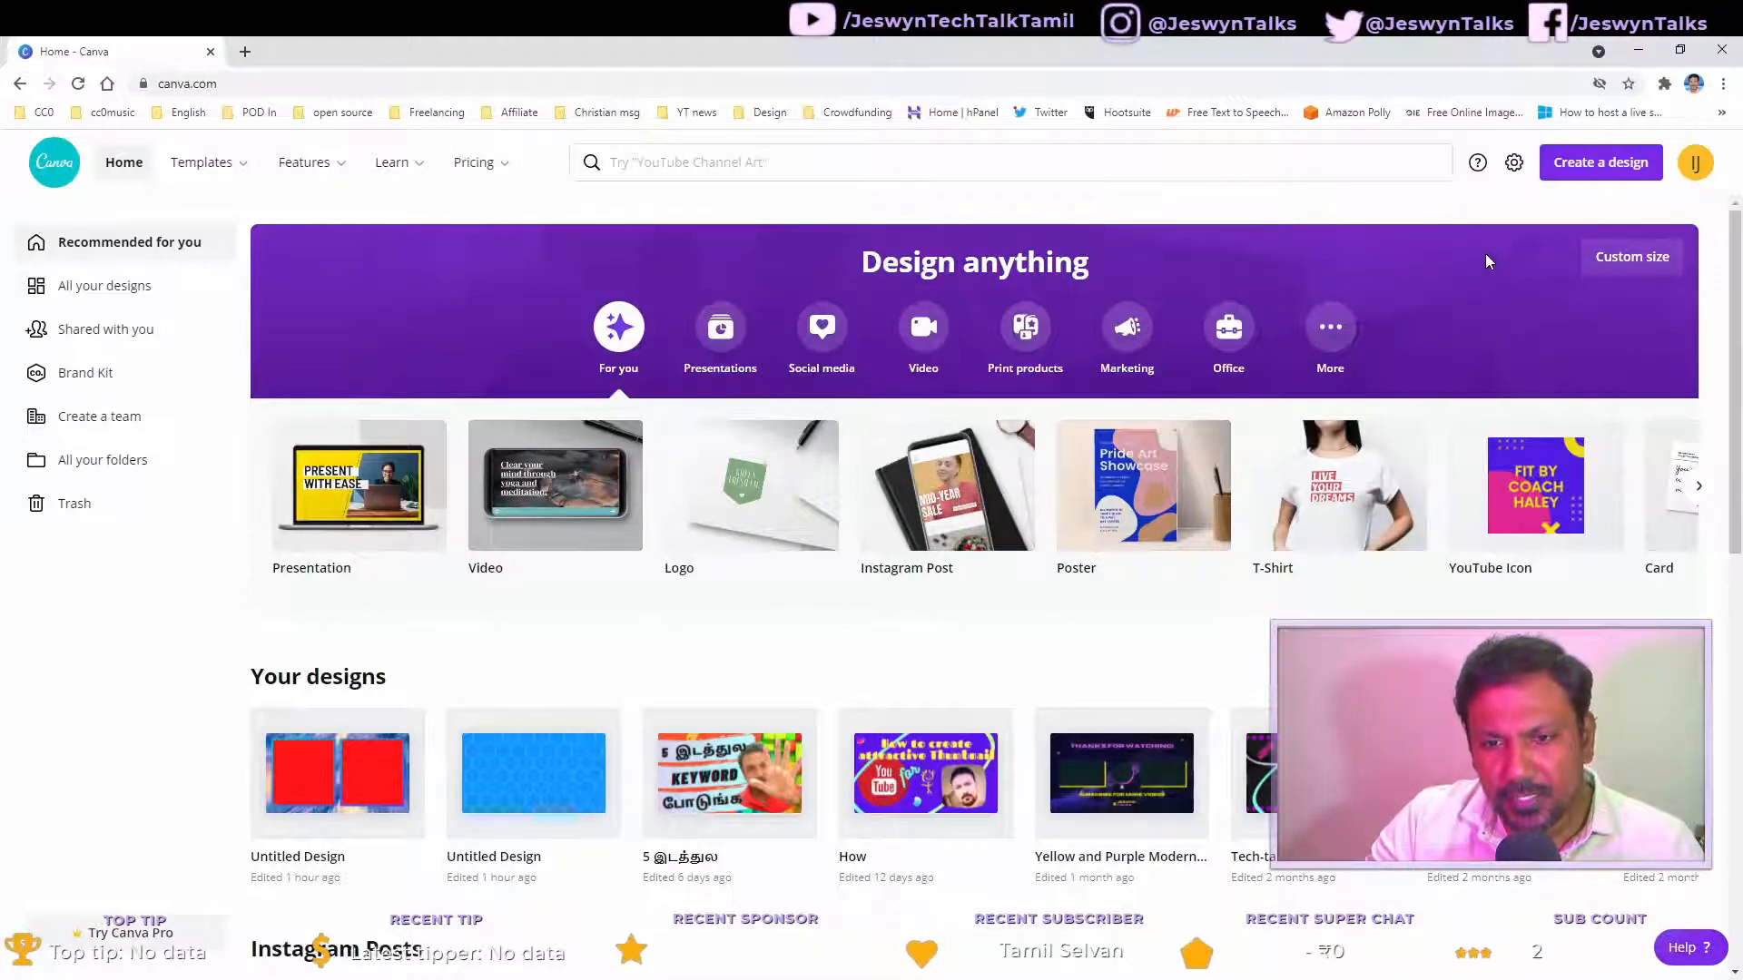
Step: Create a new YouTube Intro design from the design search
left_click(1589, 168)
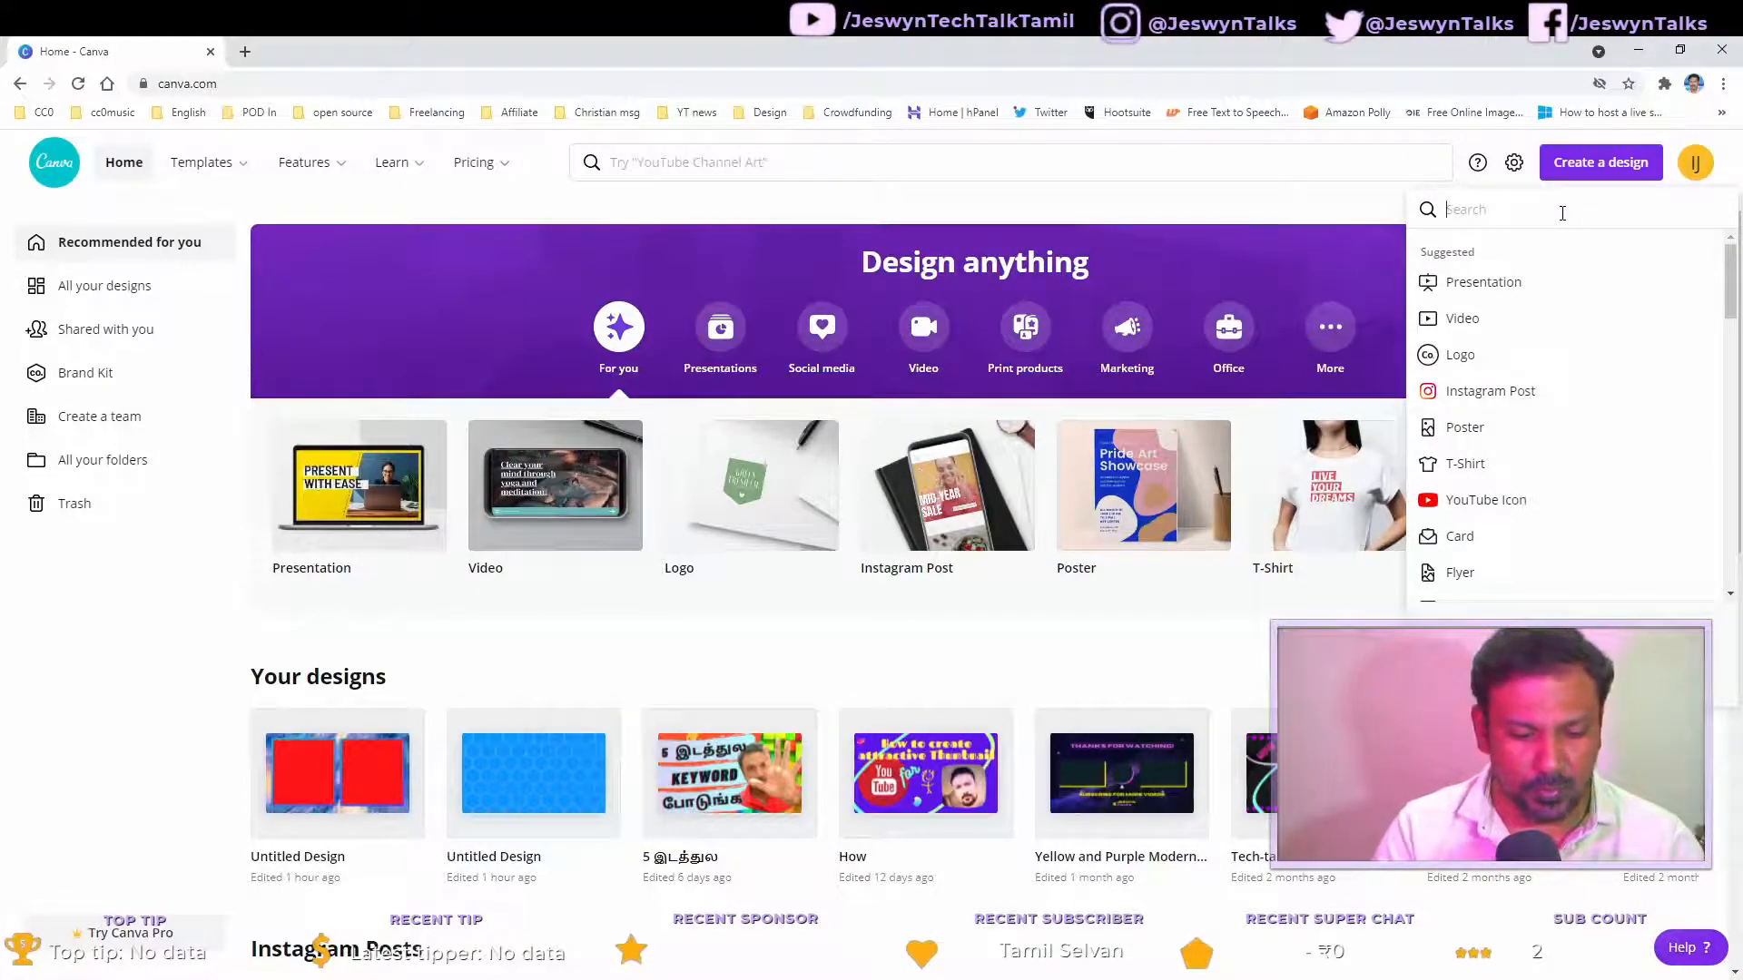
type("youtu")
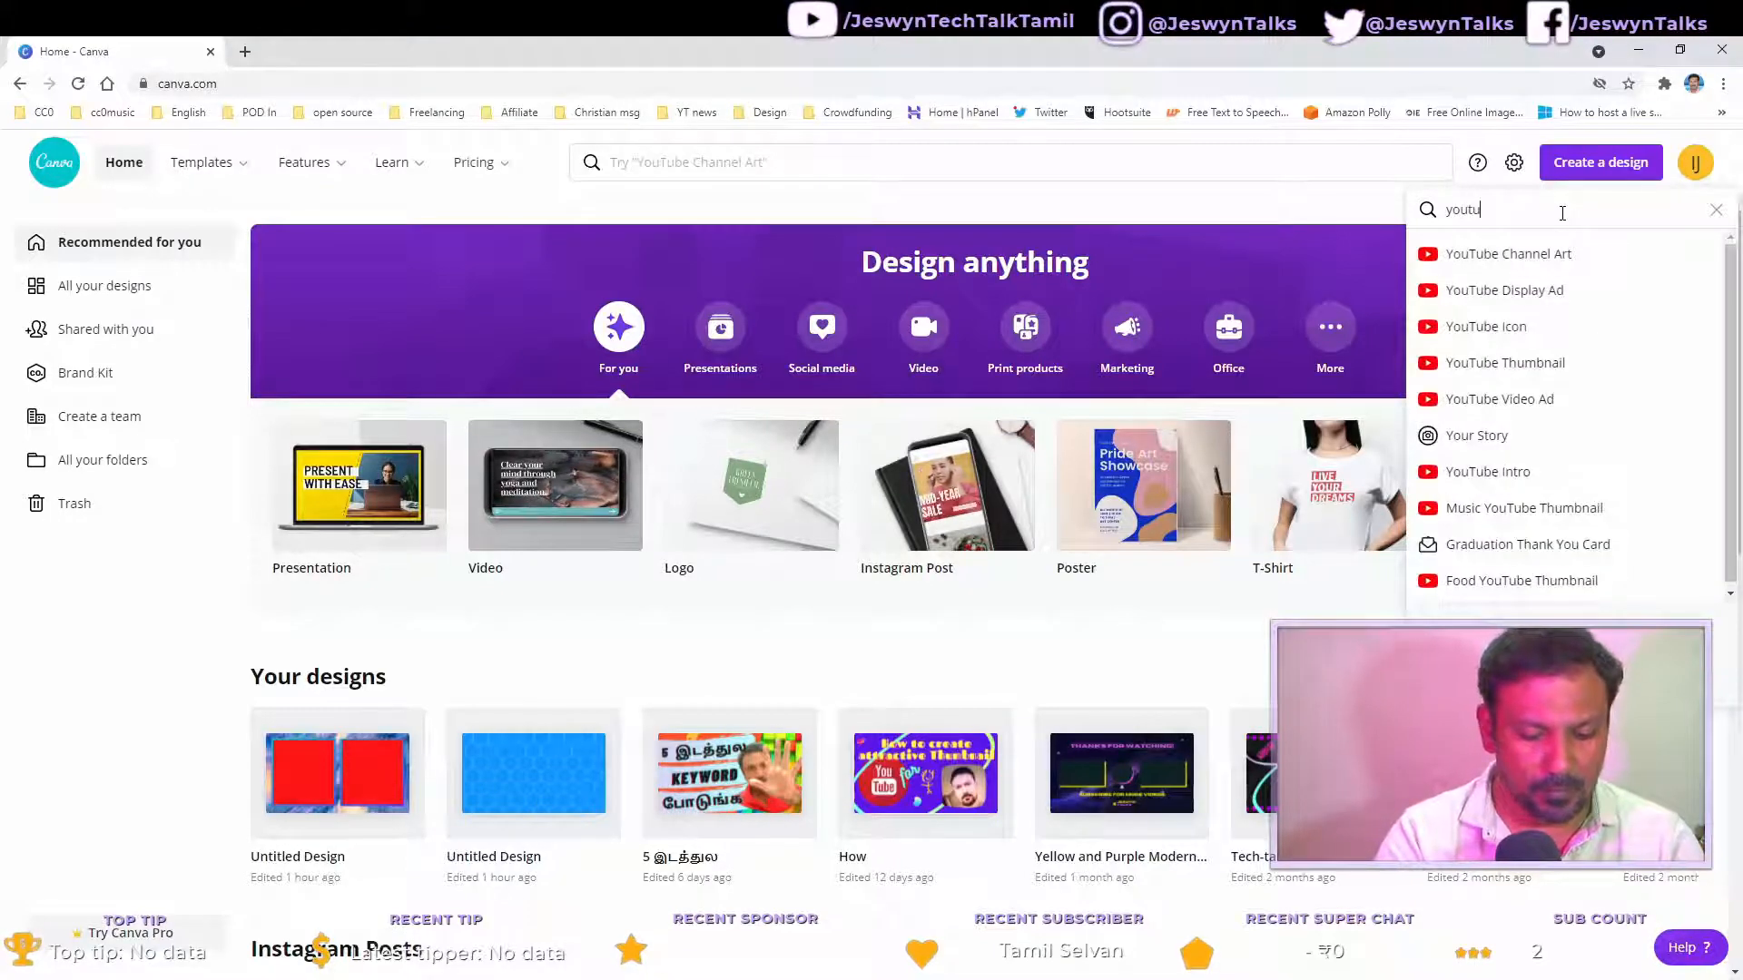
type("be")
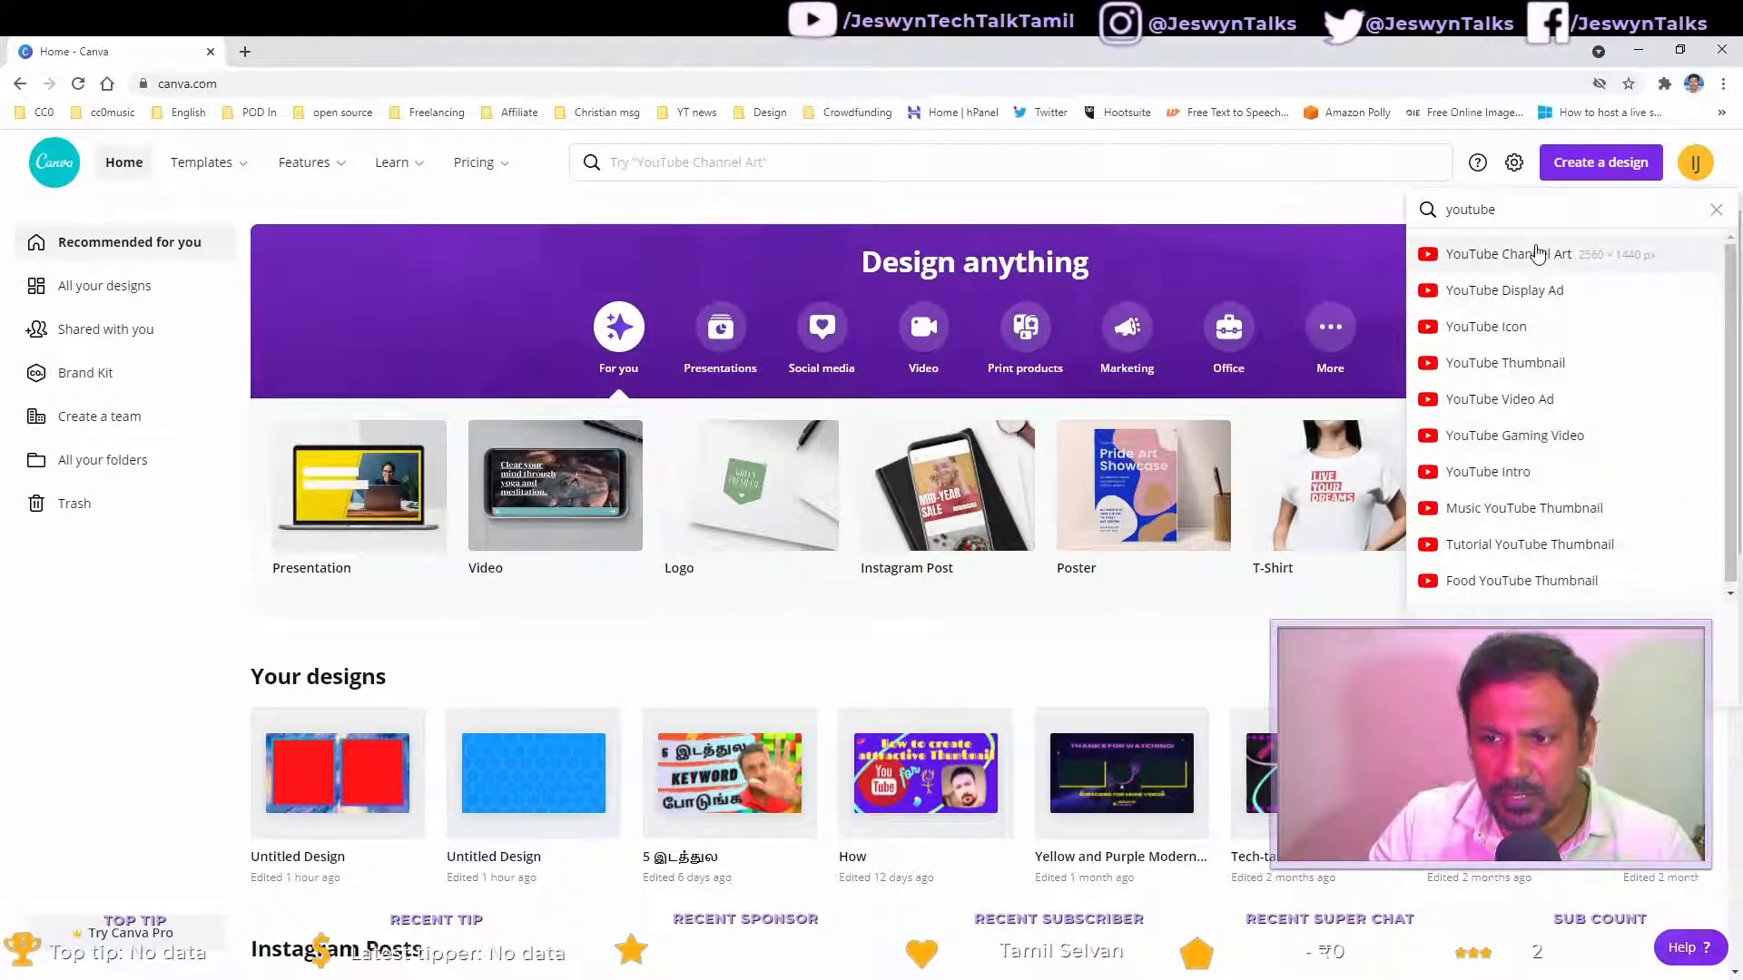
scroll(1551, 503, "down", 1)
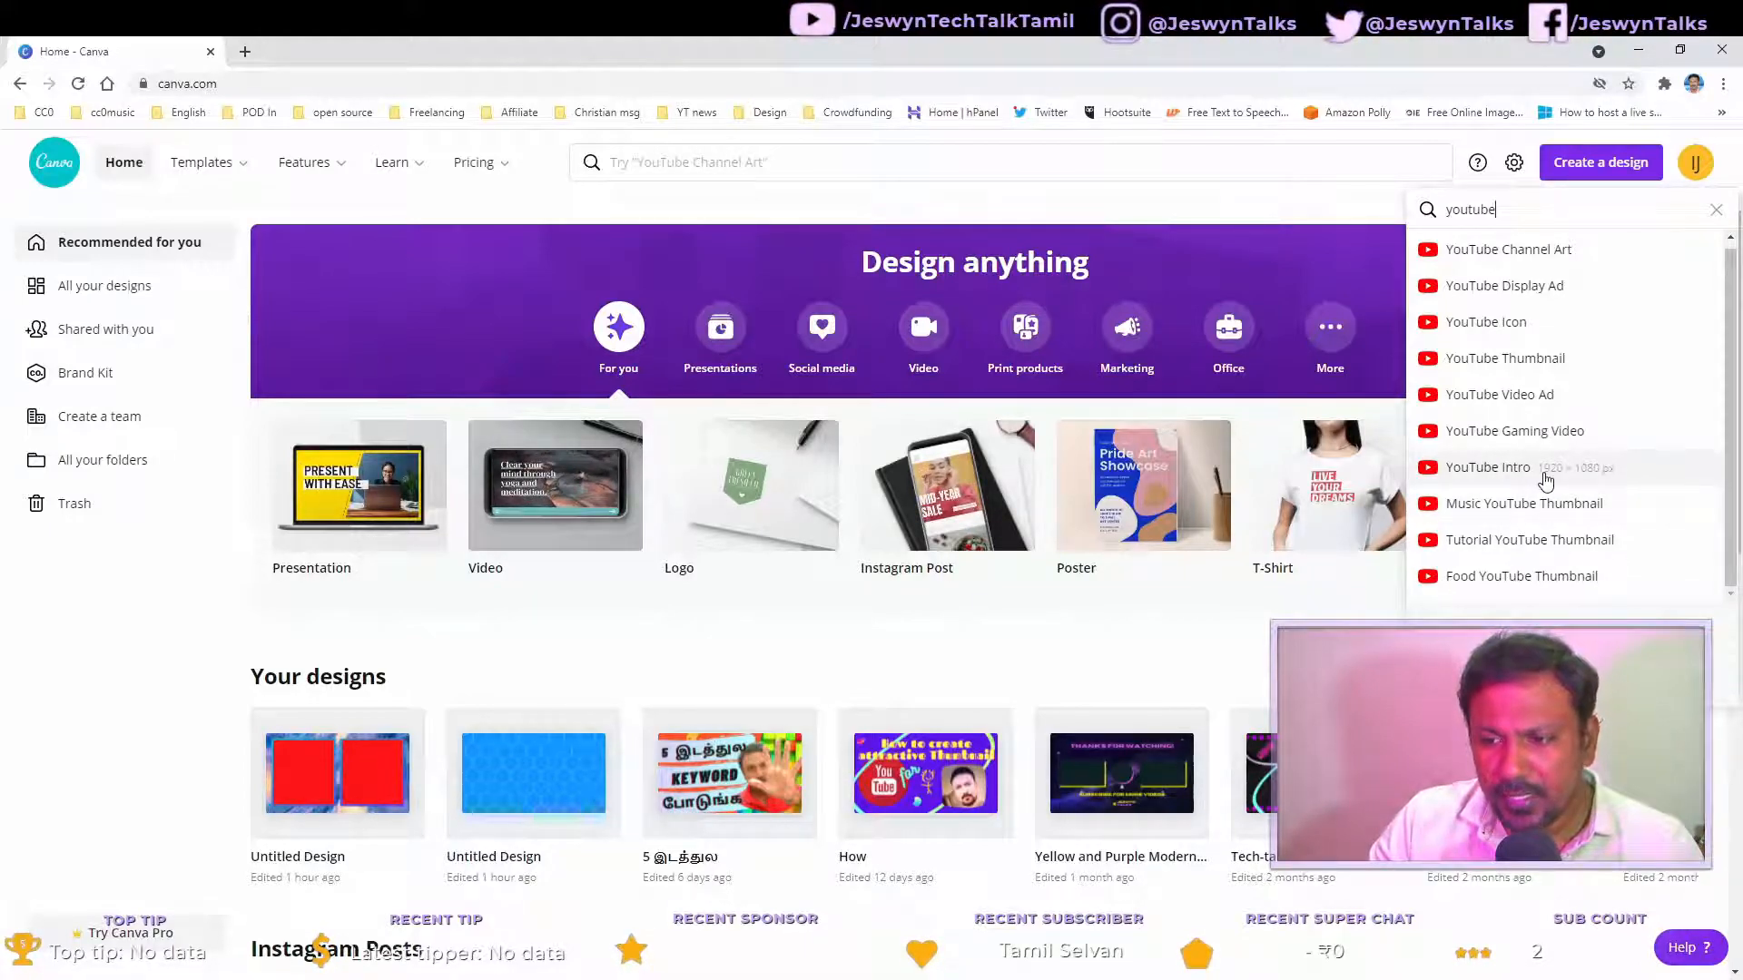
left_click(1485, 478)
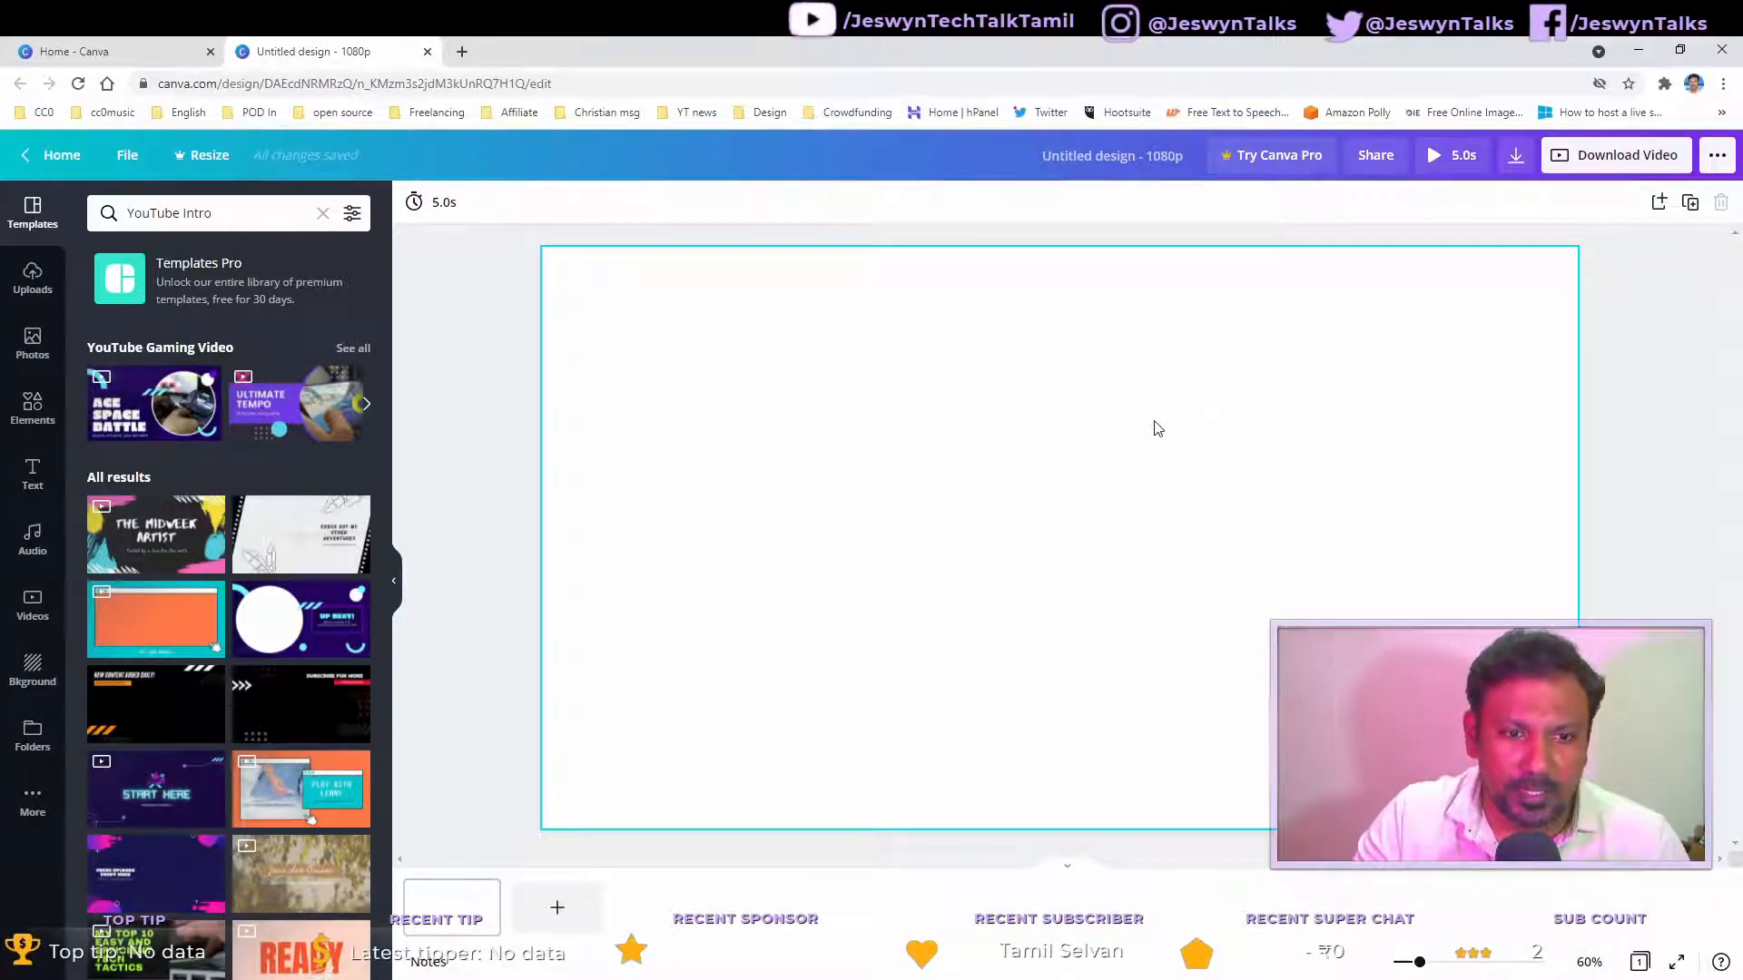
Step: Search the photo library for technology images
left_click(1109, 444)
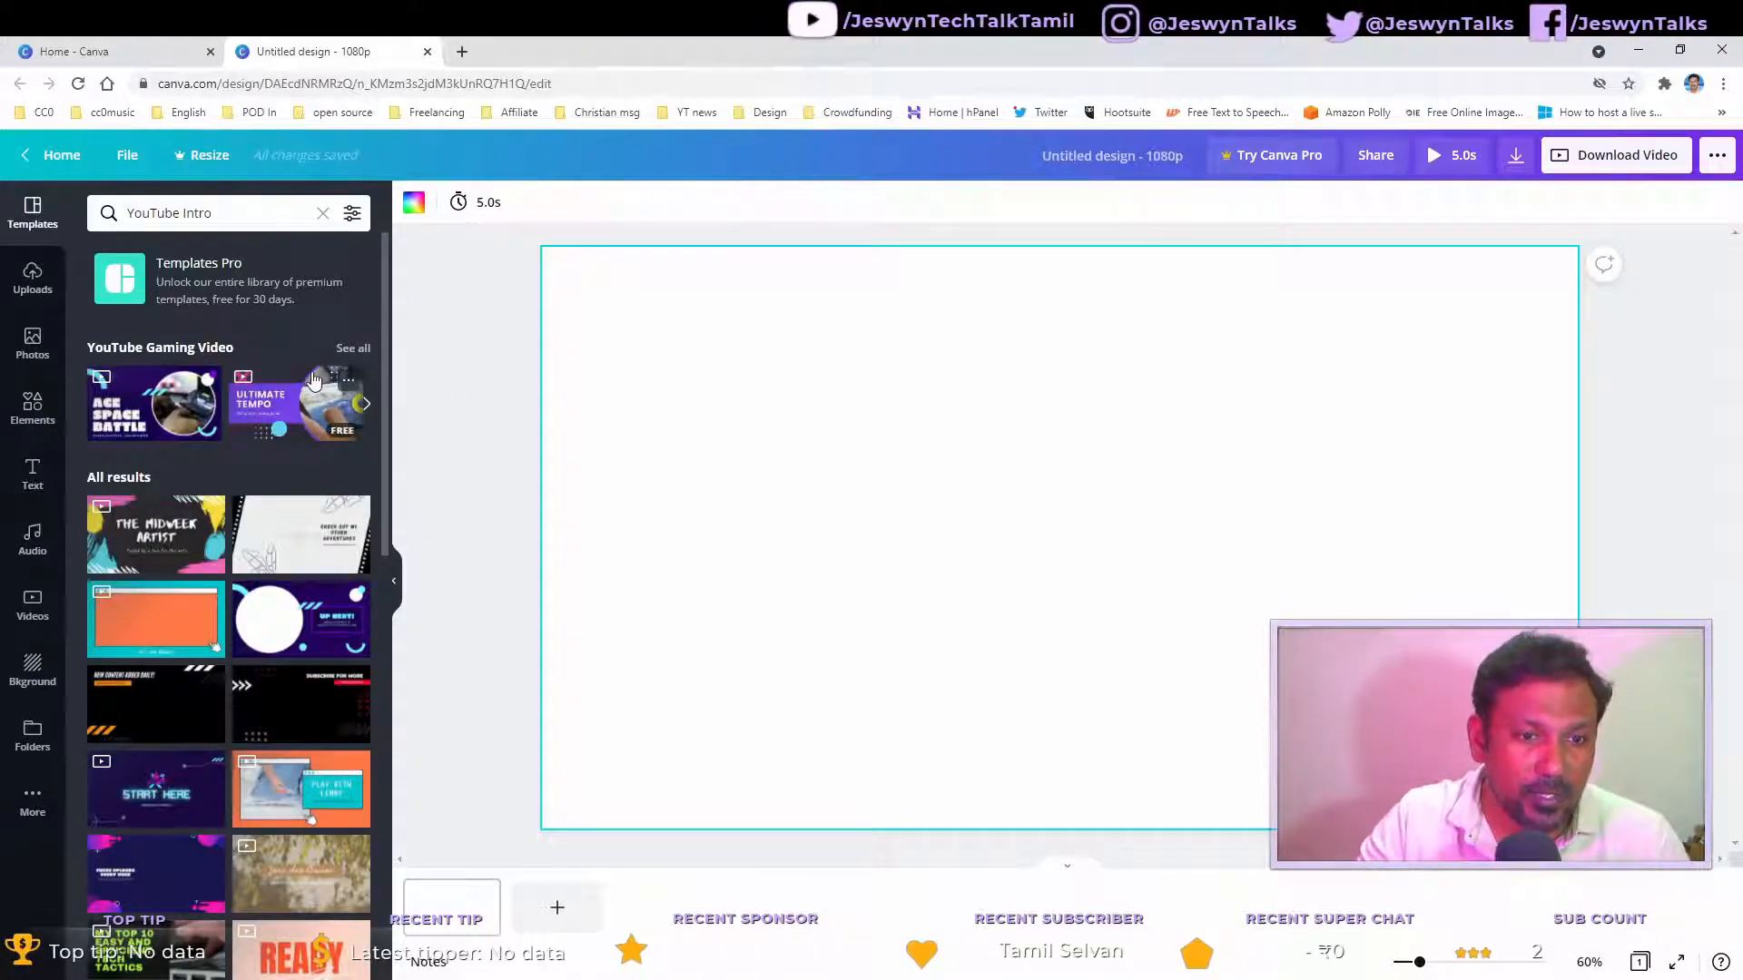
left_click(30, 357)
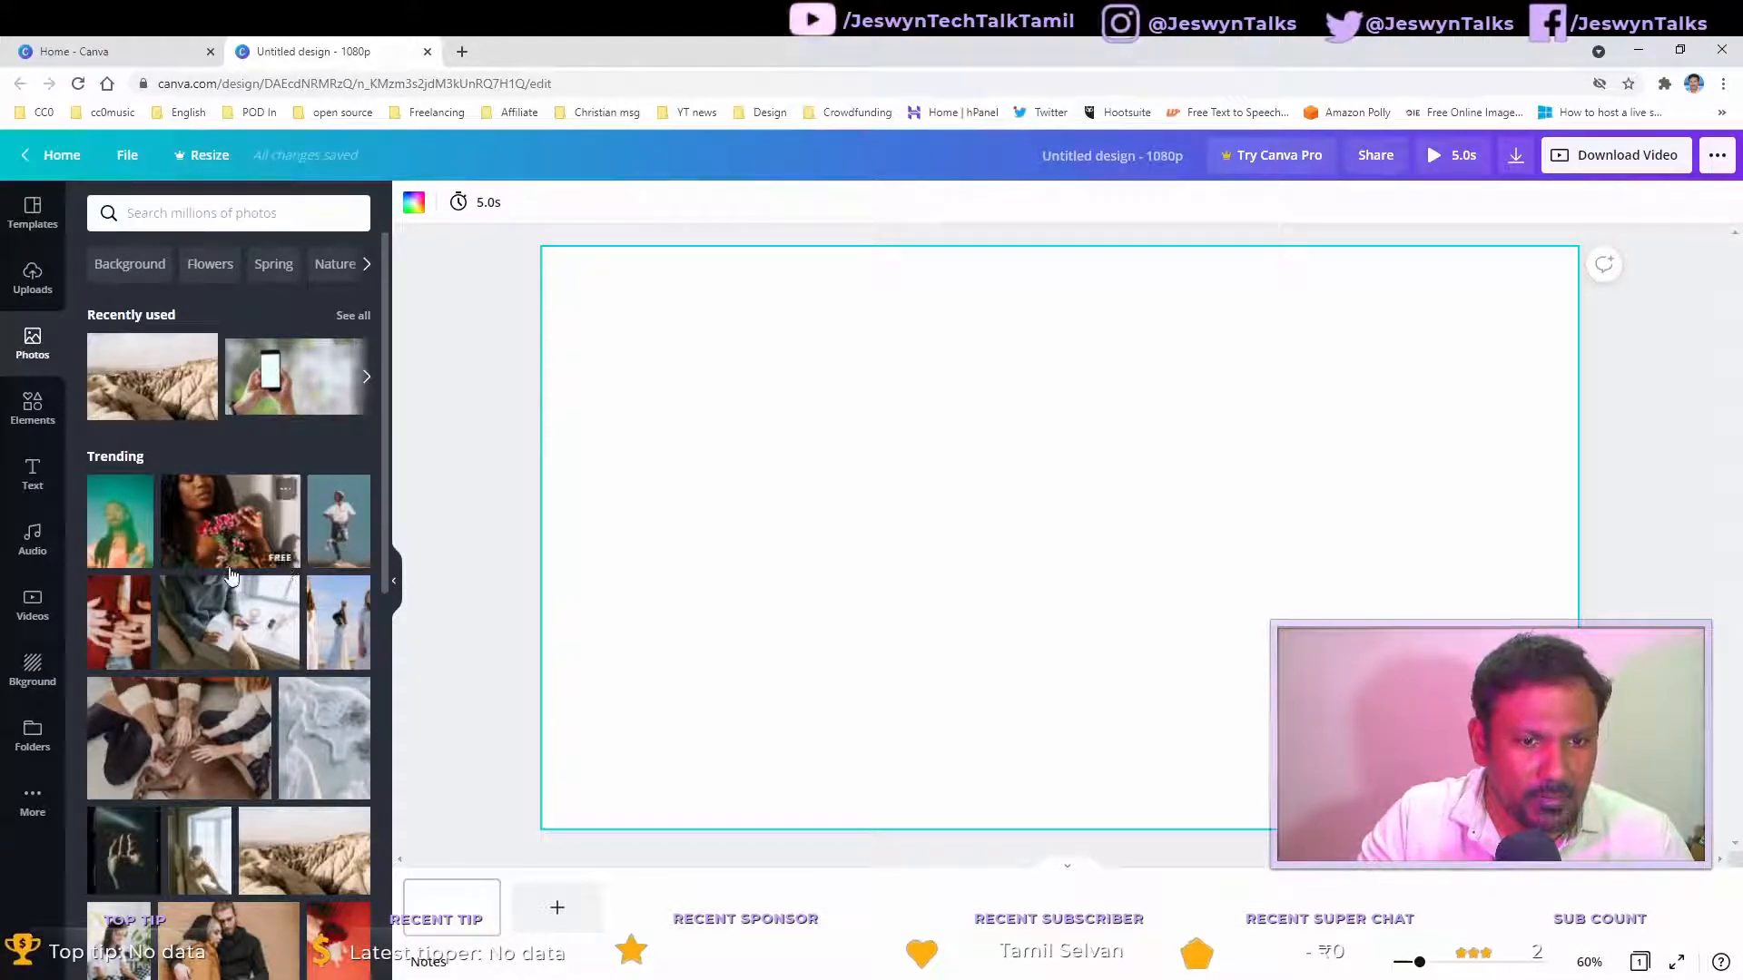
scroll(232, 576, "down", 1)
scroll(229, 578, "down", 6)
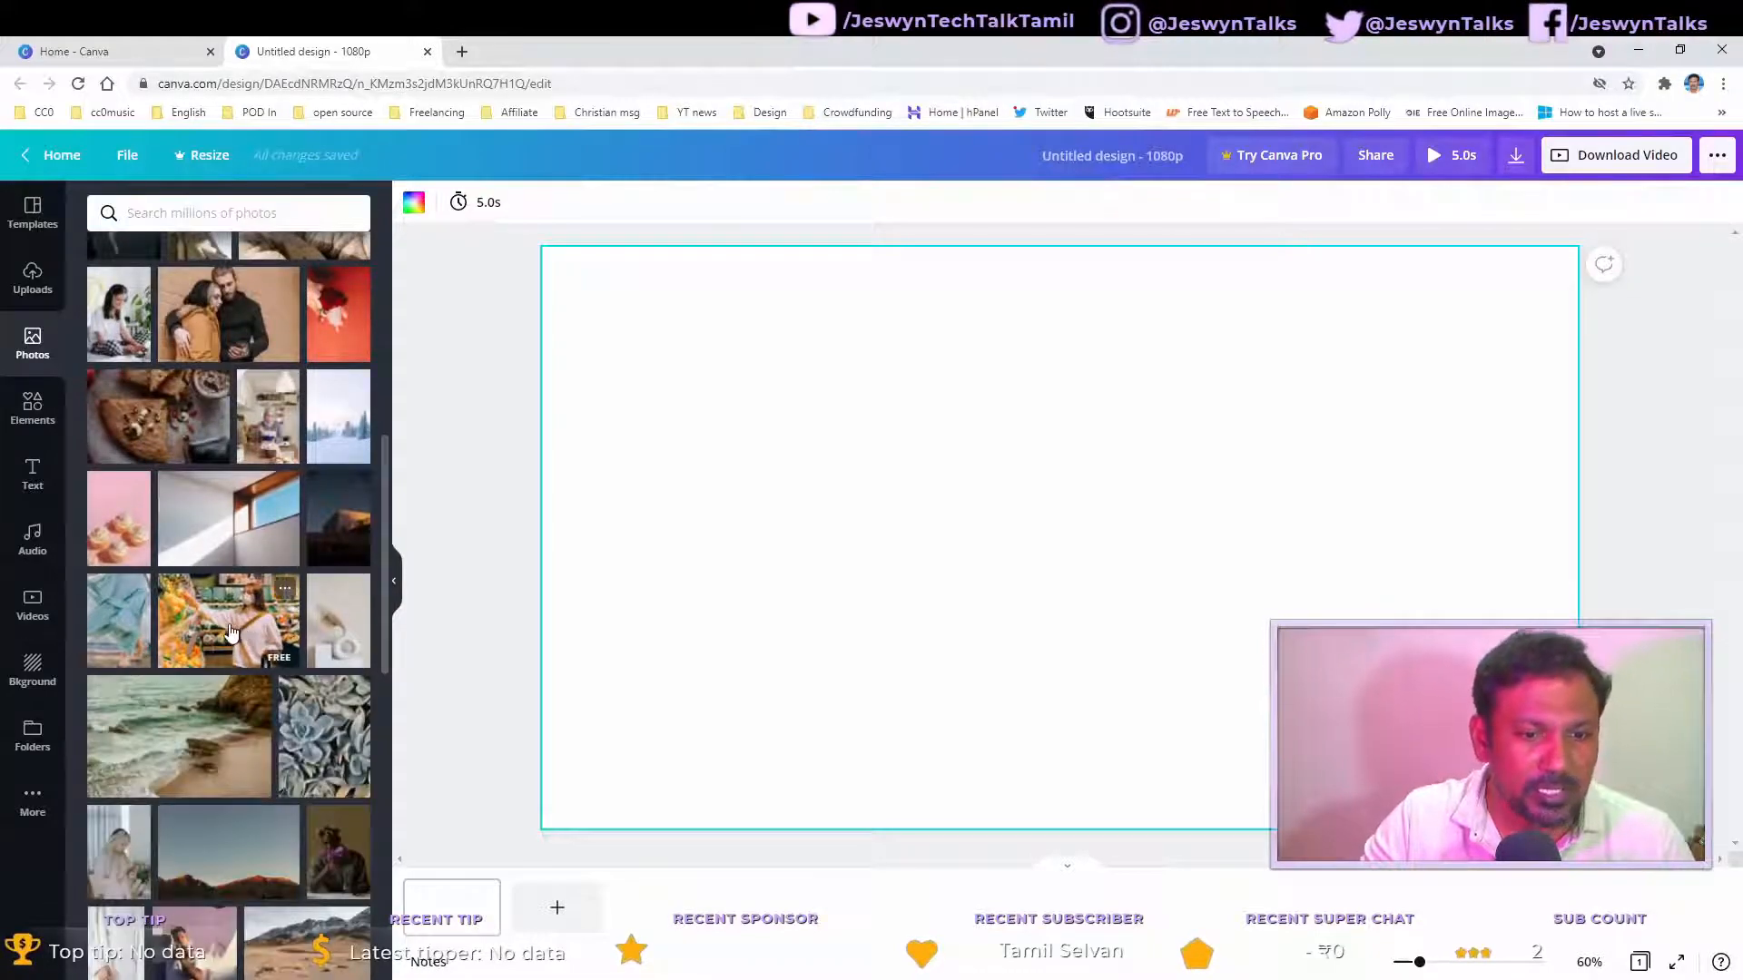
scroll(237, 635, "up", 4)
left_click(268, 213)
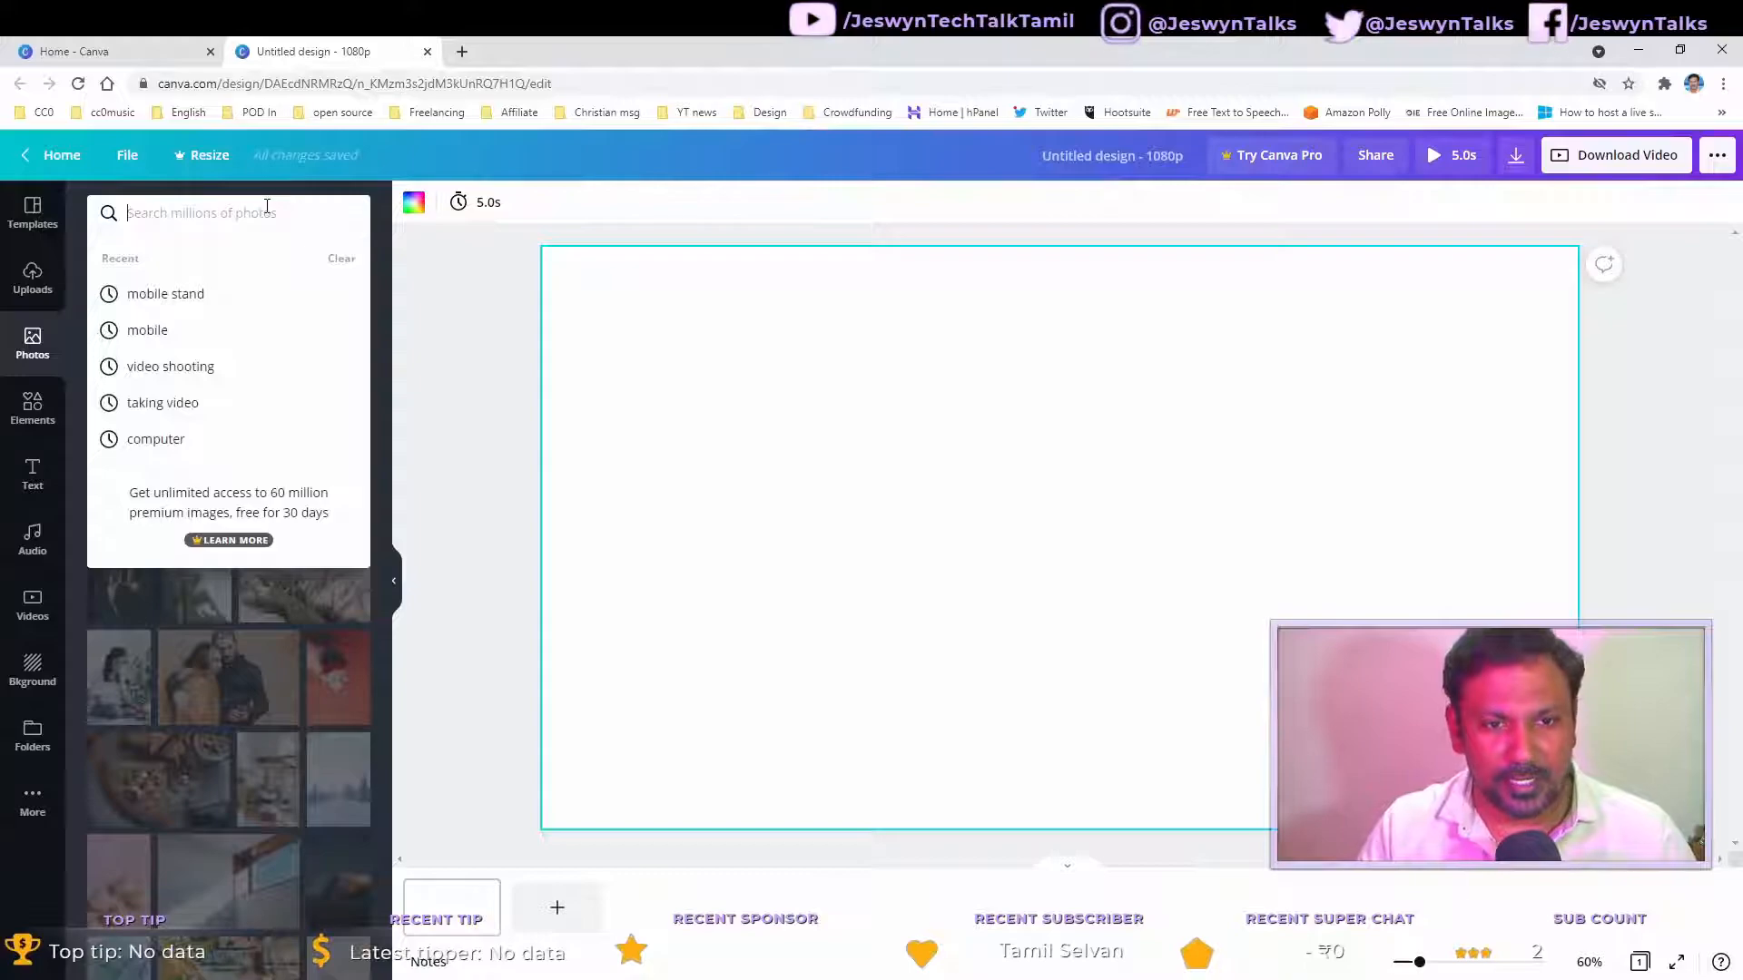
type("te")
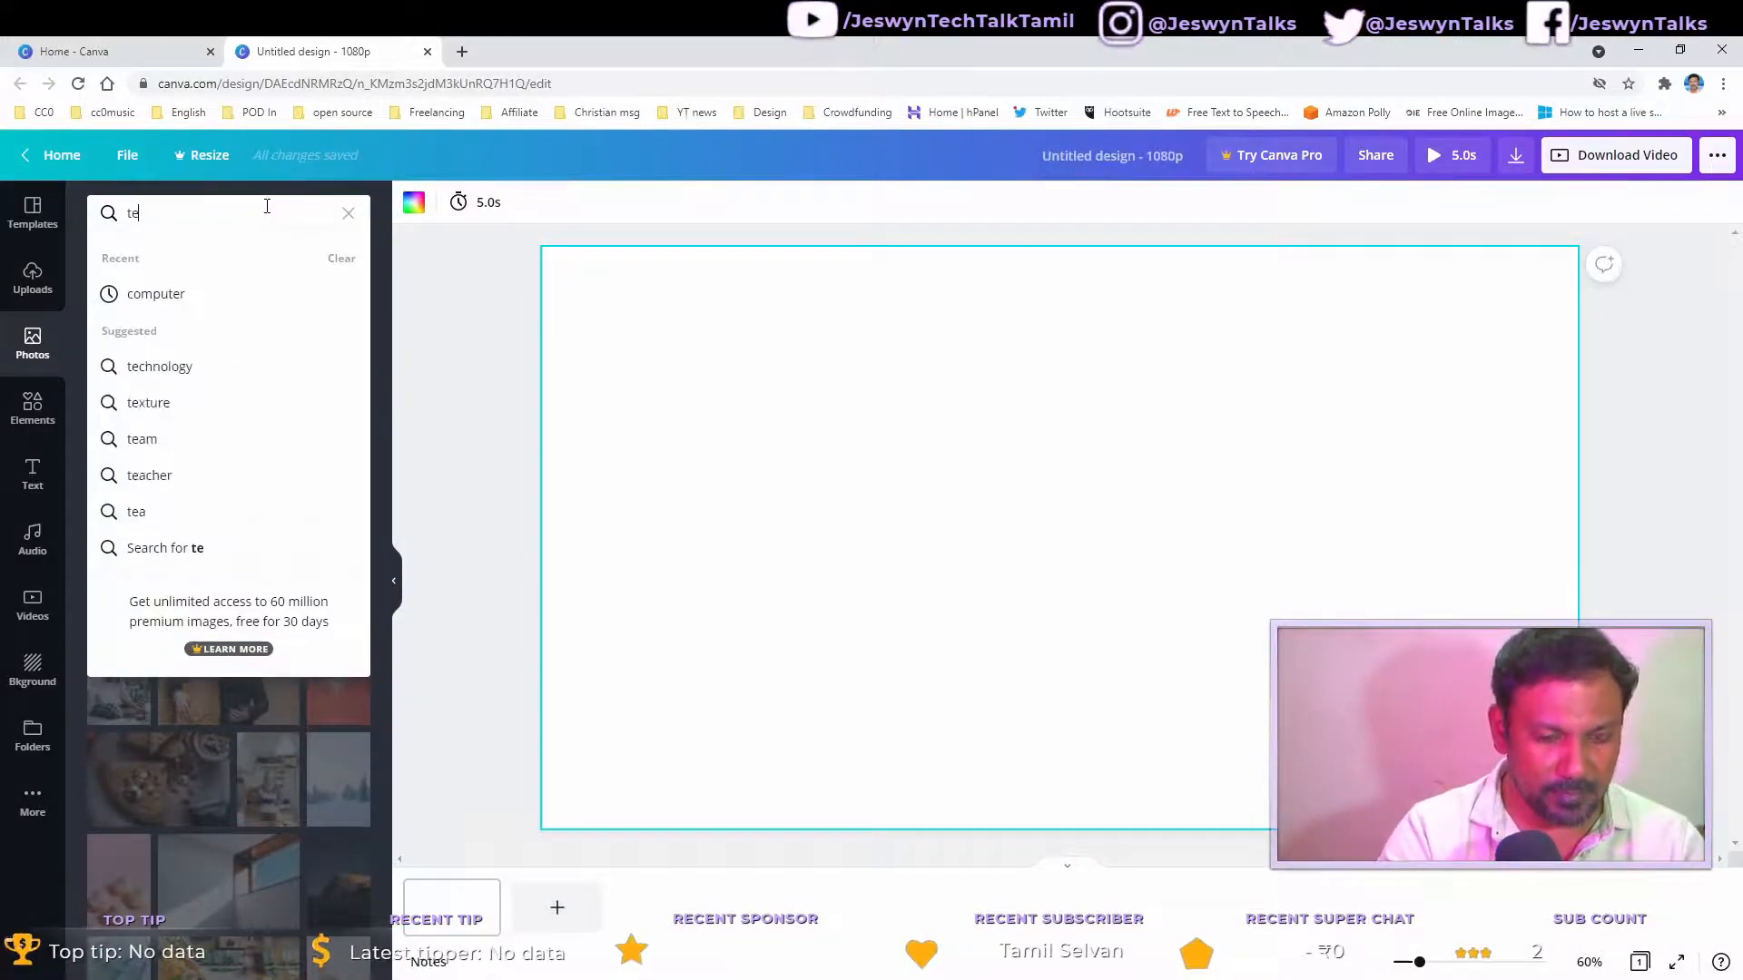
type("ch")
key("Down")
key("Return")
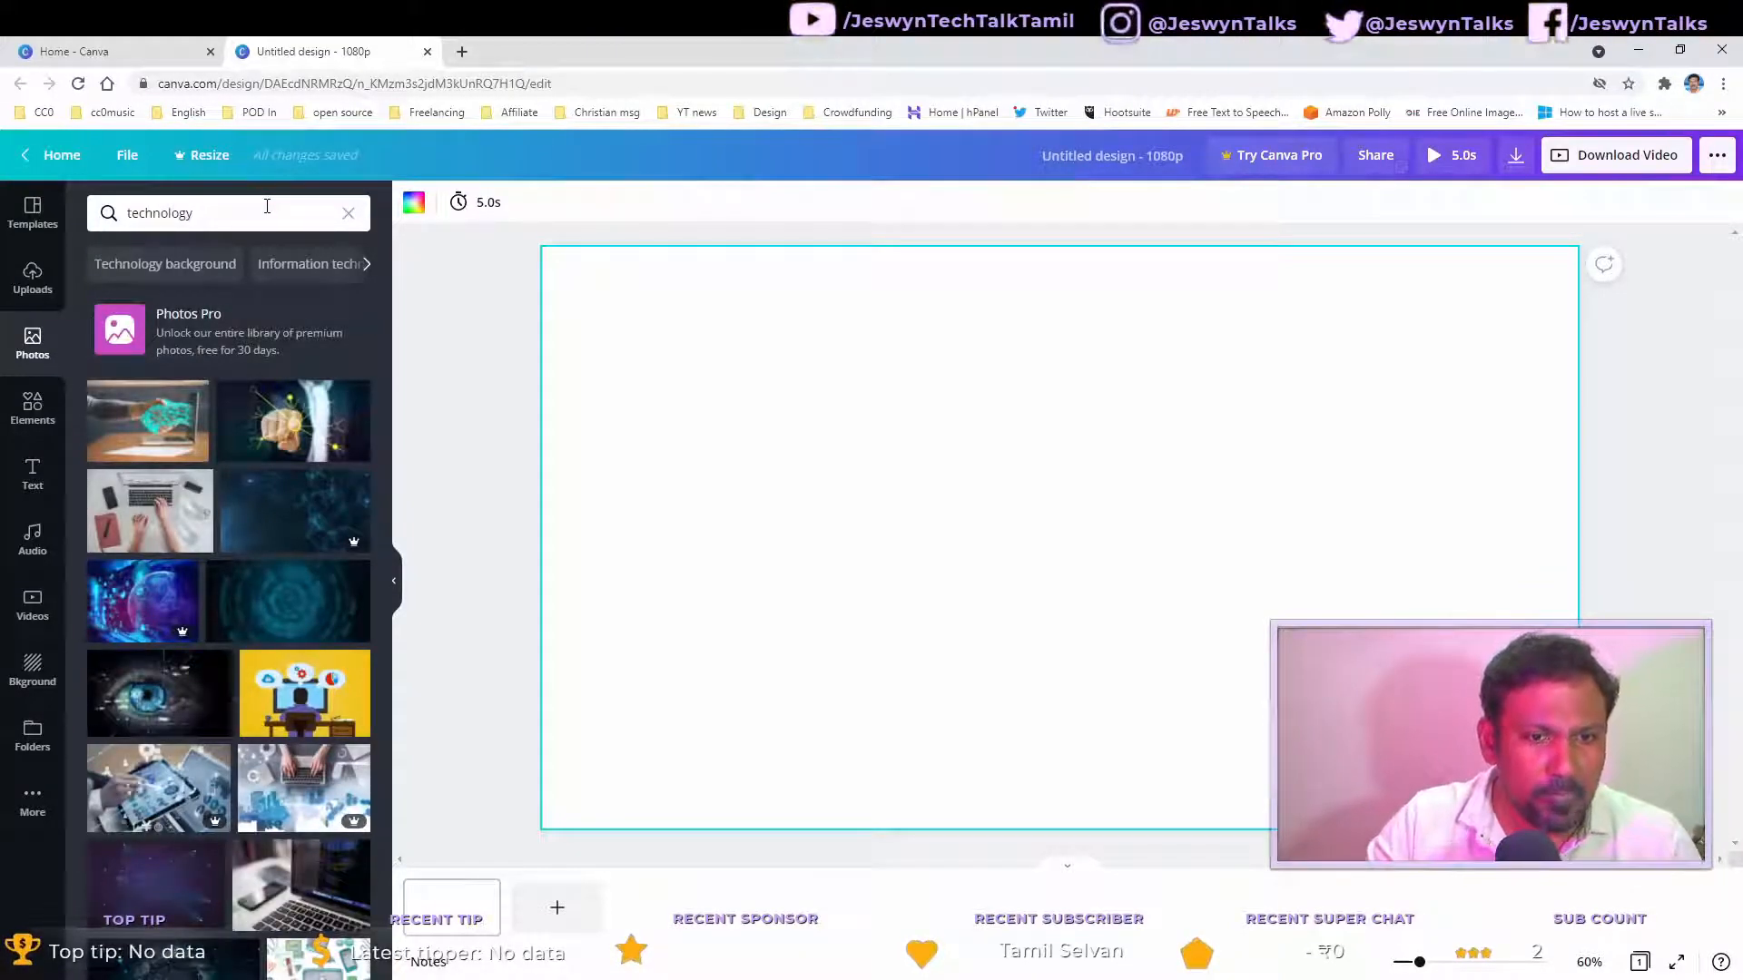
Step: Add three technology photos to the canvas and delete all of them
left_click(156, 438)
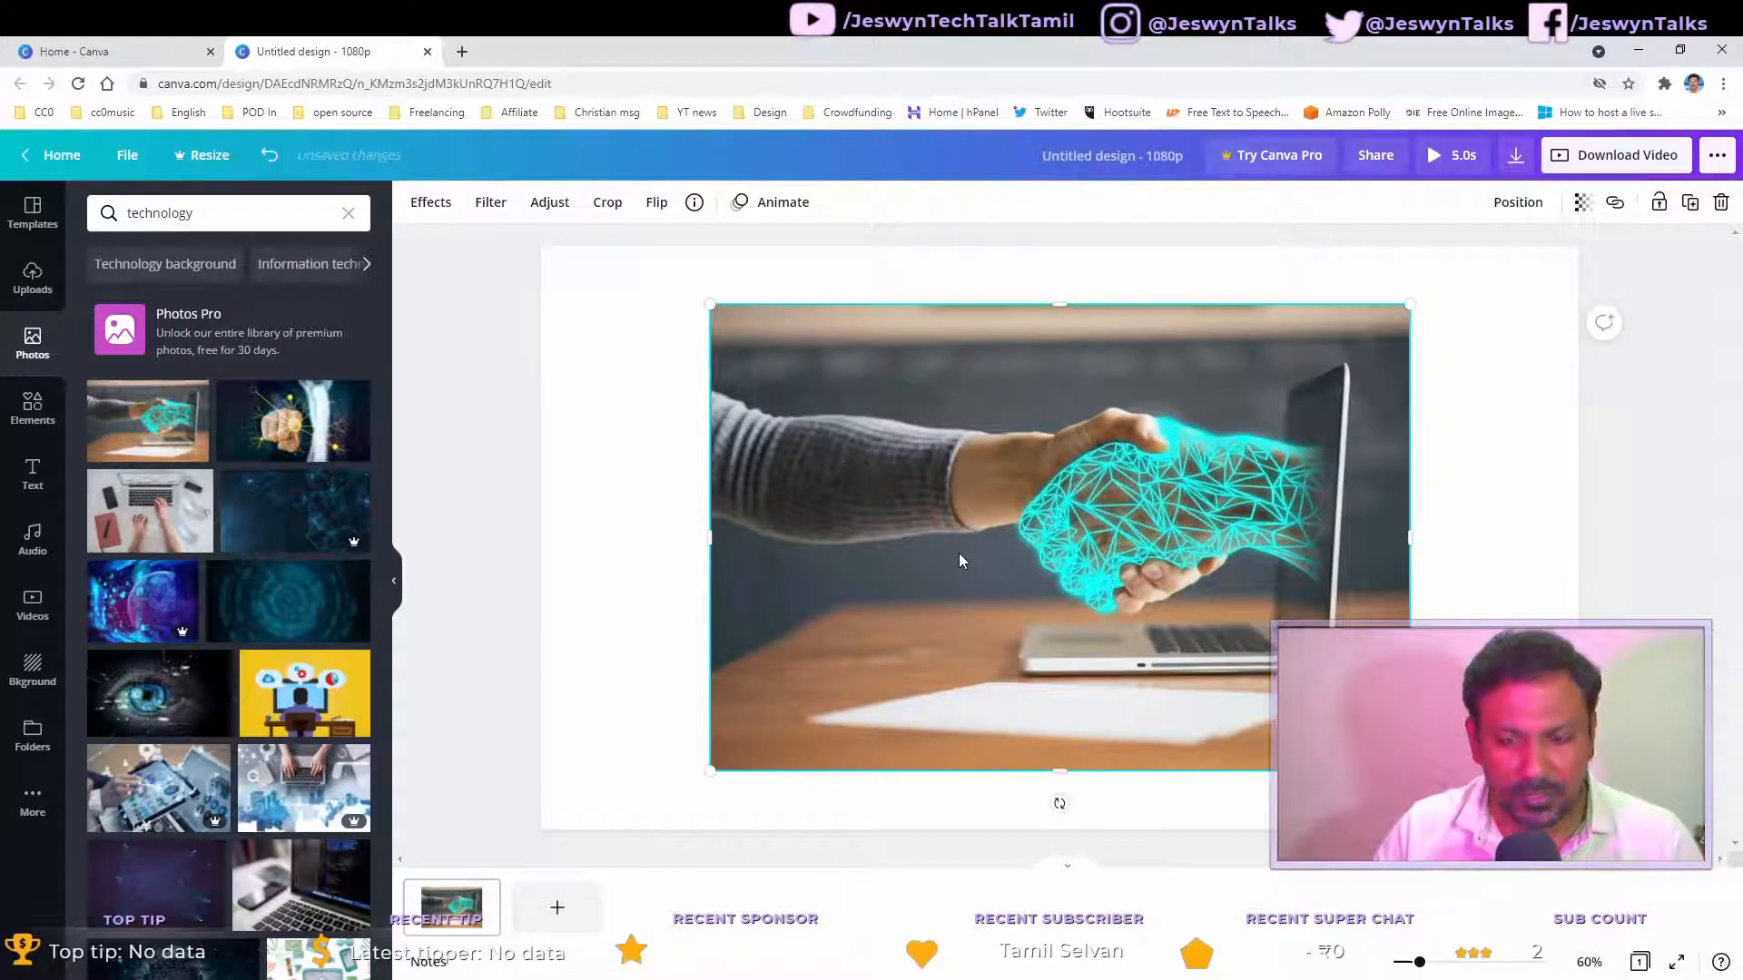
left_click(295, 439)
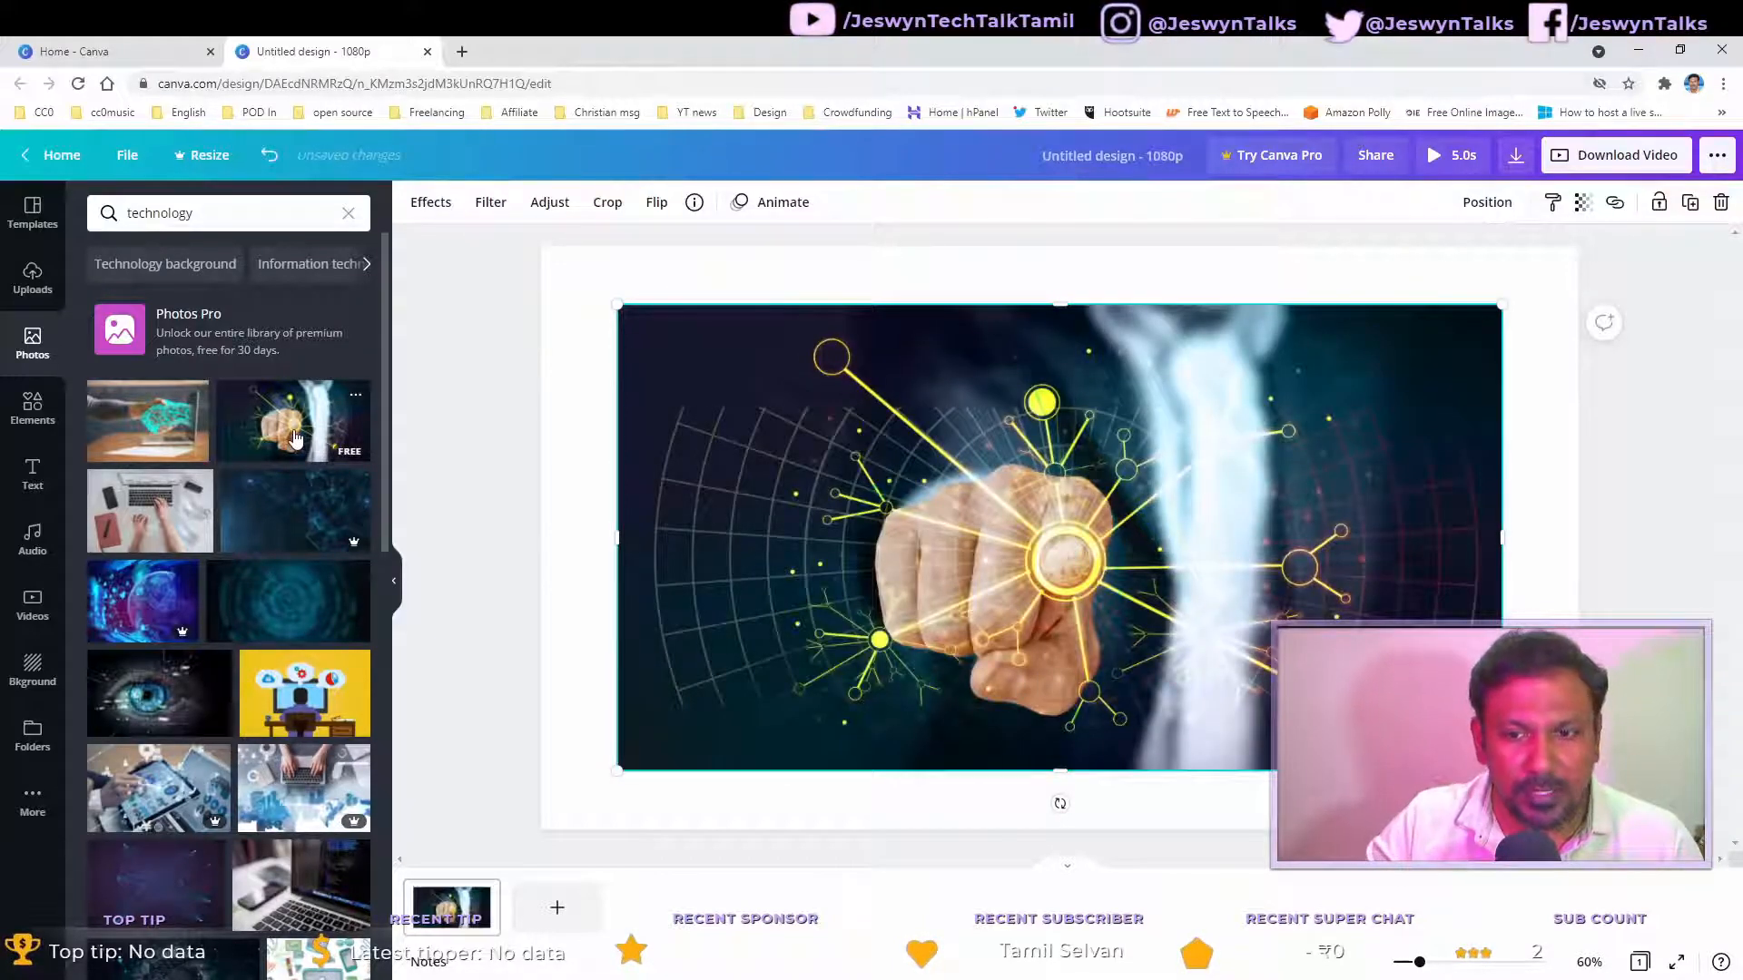
left_click(260, 517)
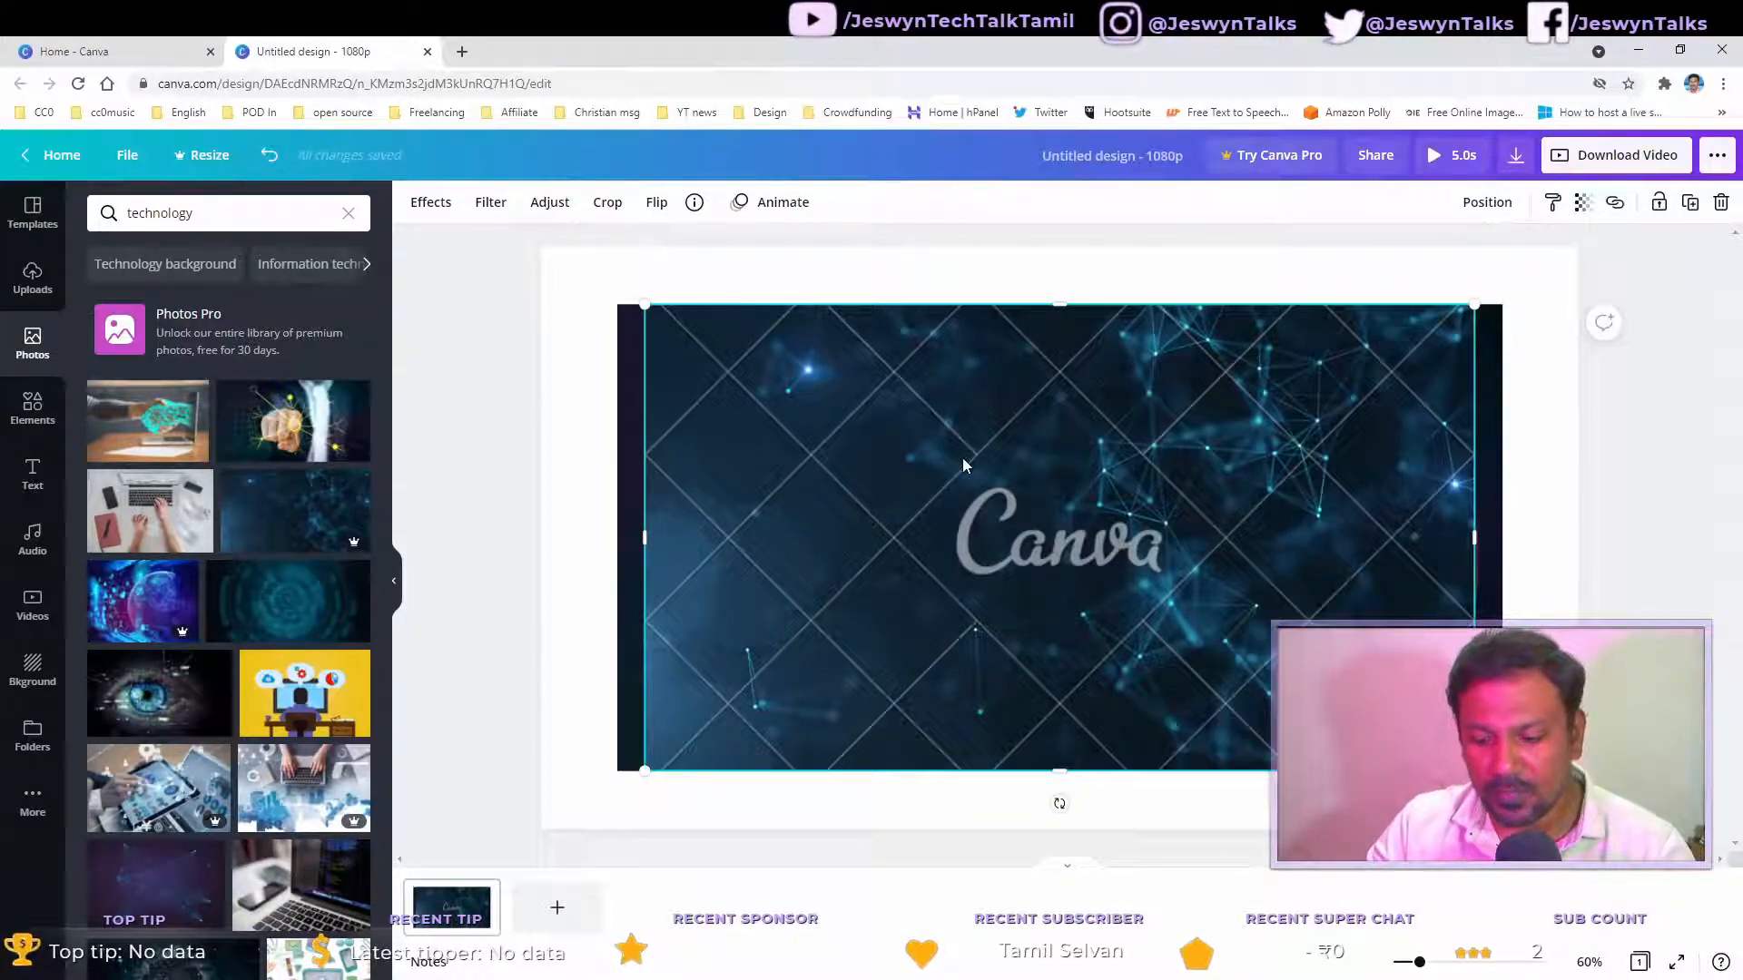
key("Delete")
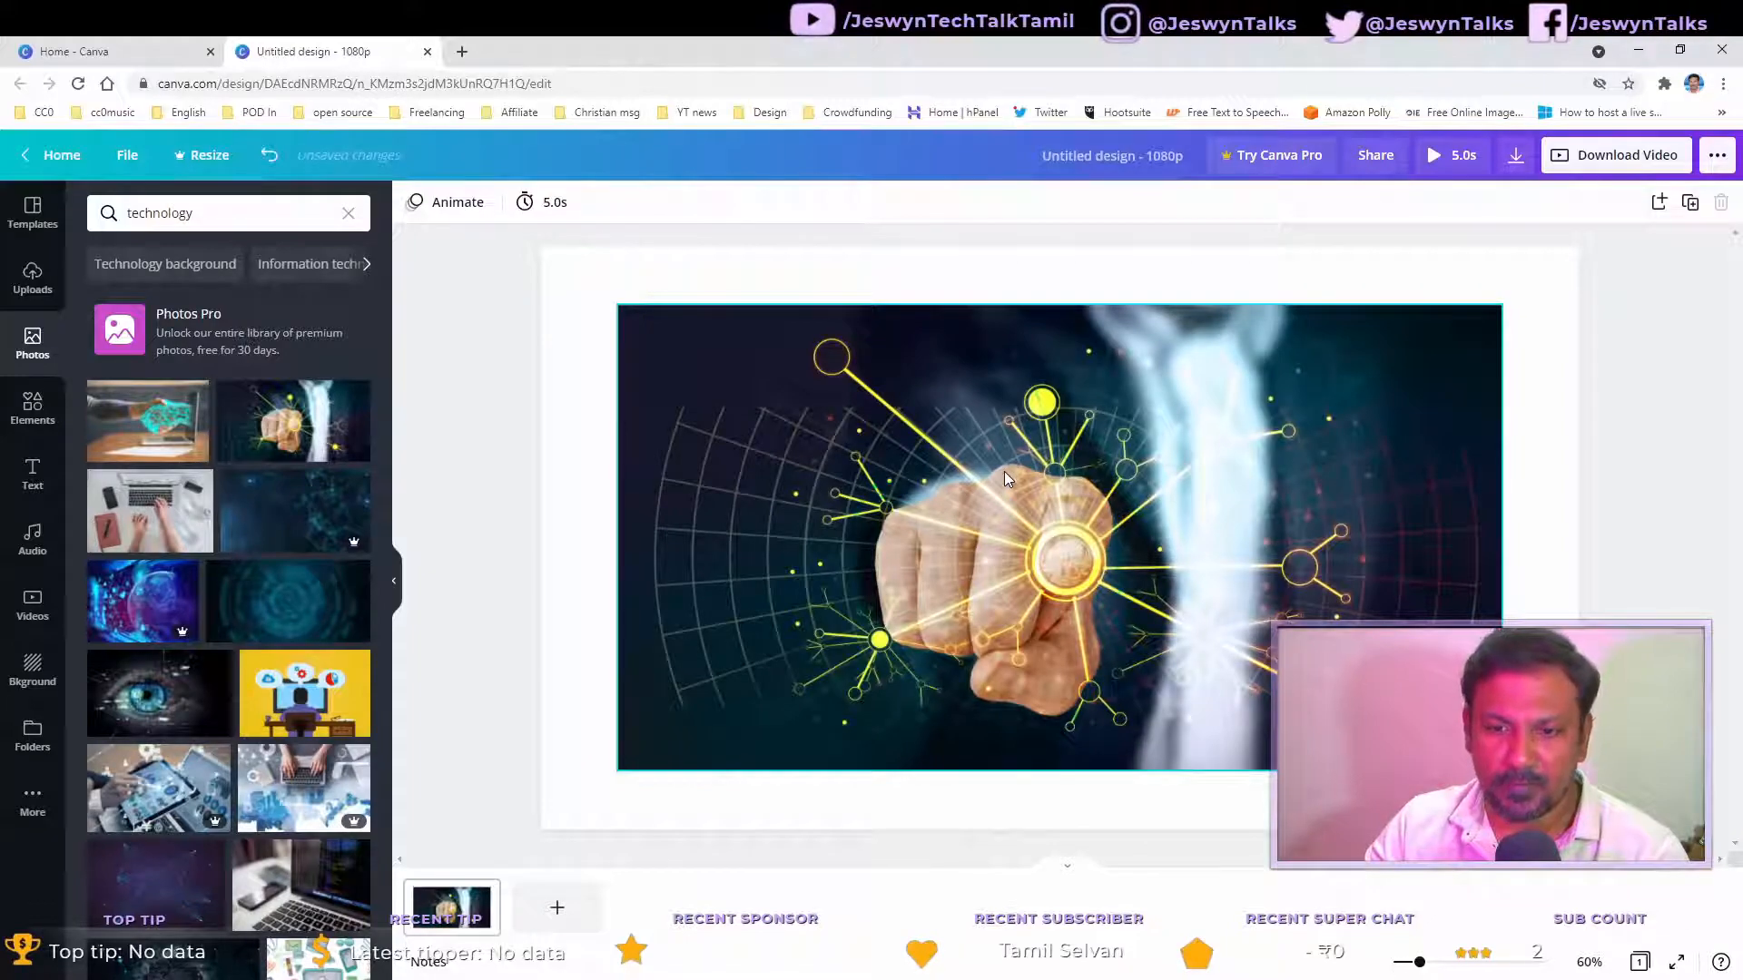
left_click(1004, 471)
key("Delete")
left_click(1054, 483)
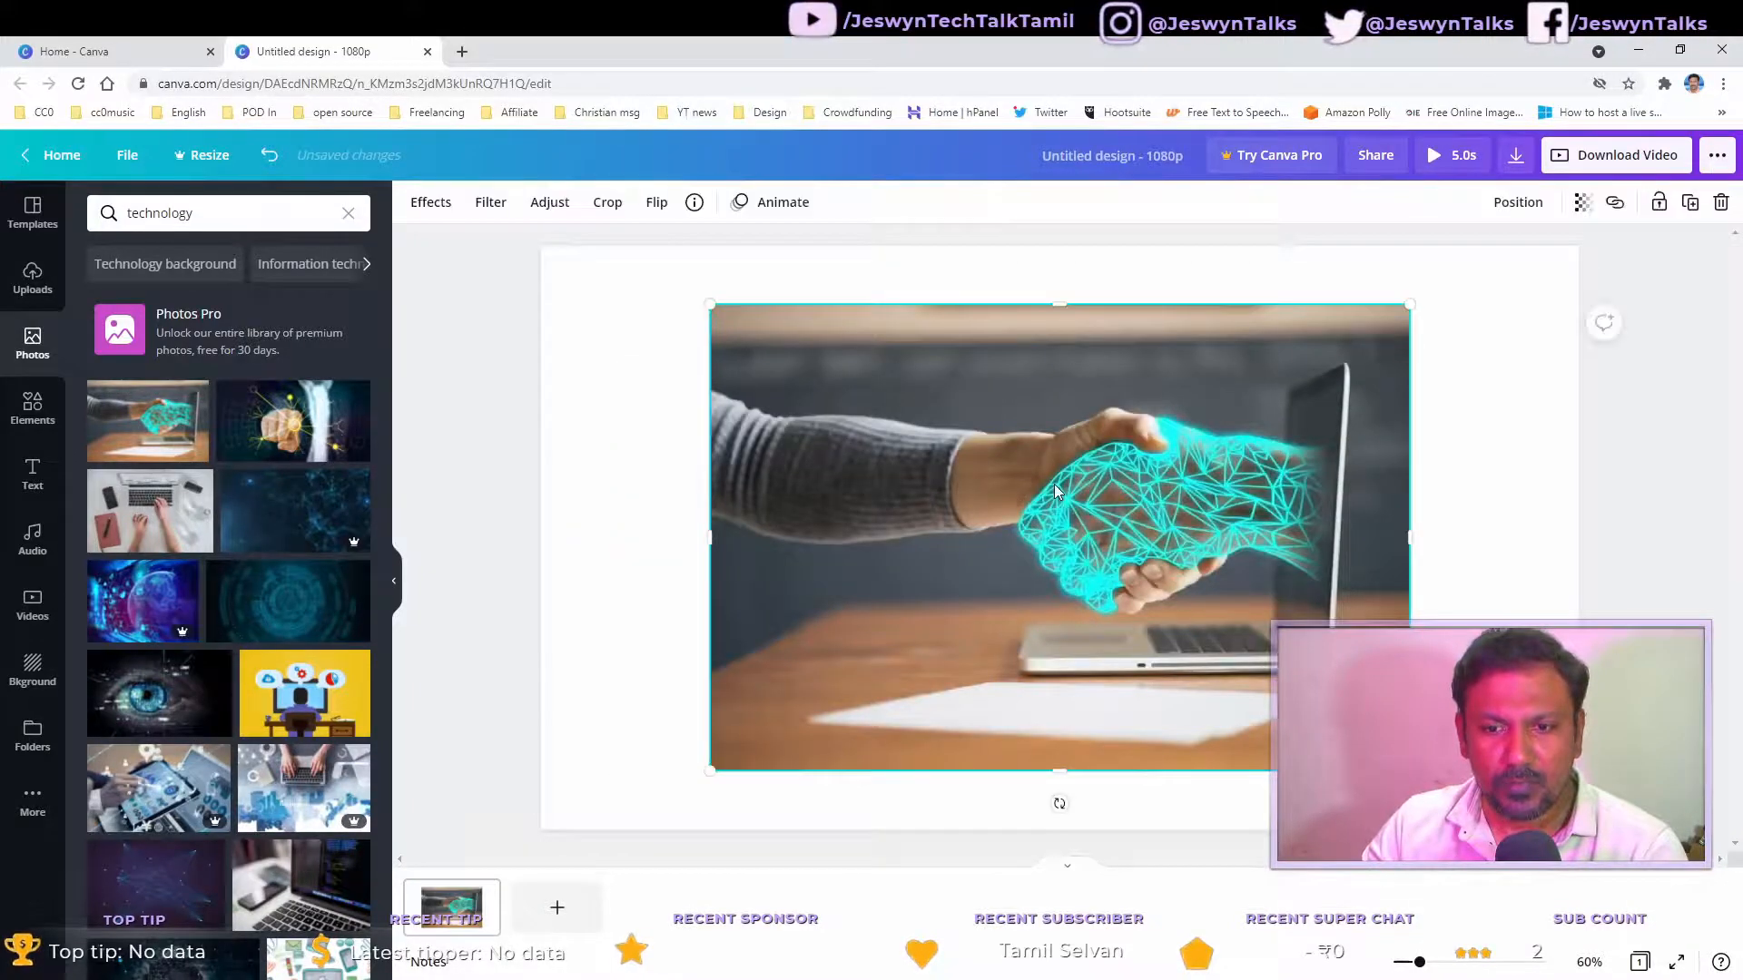
key("Delete")
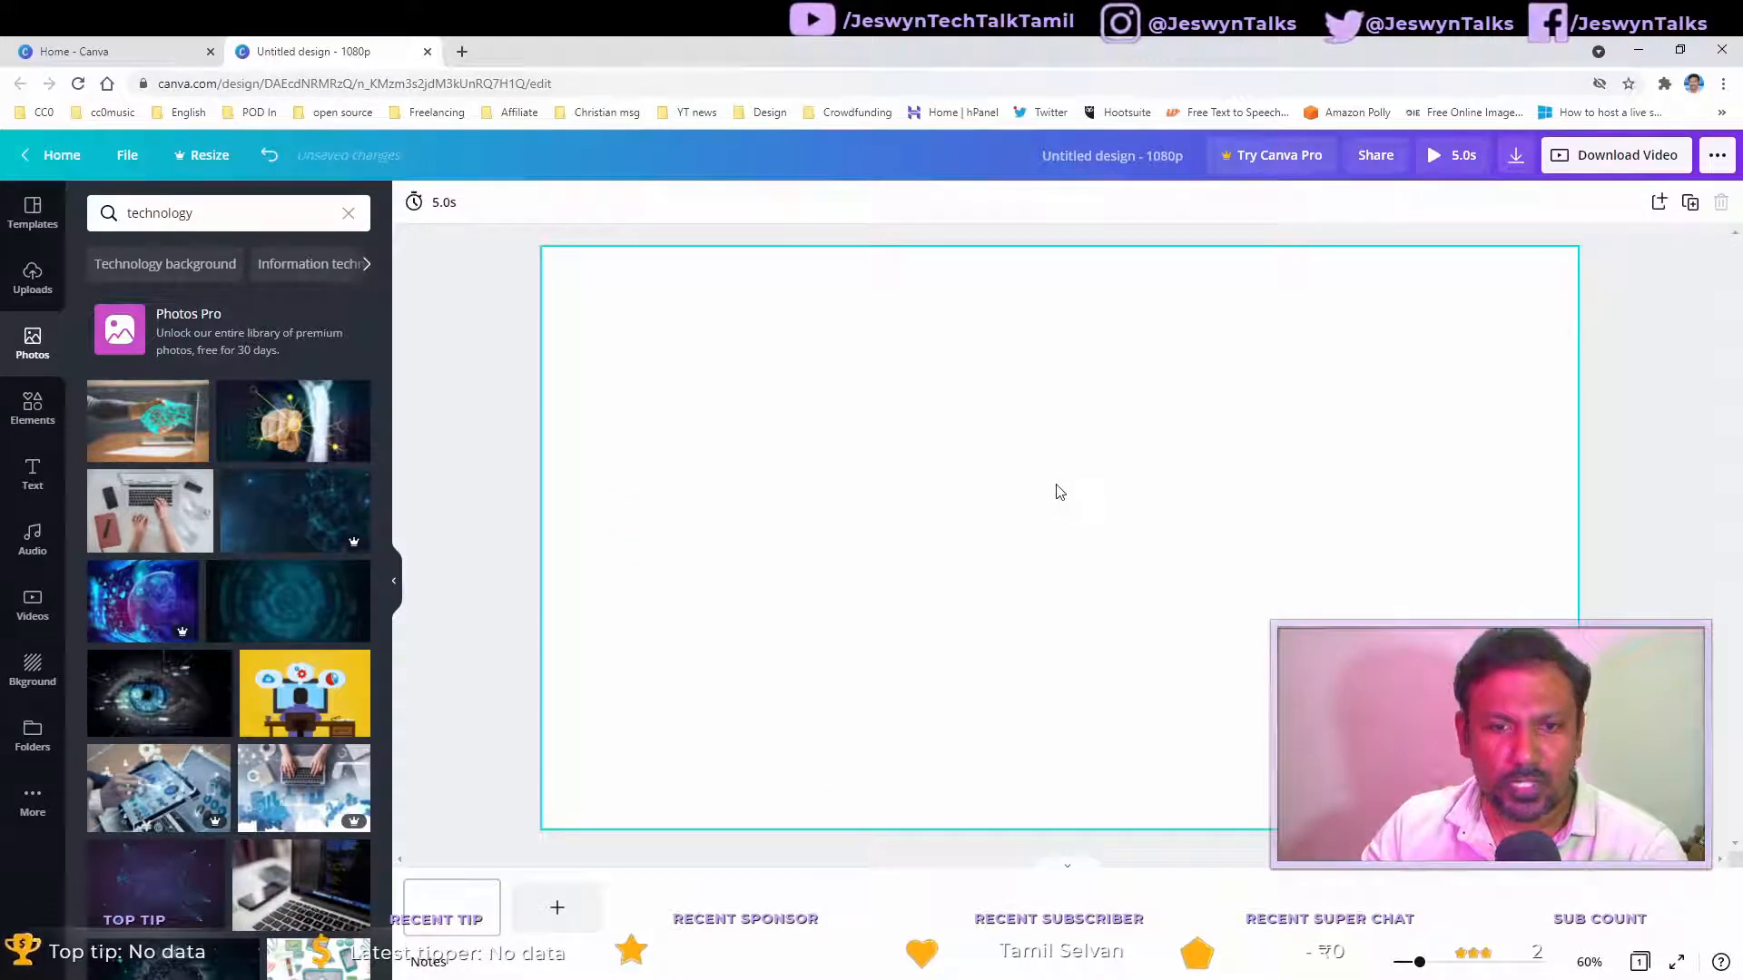
Step: Try the globe, circuit and illustrated-desk technology photos, removing the globe and circuit images
left_click(176, 606)
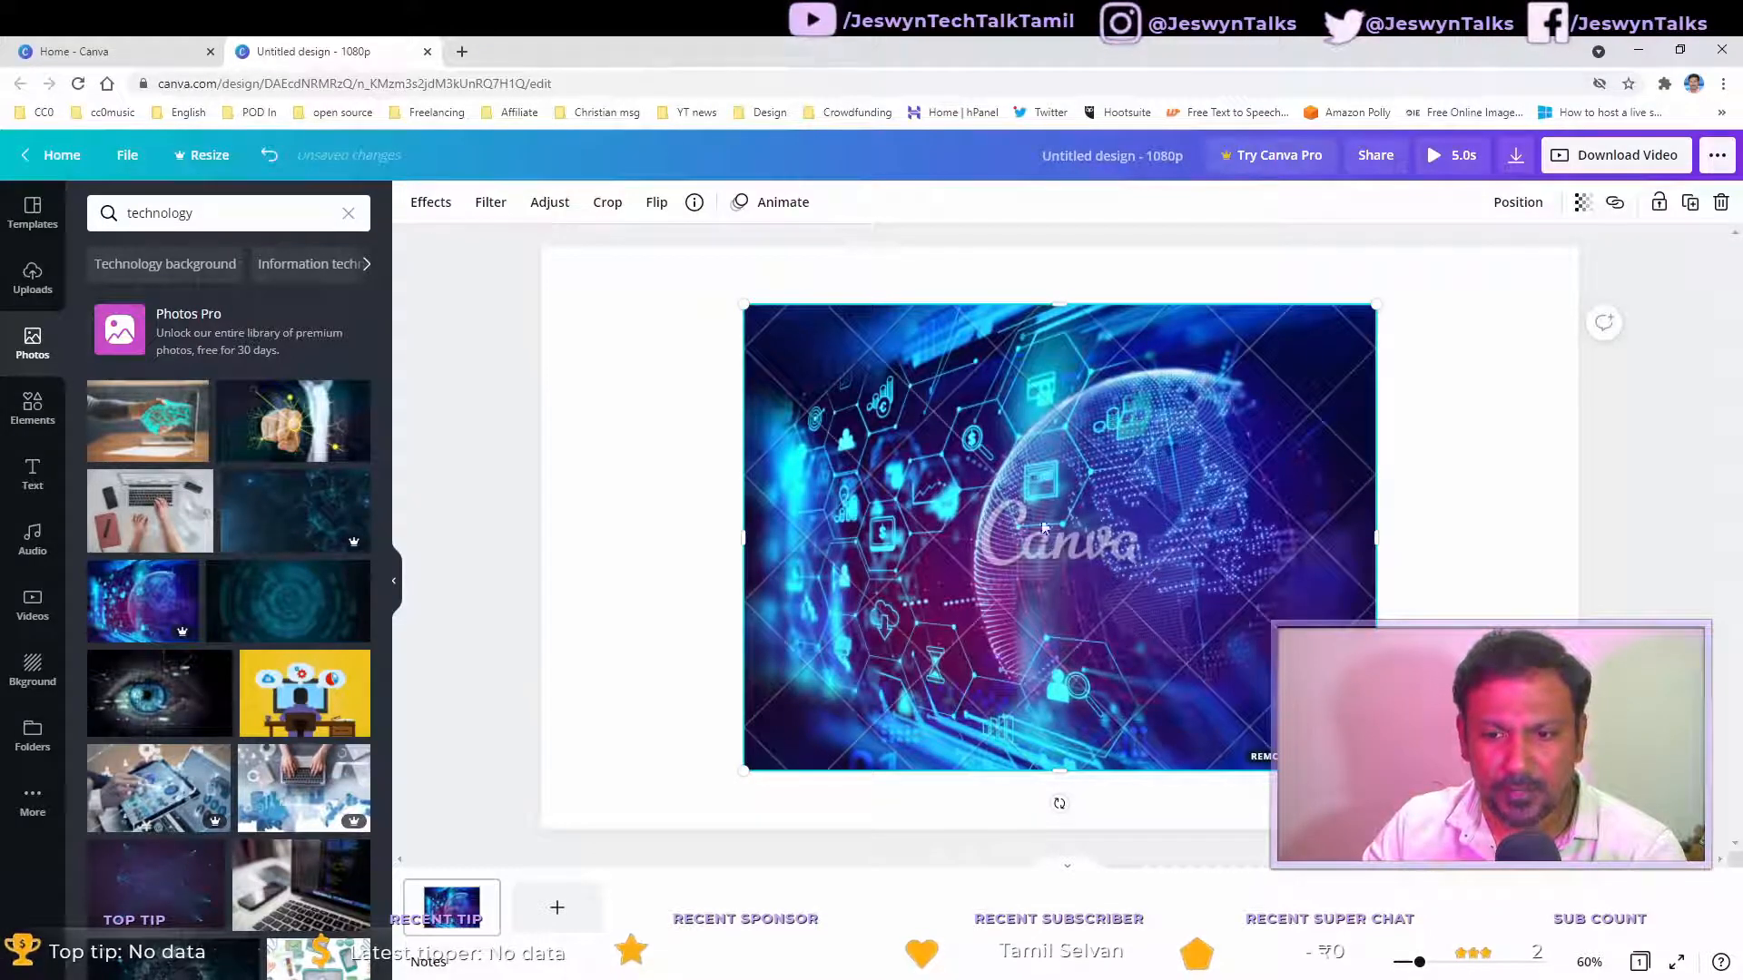
key("Delete")
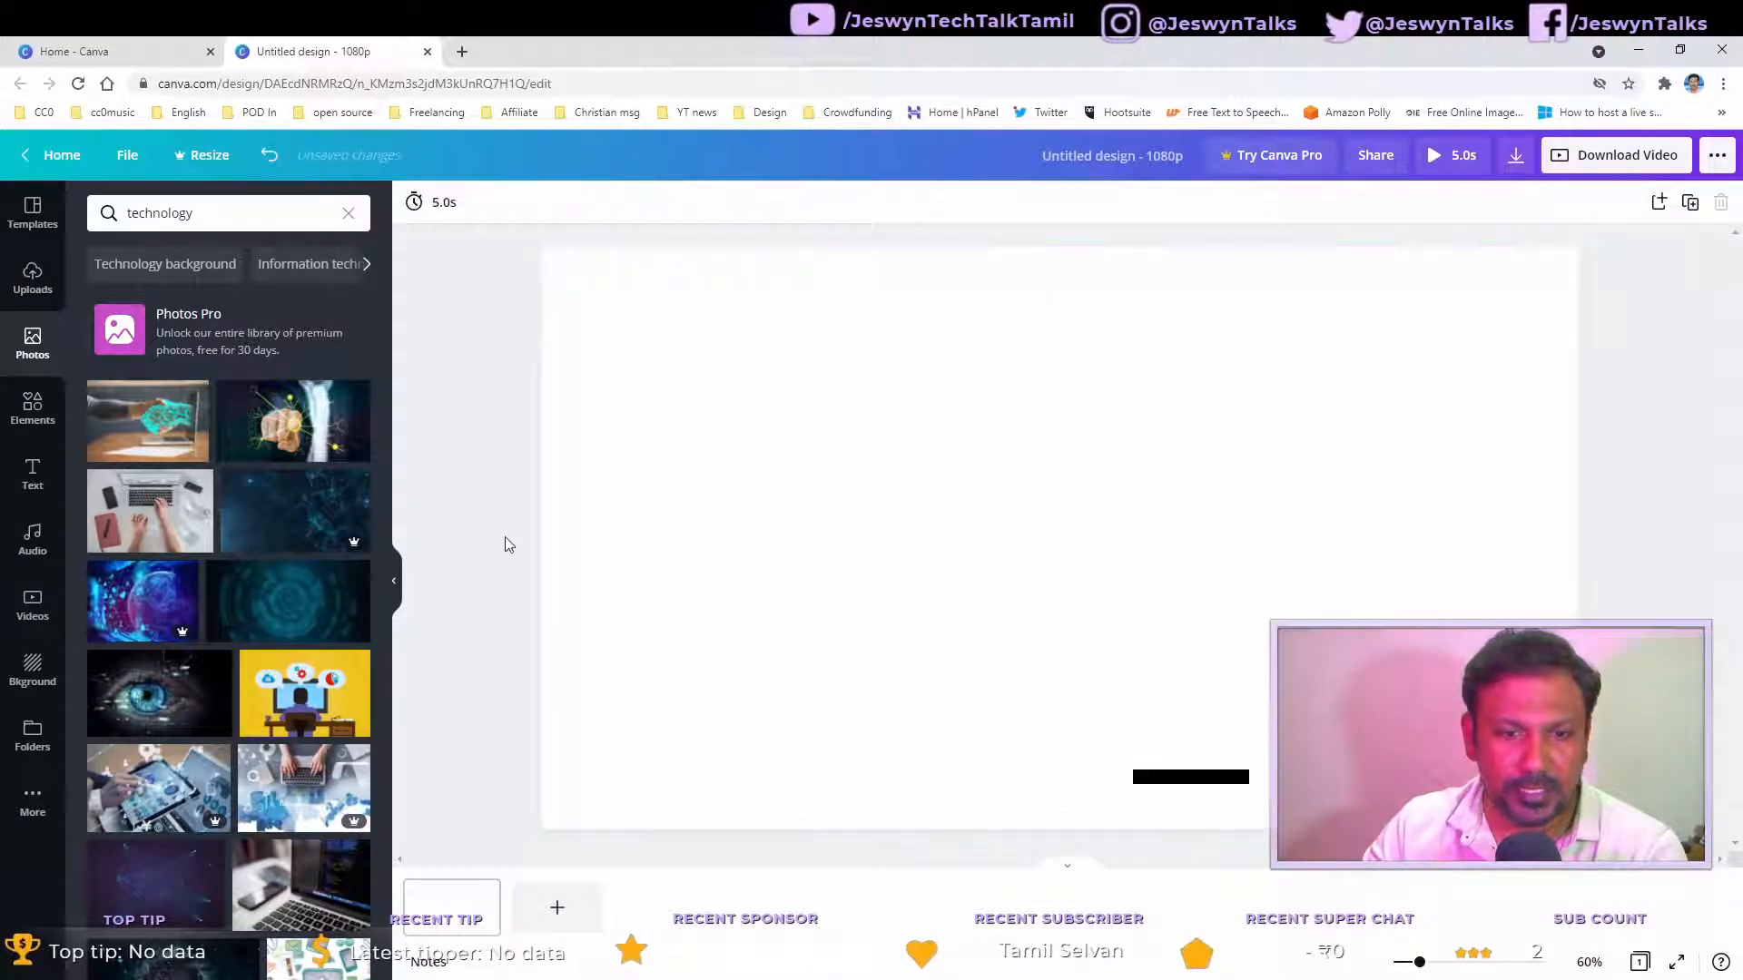
left_click(290, 623)
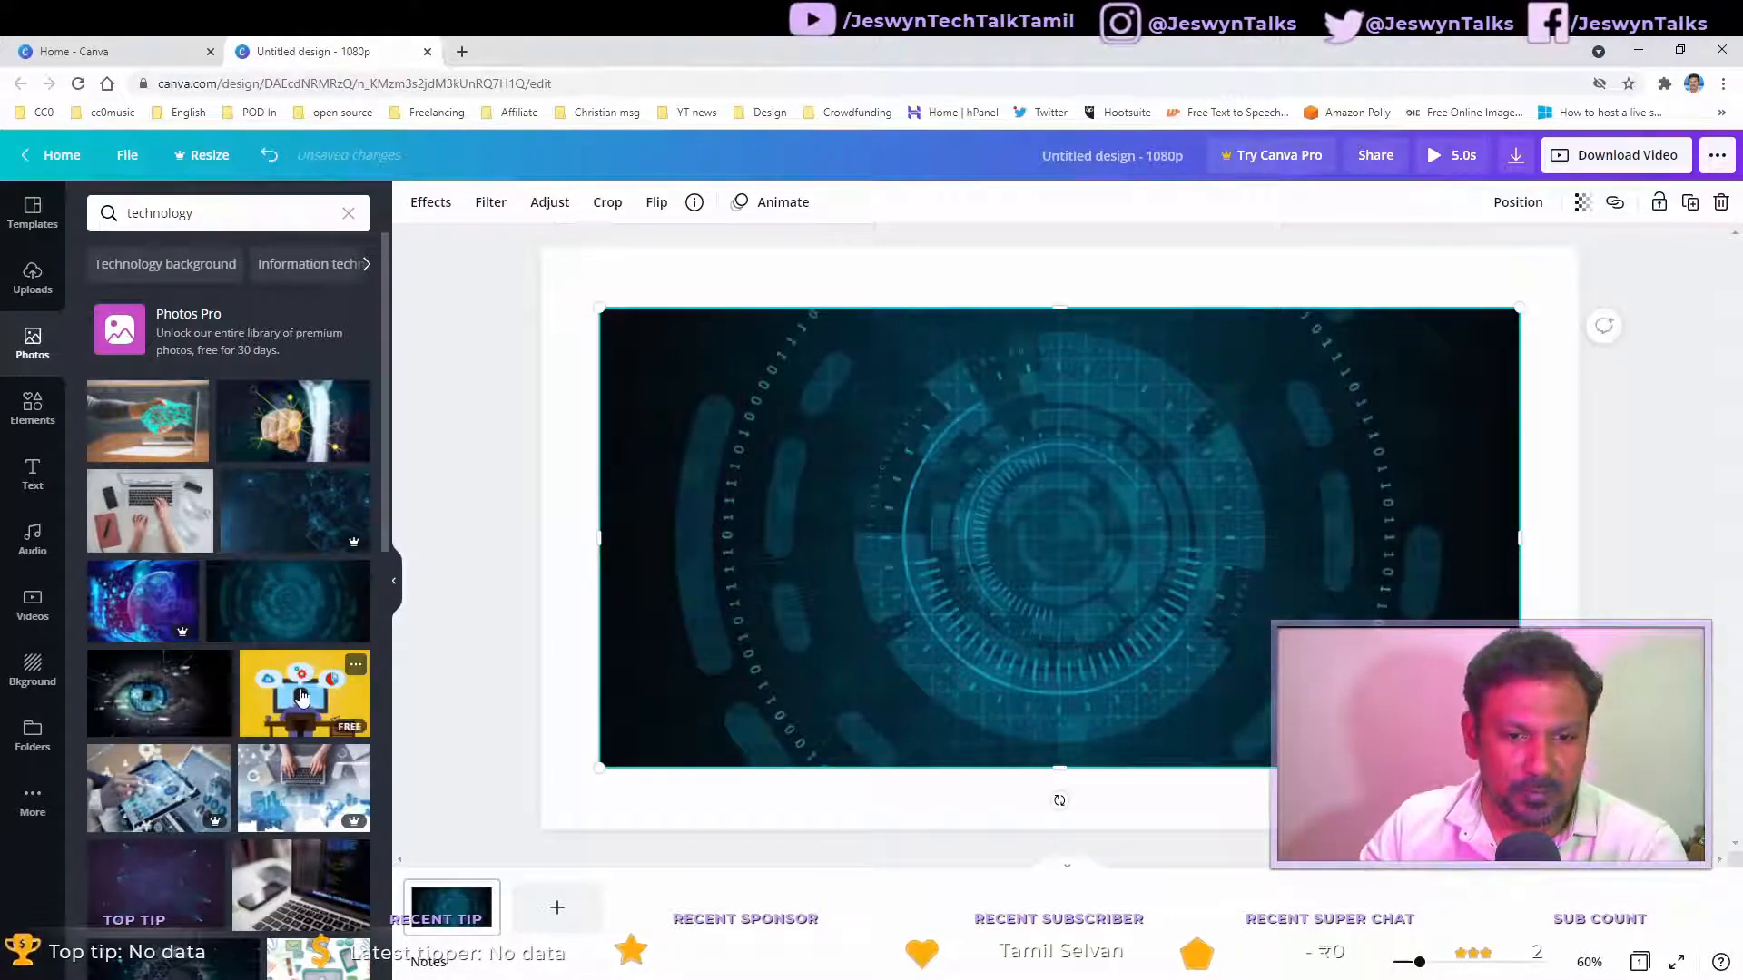
left_click(354, 670)
left_click(1437, 514)
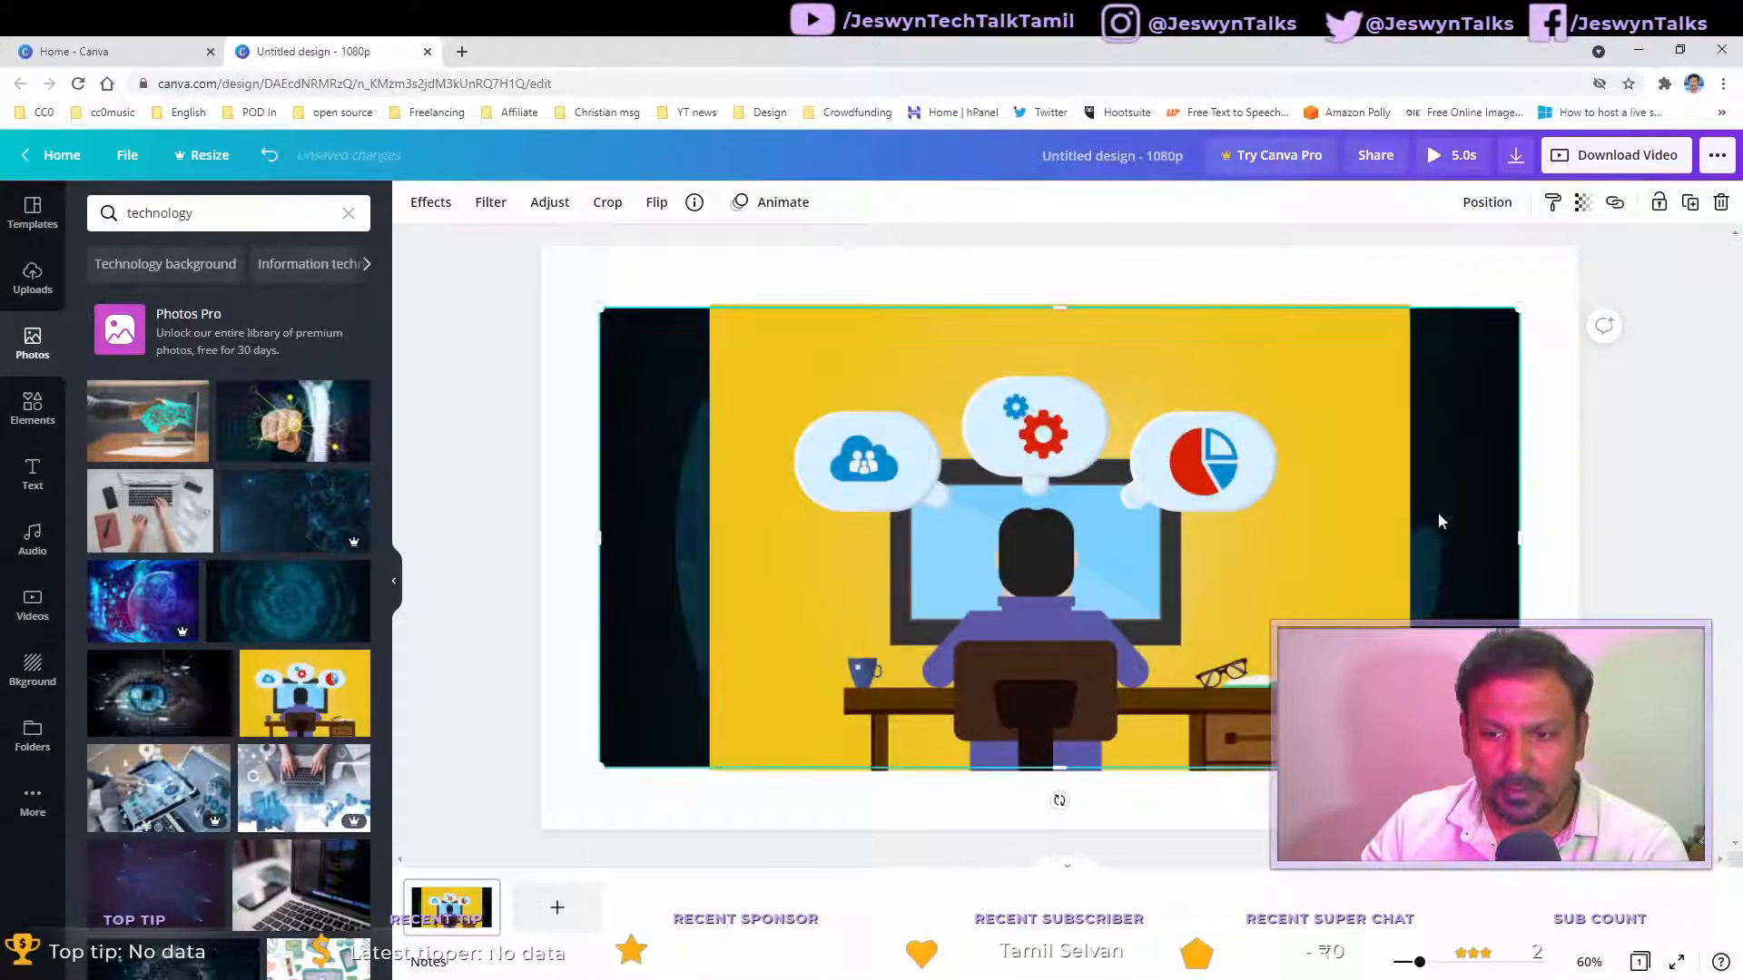
key("Delete")
left_click(1236, 556)
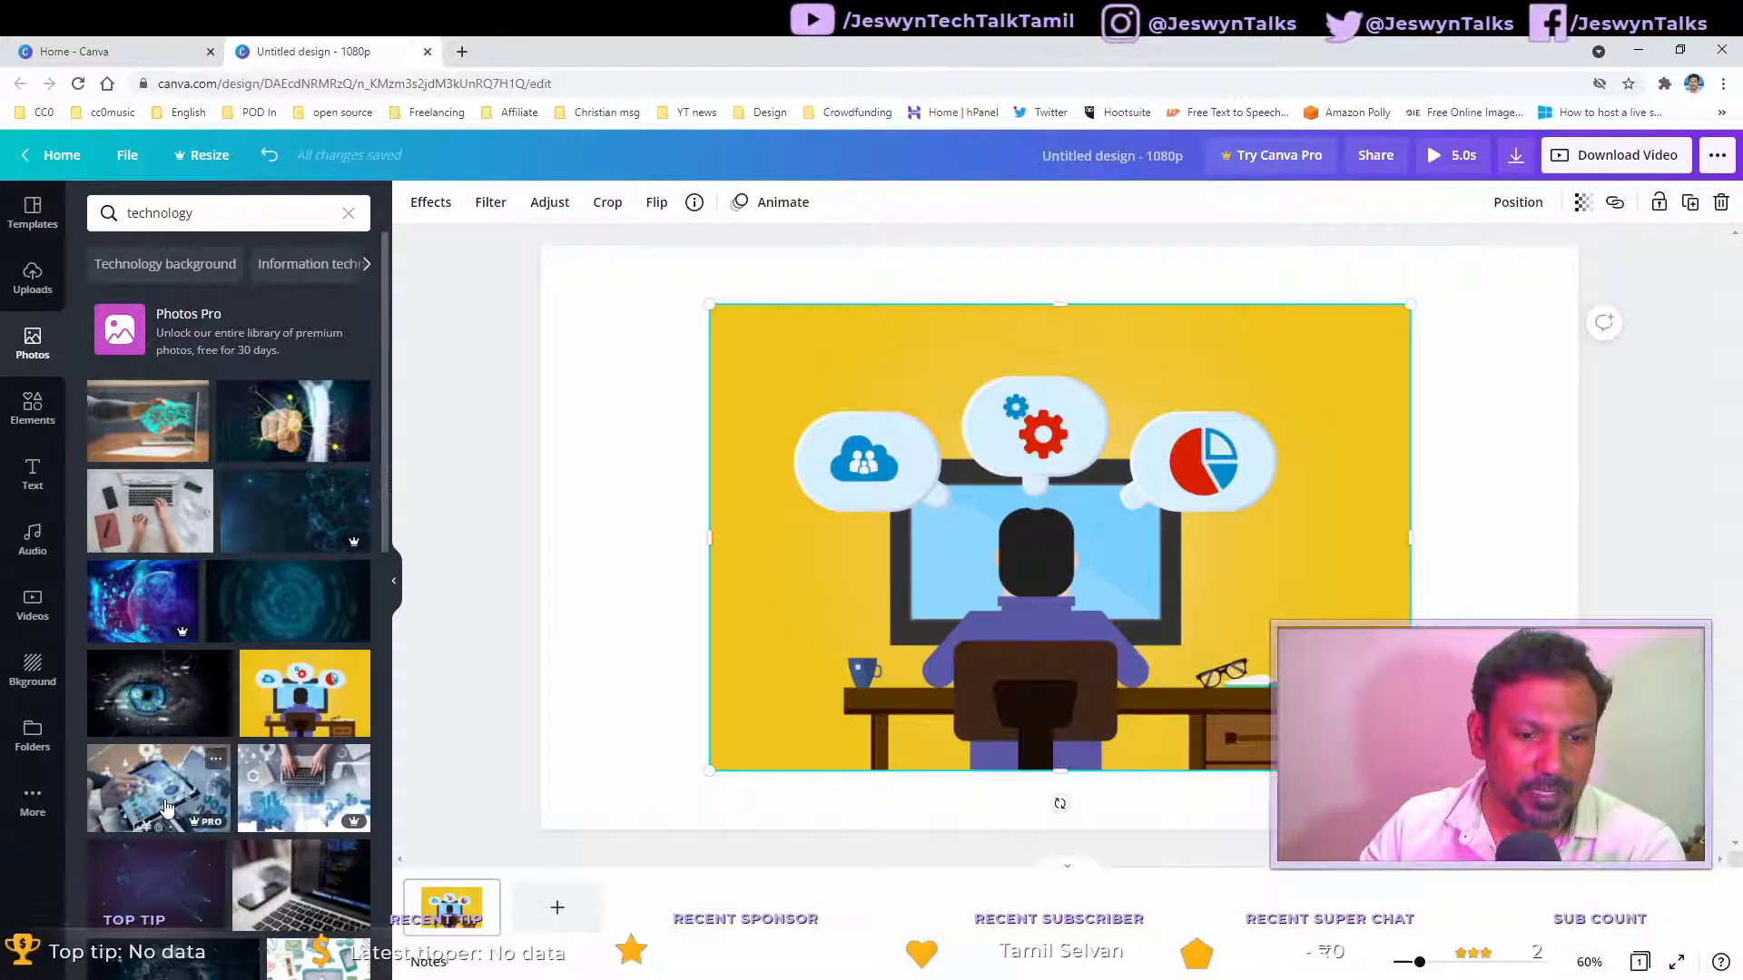
Step: Add the dark network photo, delete the desk illustration, and stretch the network photo to fill the canvas
scroll(321, 789, "down", 3)
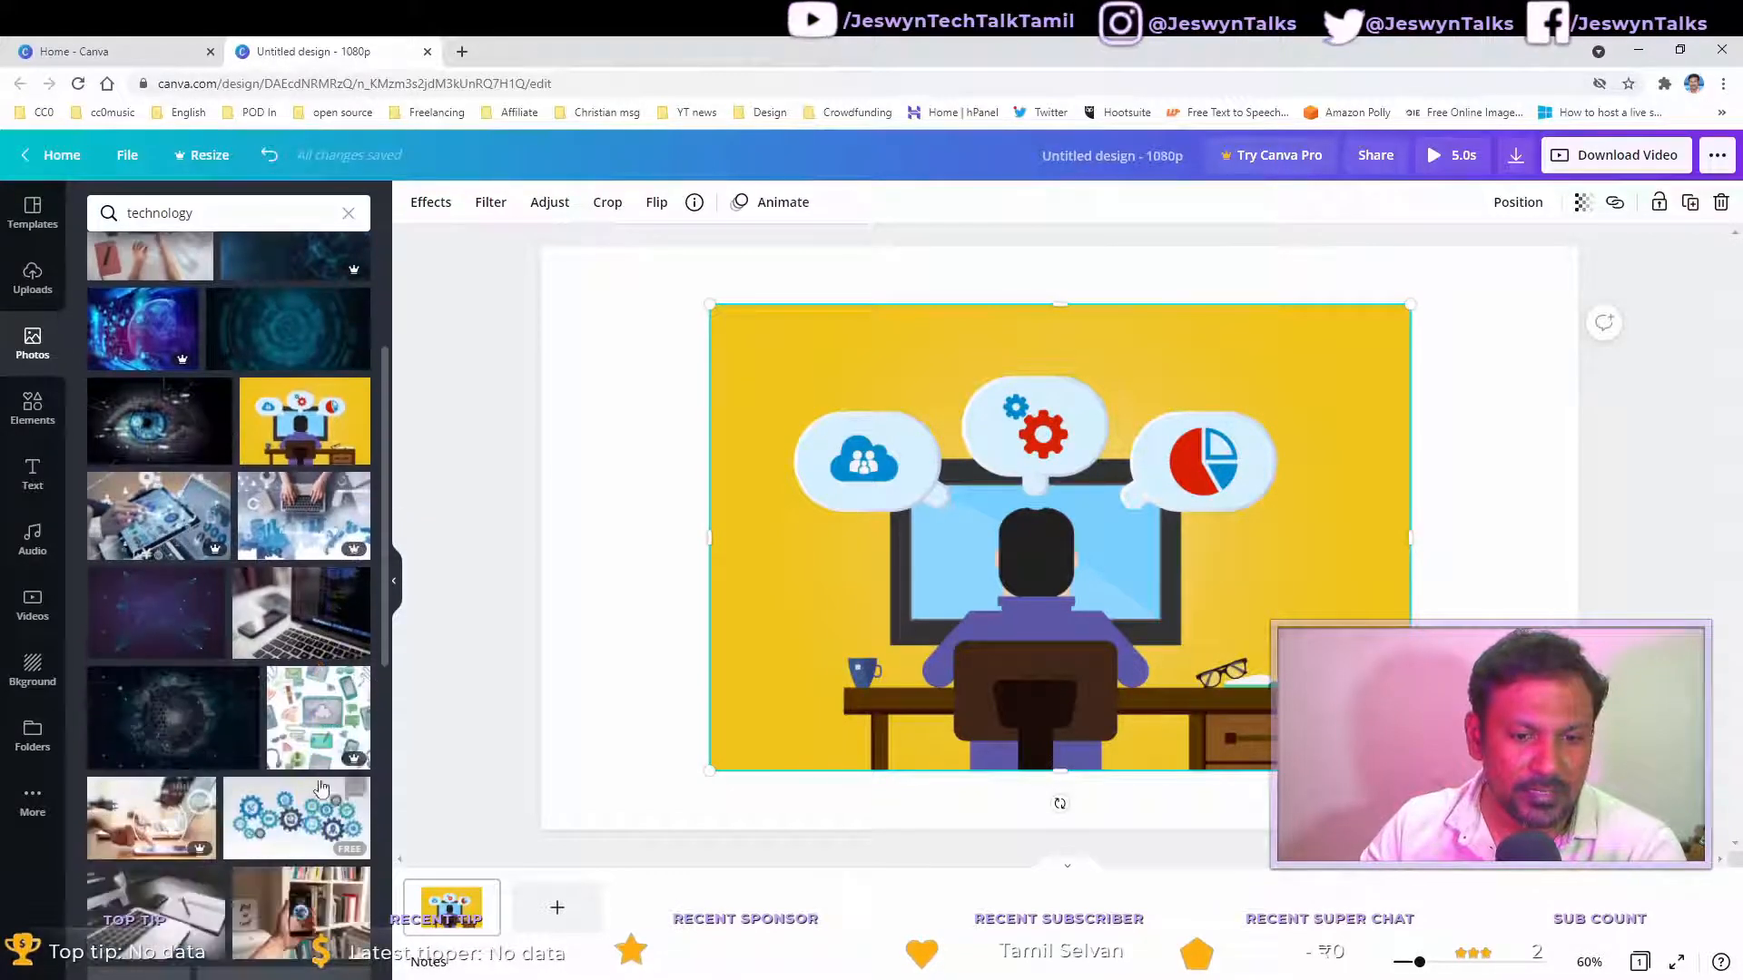
left_click(177, 626)
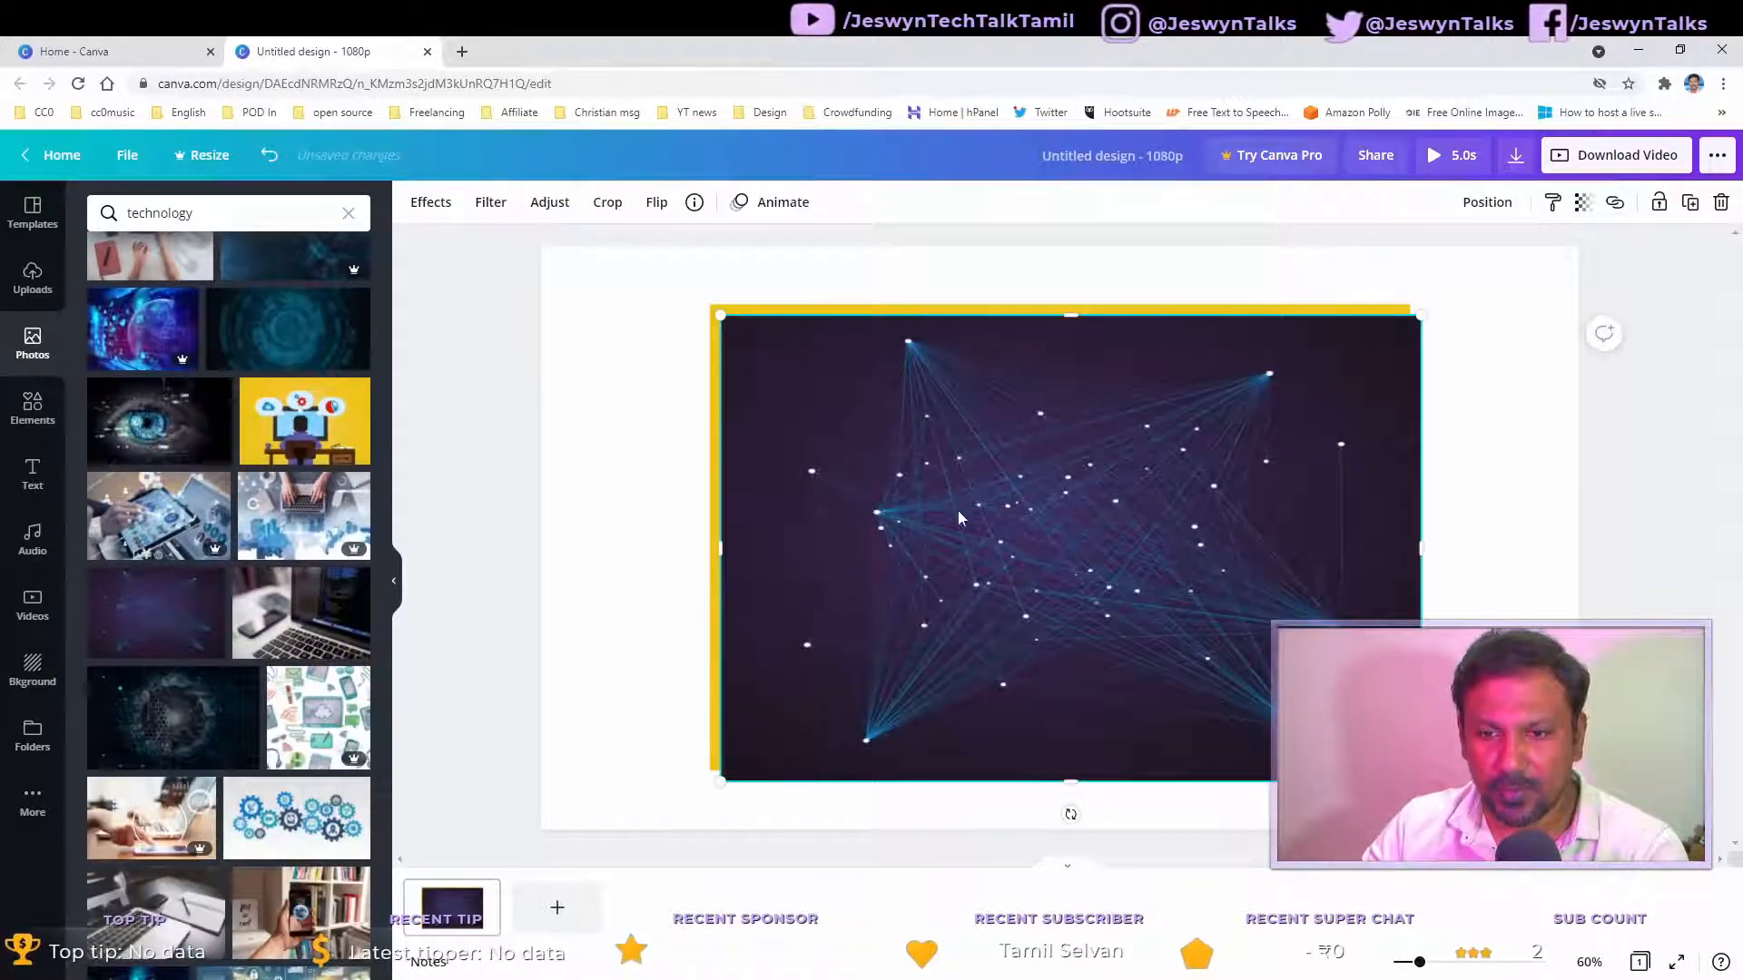
left_click_drag(952, 505, 1006, 706)
left_click(1025, 463)
key("Delete")
left_click_drag(1102, 579, 851, 374)
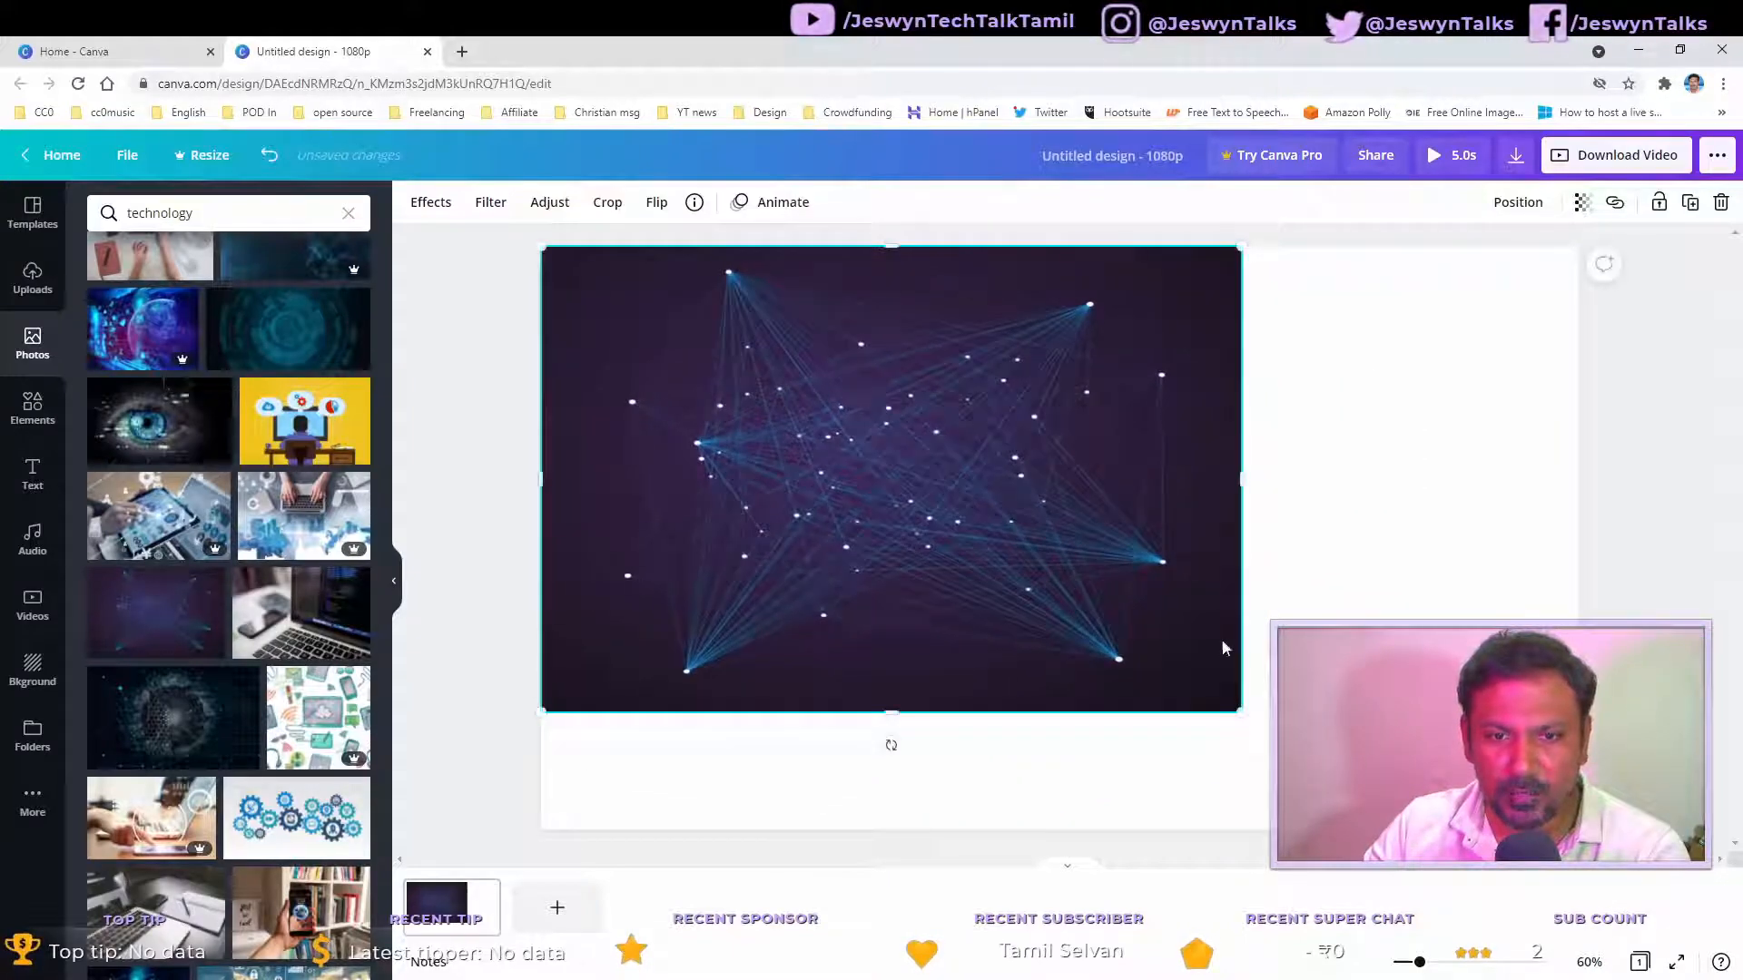
left_click_drag(1241, 711, 1579, 937)
left_click(1675, 641)
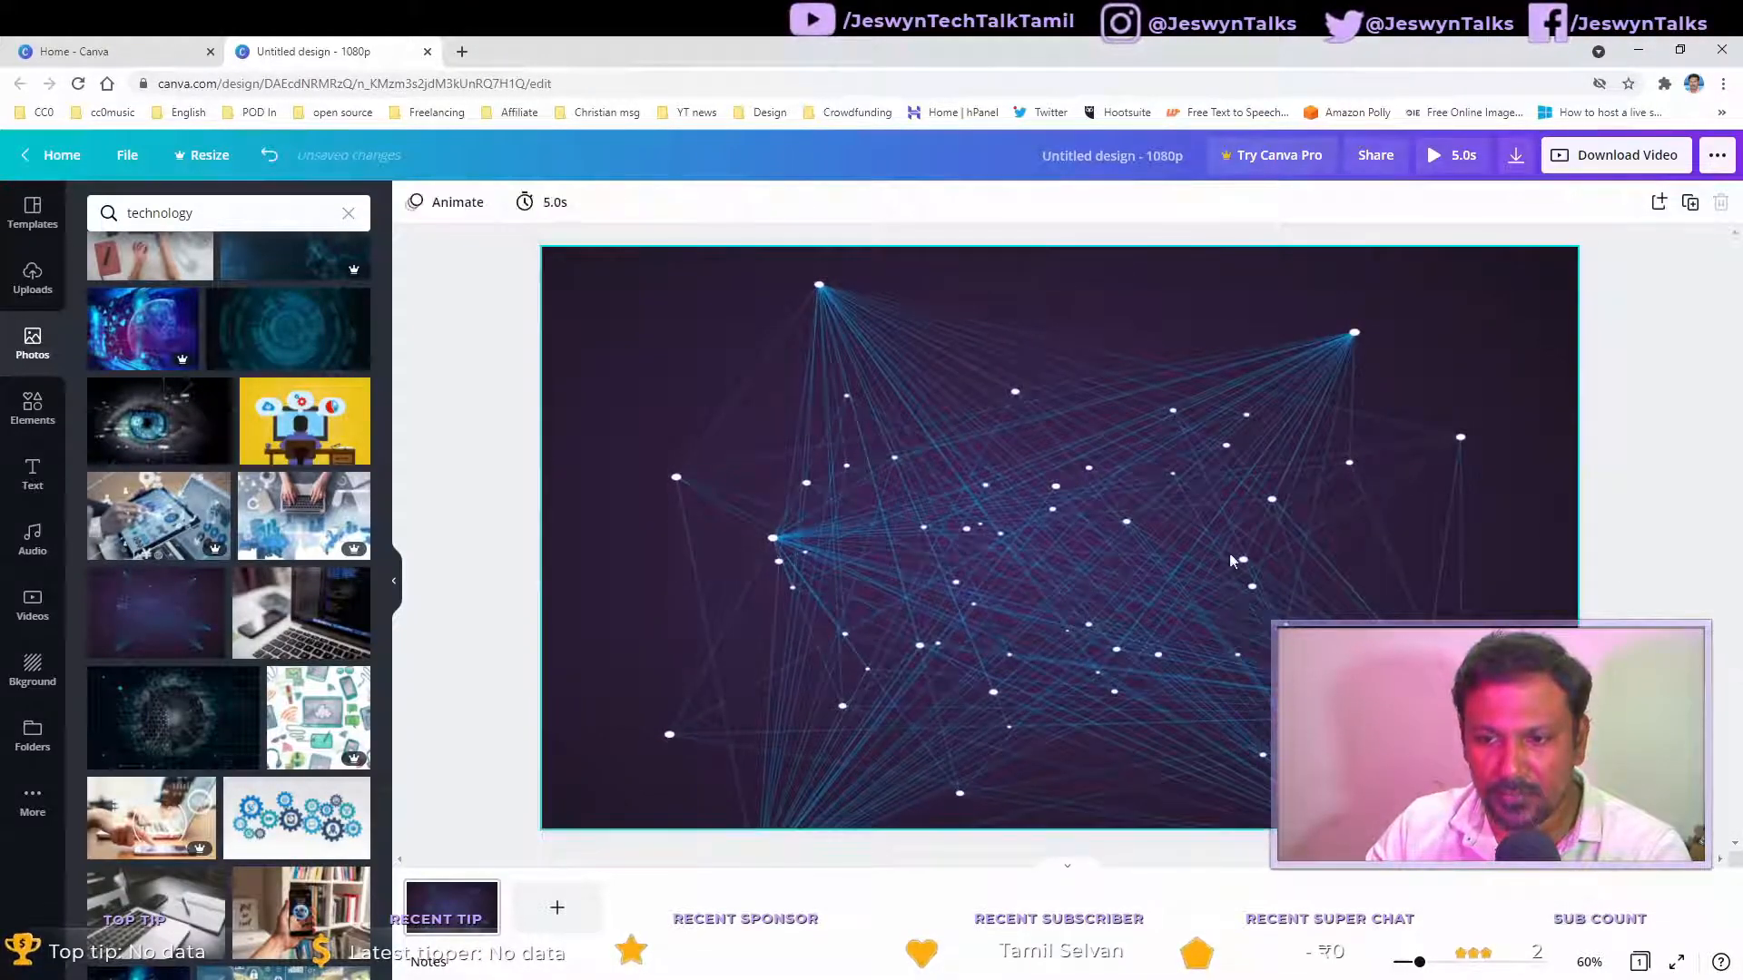
Step: Add a gears photo, then delete it together with the network background photo
left_click_drag(1216, 548, 1211, 485)
left_click_drag(1141, 575, 1157, 512)
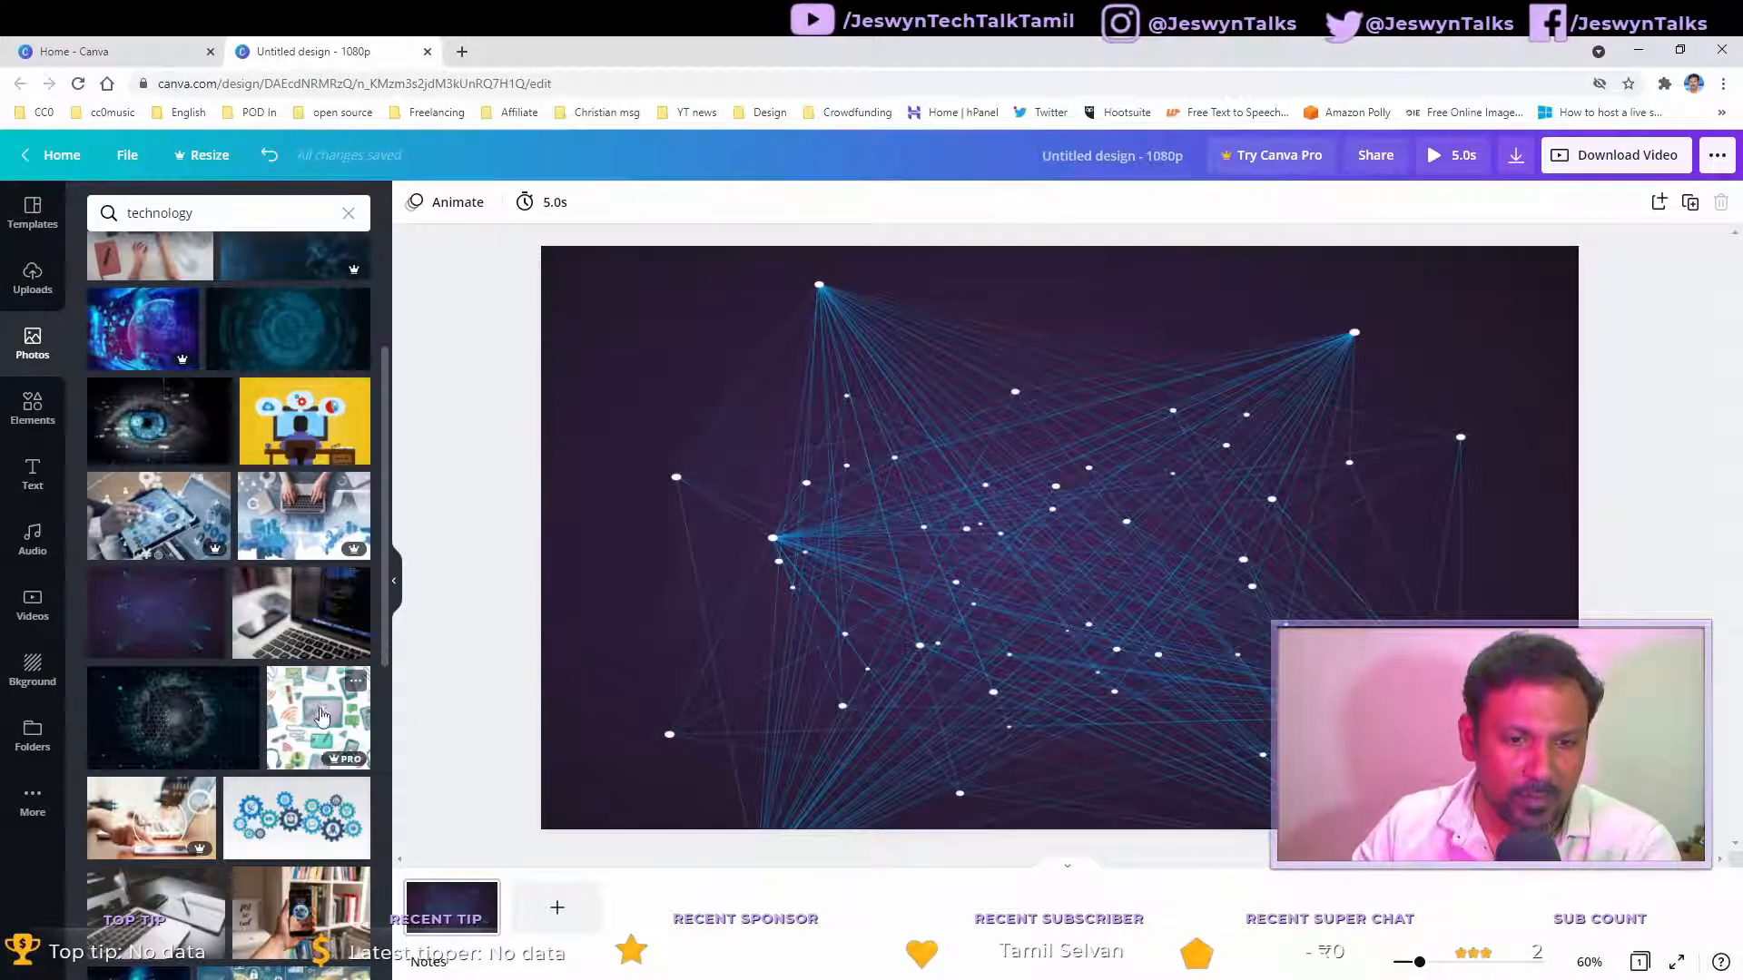
left_click(313, 817)
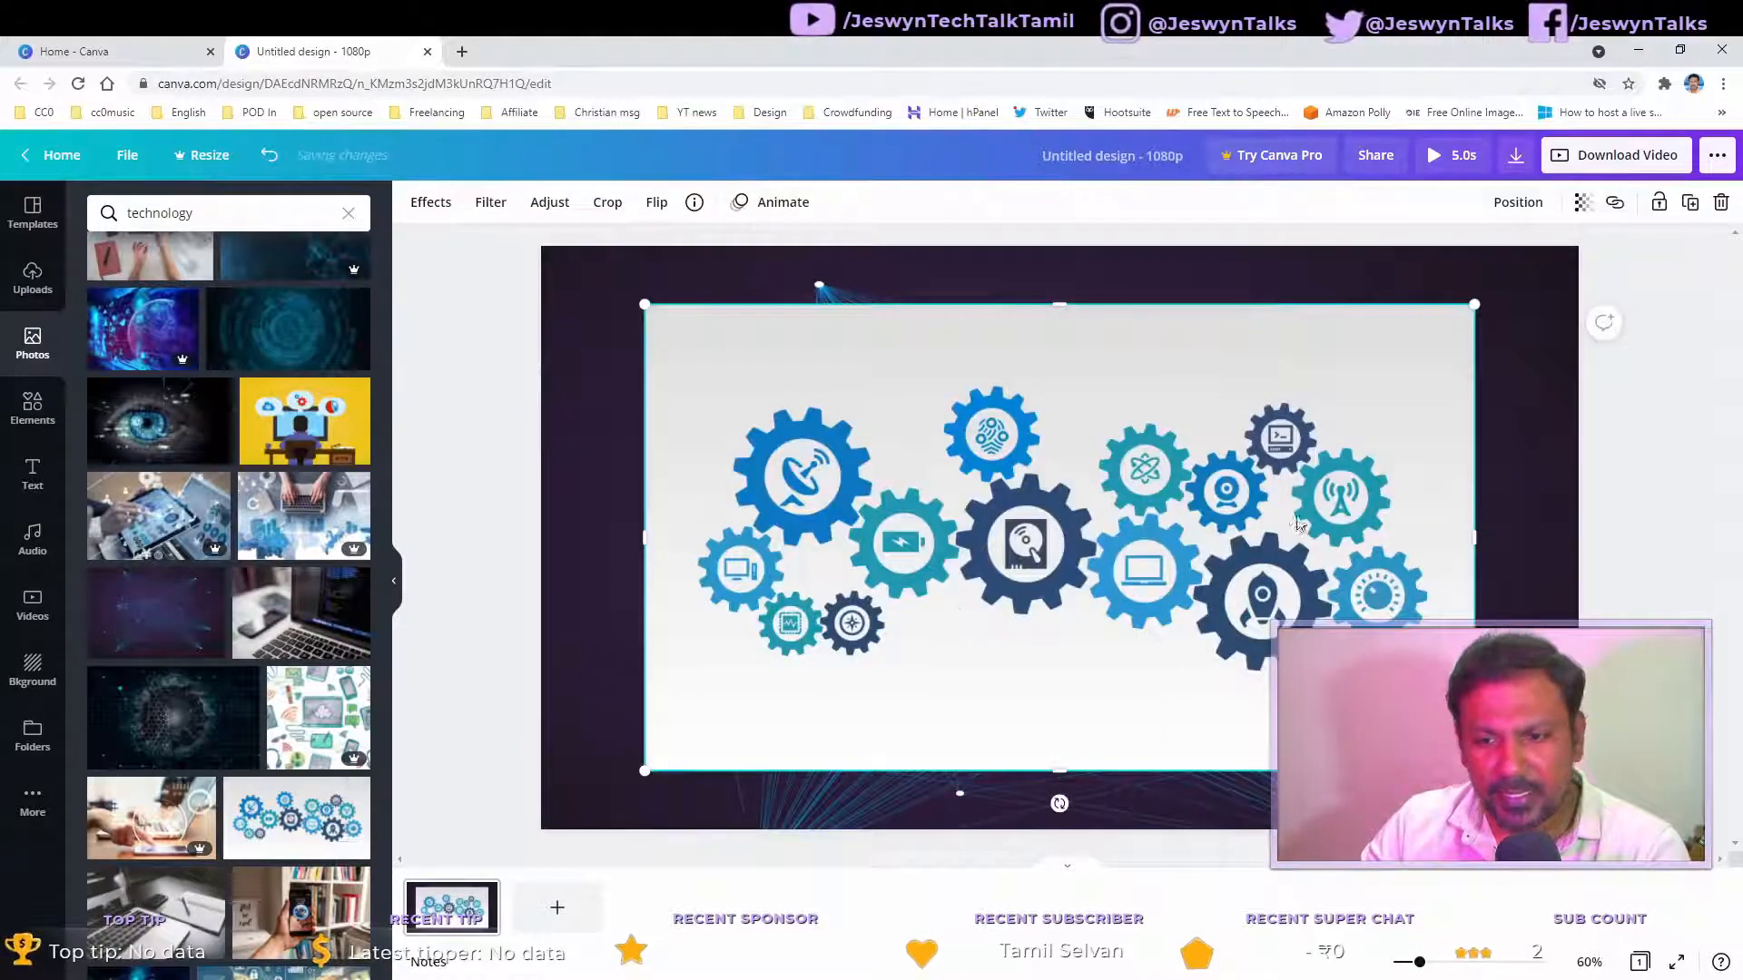
left_click(1500, 417)
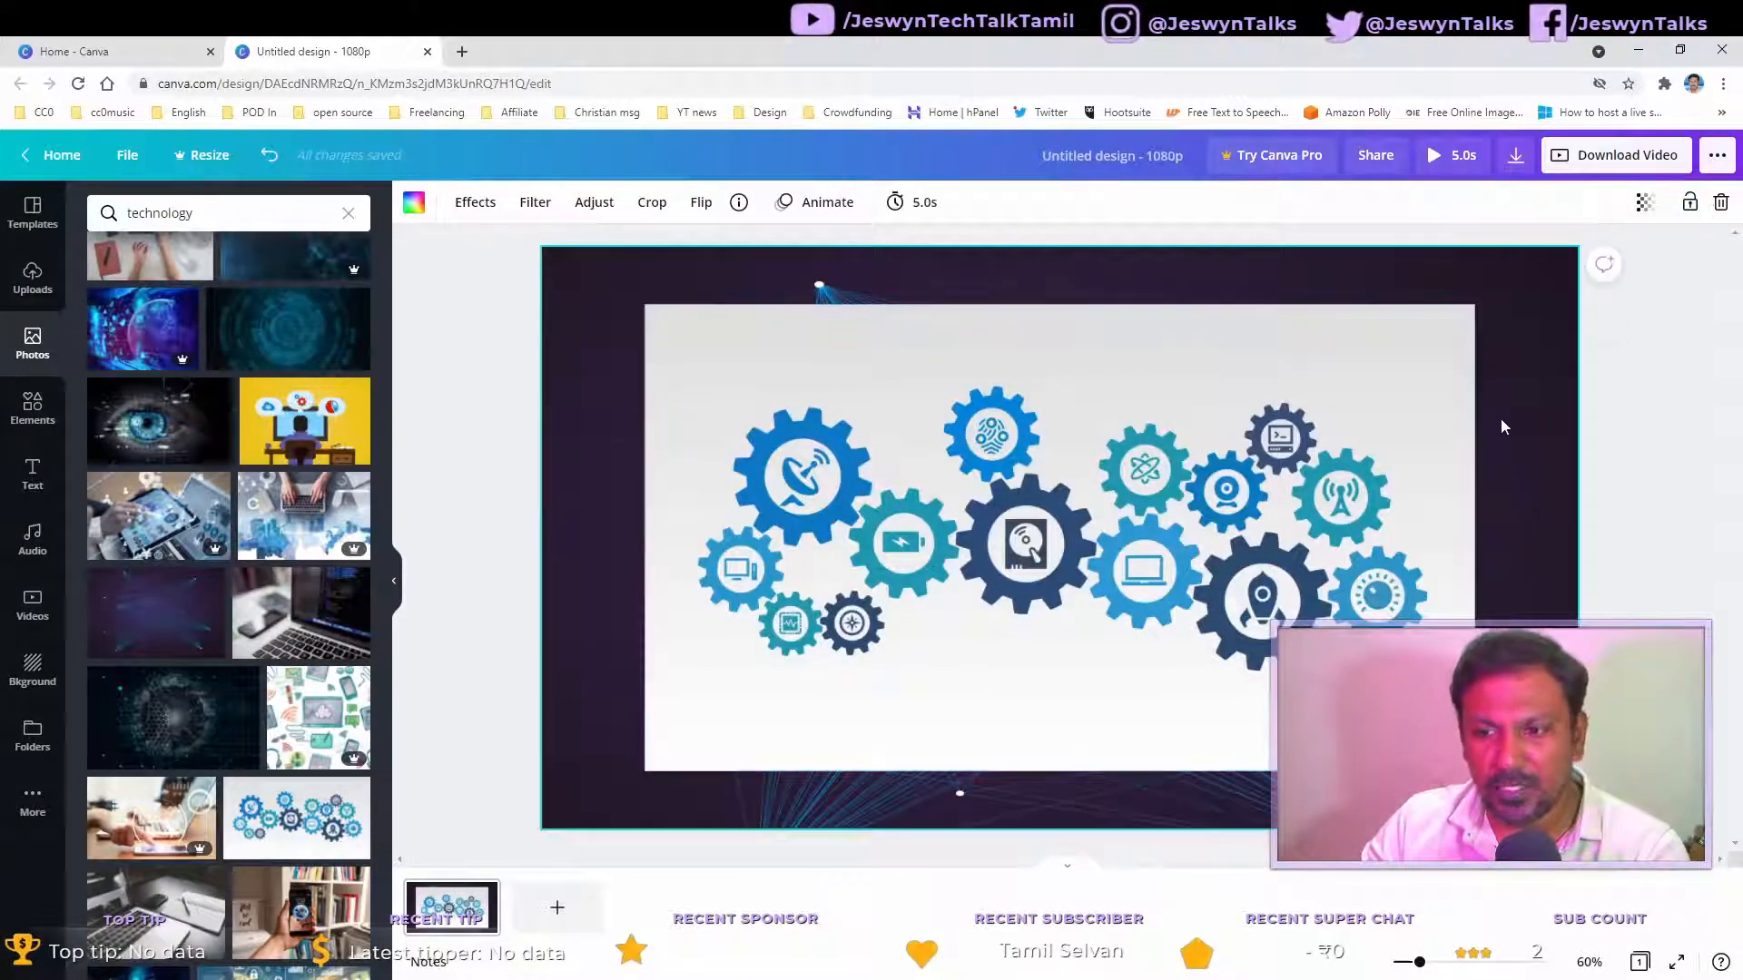
left_click(1340, 476)
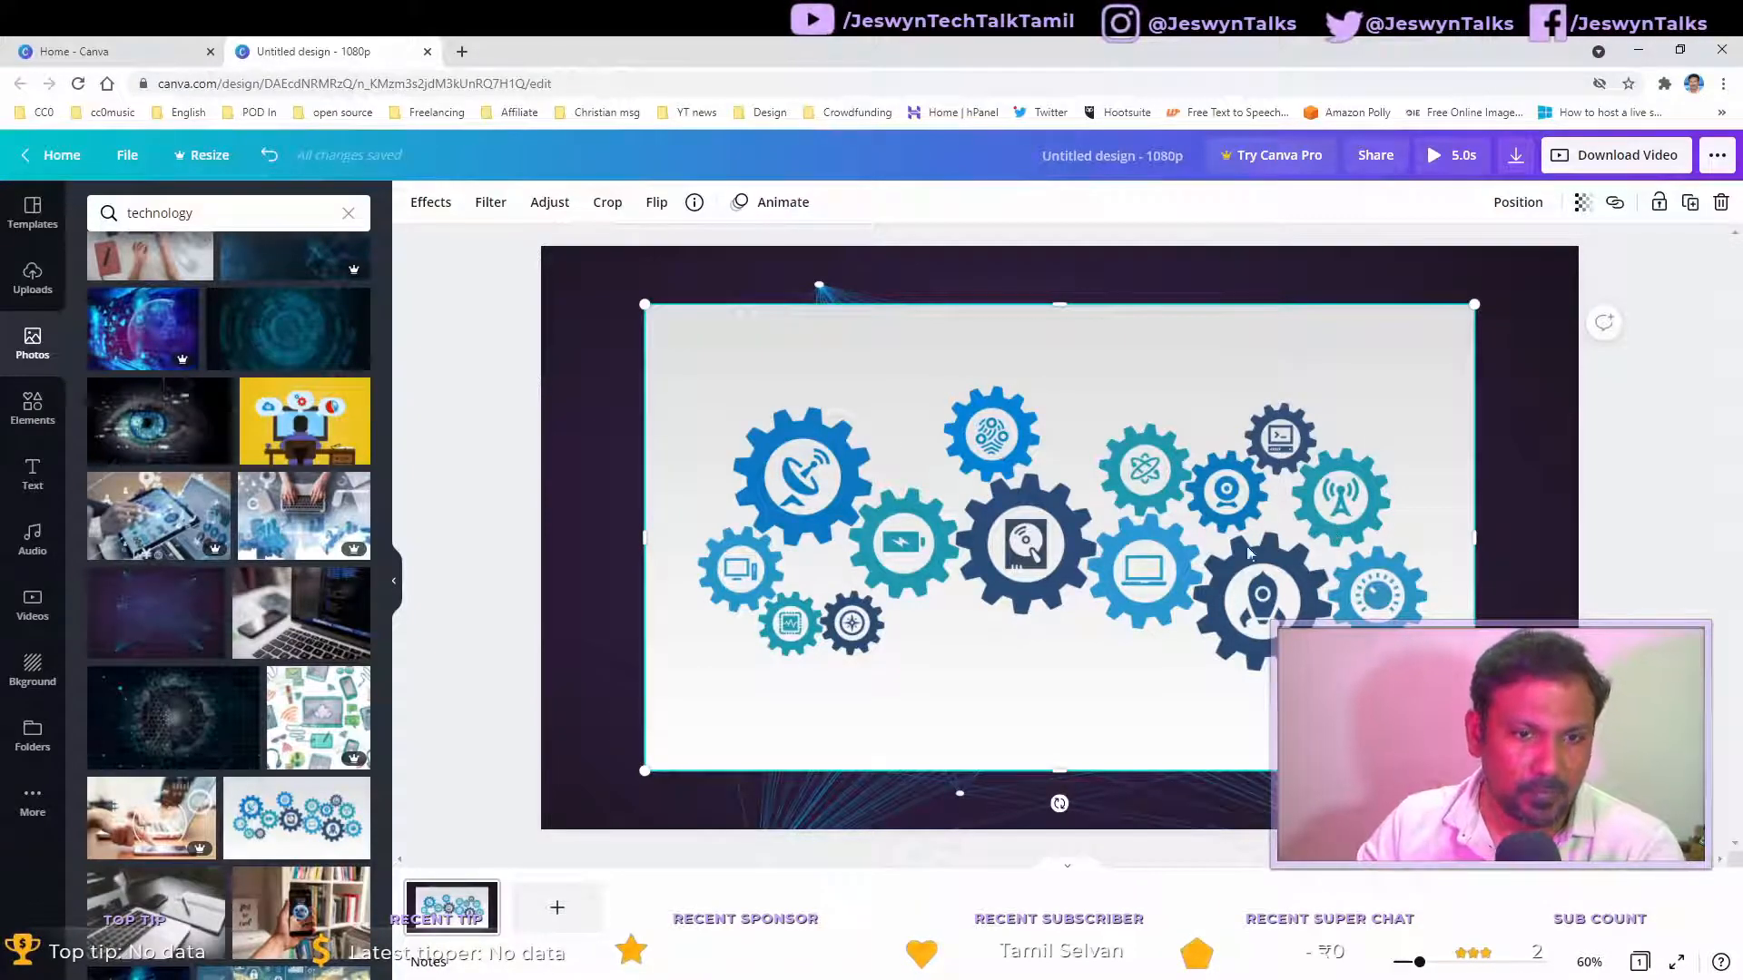
left_click(50, 234)
key("Delete")
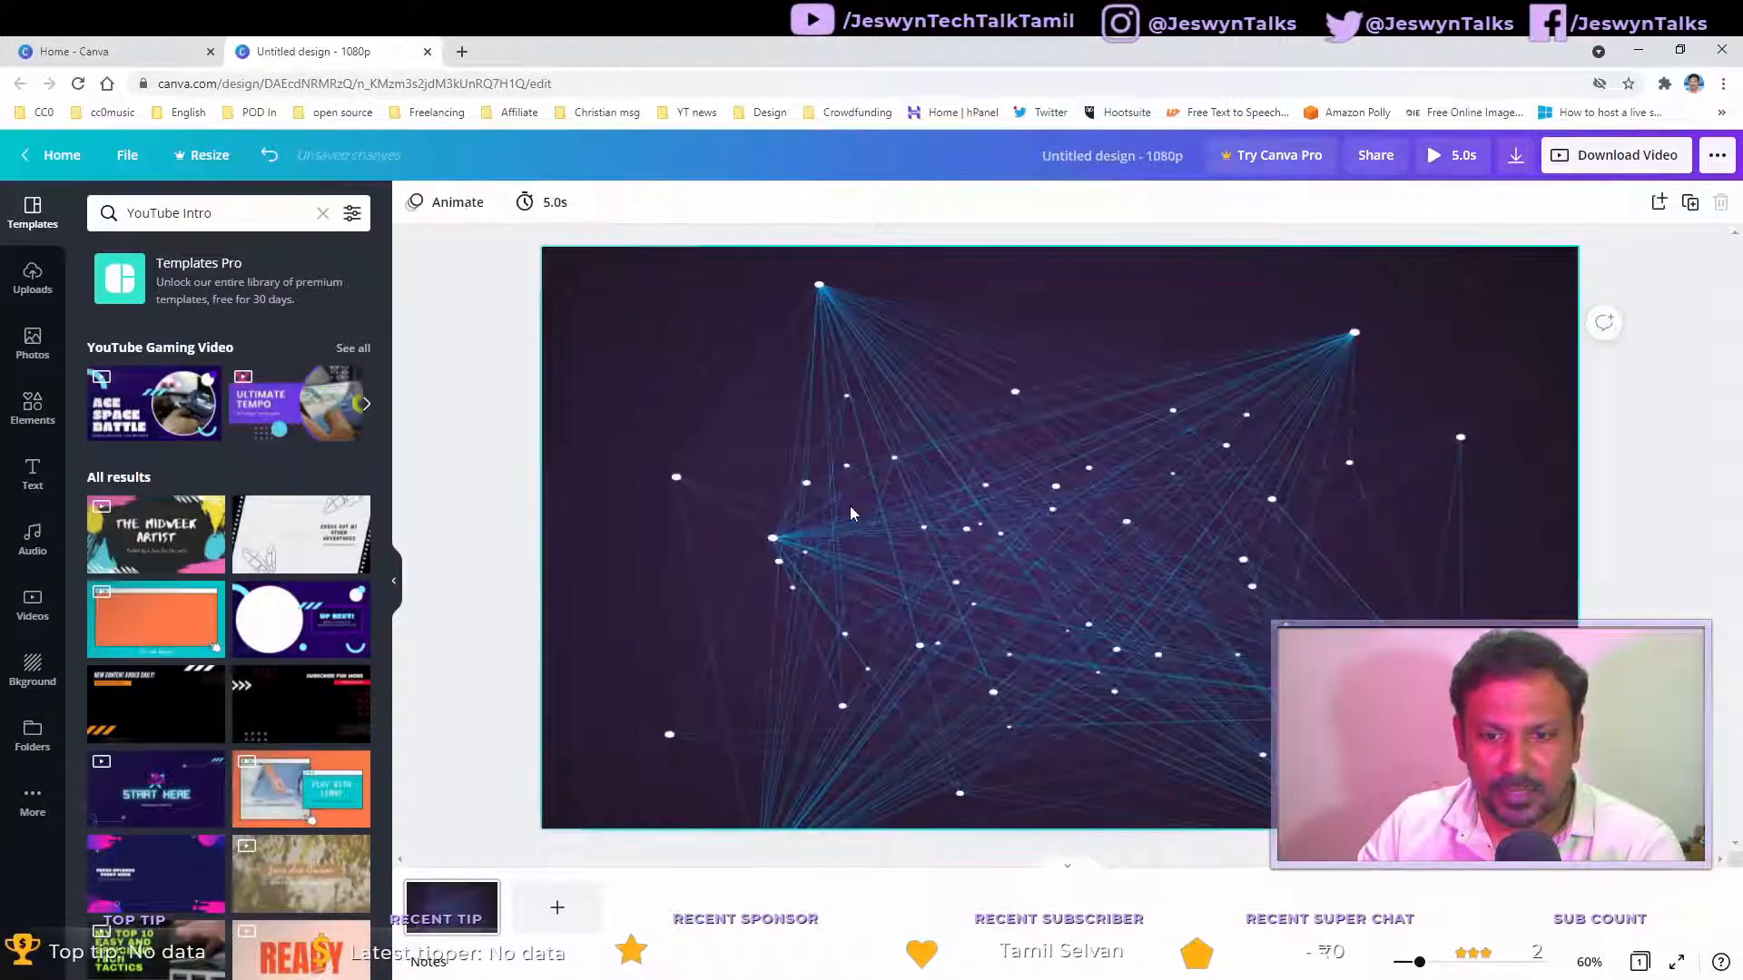
key("Delete")
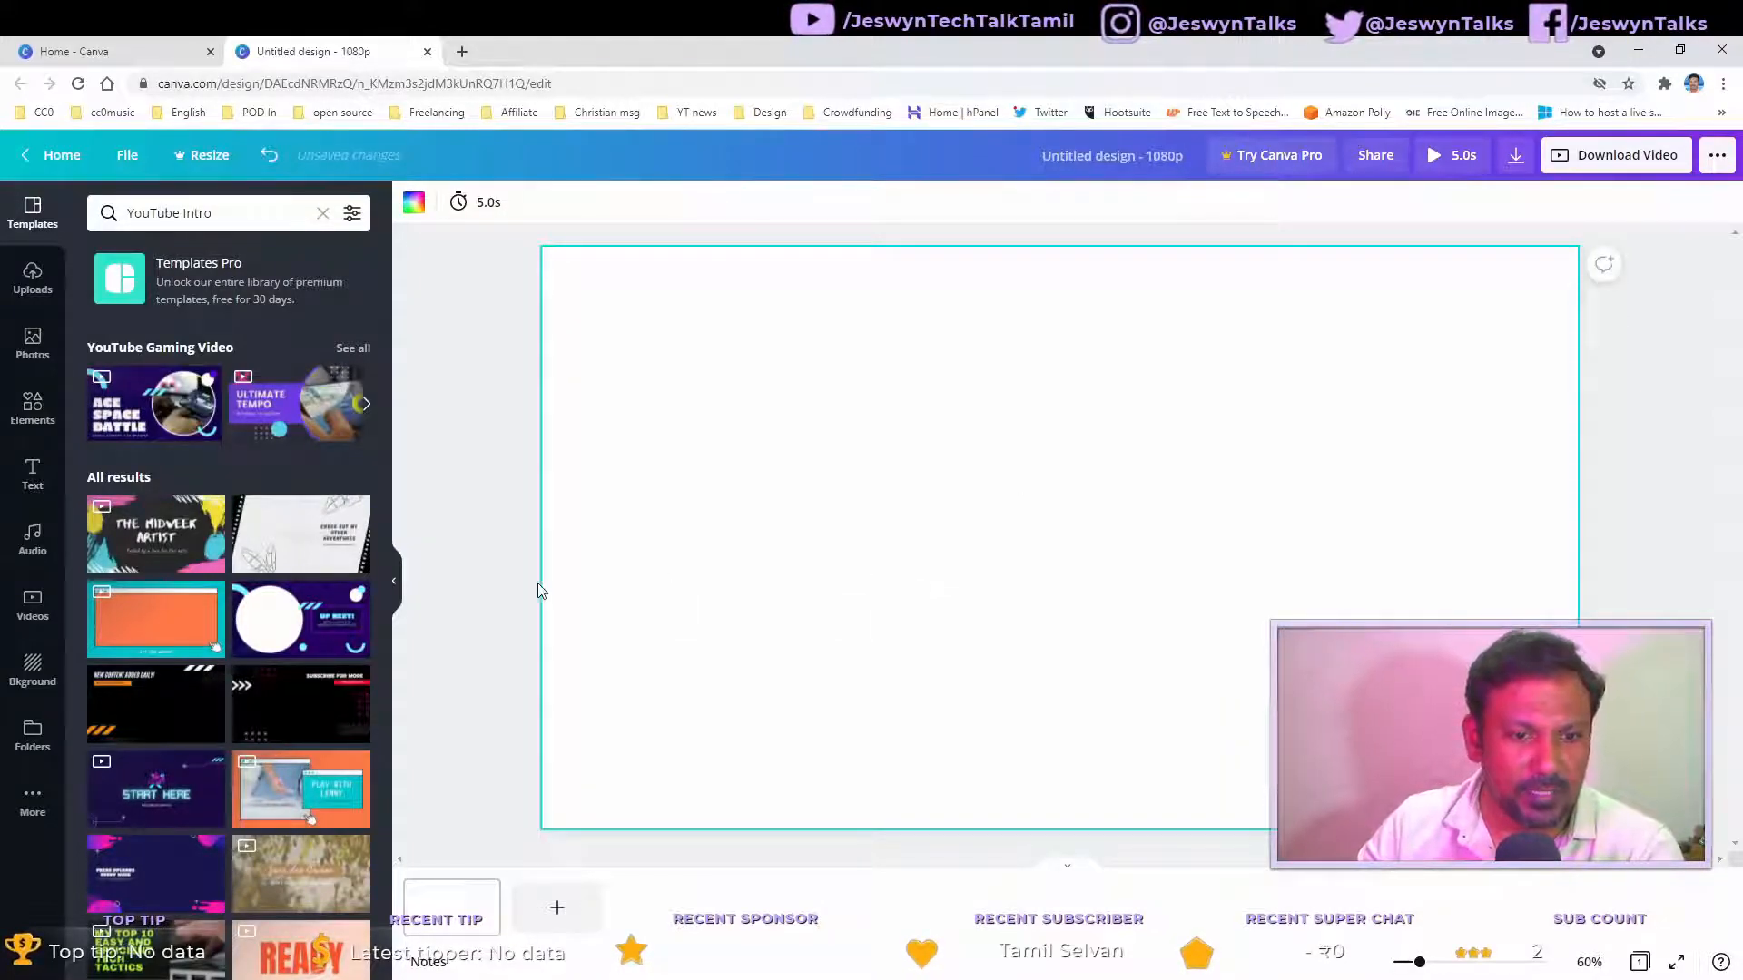
Step: Search the templates for YouTube Intro and browse the results
left_click(242, 209)
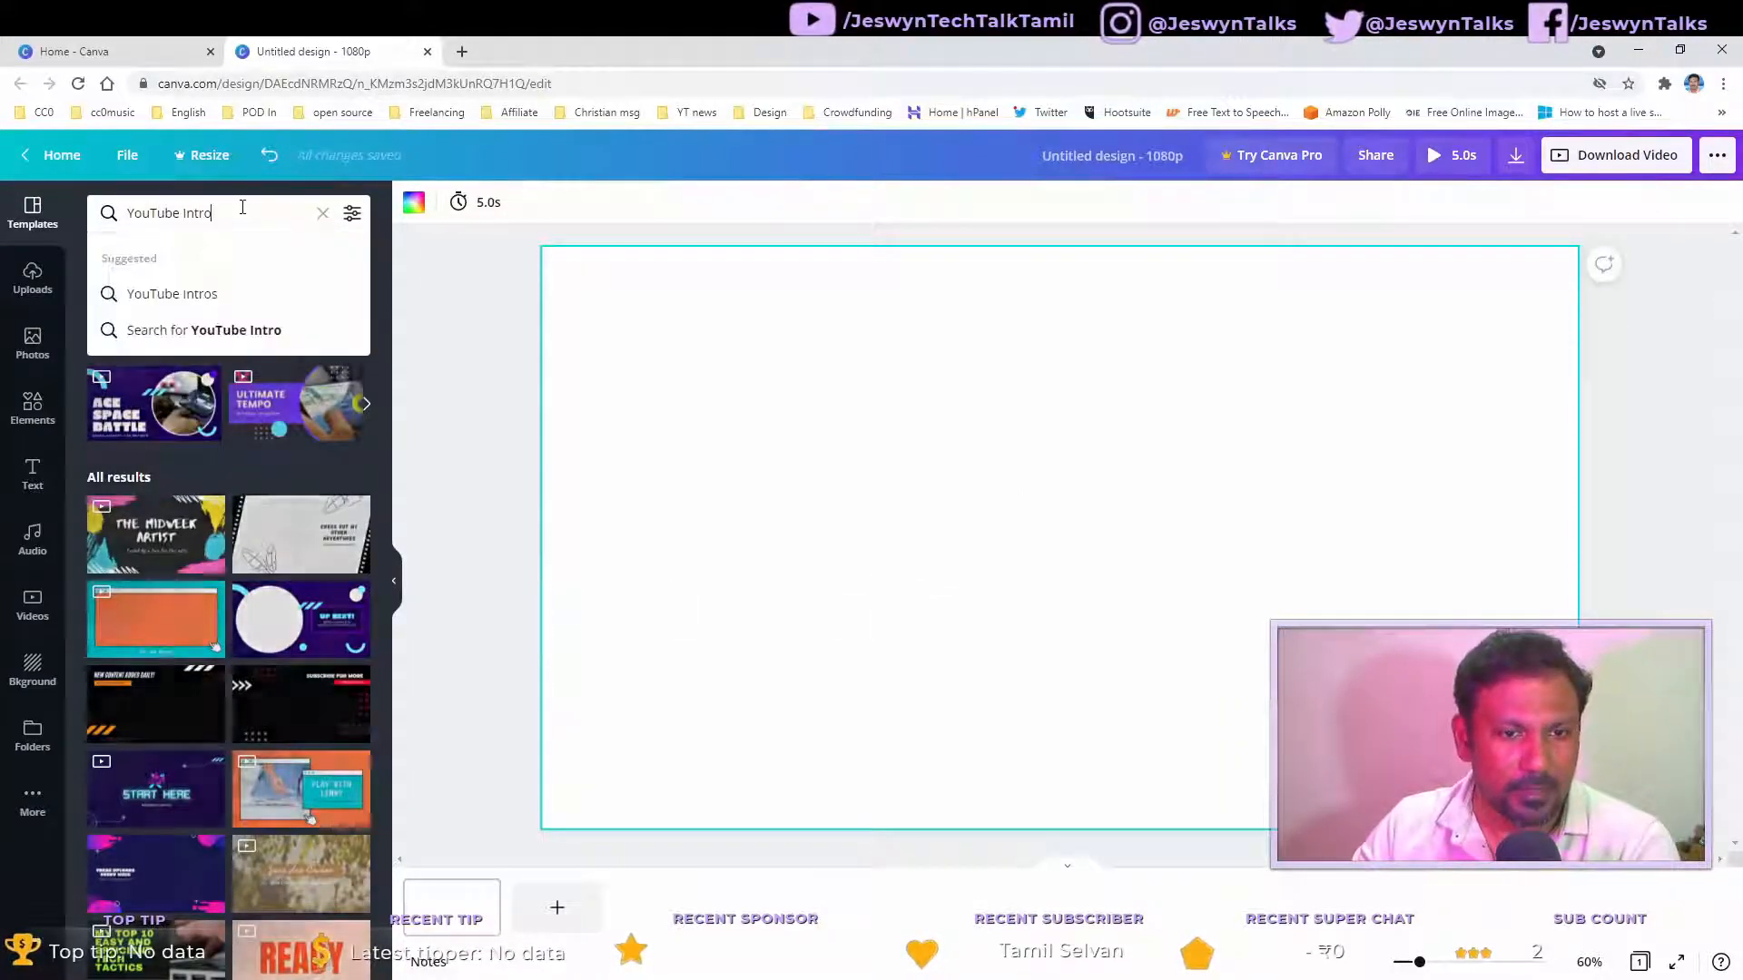
key("Return")
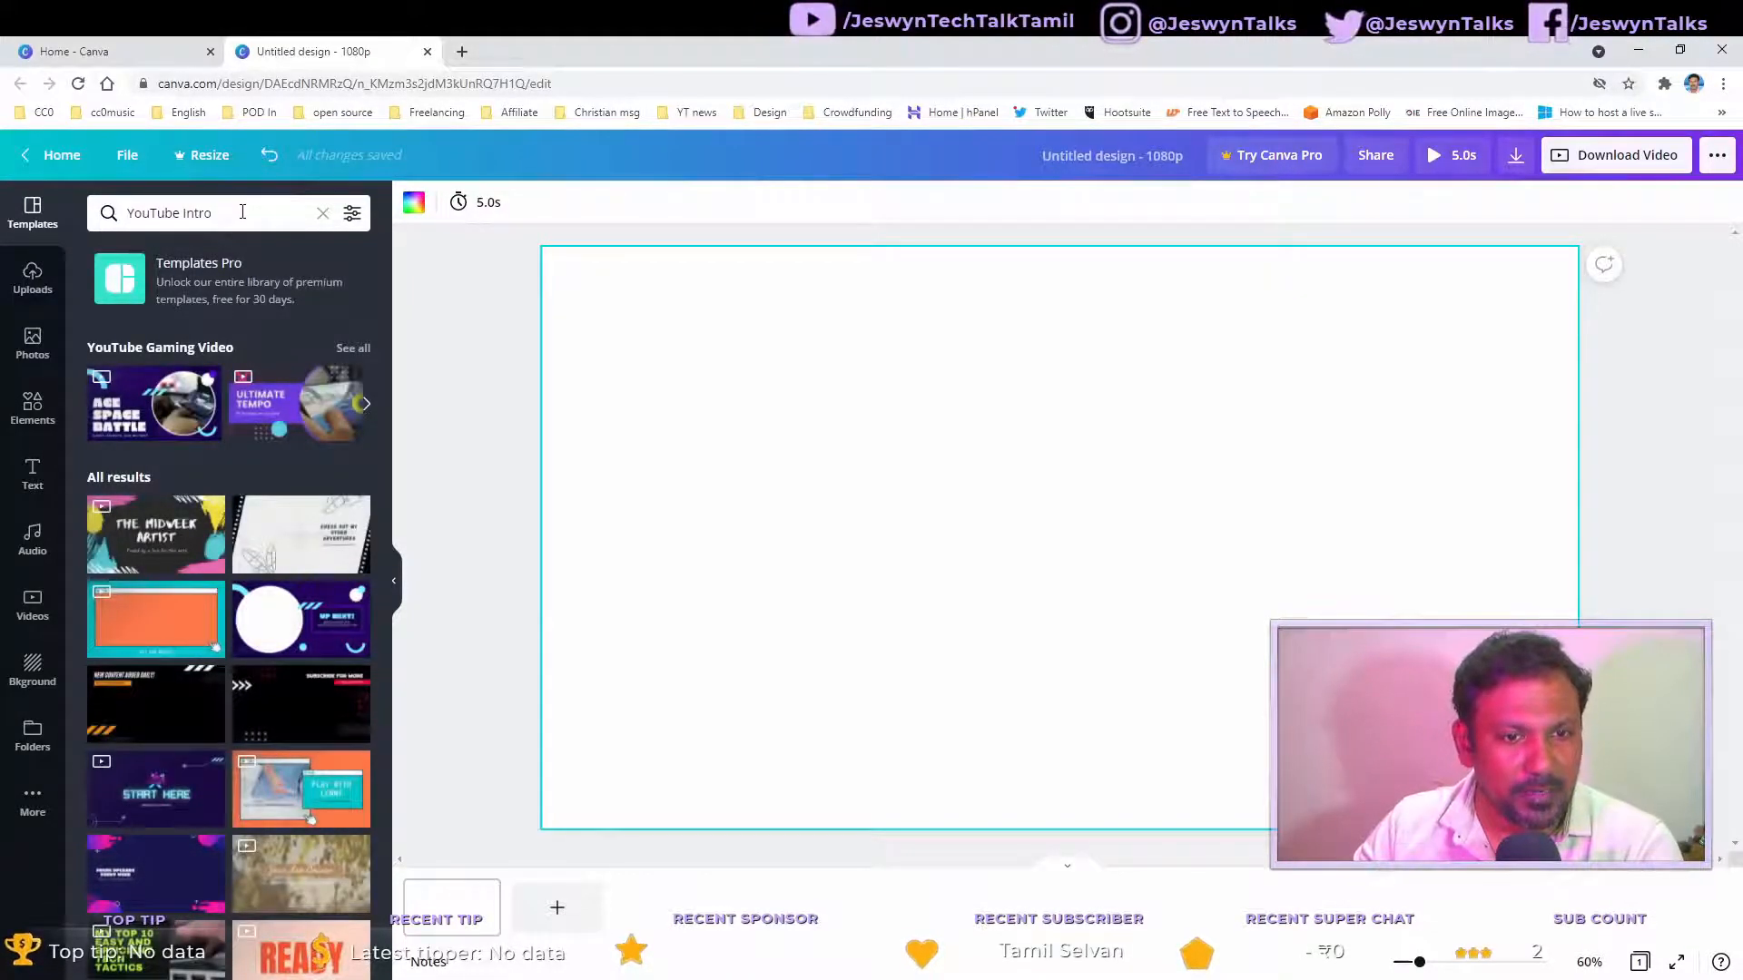
scroll(208, 475, "down", 5)
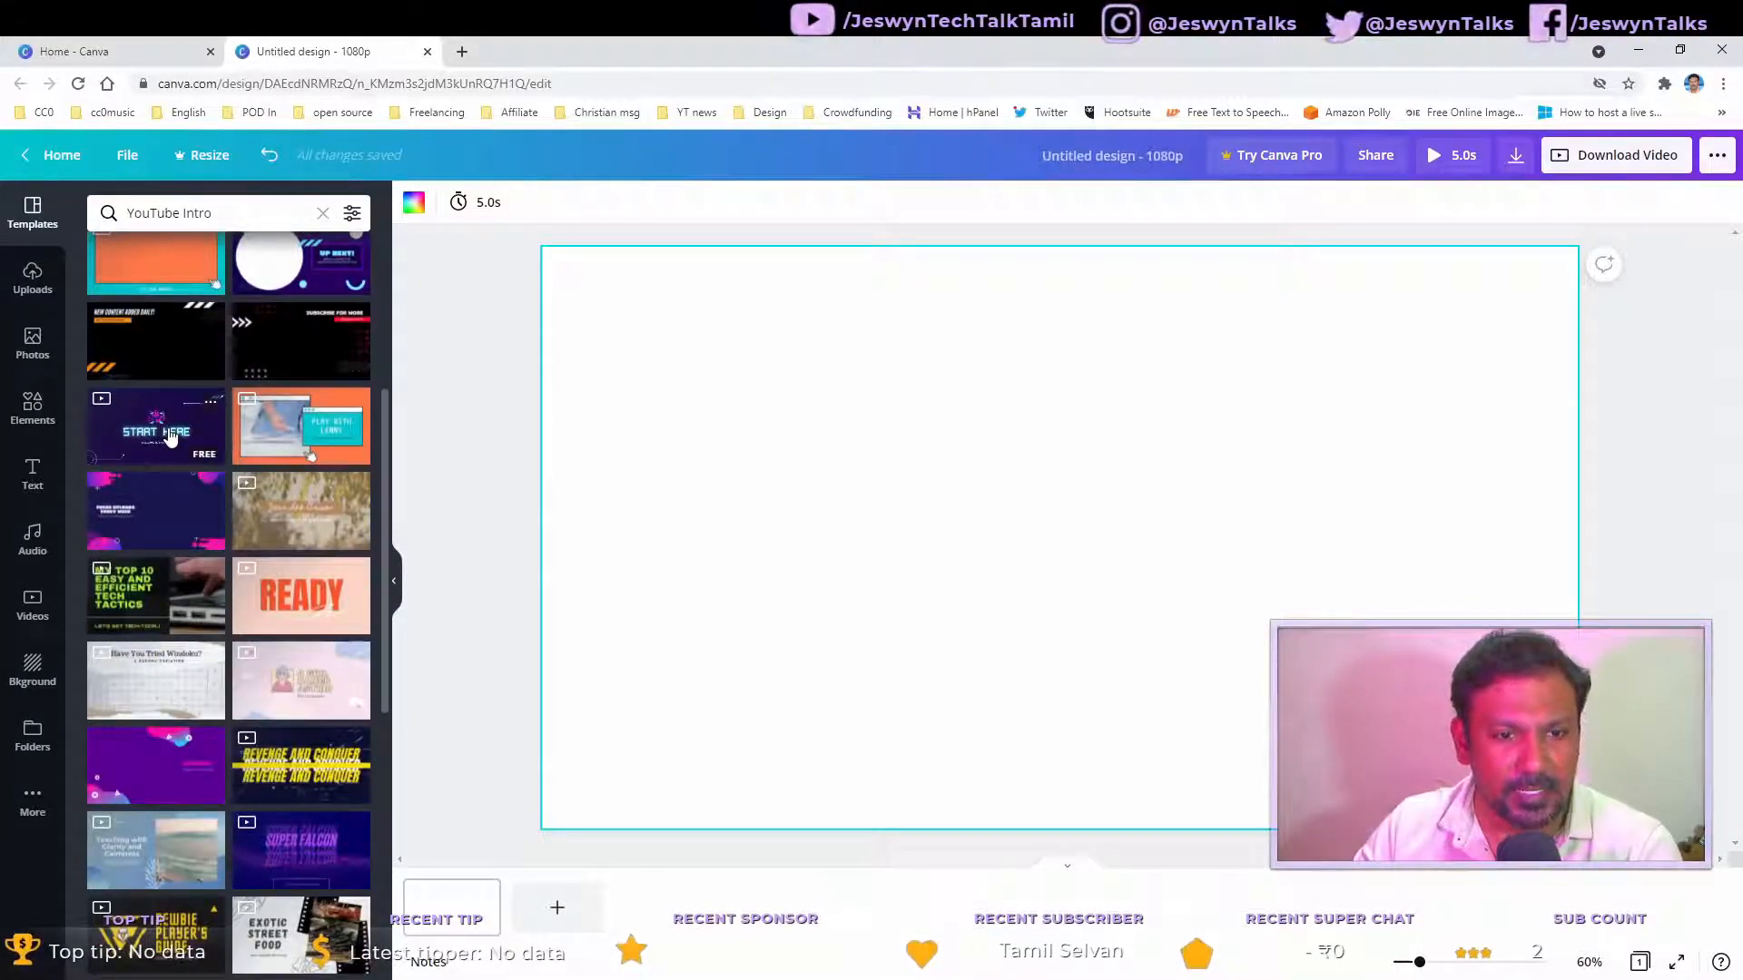
Step: Apply the Start Here YouTube intro template and delete its mascot and X logo graphics
left_click(171, 436)
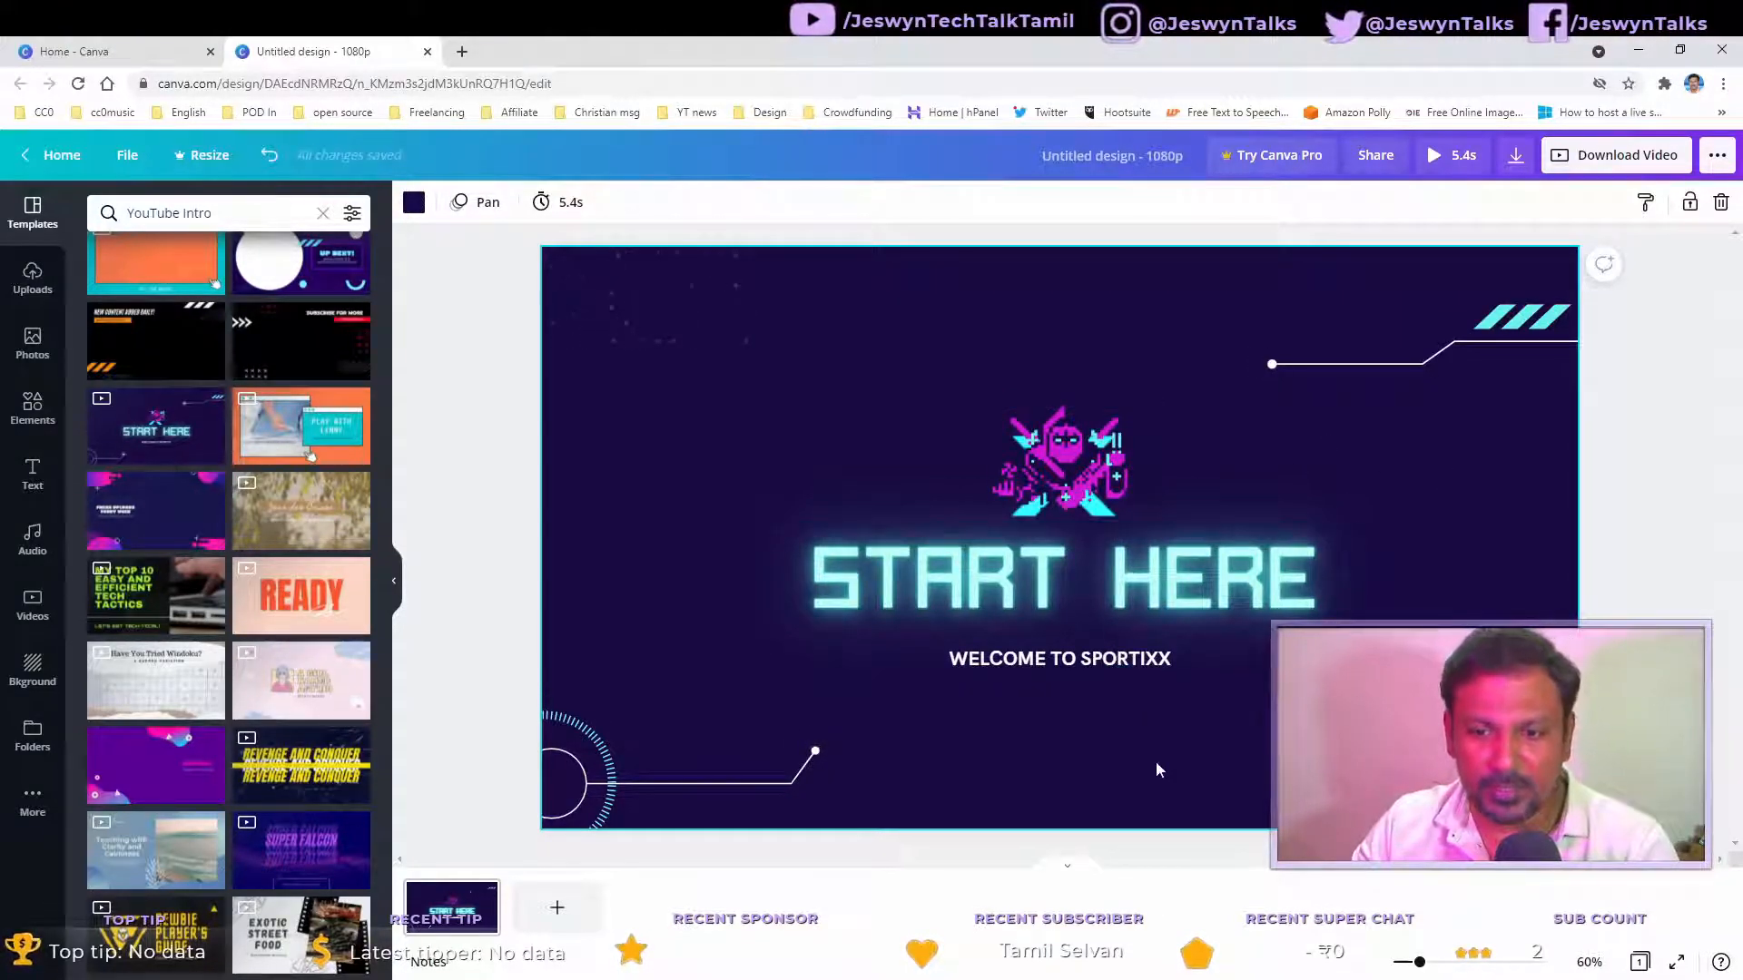
left_click(1078, 449)
key("Delete")
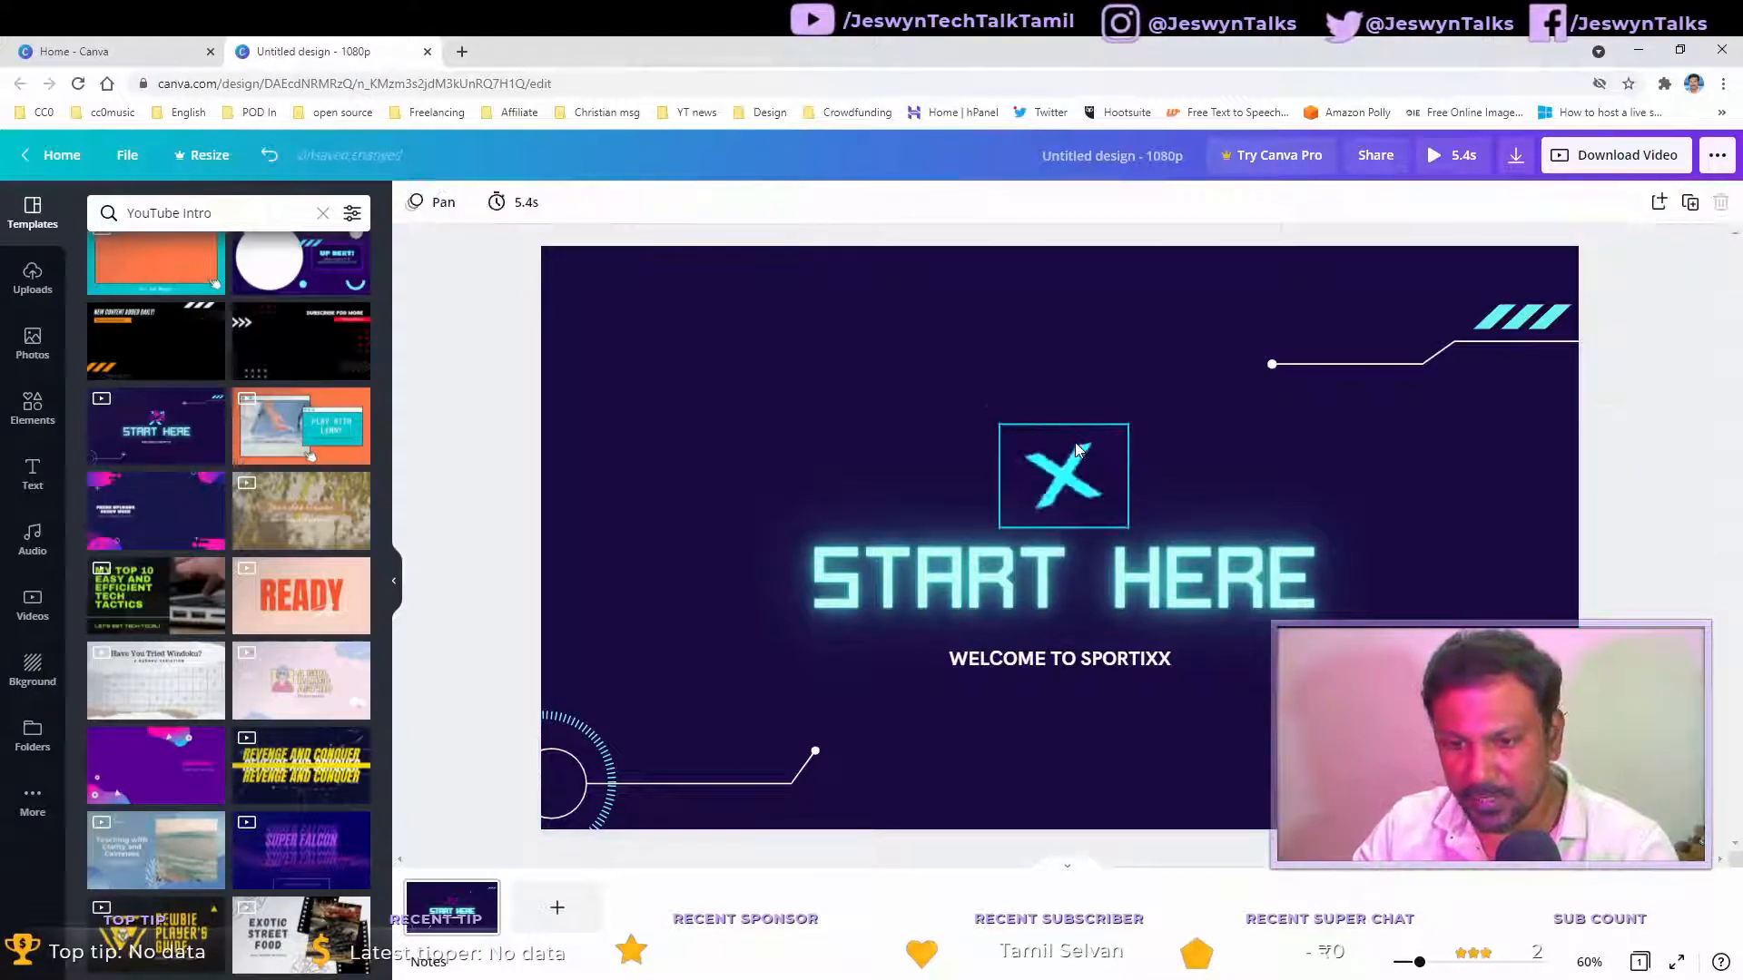
left_click(1080, 495)
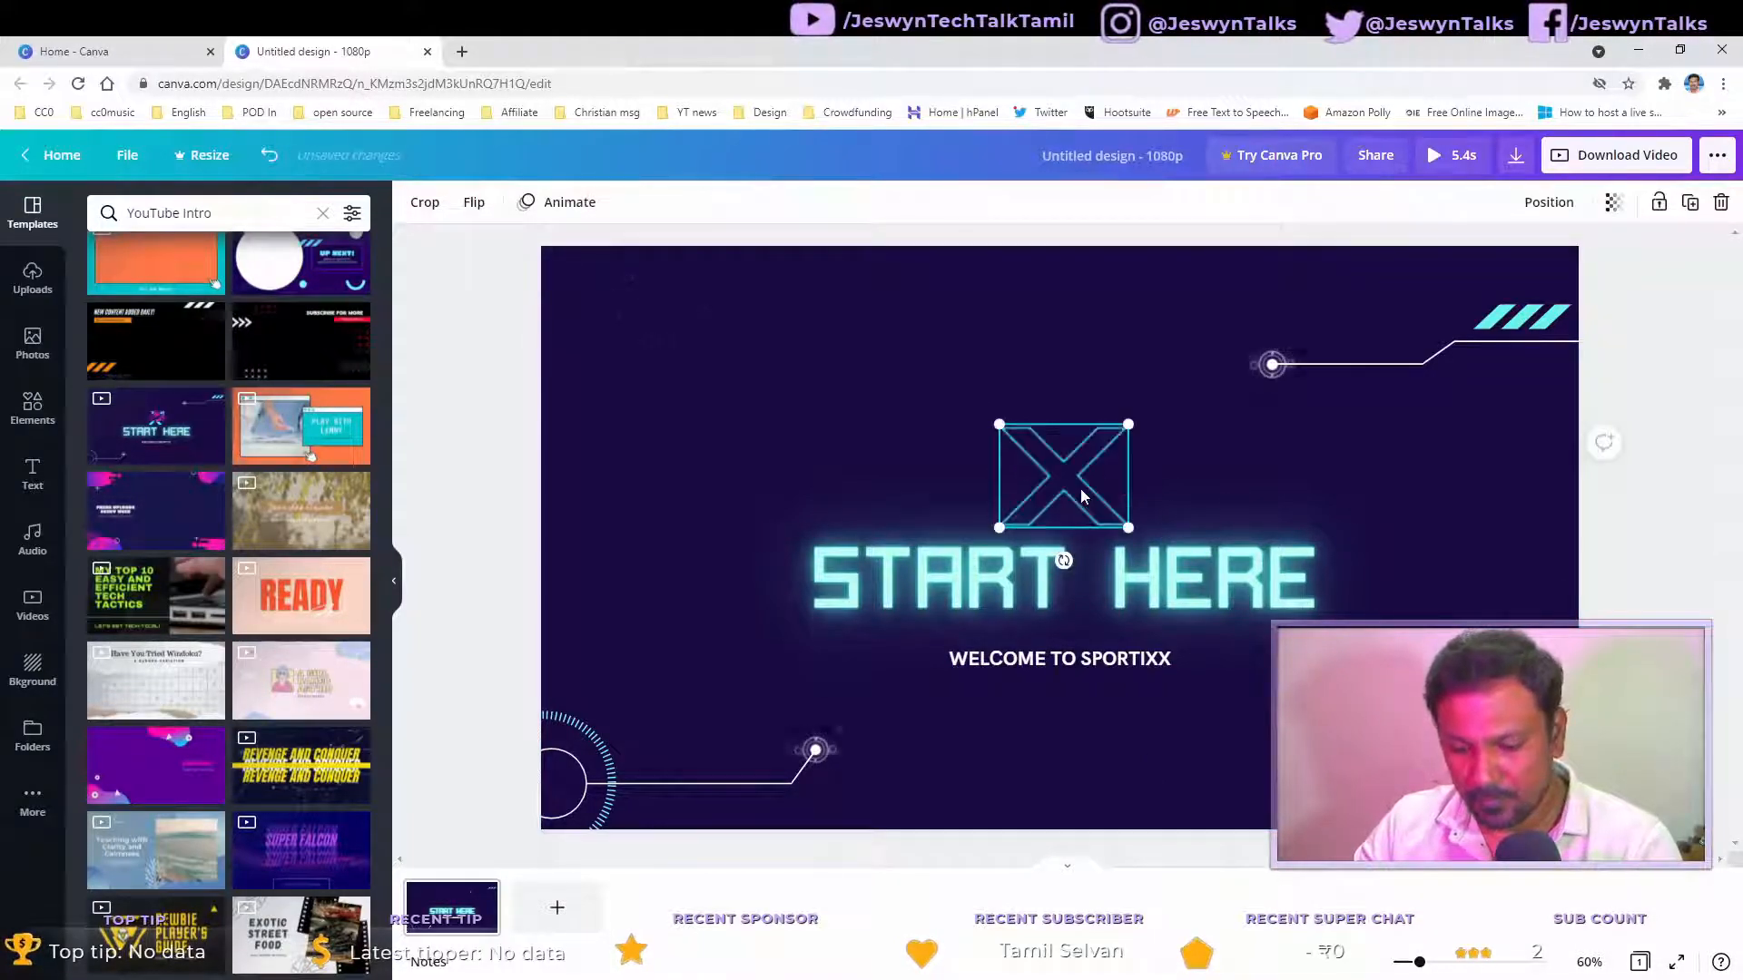
key("Delete")
Step: Delete the WELCOME TO SPORTIXX subtitle and try repositioning the circuit-line graphic
left_click(1083, 669)
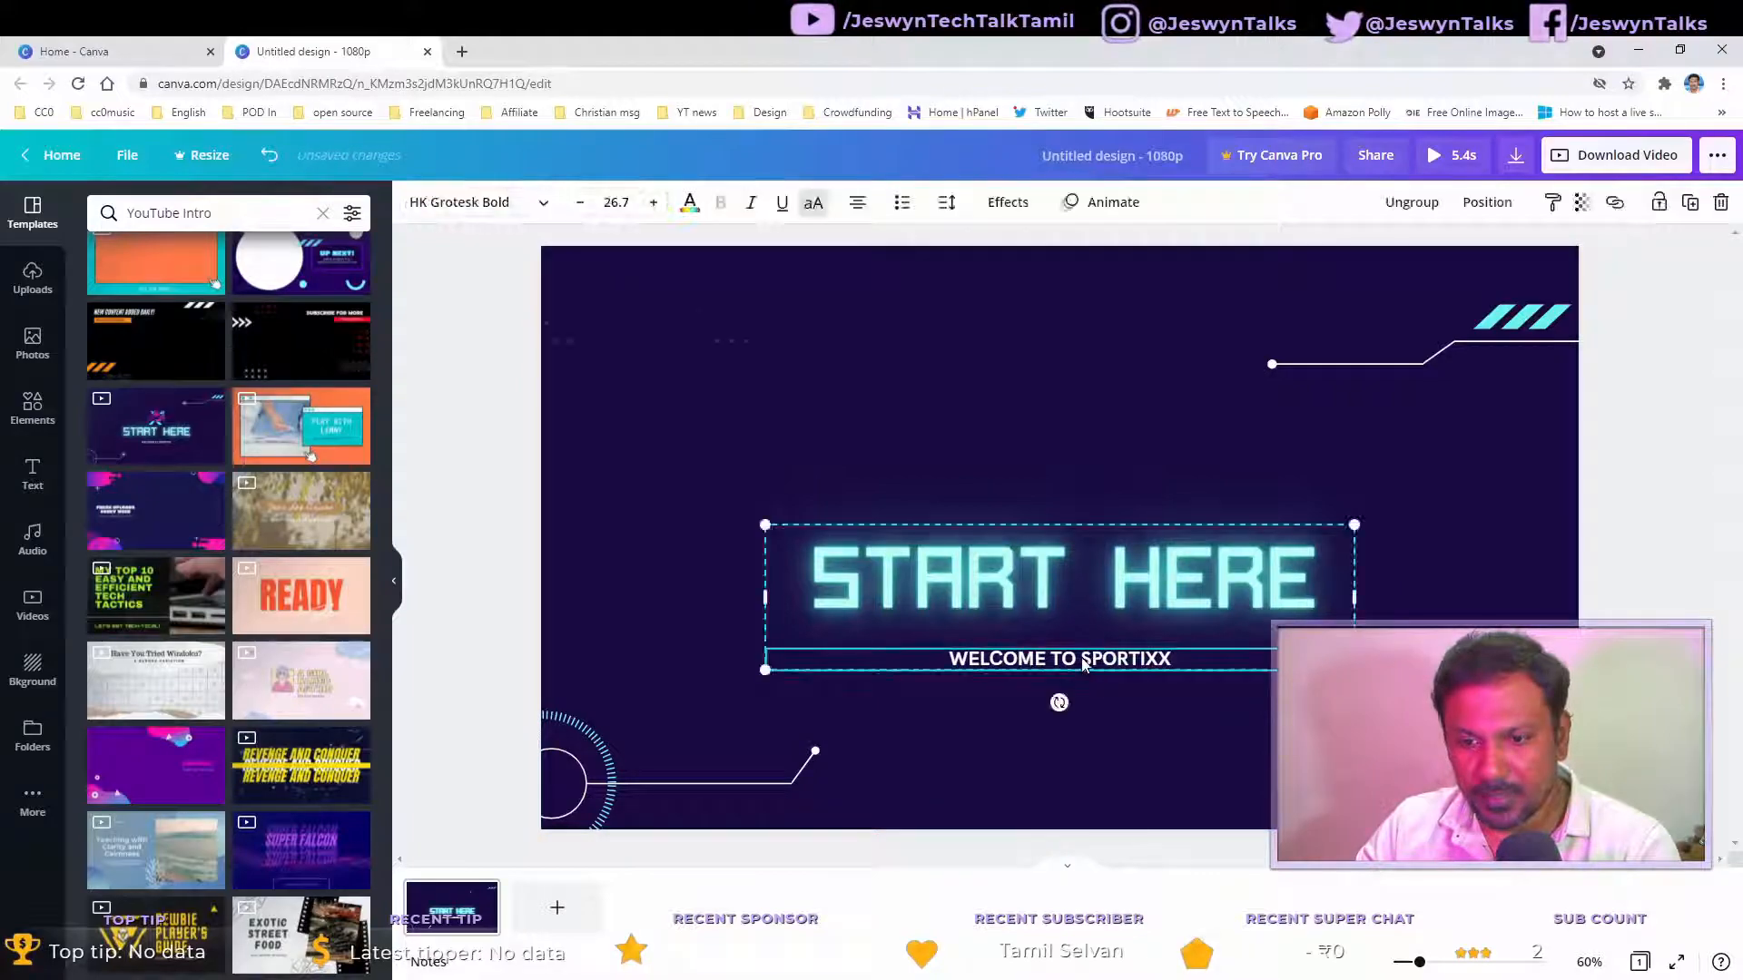
double_click(1083, 669)
key("BackSpace")
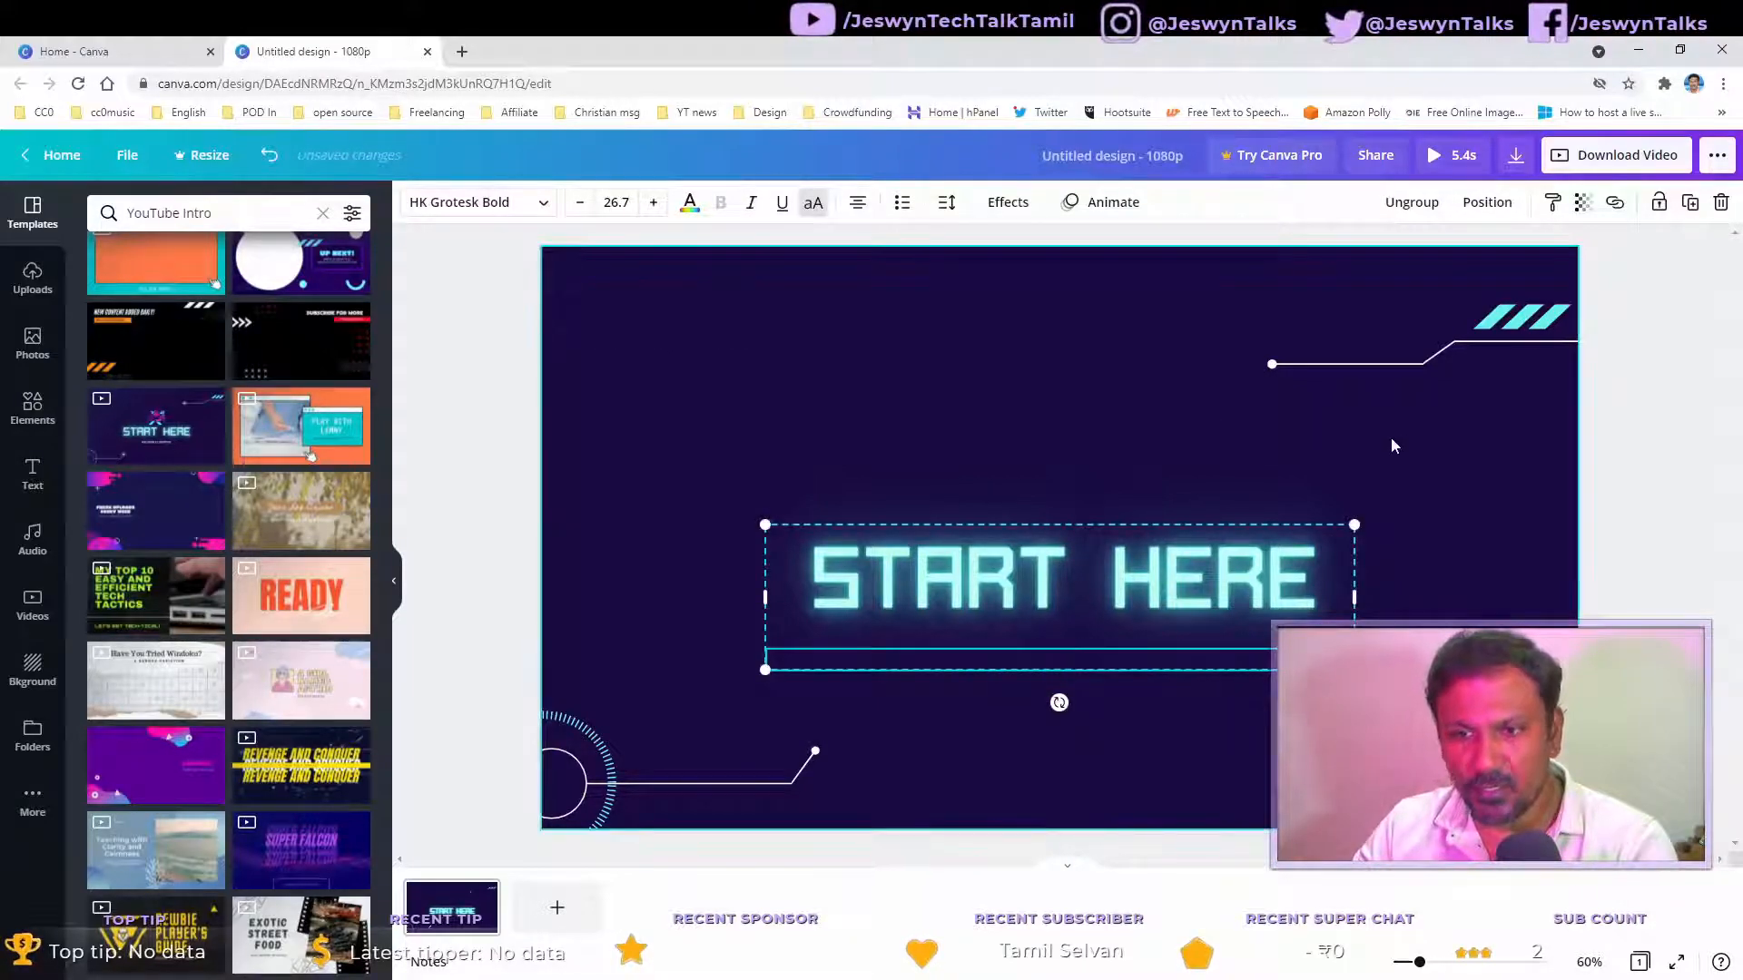
left_click(1272, 364)
left_click_drag(1249, 343, 1114, 276)
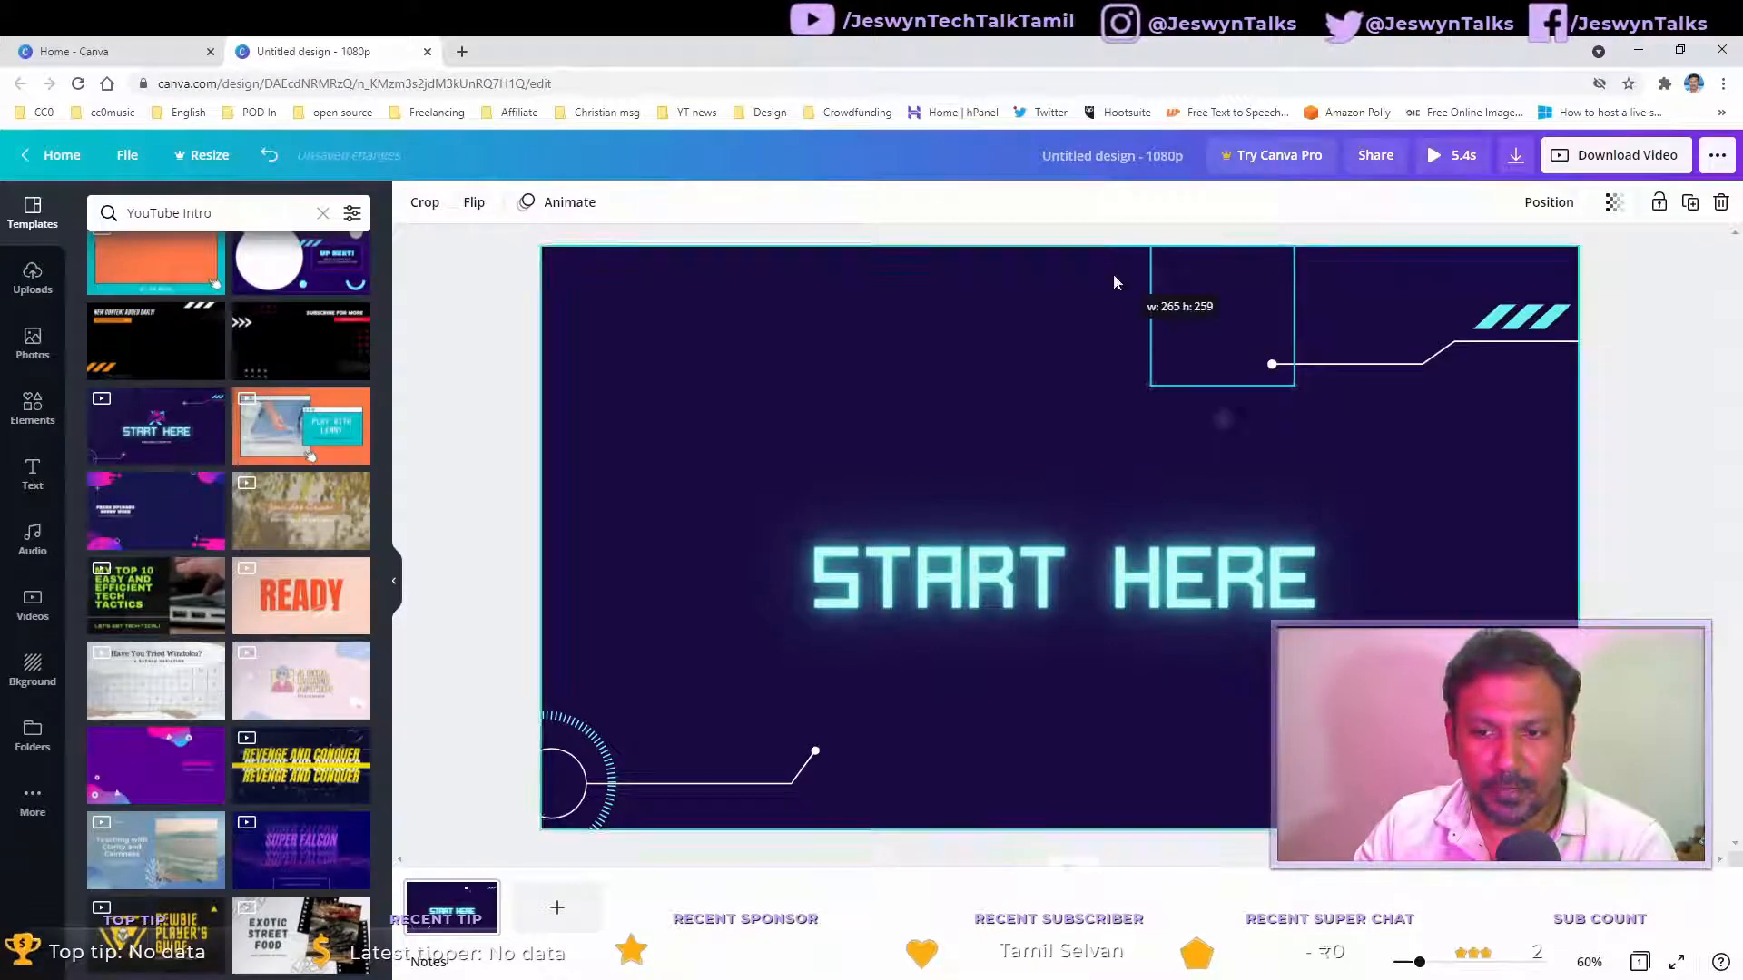
left_click_drag(1274, 365, 1278, 390)
left_click(1365, 408)
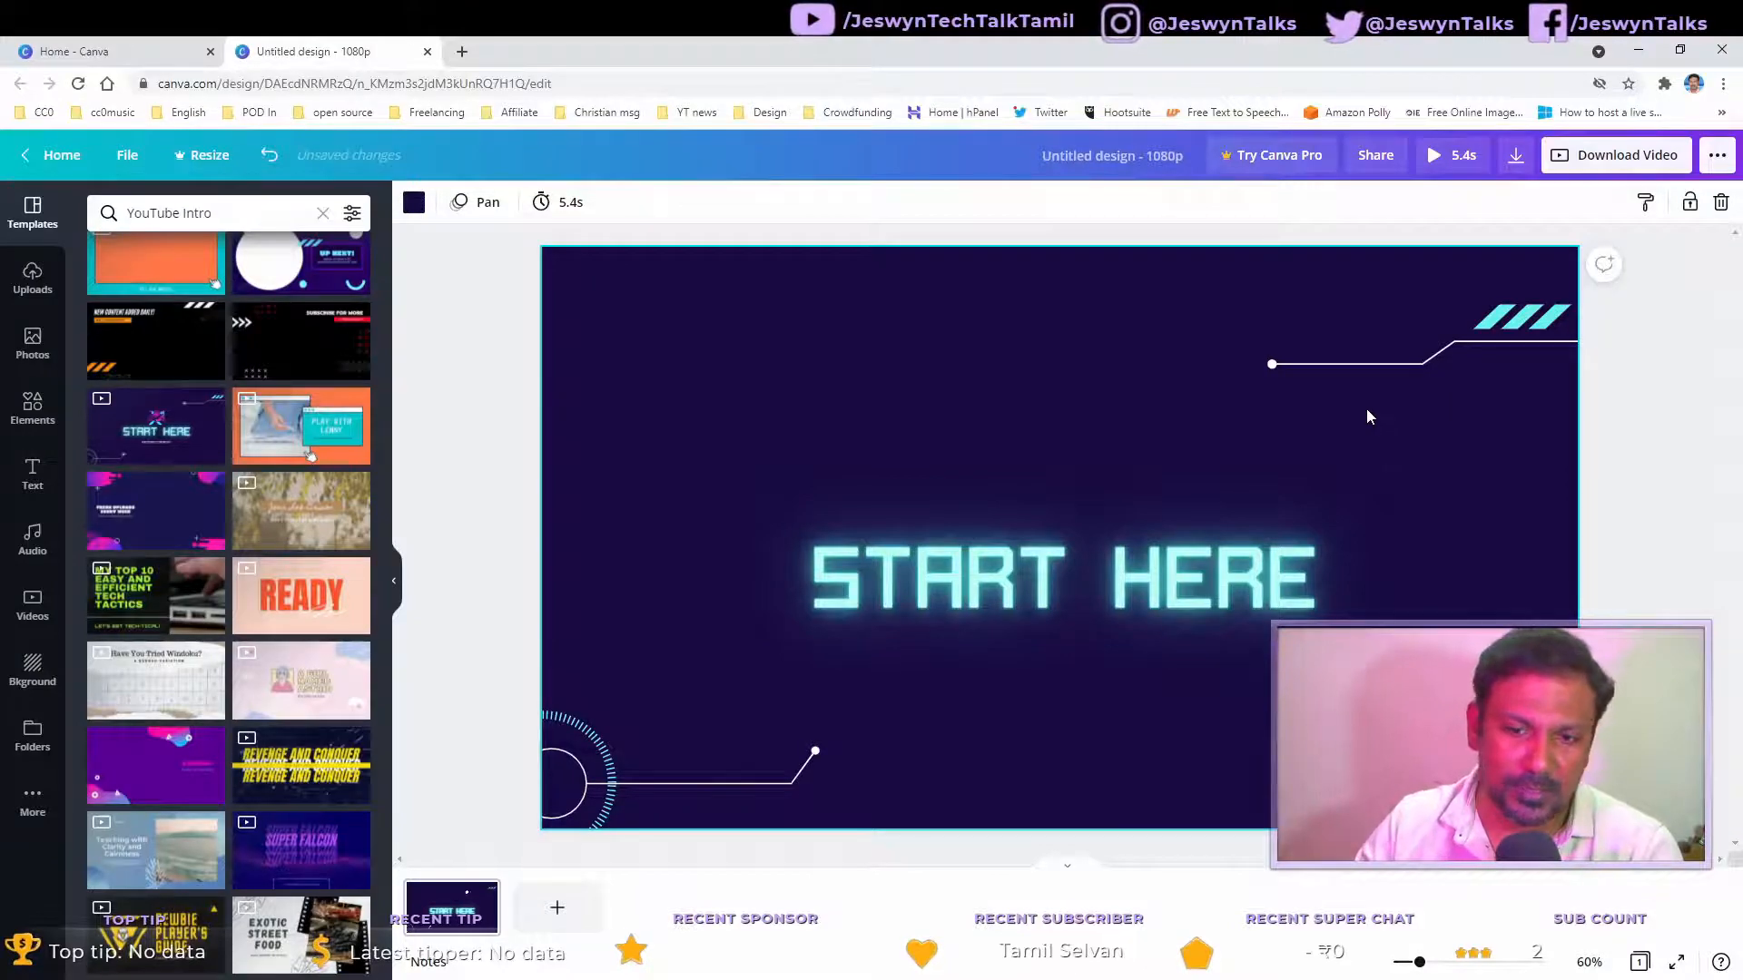
Step: Delete the Start Here template's background, stripes and circle graphics to clear the canvas
left_click(1179, 586)
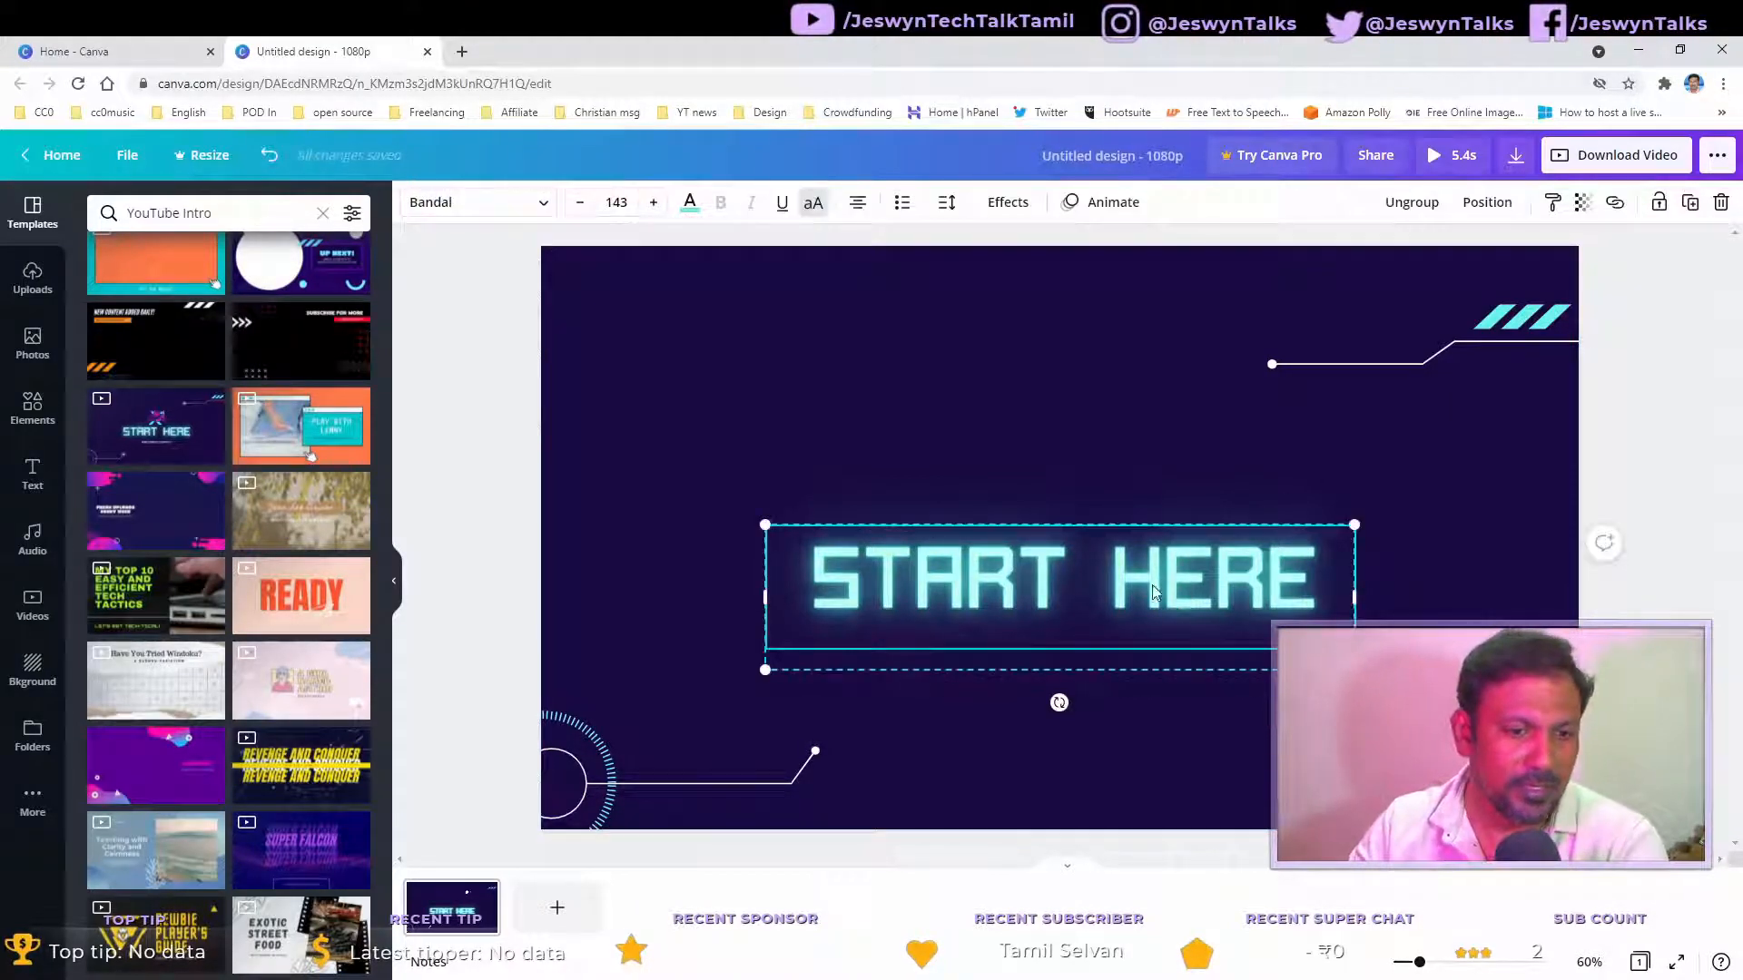
left_click(612, 472)
key("Delete")
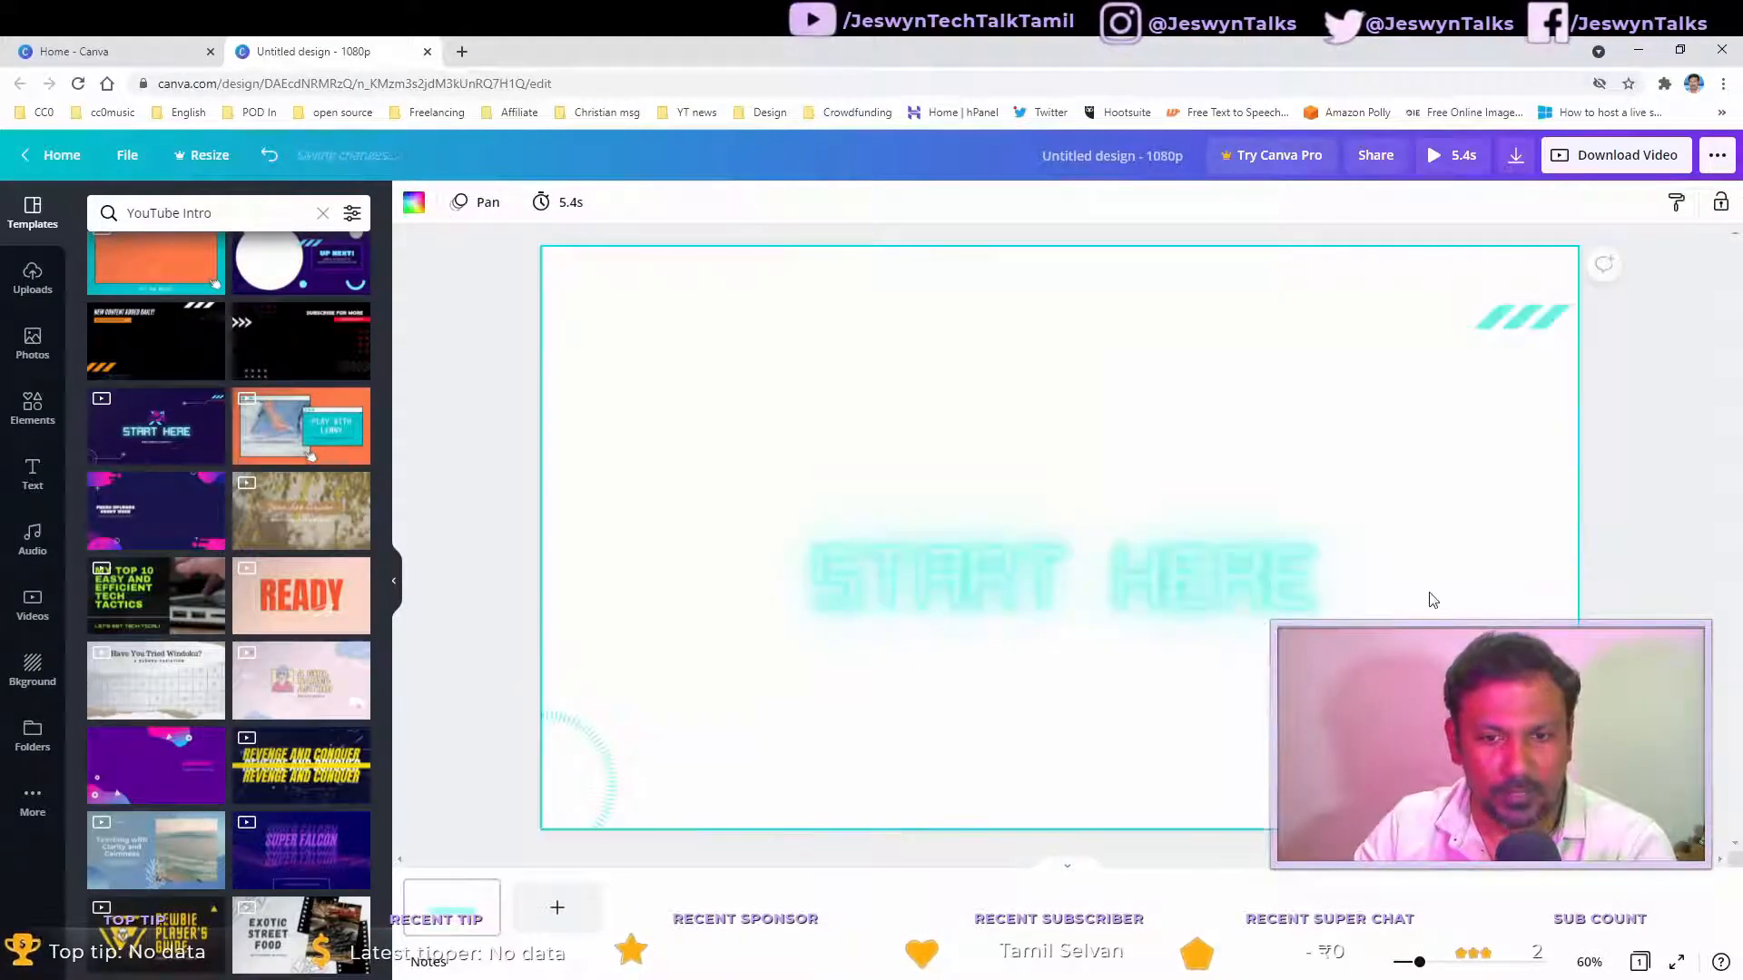
left_click(1131, 617)
left_click(1540, 260)
left_click(1510, 324)
key("Delete")
left_click(596, 772)
key("Delete")
left_click(743, 475)
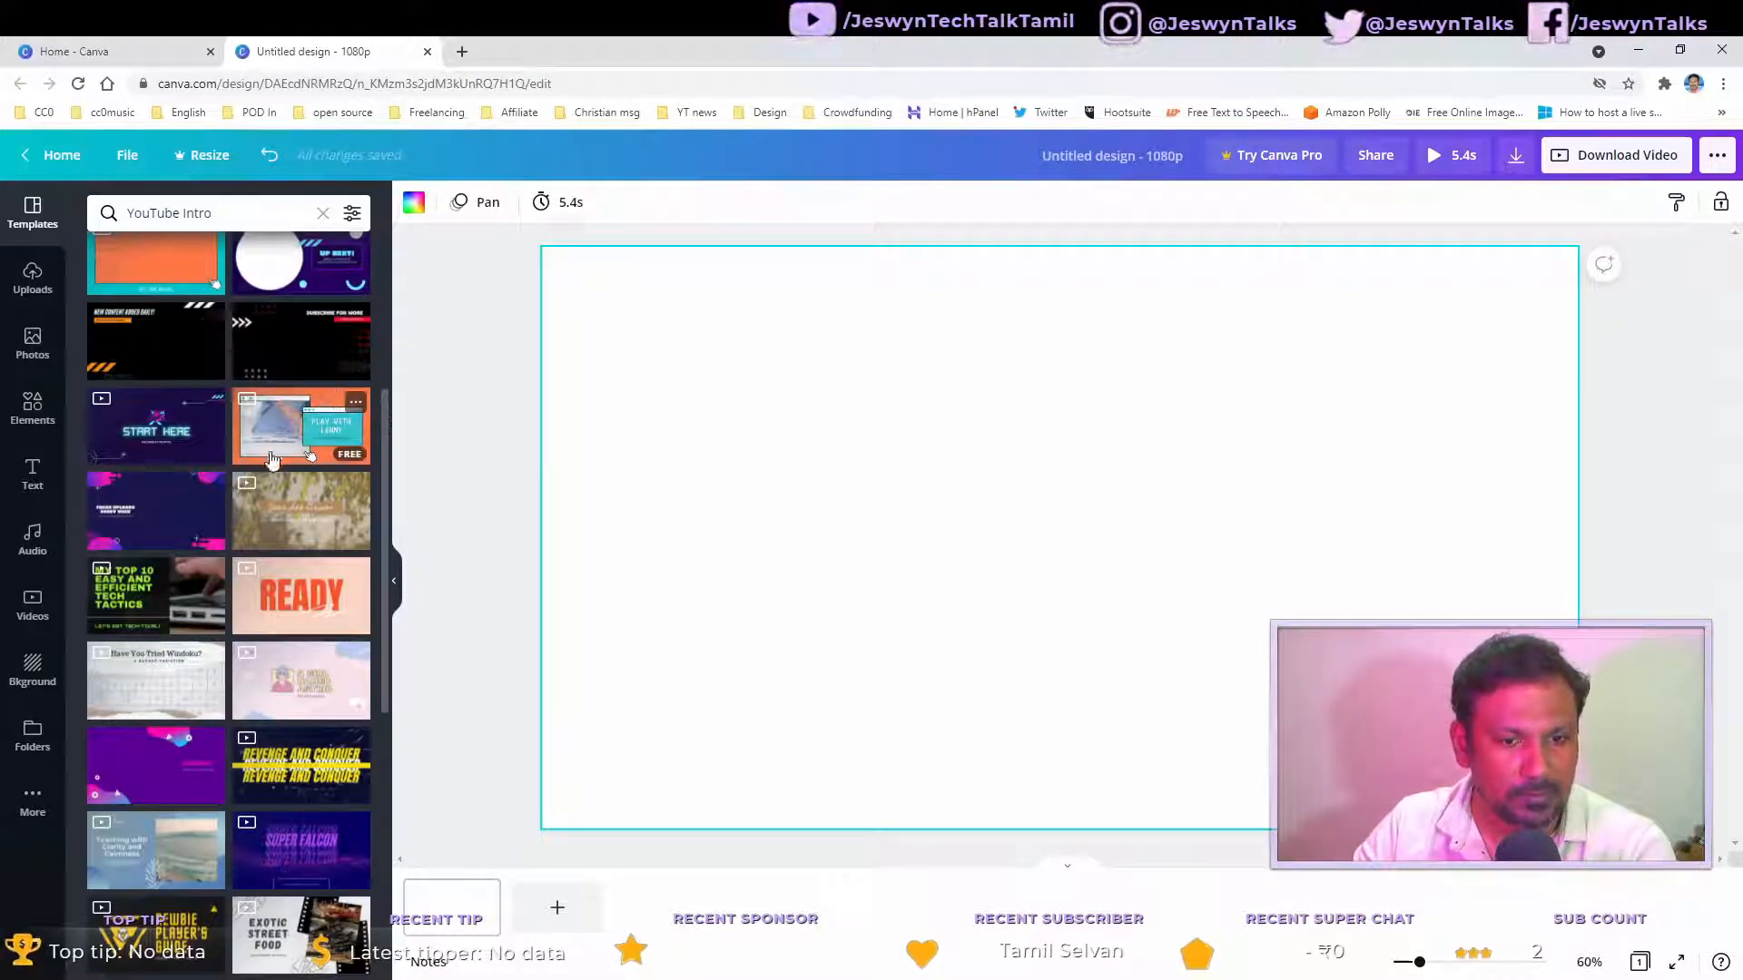
Step: Add the Have You Tried Windoku? template as a new page, inspect its elements, and undo it
scroll(272, 408, "down", 4)
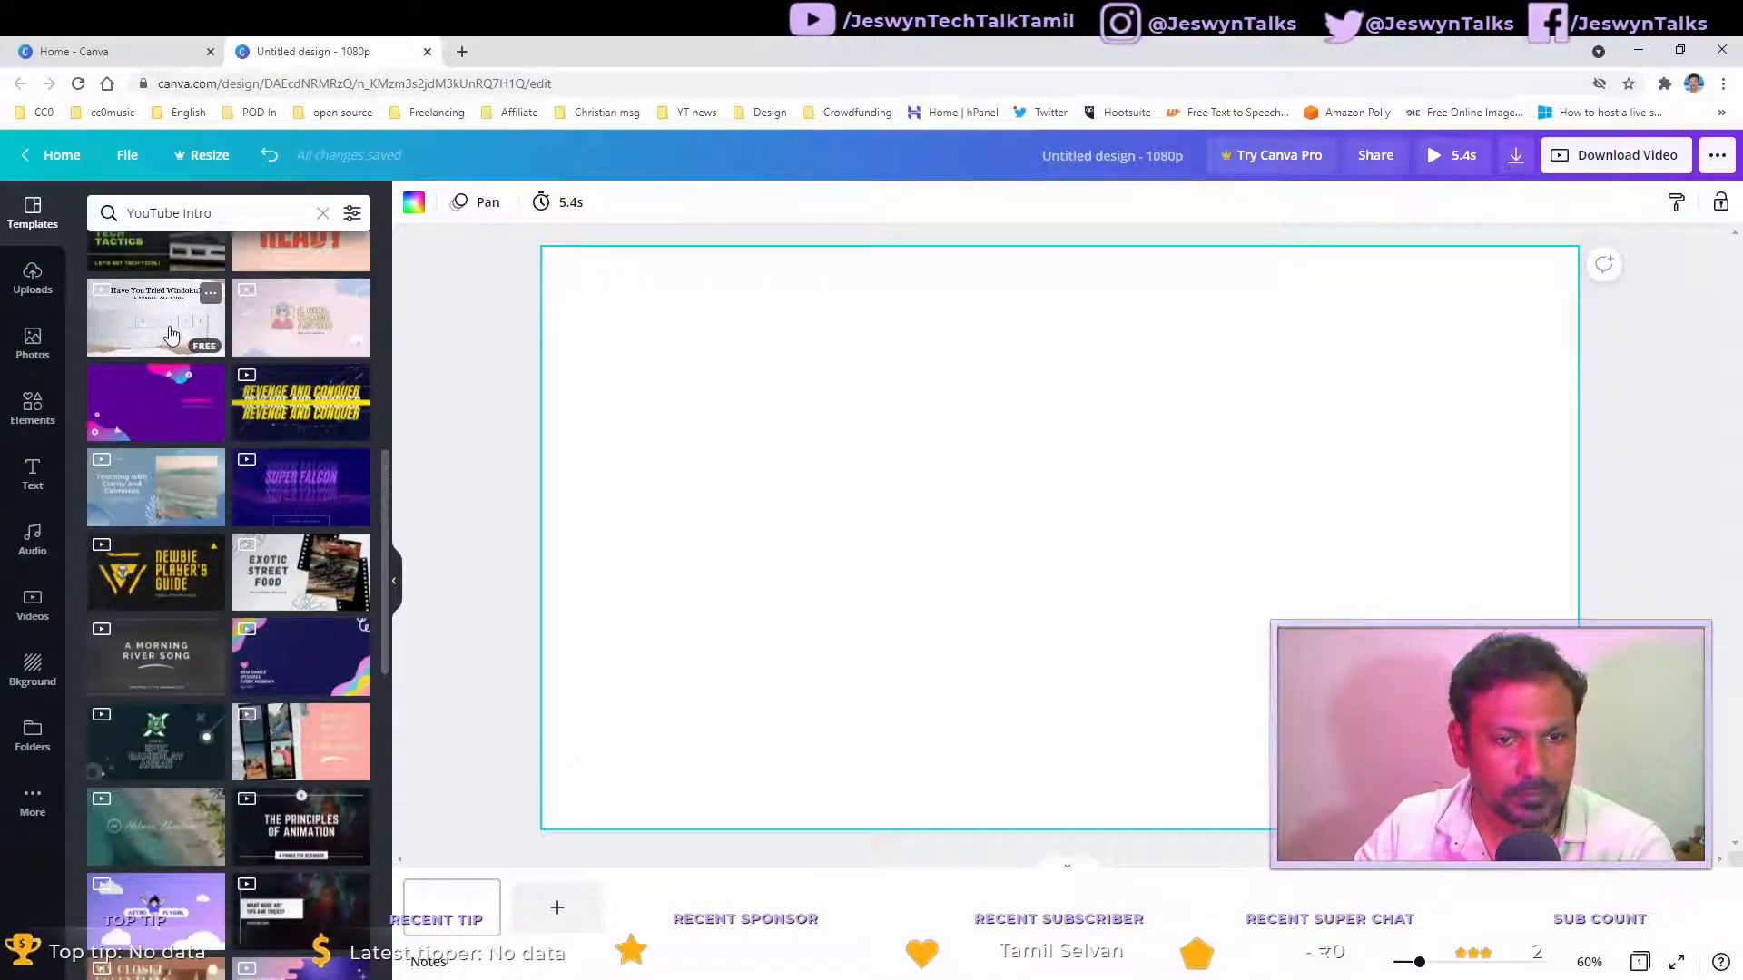
left_click(171, 335)
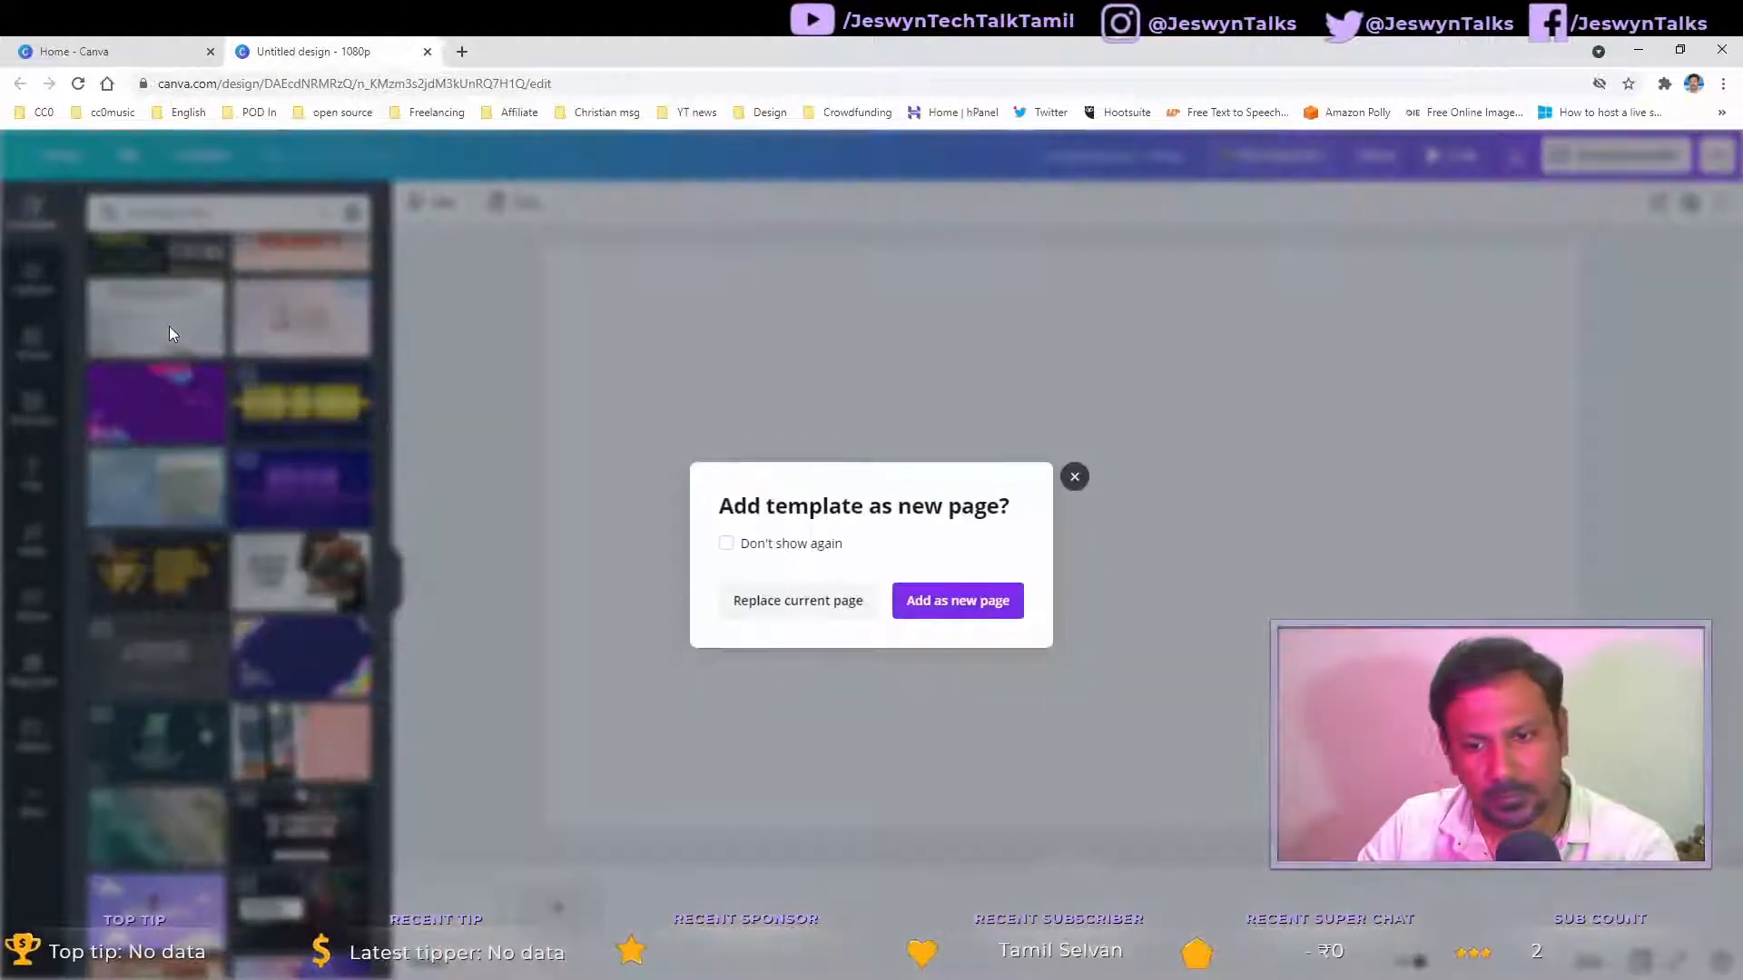
left_click(968, 603)
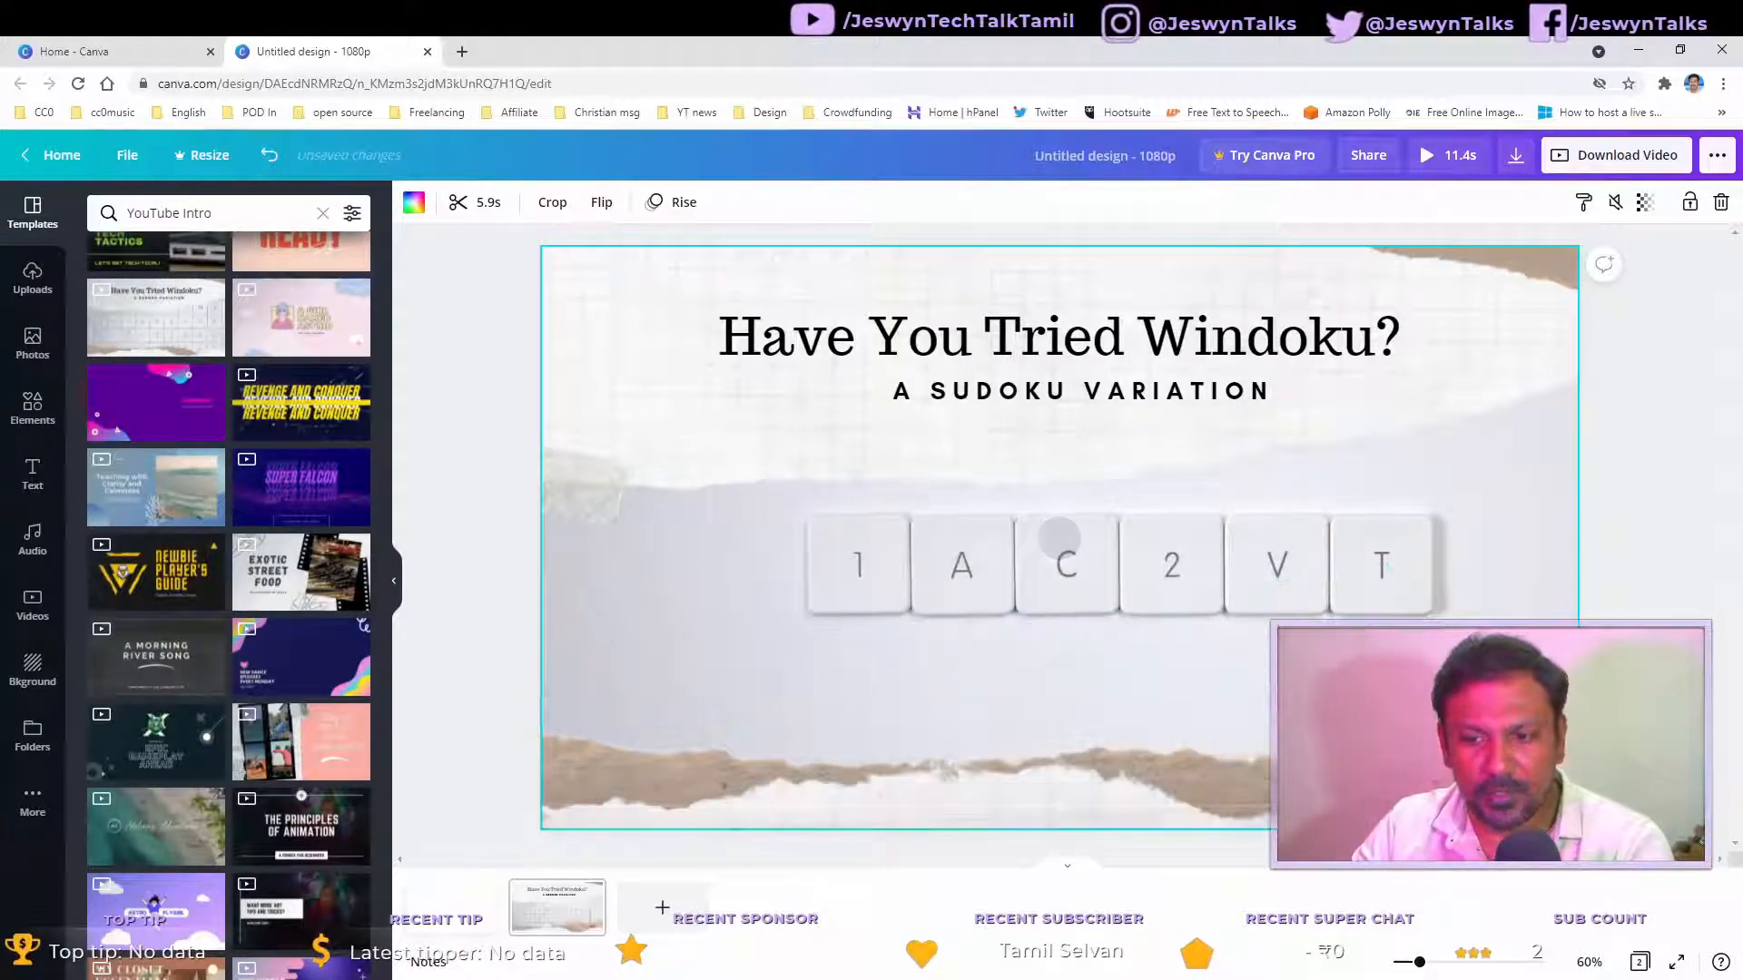
left_click(1110, 678)
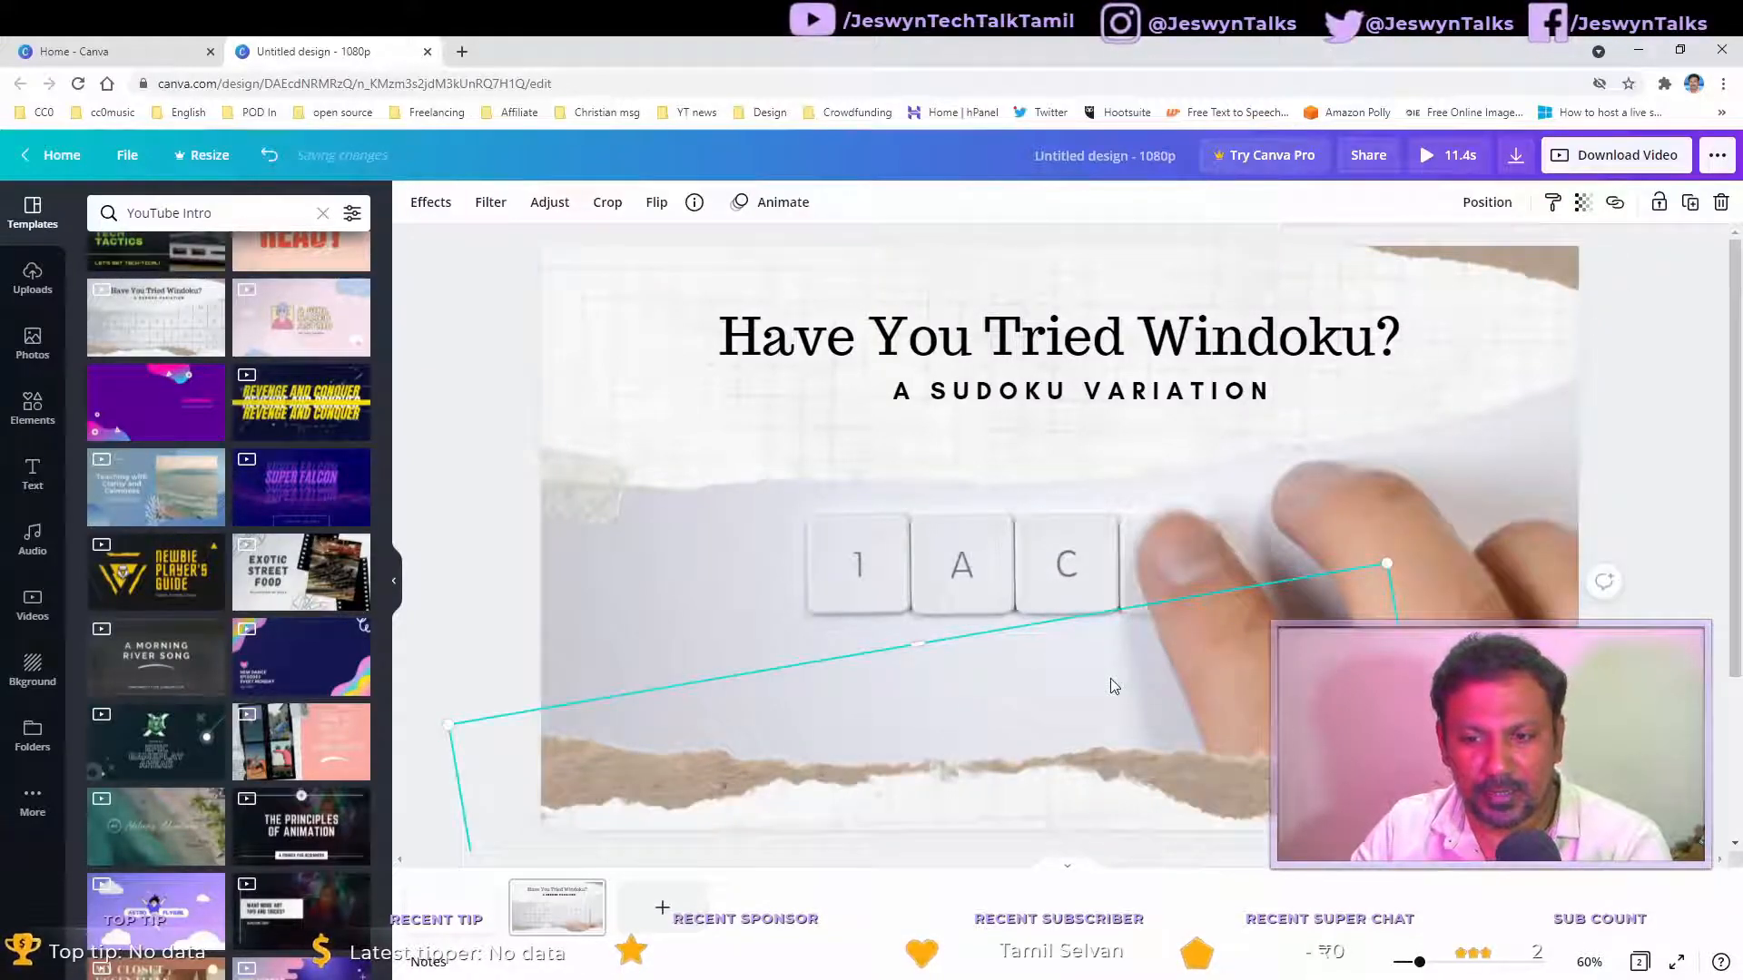
left_click(1302, 435)
left_click(1434, 373)
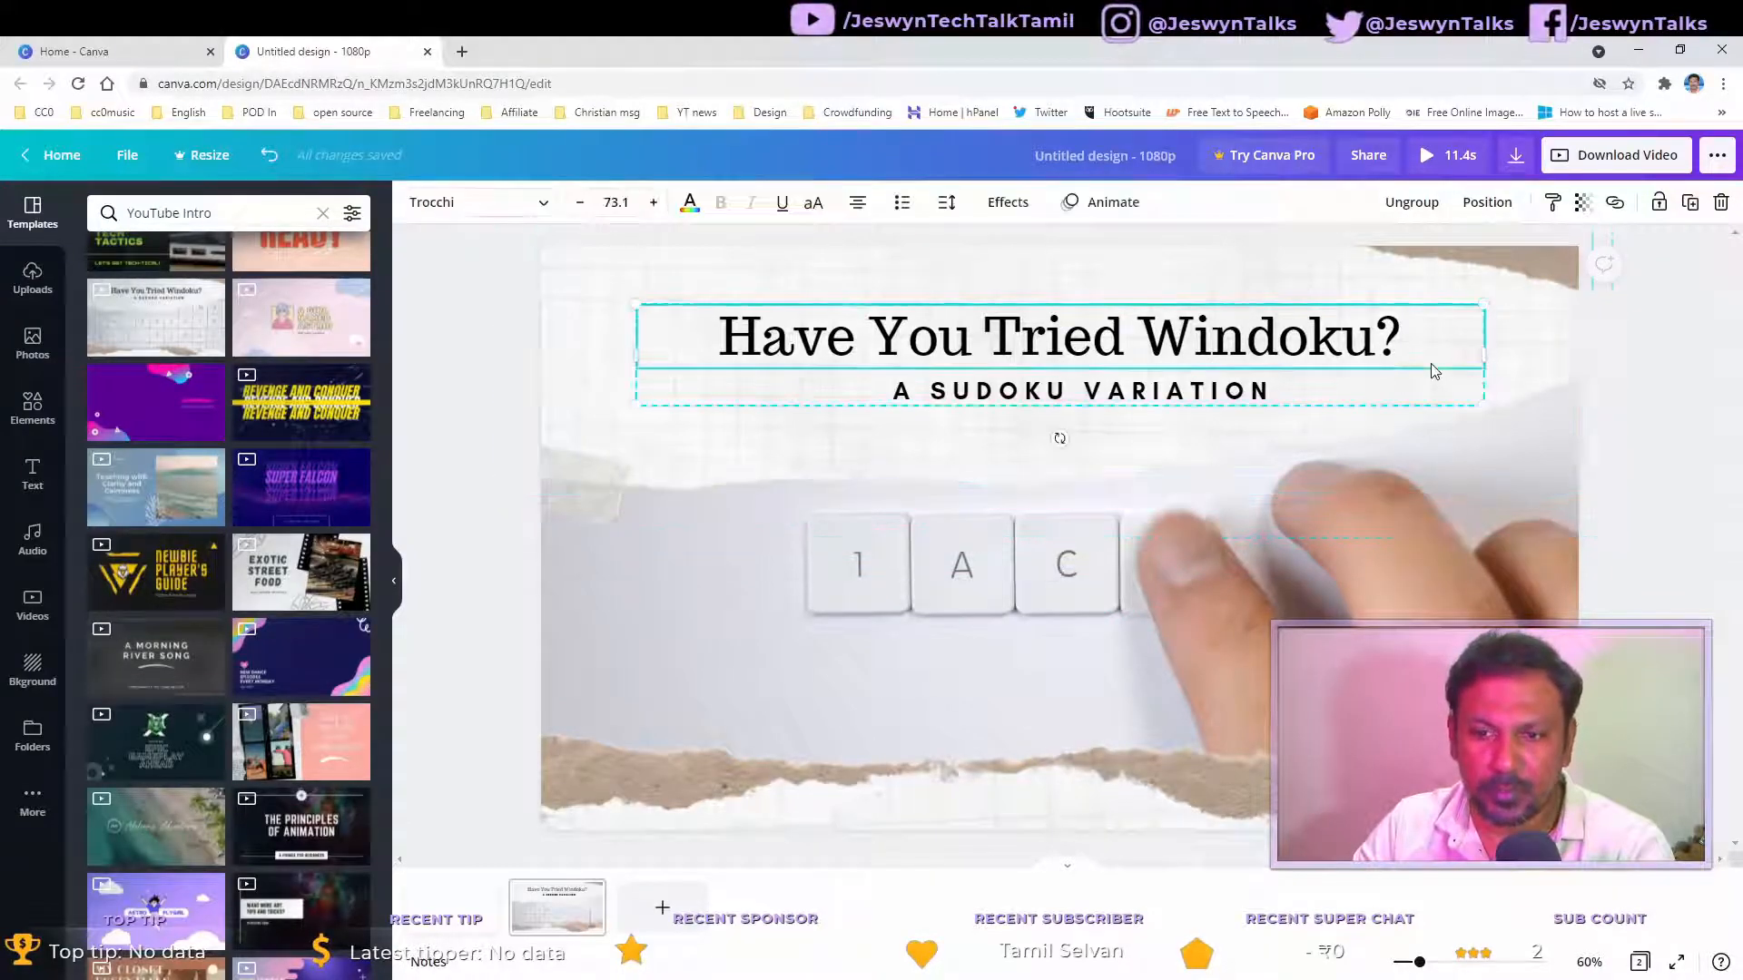
left_click(1440, 570)
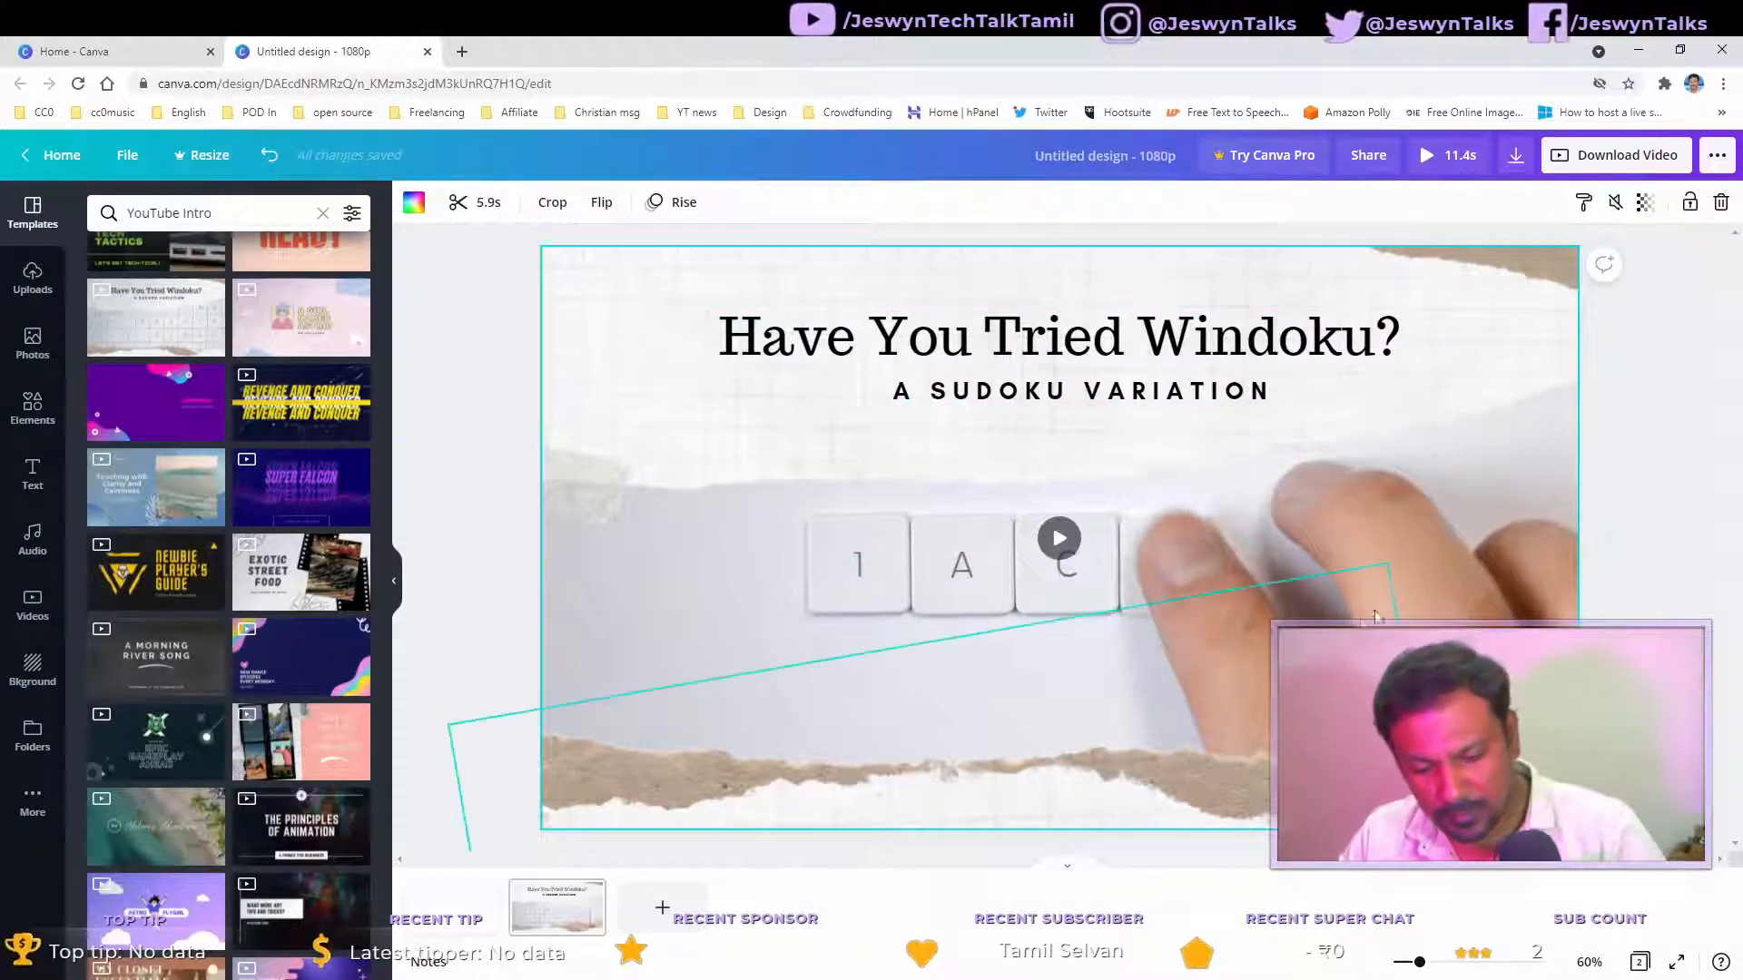
key("ctrl+z")
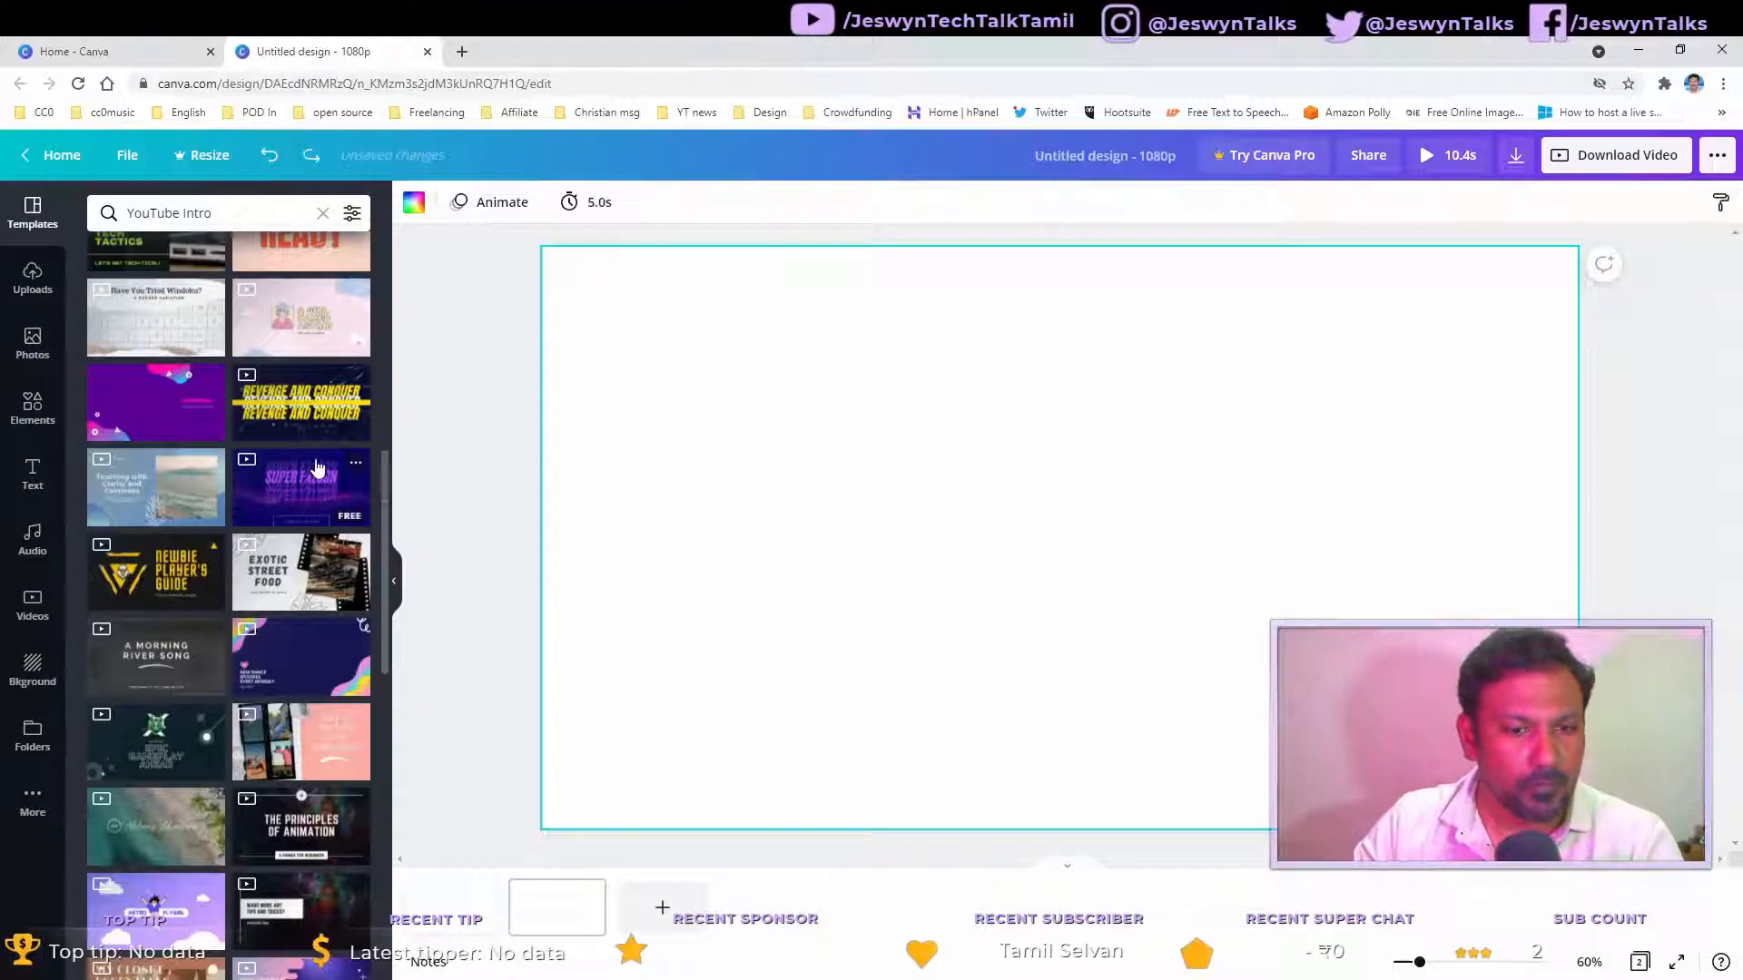
Step: Apply the first page of the Cream Simple Minimal Travel YouTube Intro template and inspect its logo and title
scroll(317, 464, "down", 3)
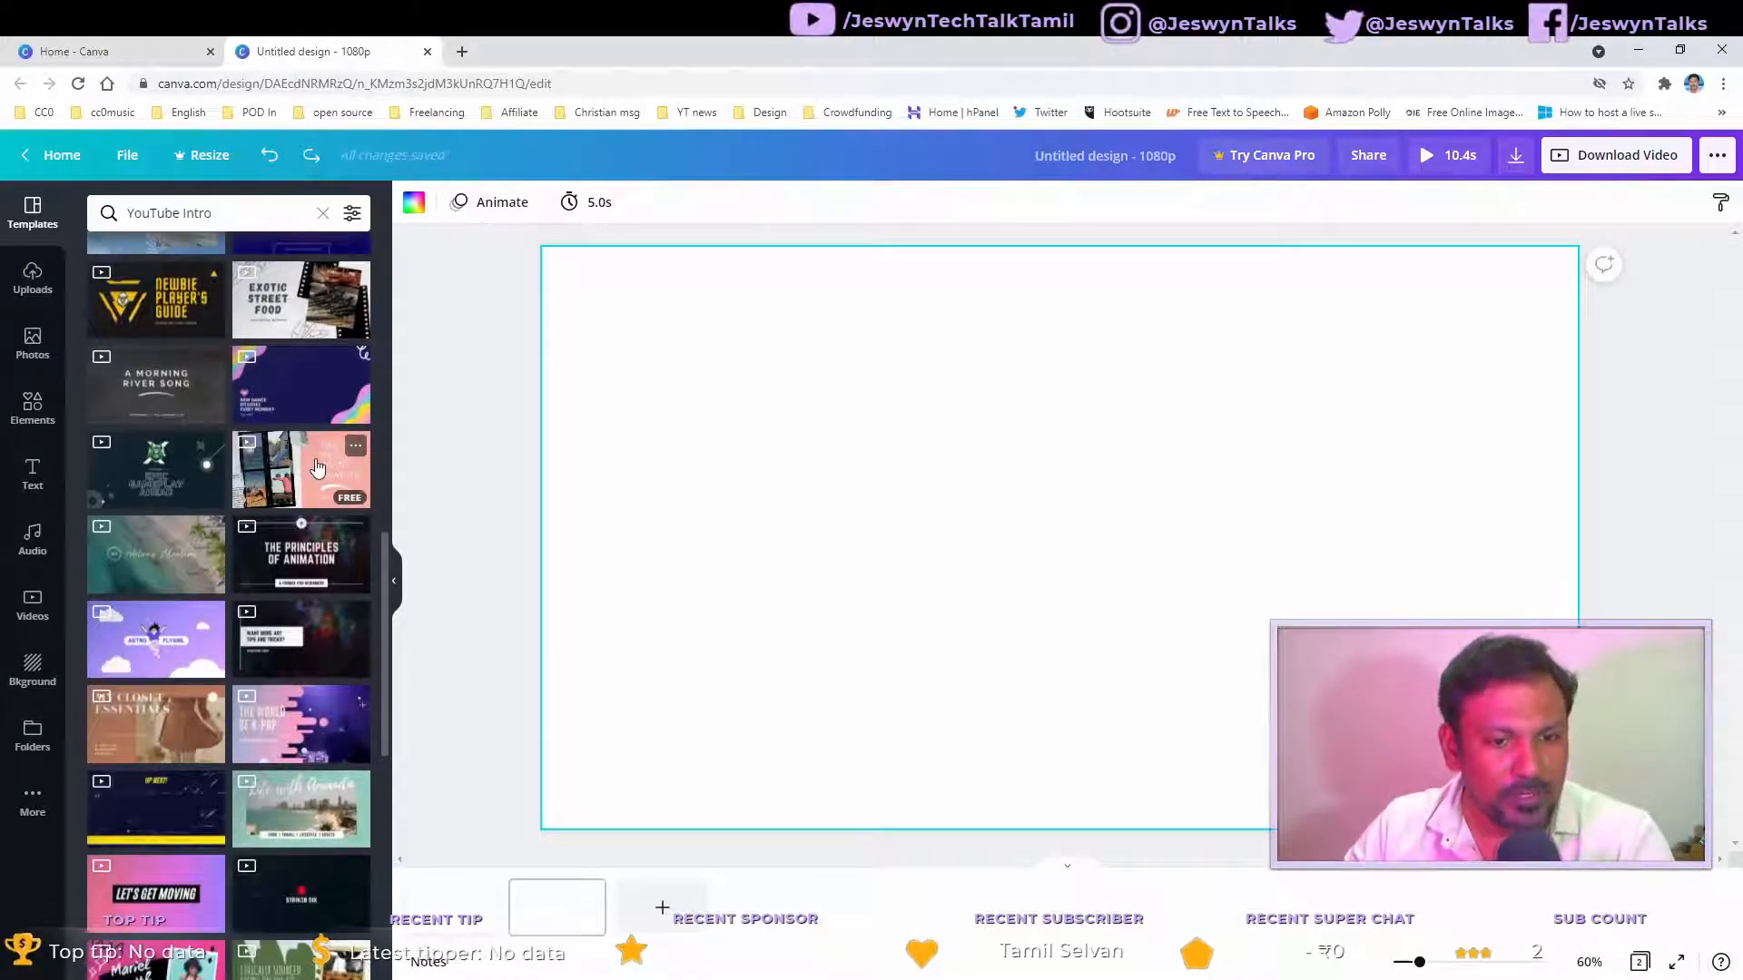
left_click(145, 563)
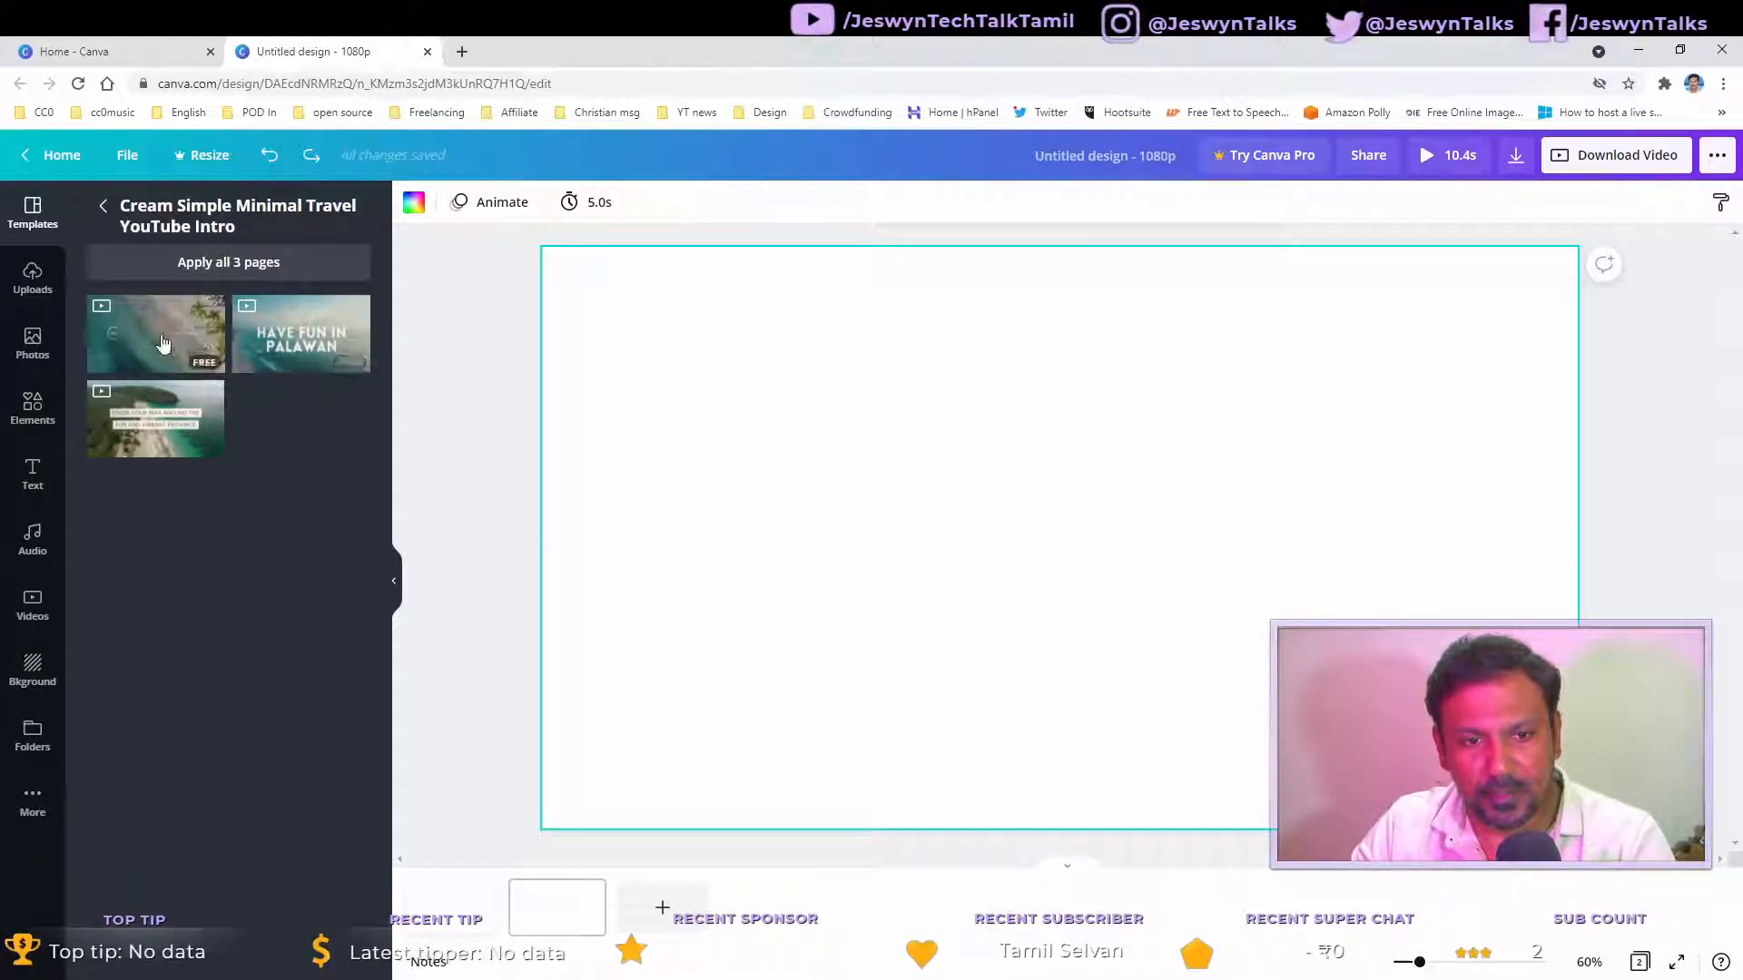
left_click(208, 352)
left_click(1014, 547)
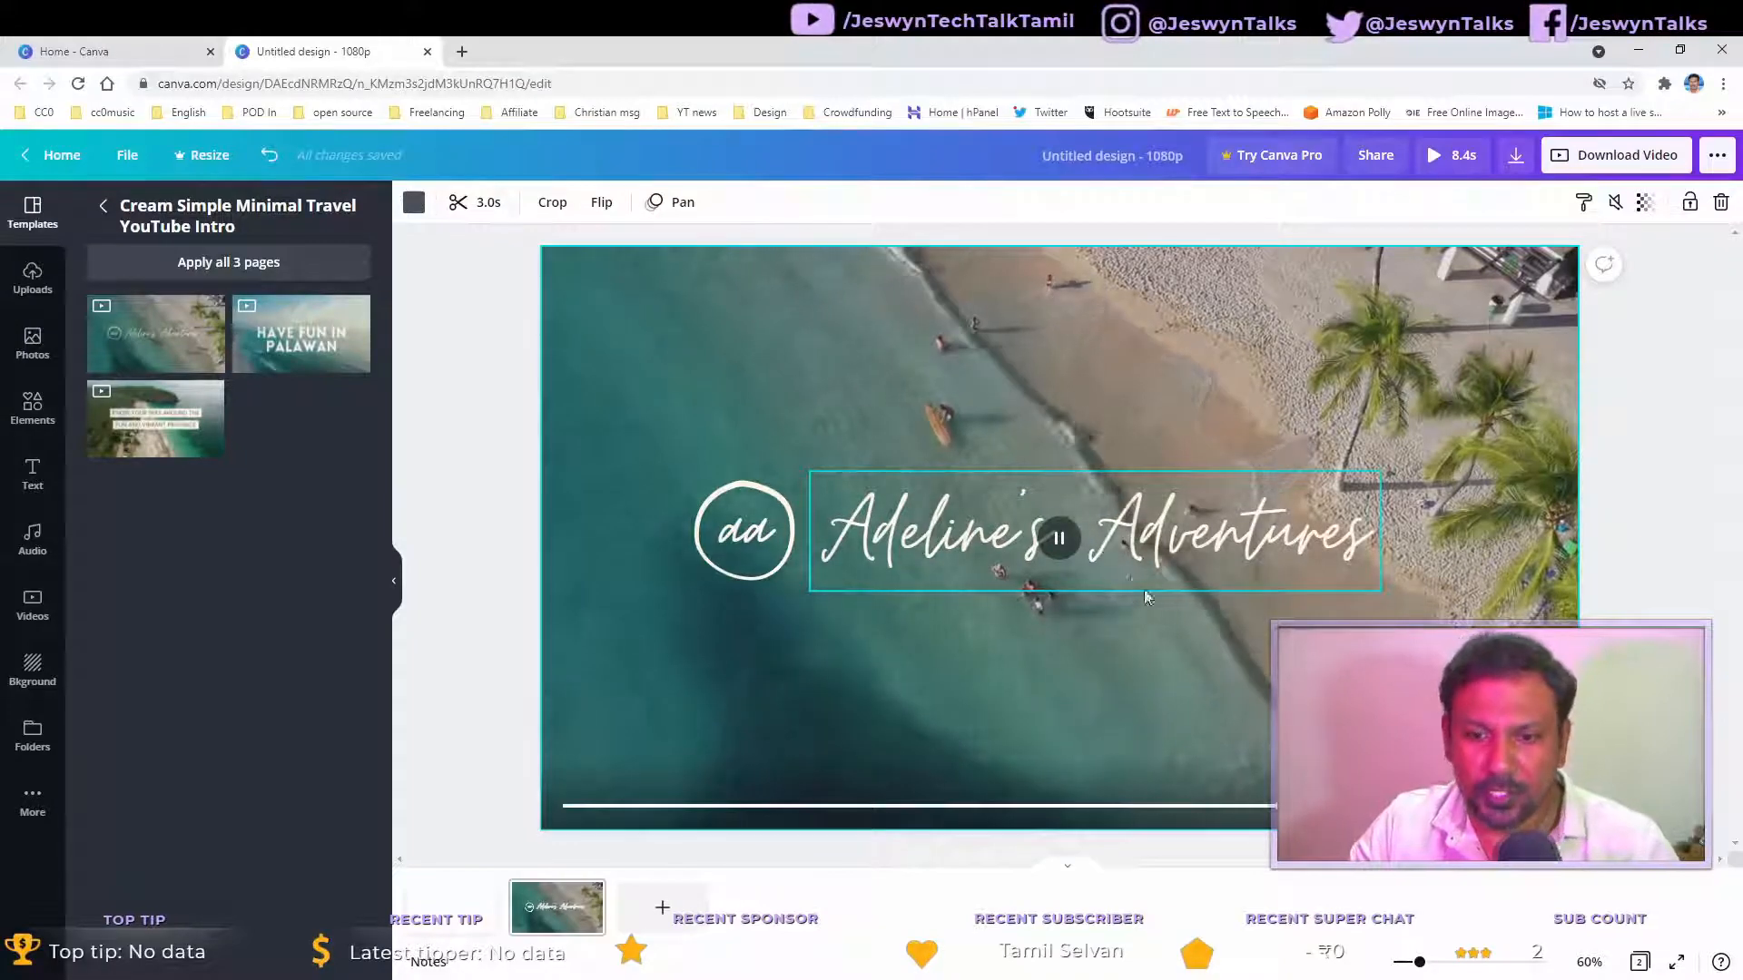
left_click(755, 534)
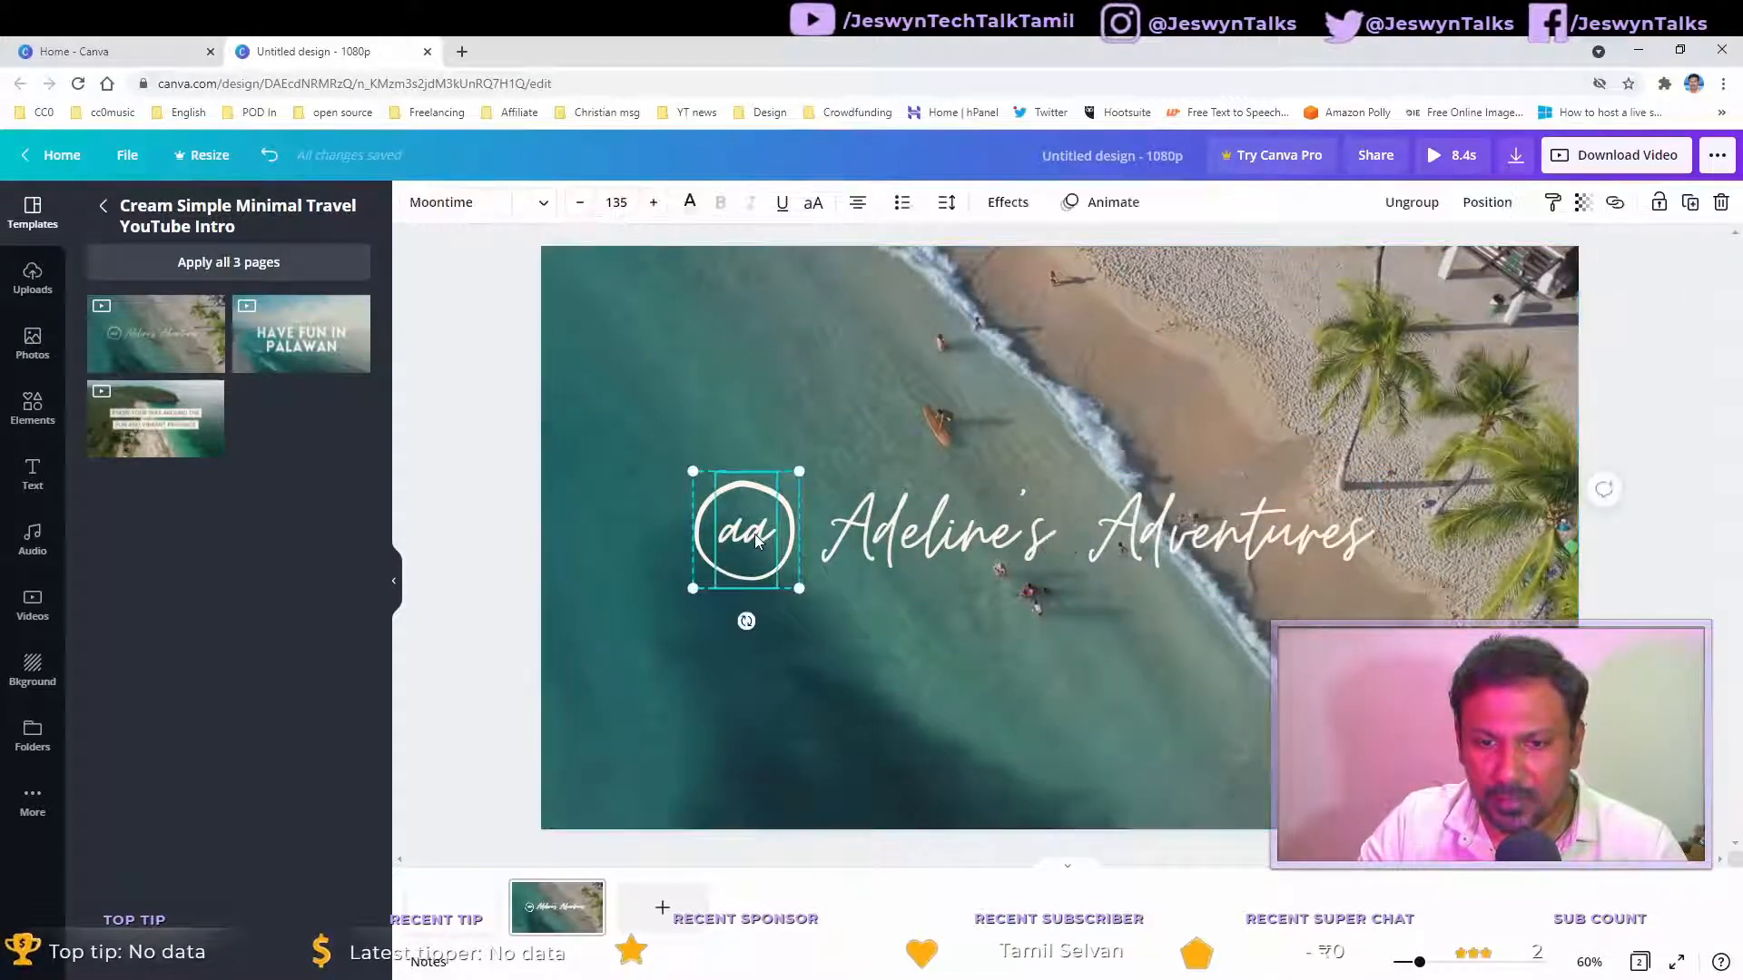
left_click(1046, 543)
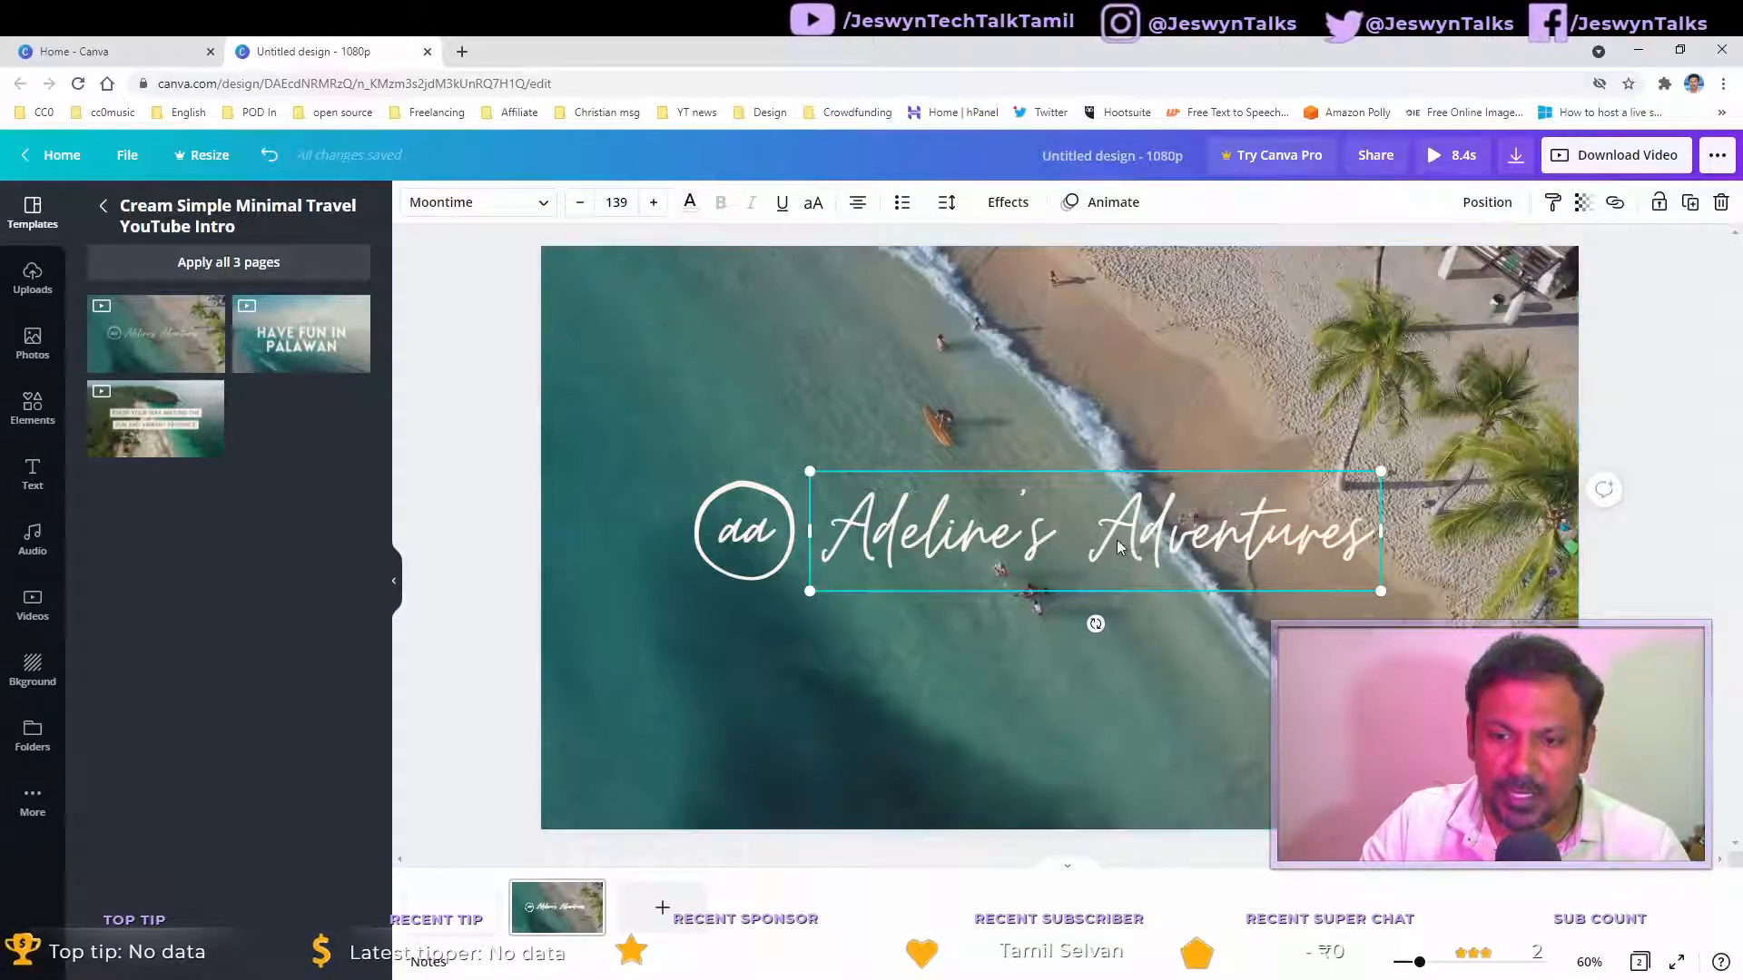
left_click(1157, 426)
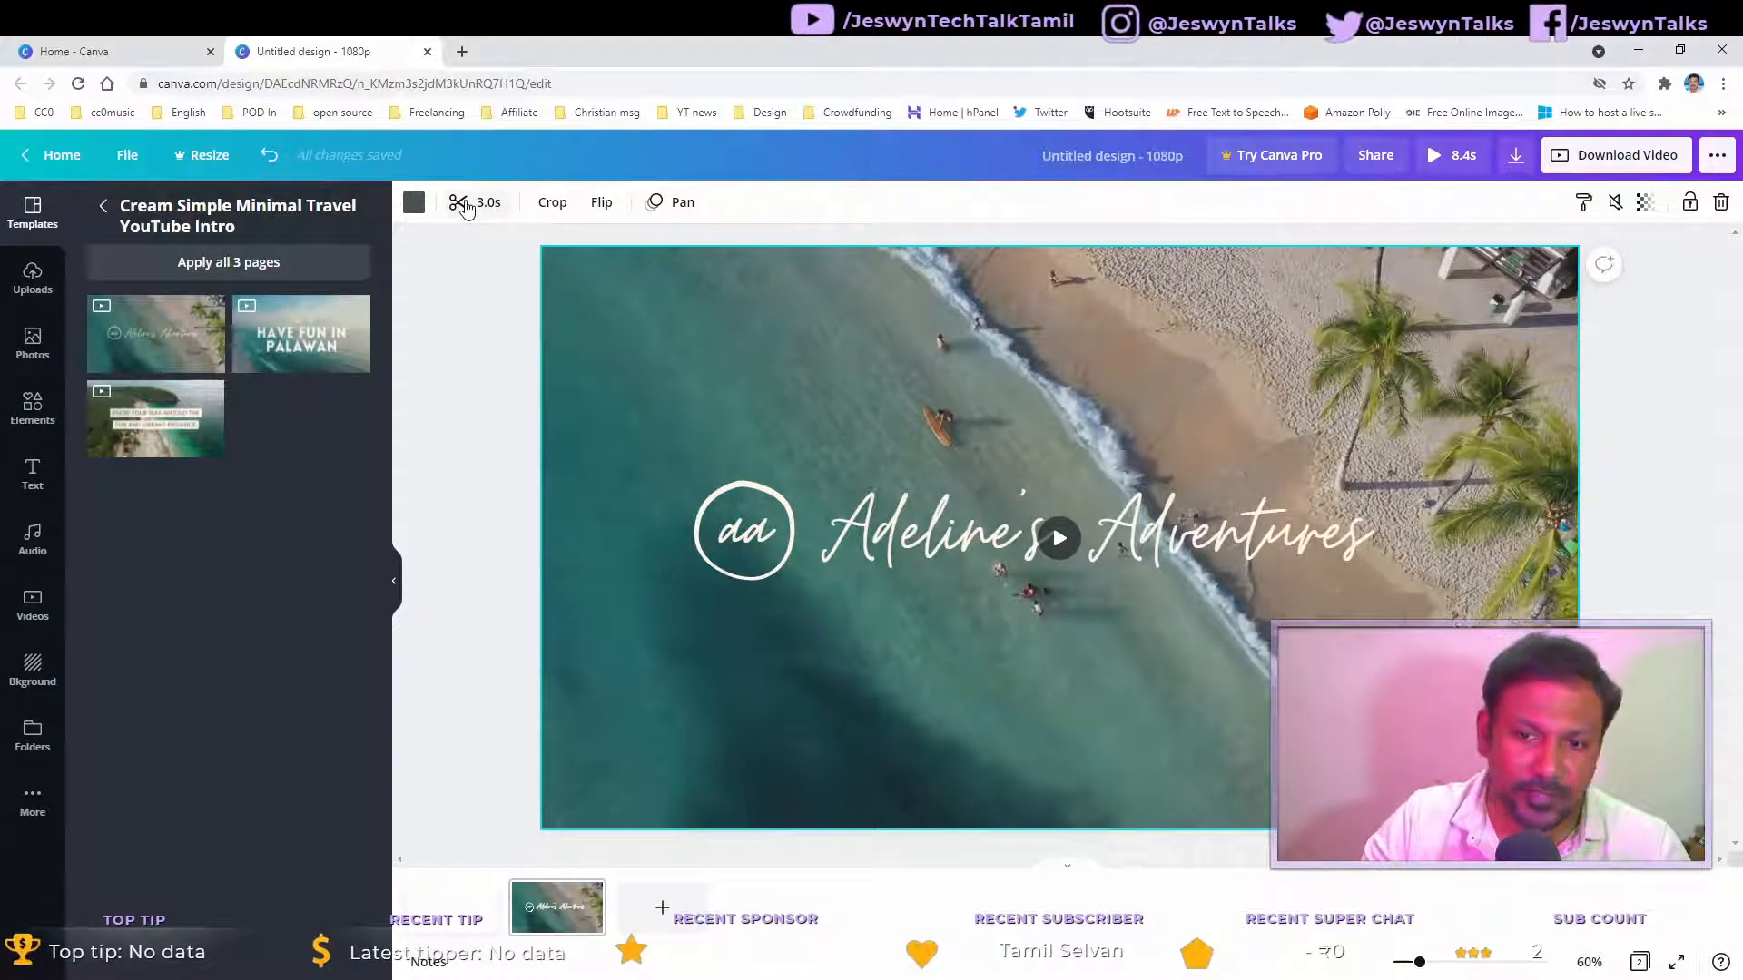
Step: Return to the technology template results and apply the teal circuit-board video template with 'HIT THE LIKE BUTTON AND SHARE!'
left_click(104, 206)
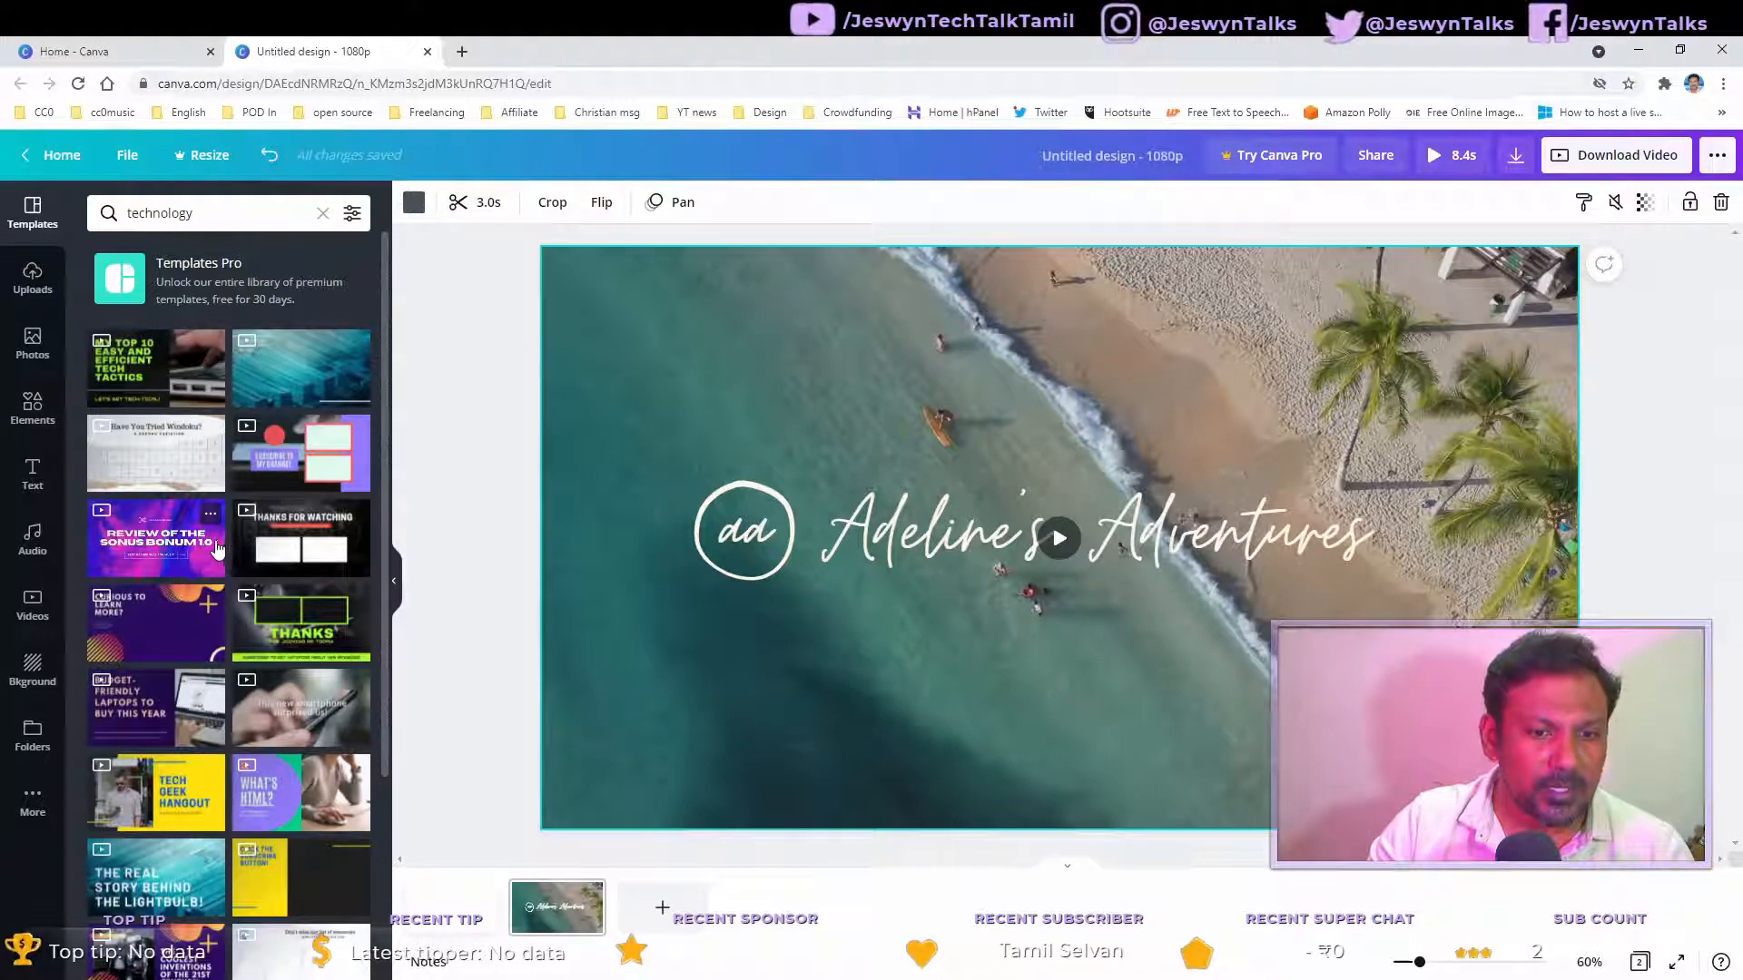
scroll(185, 629, "down", 4)
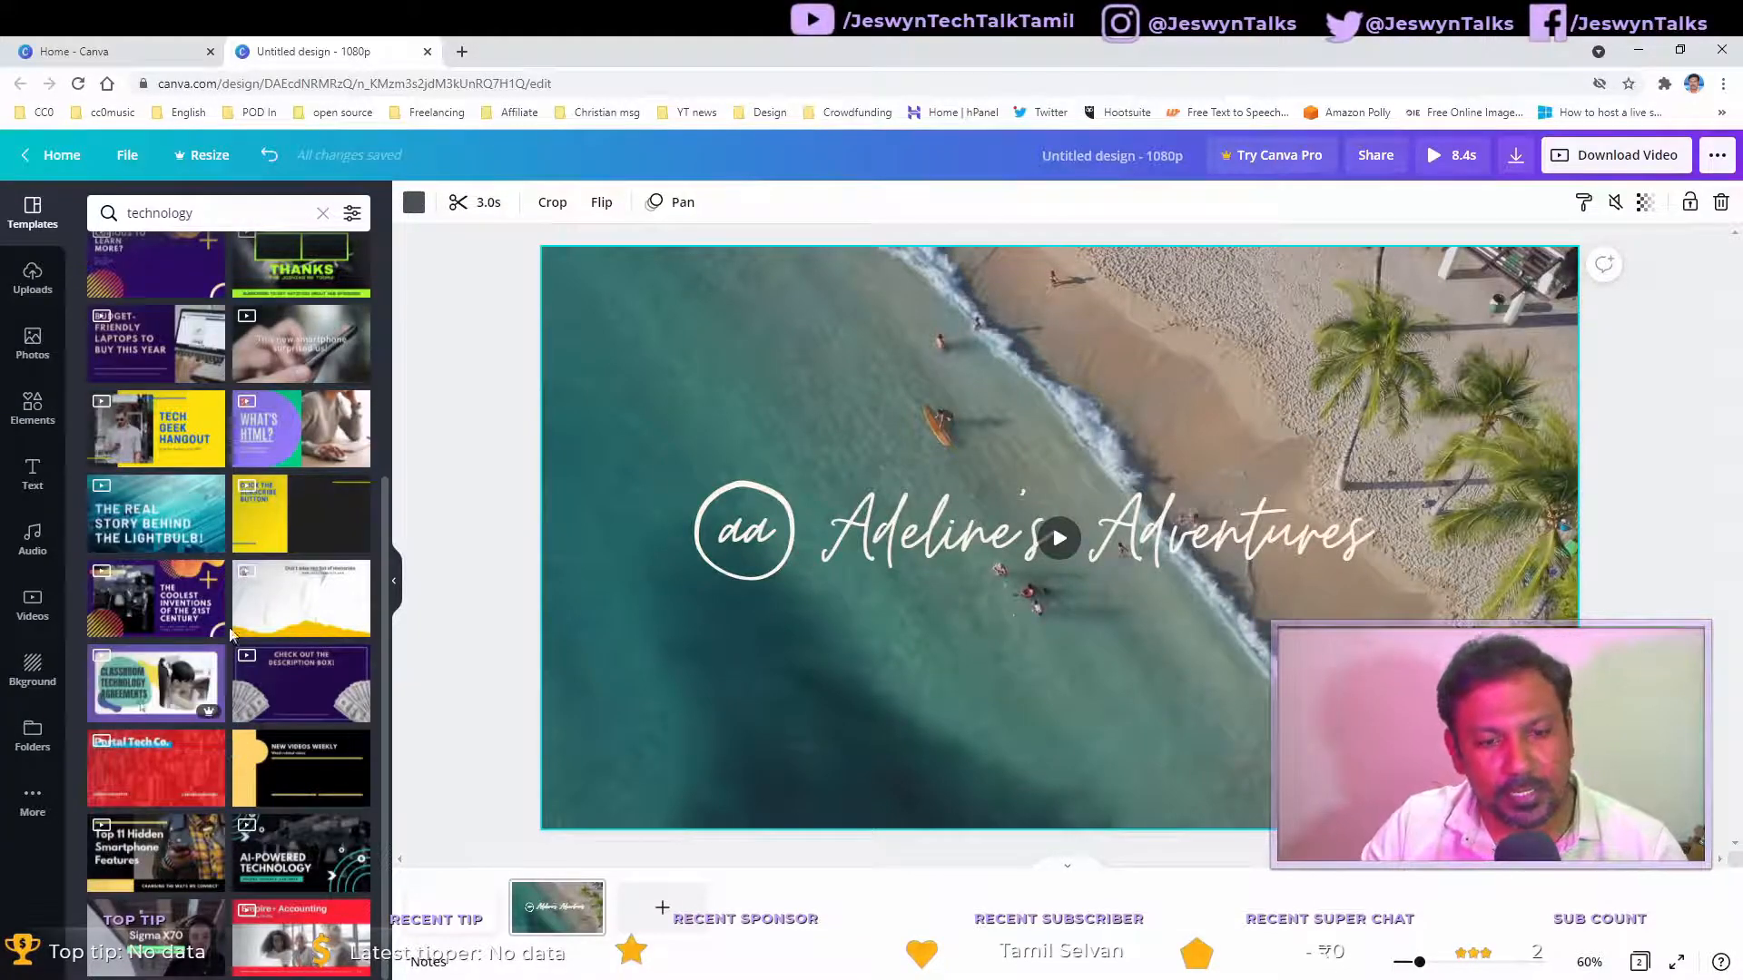
scroll(233, 632, "up", 4)
left_click(301, 366)
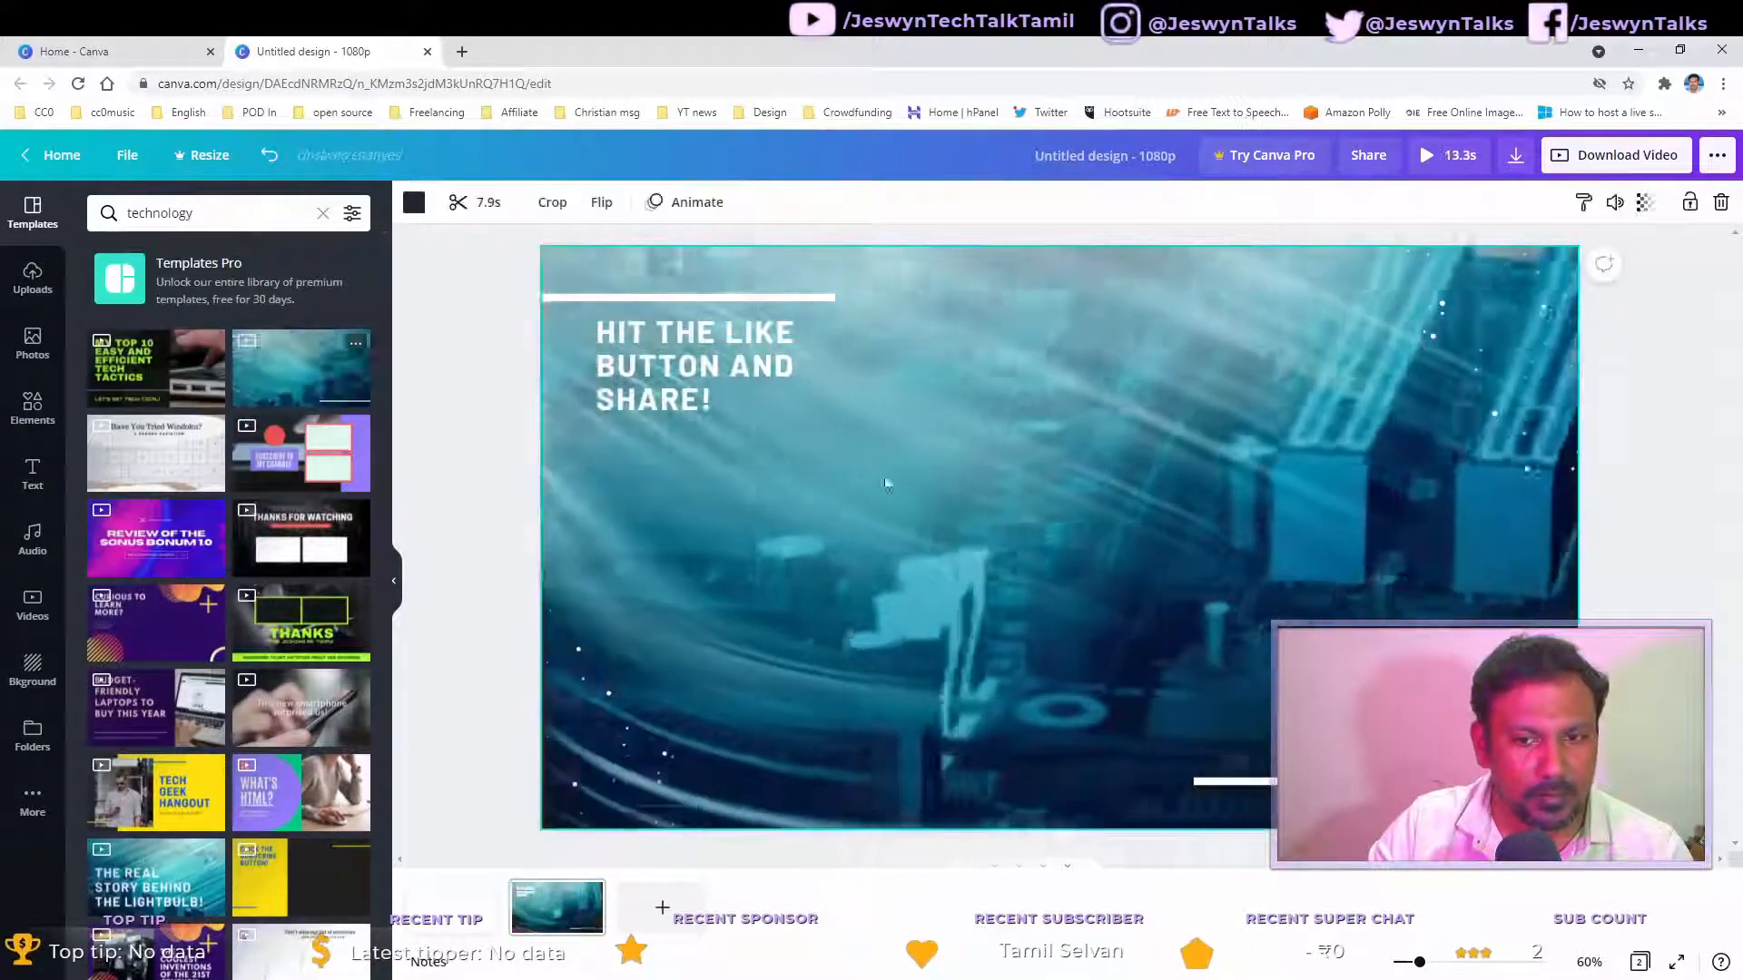
Step: Play and pause the circuit-board background video to preview it
left_click(1258, 896)
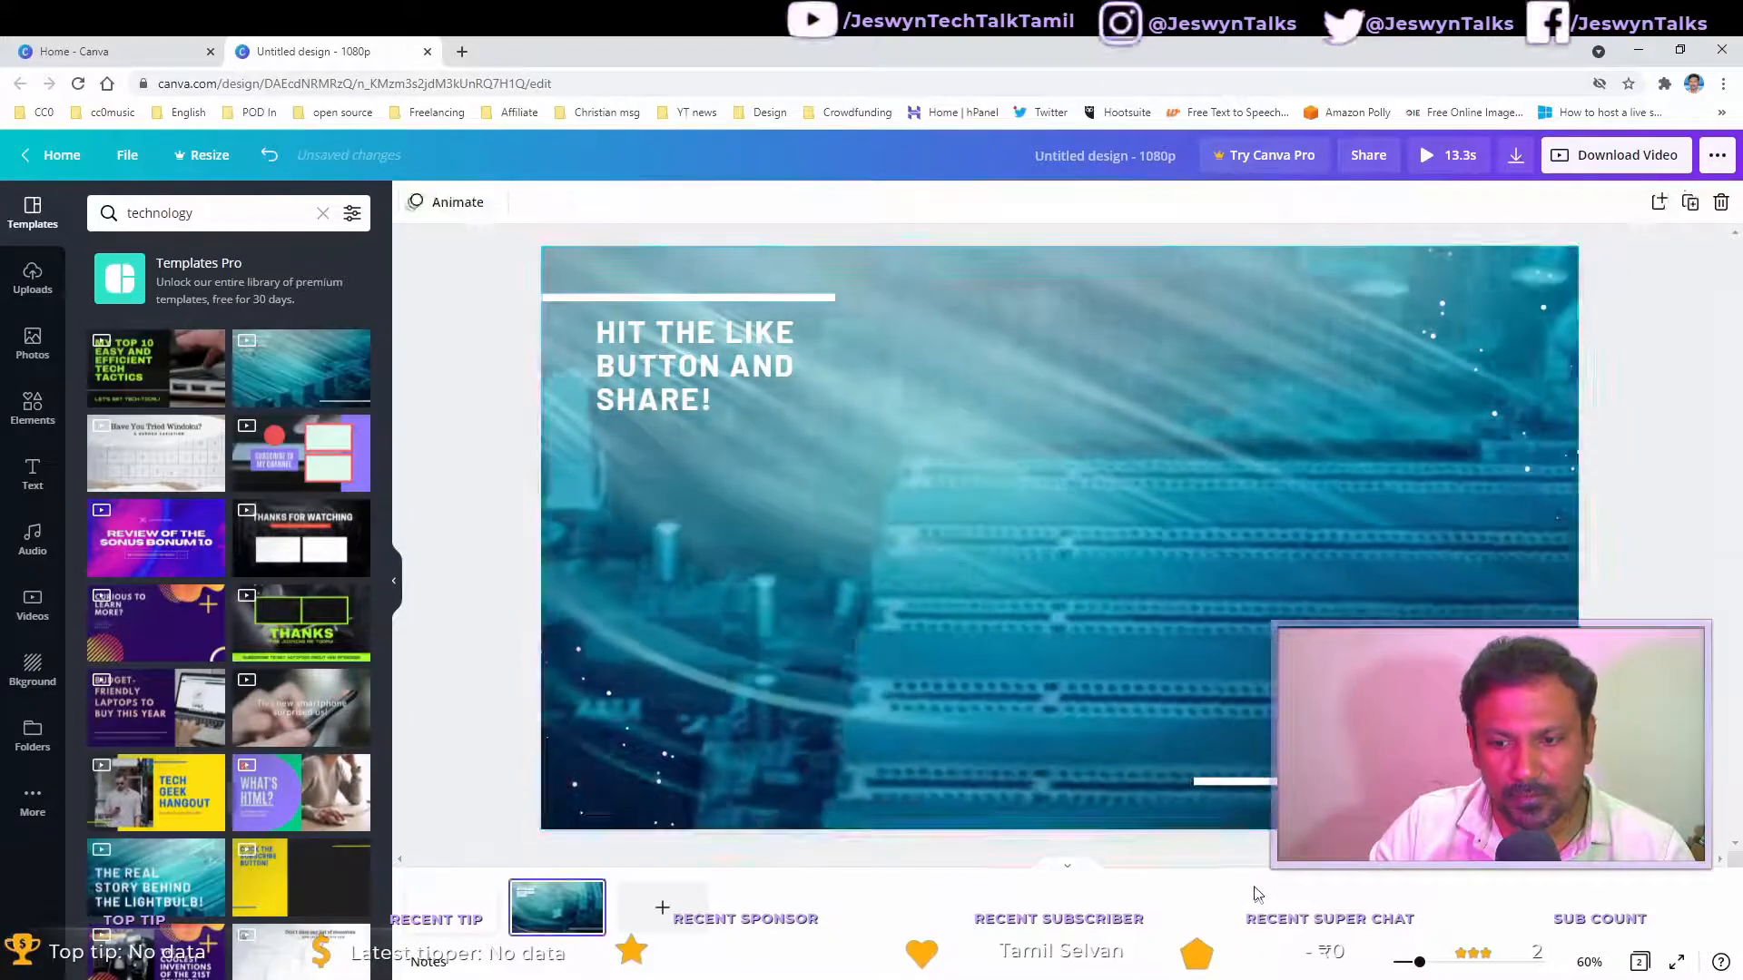
left_click(1173, 608)
left_click(1059, 540)
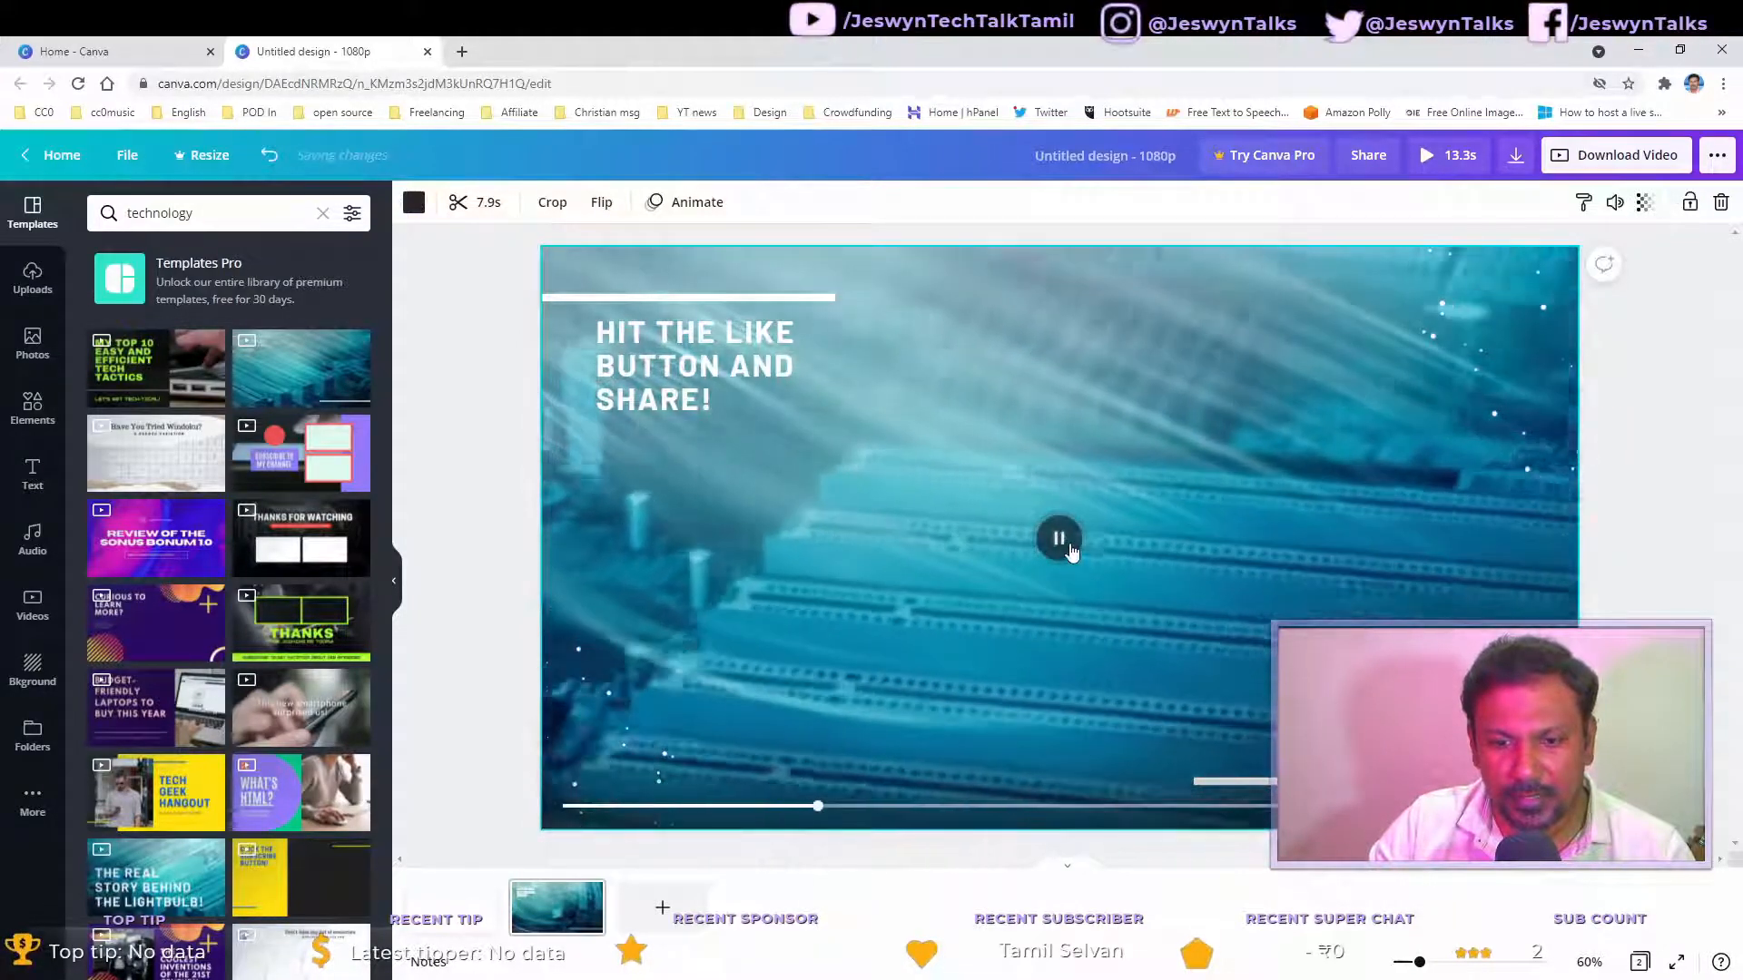
left_click(1678, 620)
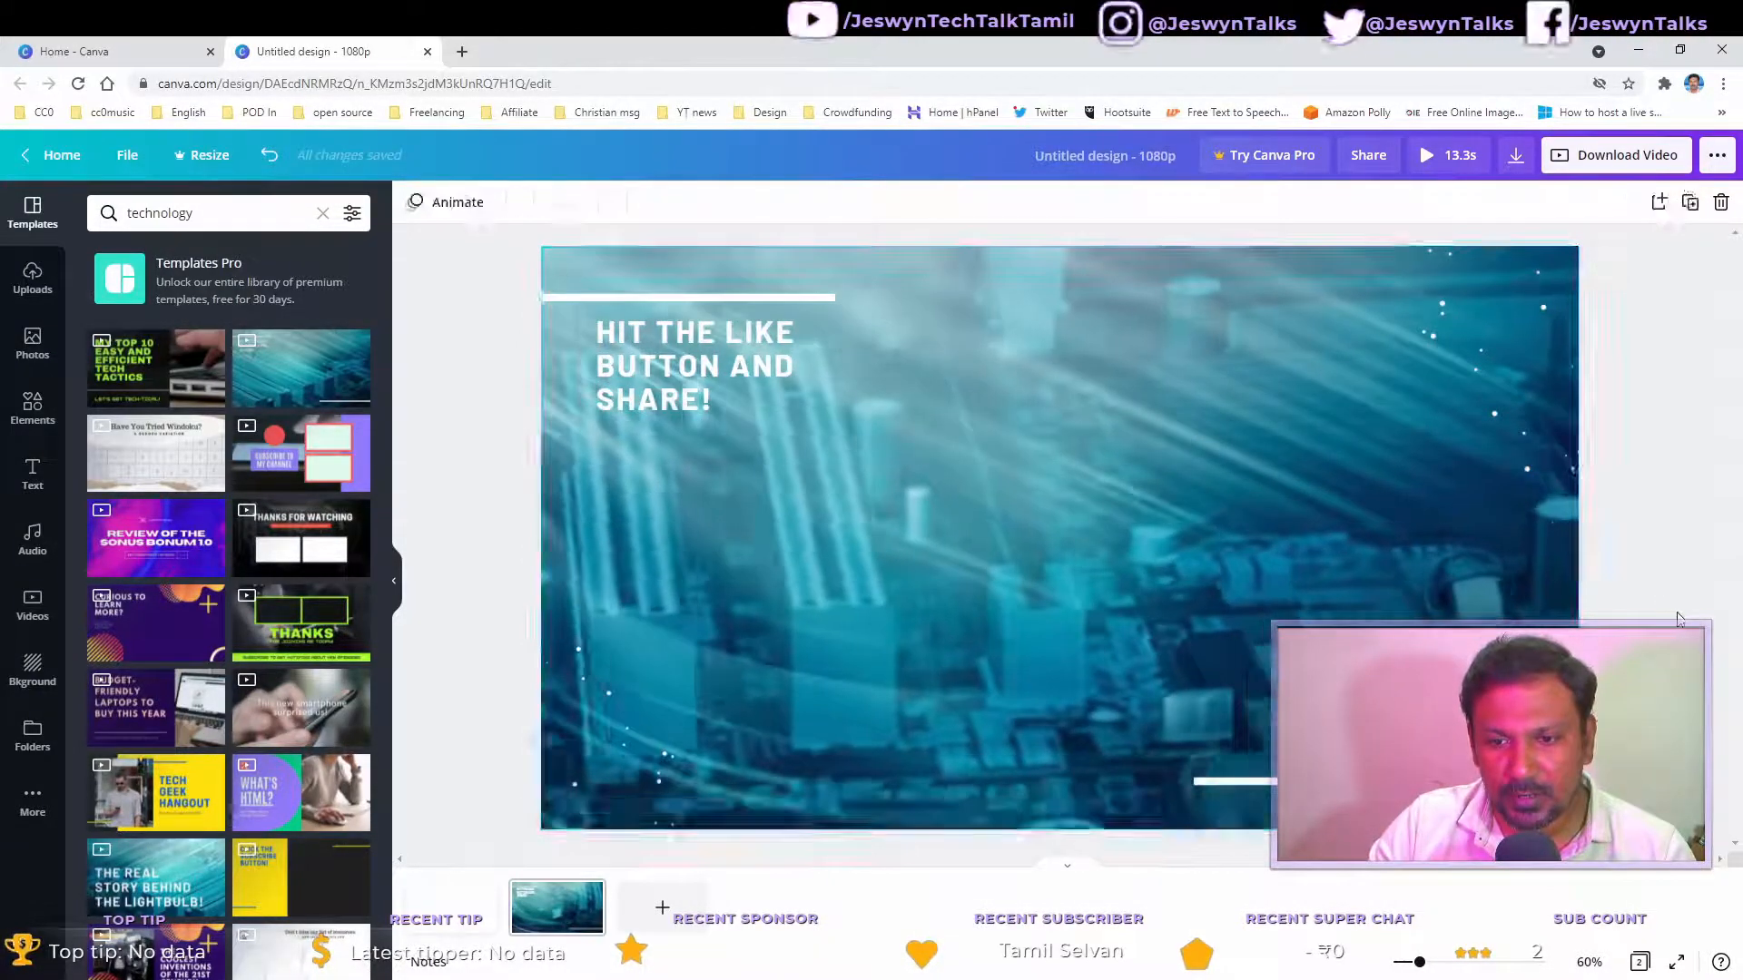
left_click(994, 517)
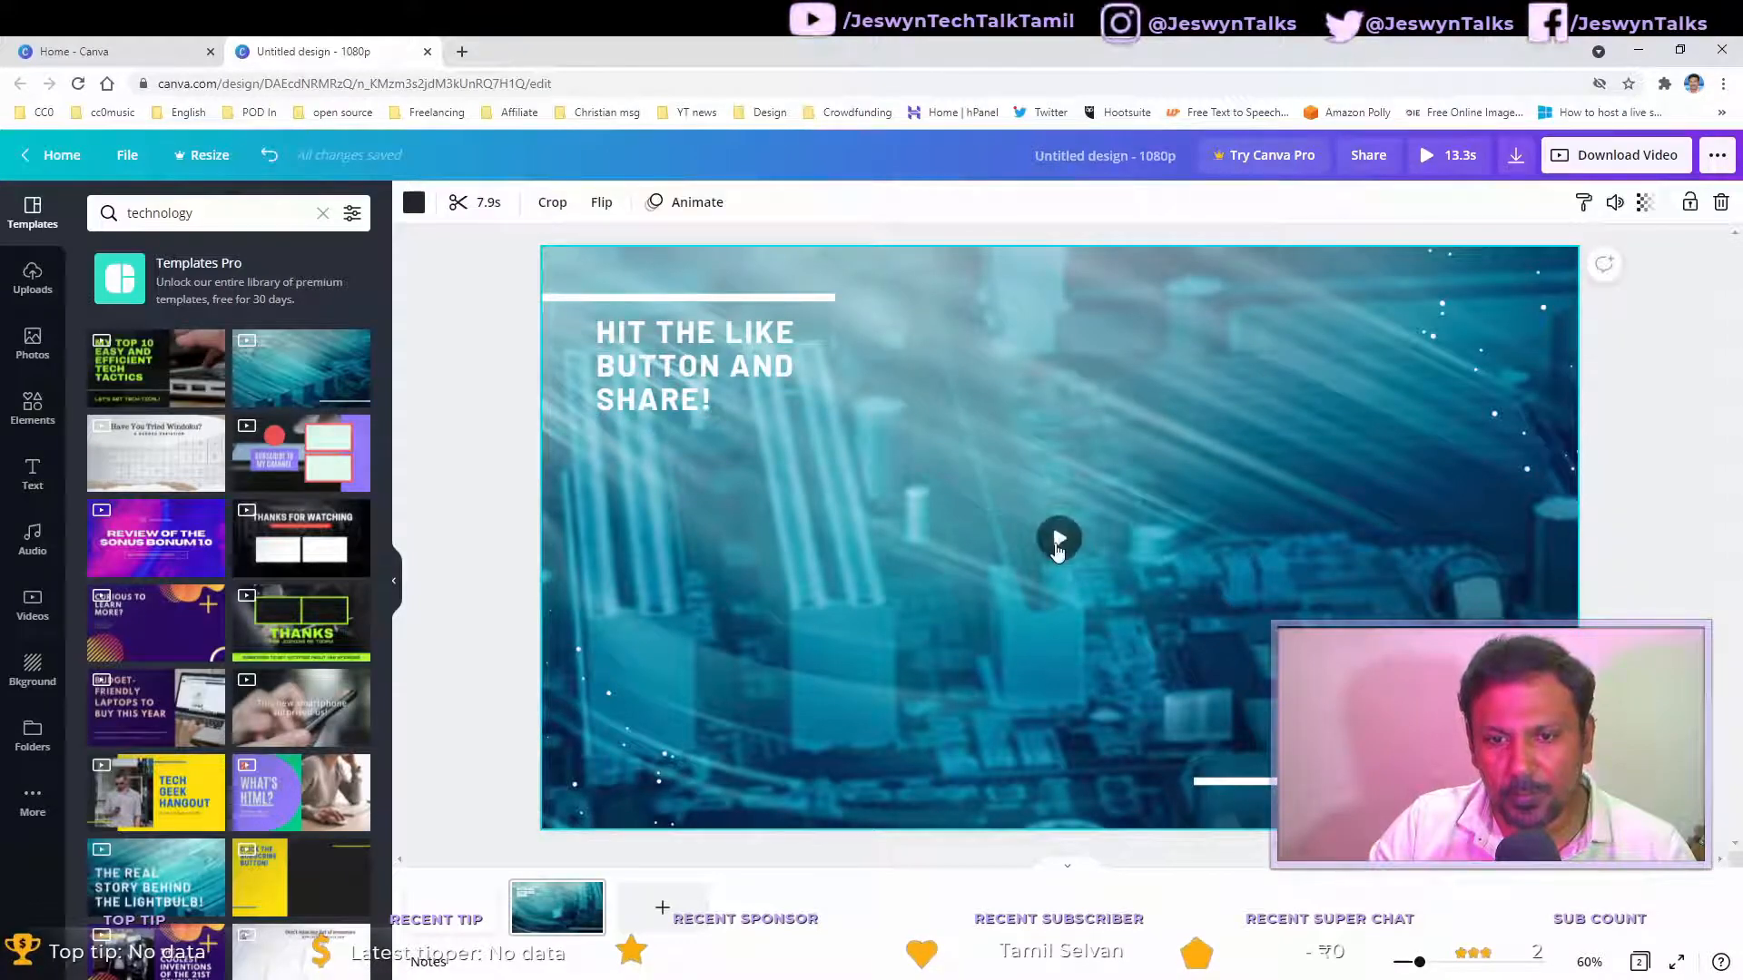
left_click(1058, 541)
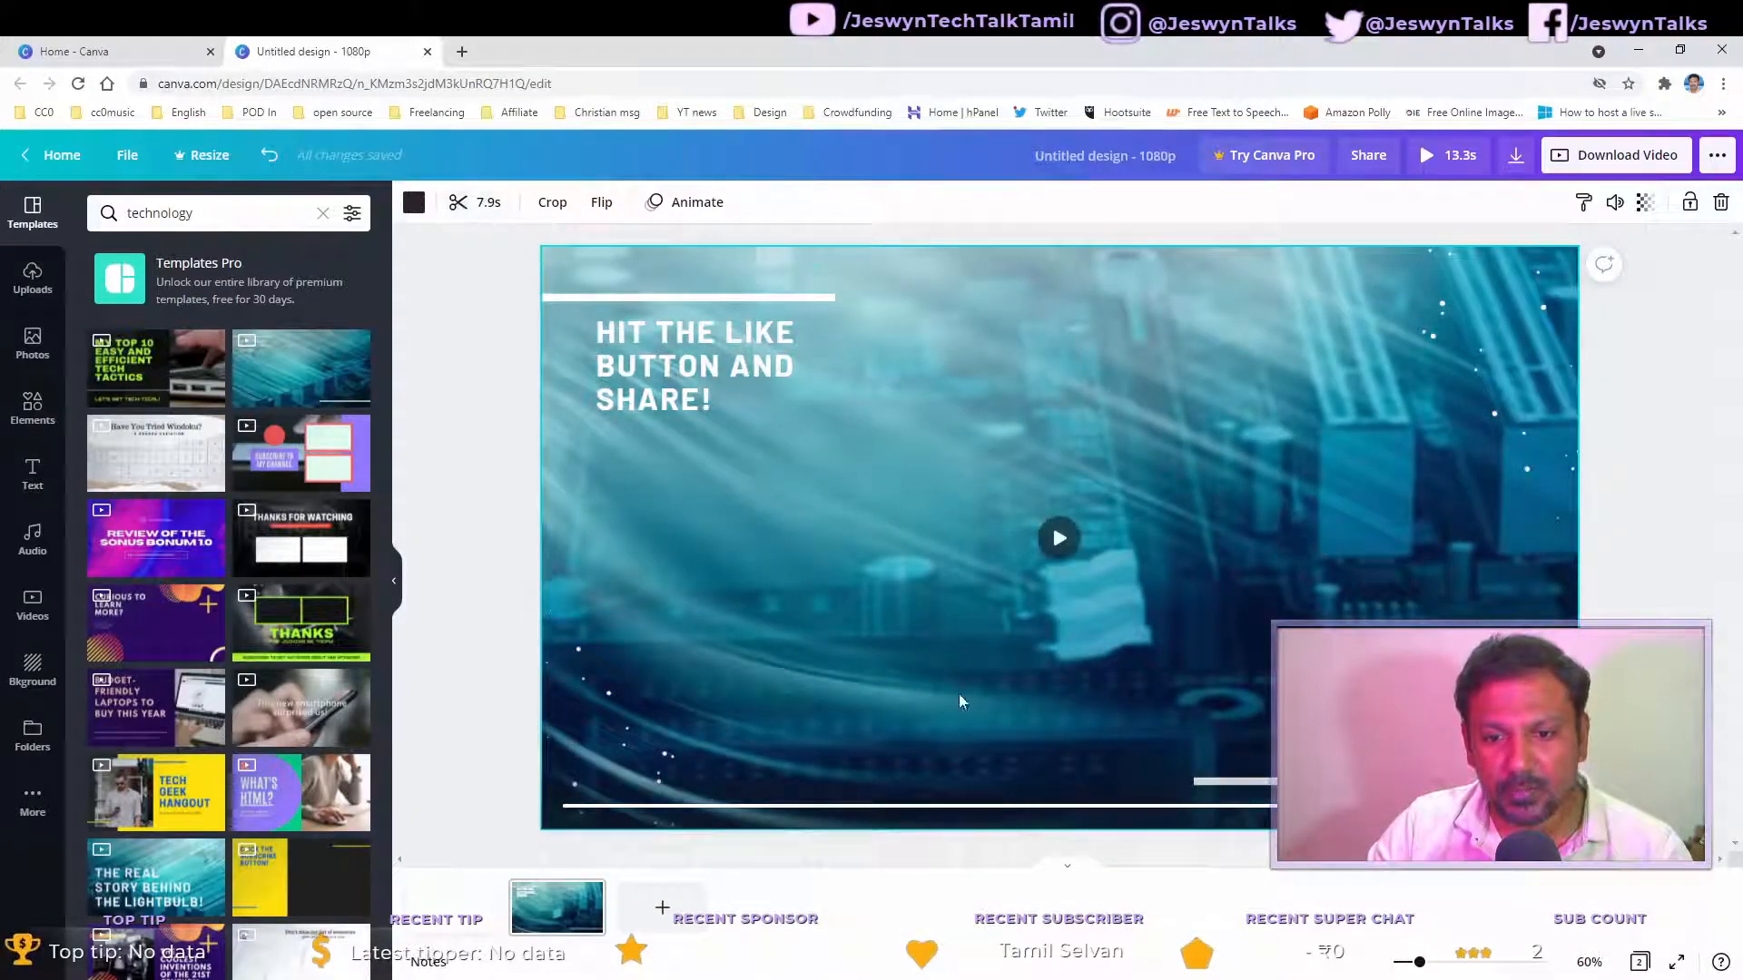
left_click(1059, 540)
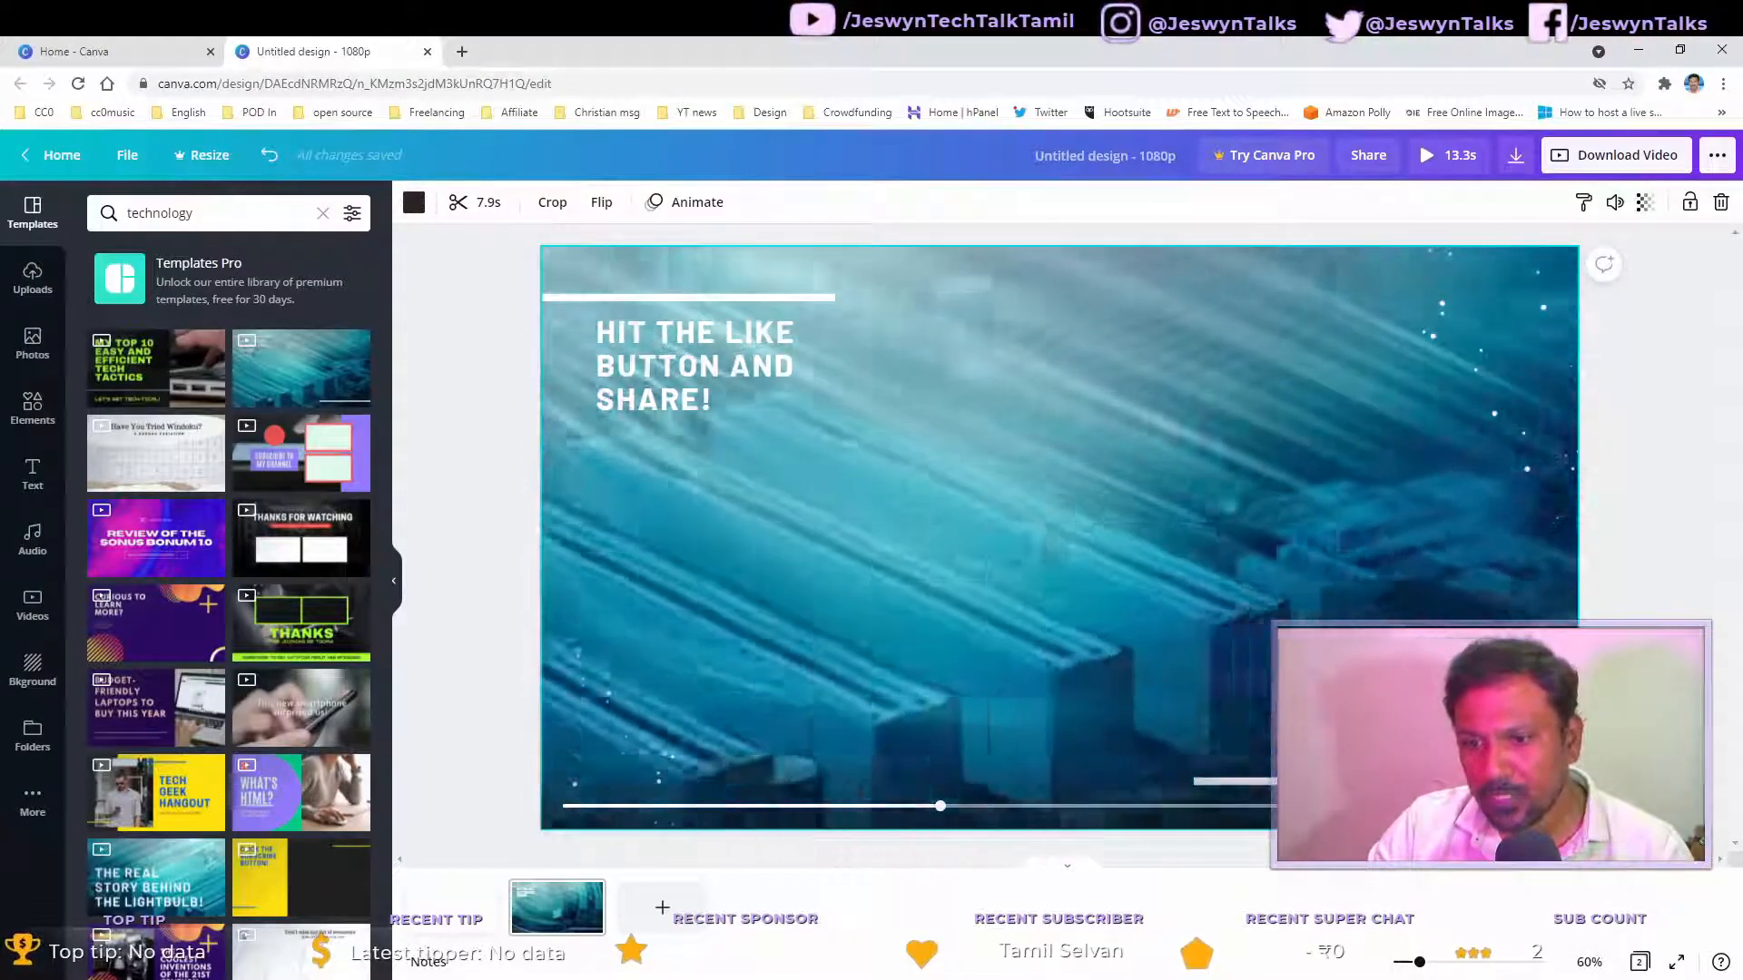
left_click(1642, 662)
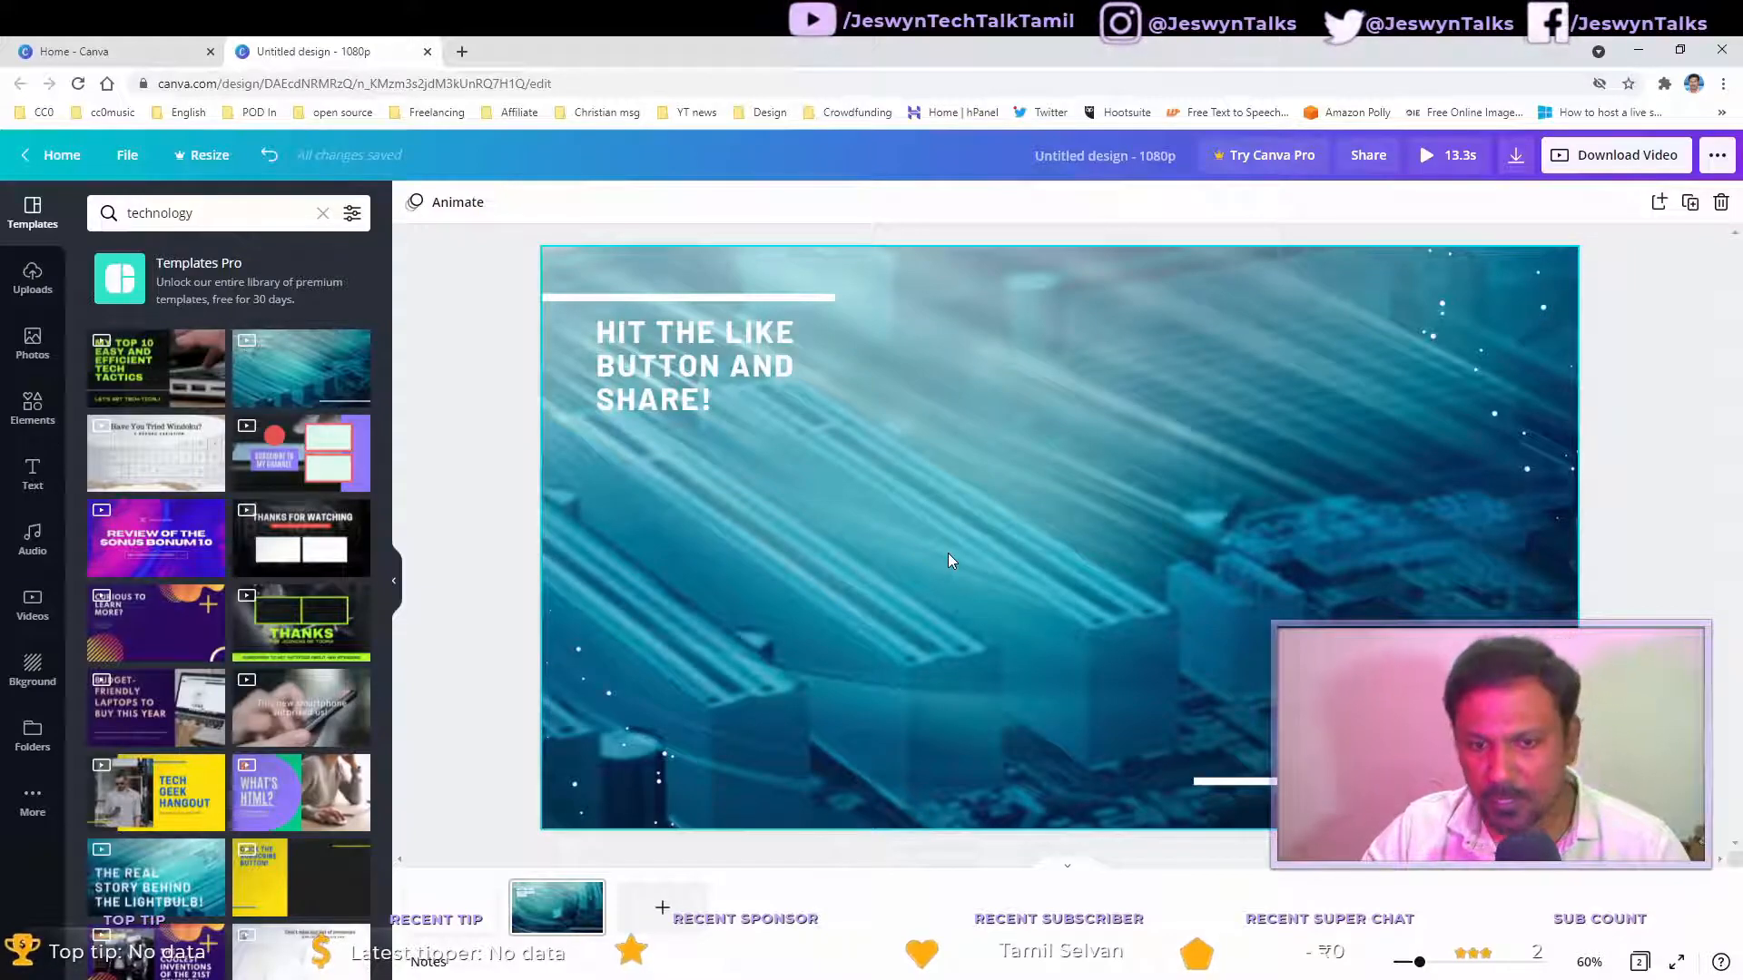
Step: Delete the white line and the 'HIT THE LIKE BUTTON AND SHARE!' text from the template
left_click(710, 379)
left_click(717, 300)
left_click(713, 363)
left_click(740, 296)
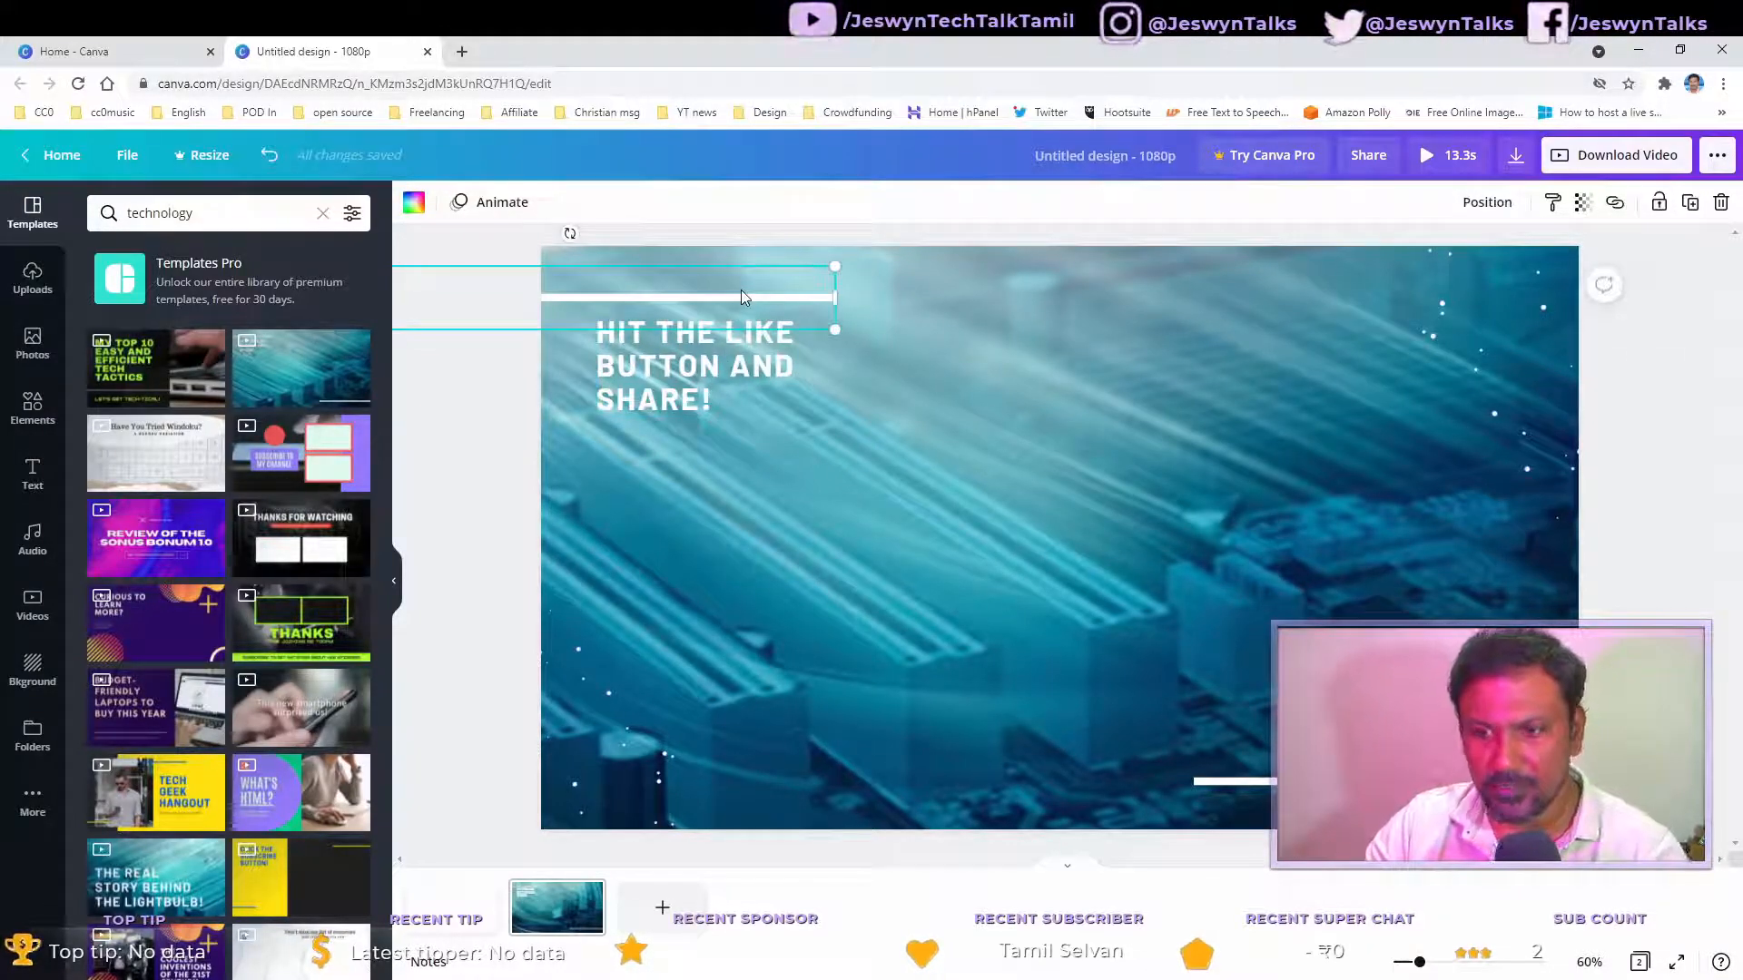
key("Delete")
left_click(727, 356)
key("Delete")
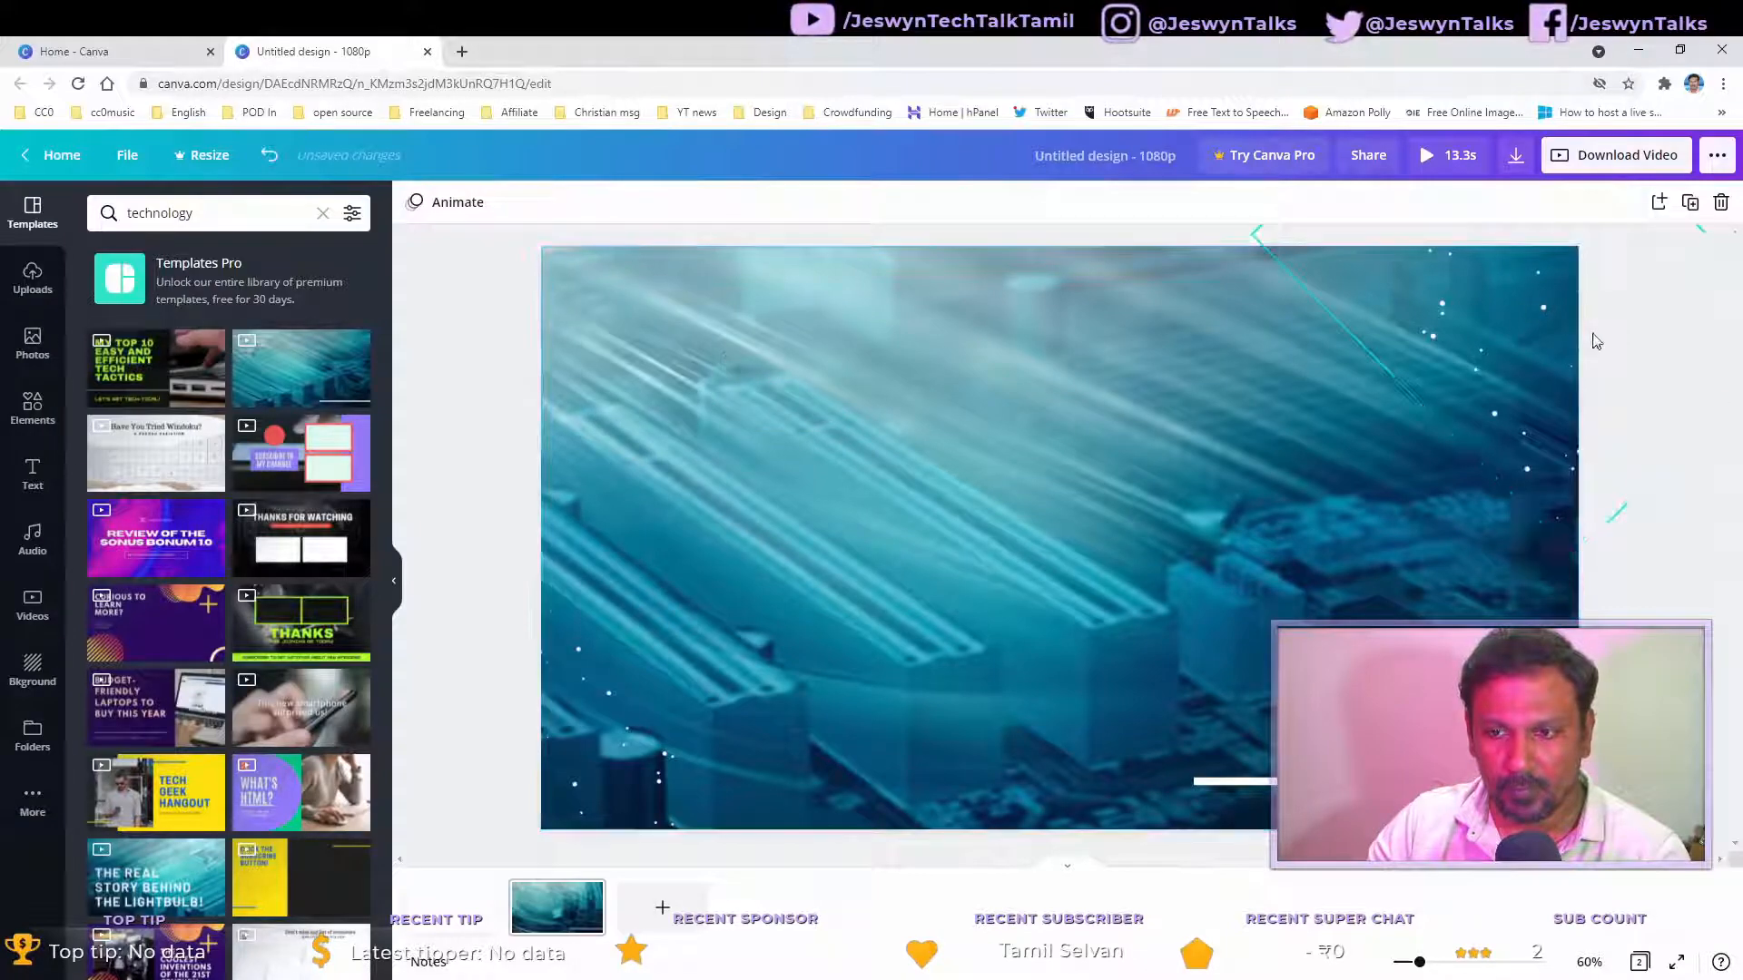
Step: Browse the Elements and Text panels' font combinations for a title style
left_click(1534, 340)
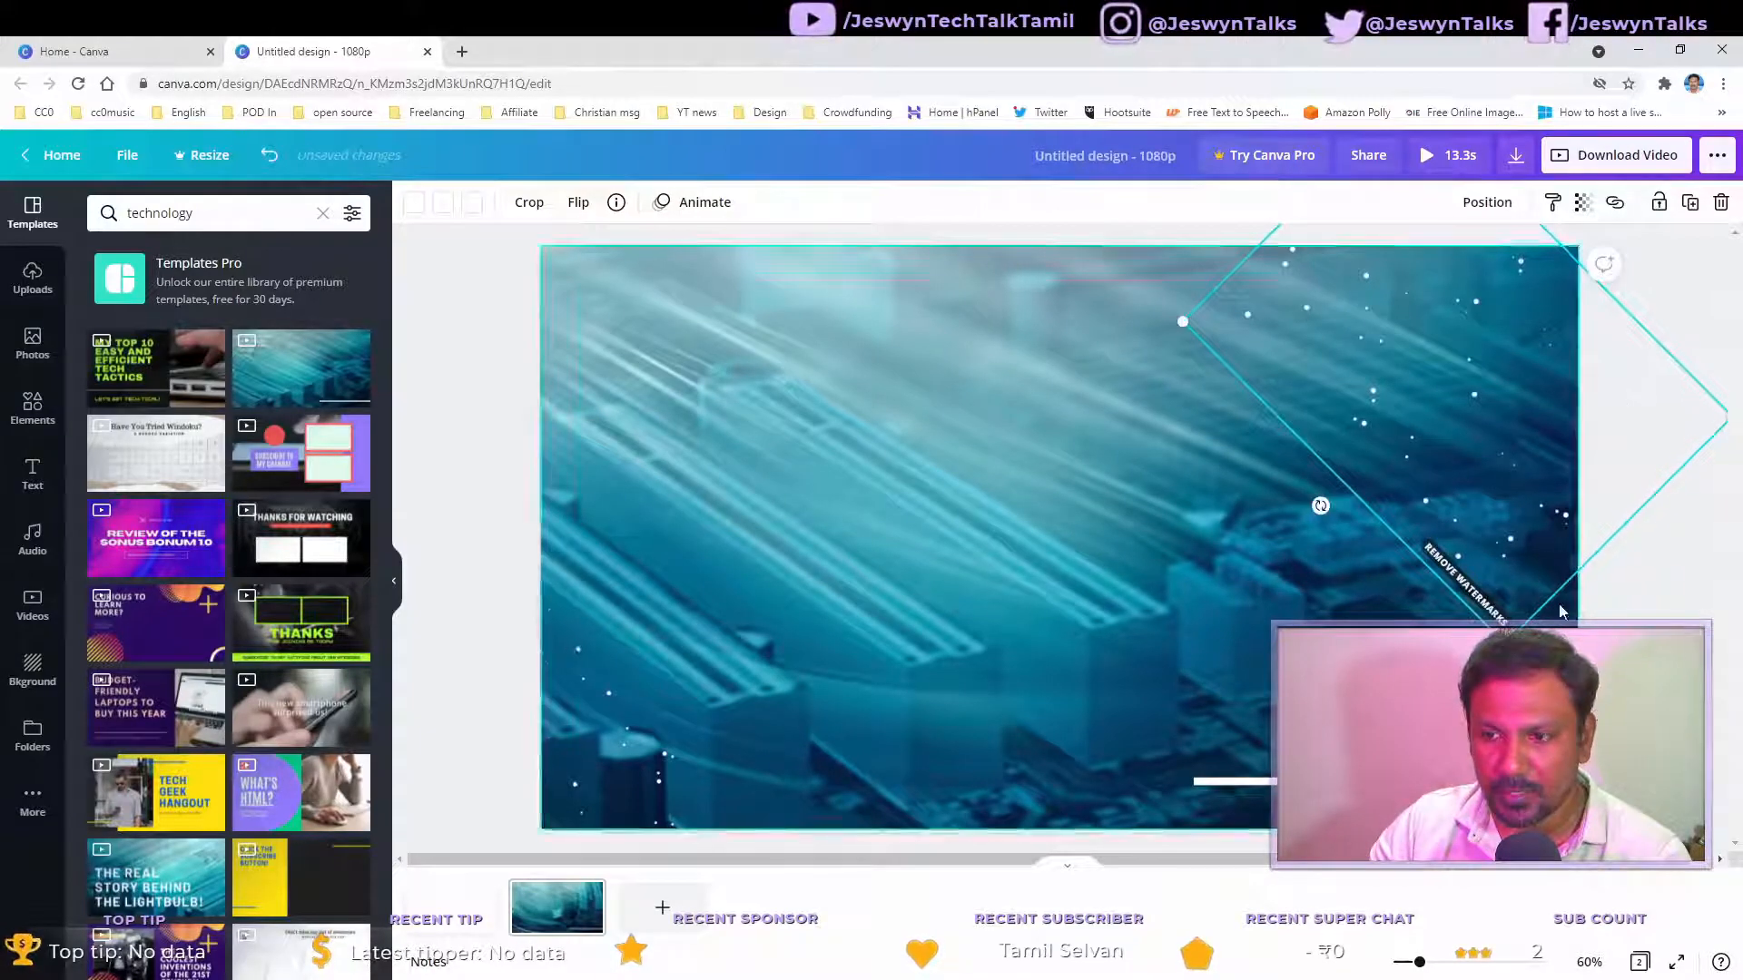
left_click(436, 724)
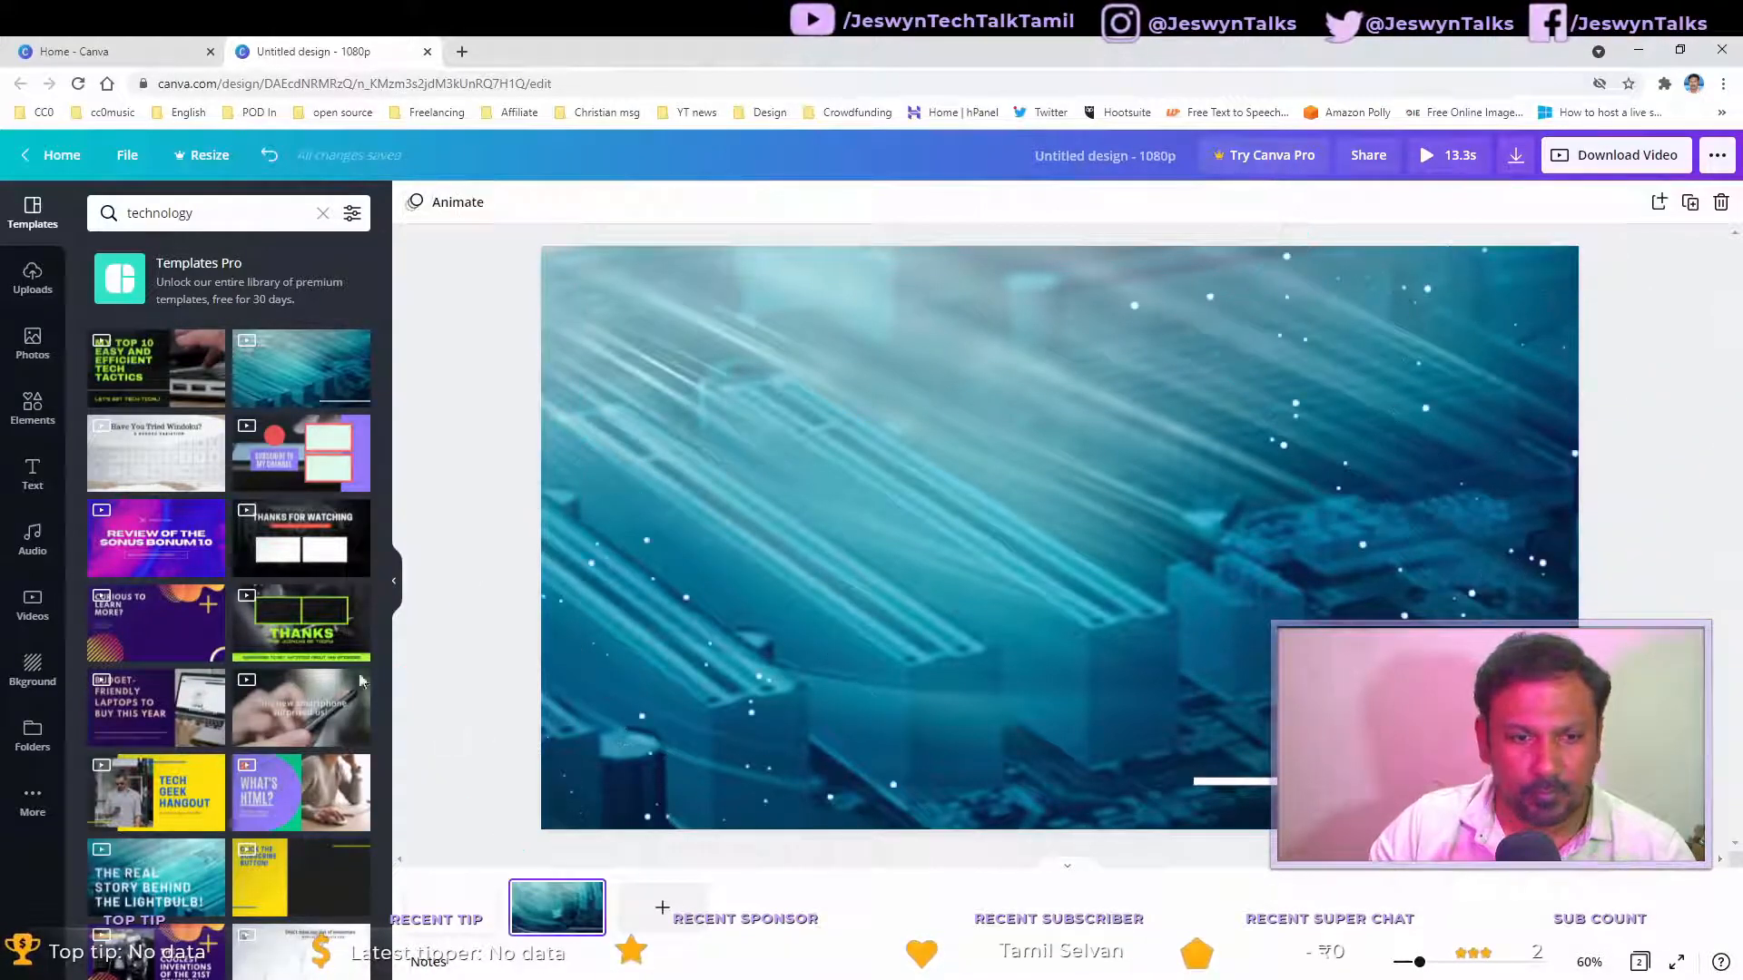
left_click(35, 408)
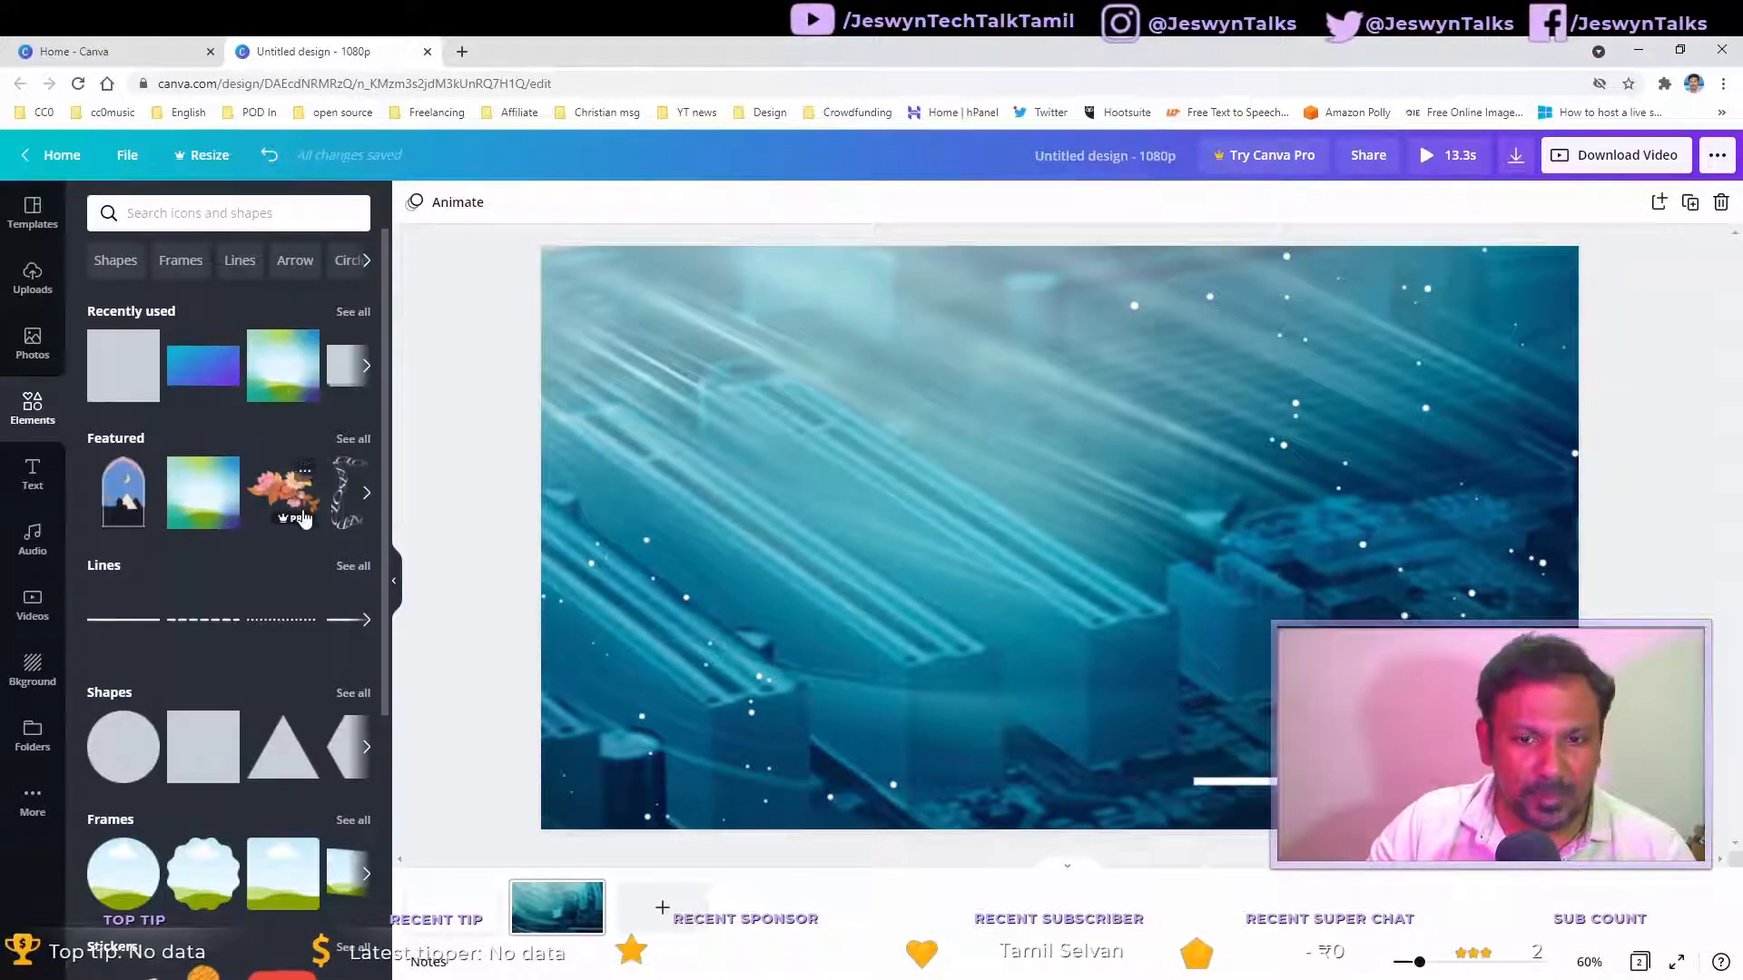
left_click(32, 474)
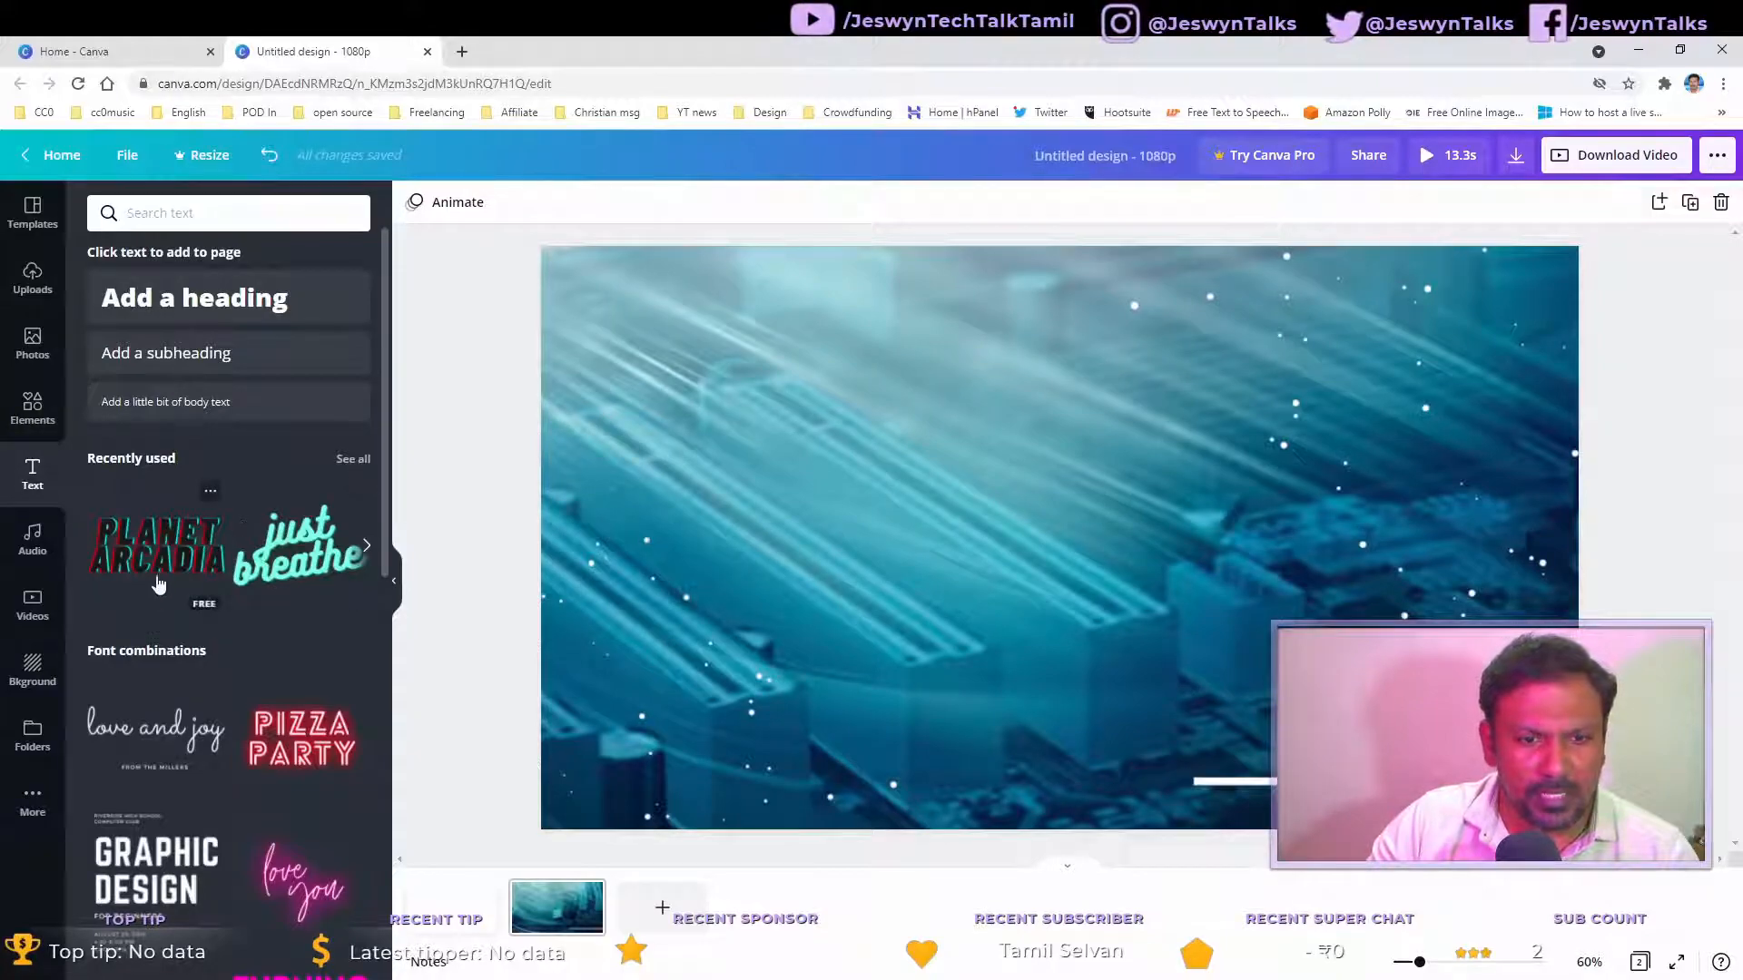
scroll(262, 537, "down", 4)
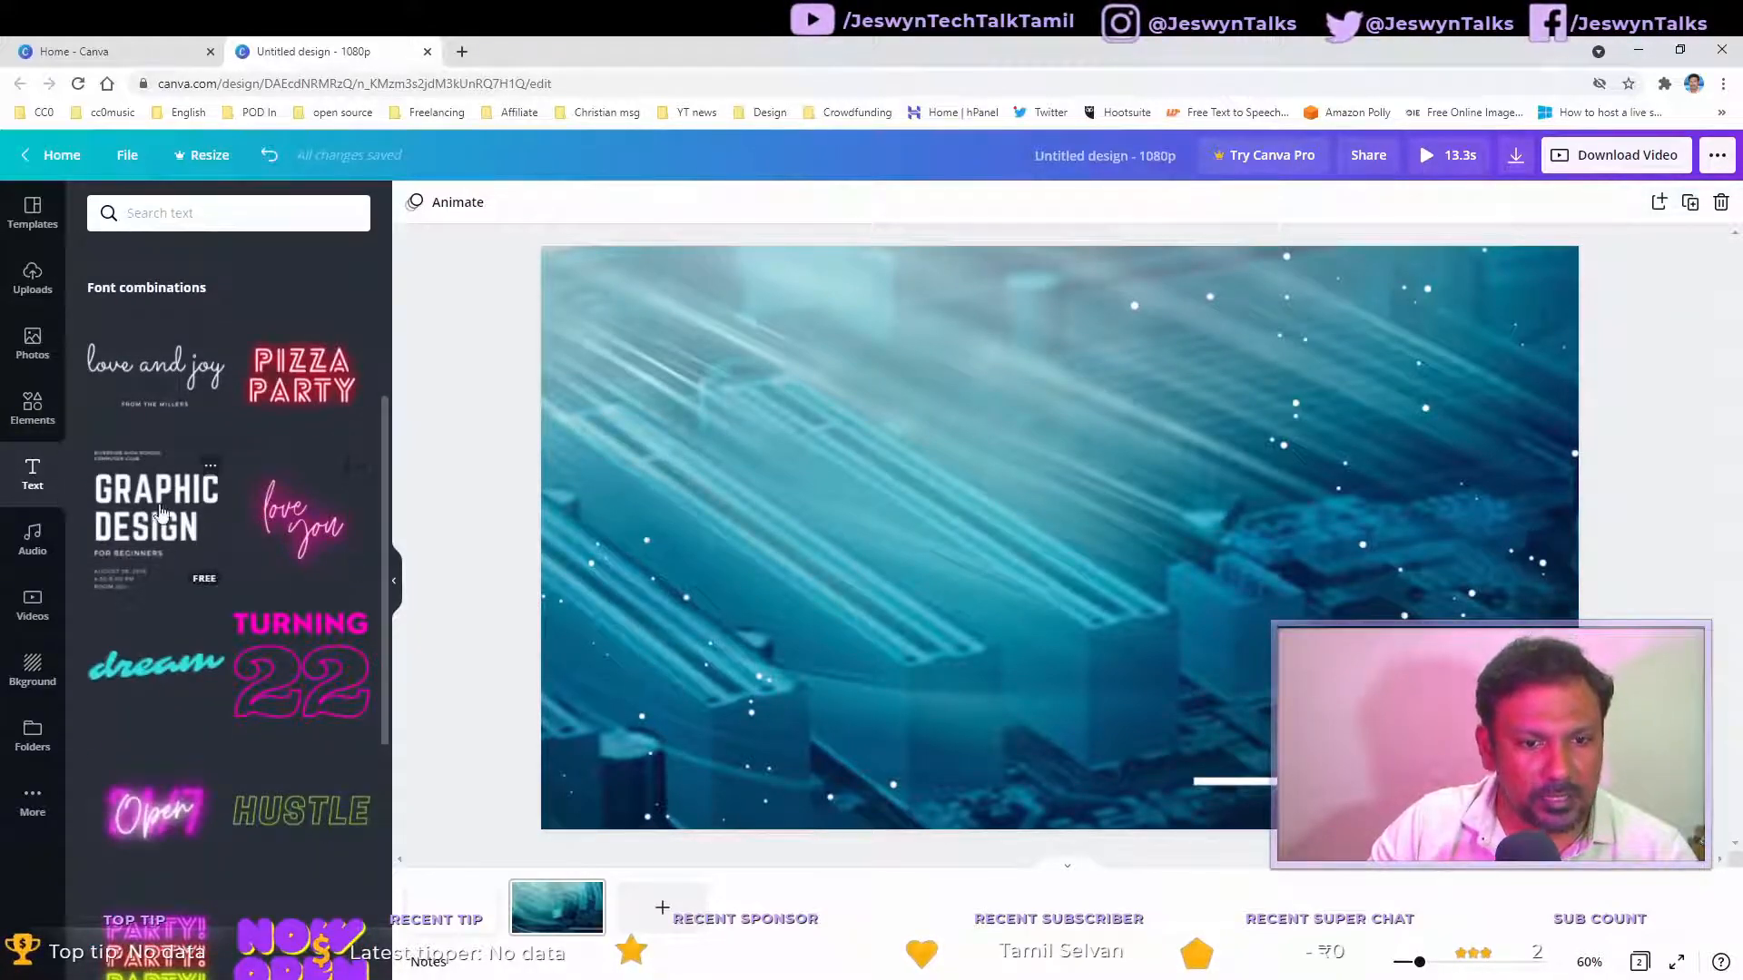
scroll(258, 544, "down", 6)
scroll(270, 555, "up", 2)
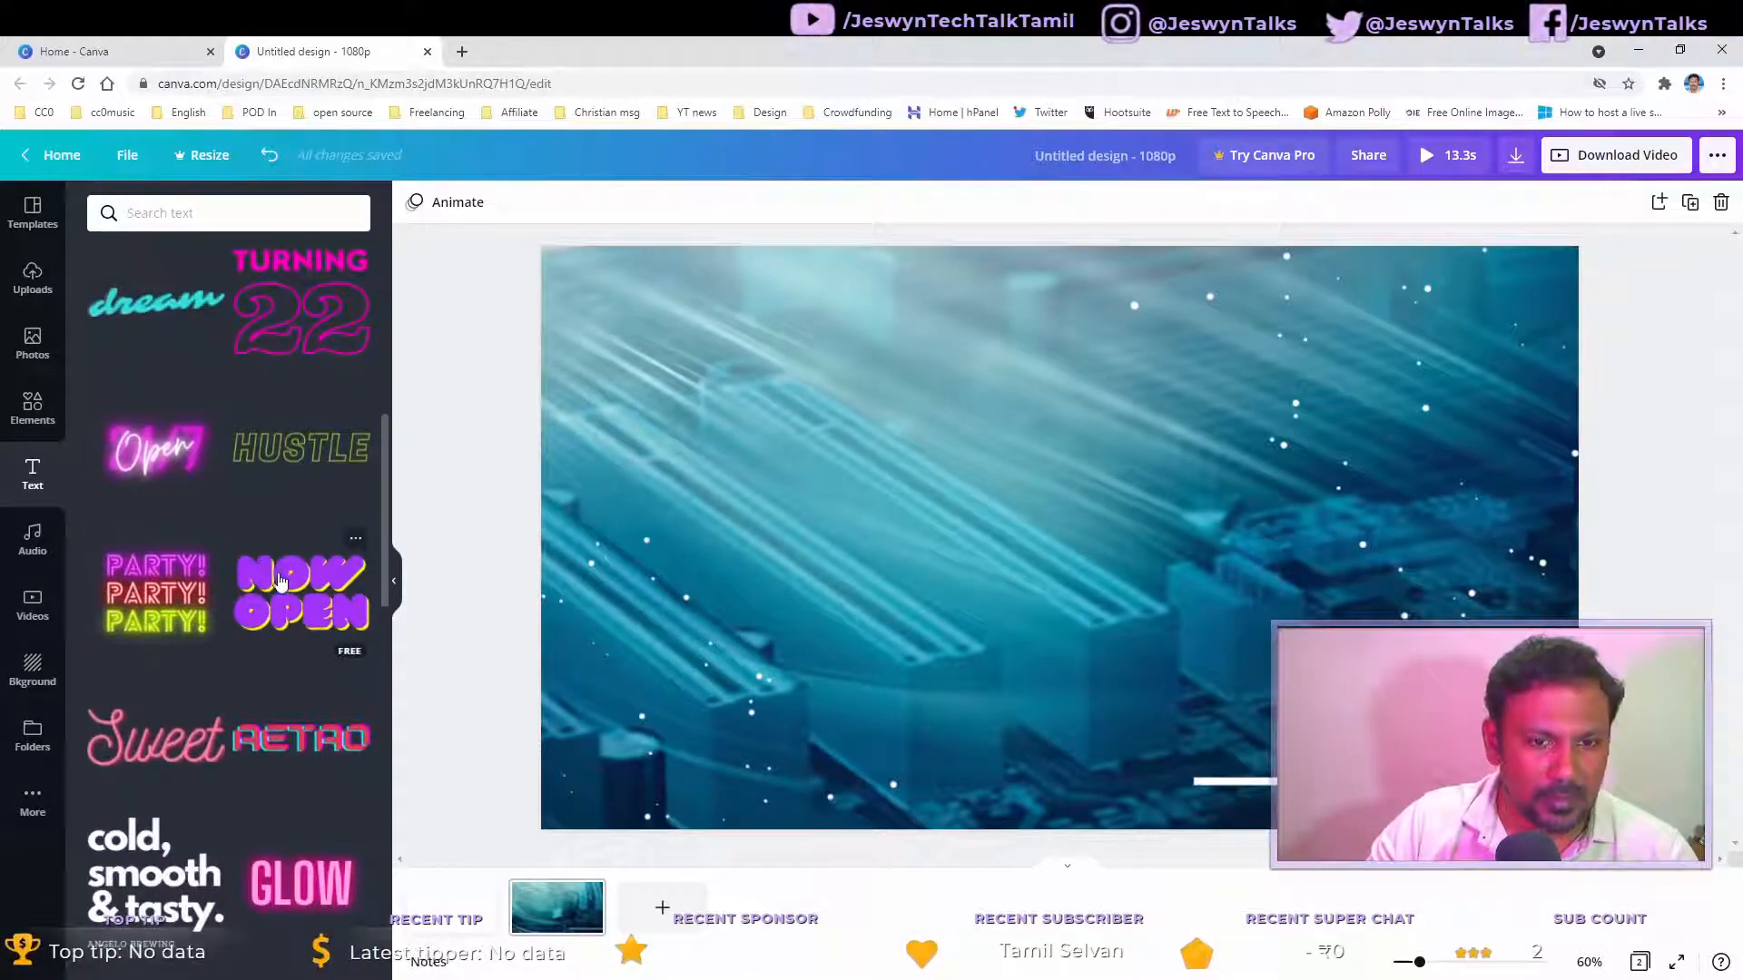
scroll(254, 574, "down", 5)
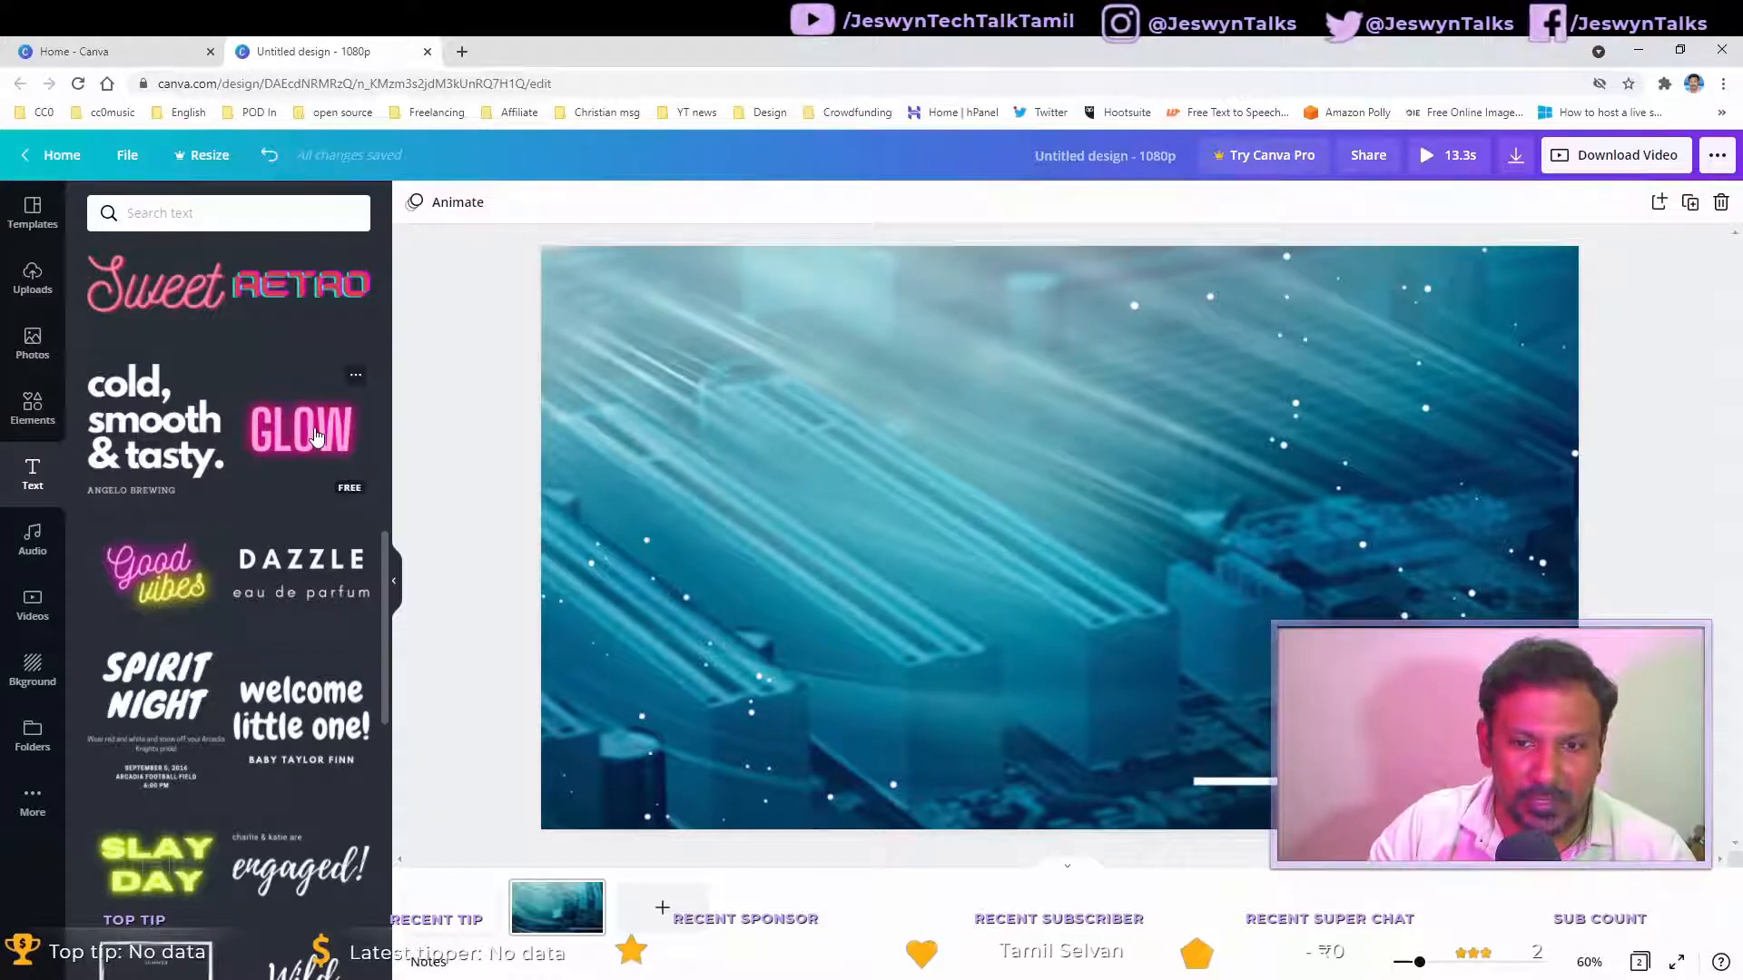
Step: Add the pink GLOW font combination to the video and enlarge it to font size 392
left_click(317, 437)
left_click(1407, 603)
left_click(1157, 565)
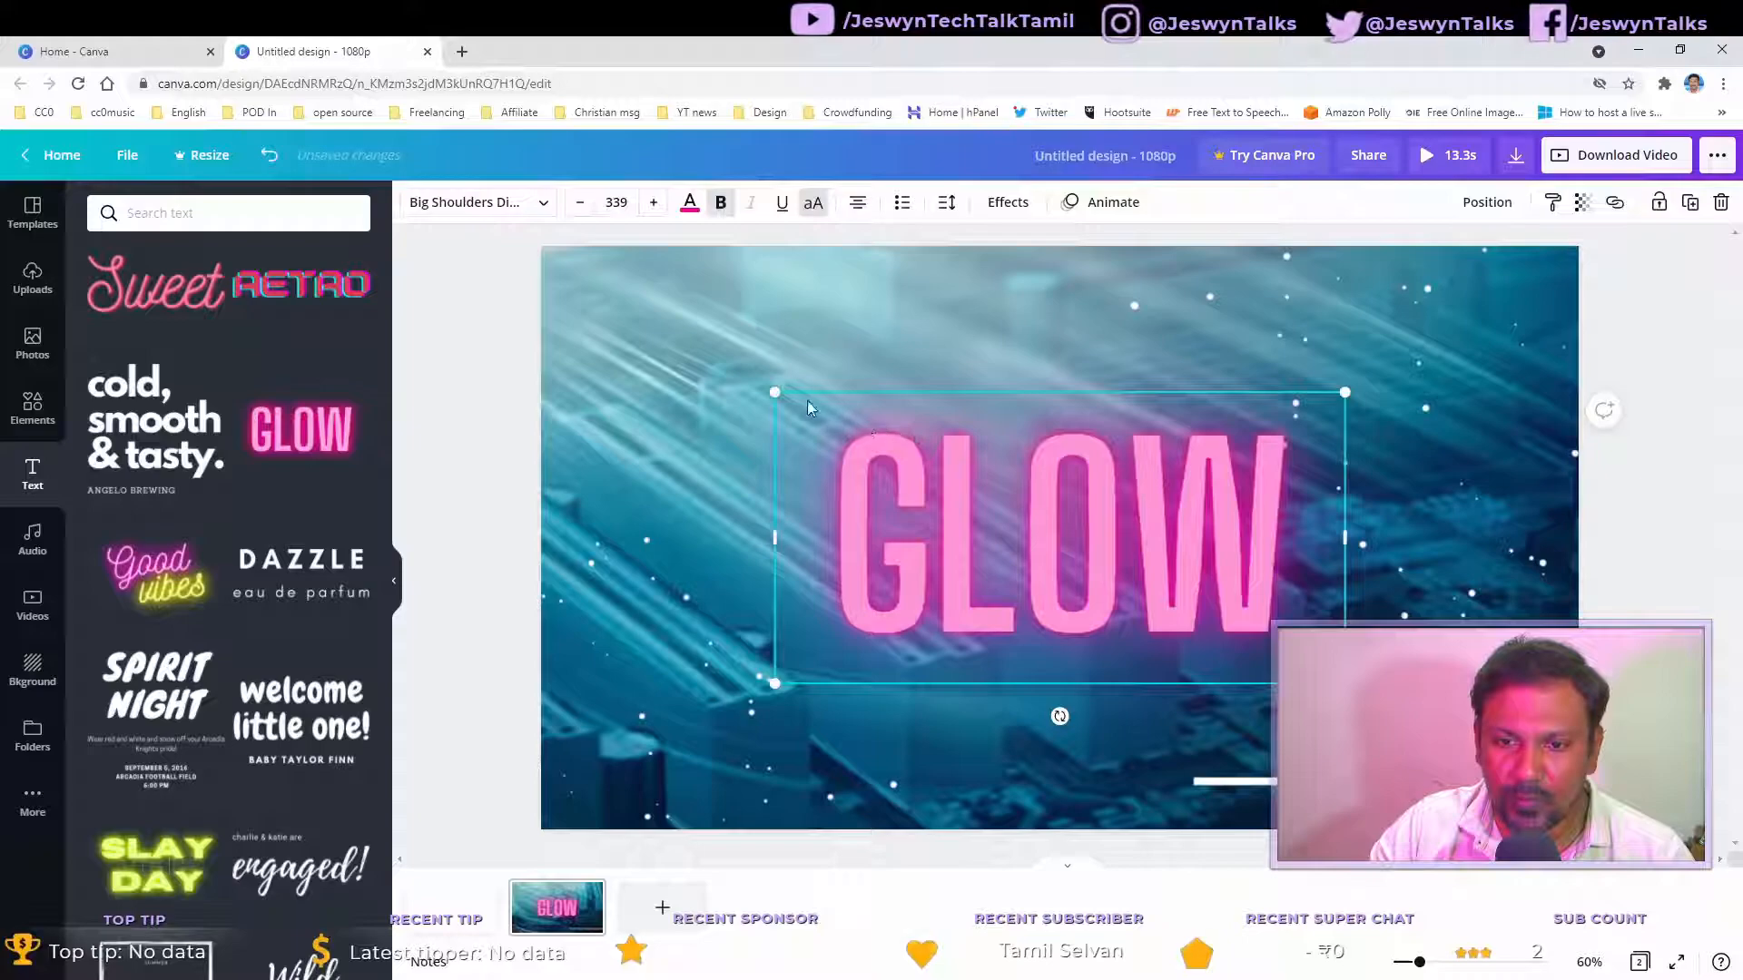
left_click_drag(775, 392, 687, 348)
left_click(1135, 498)
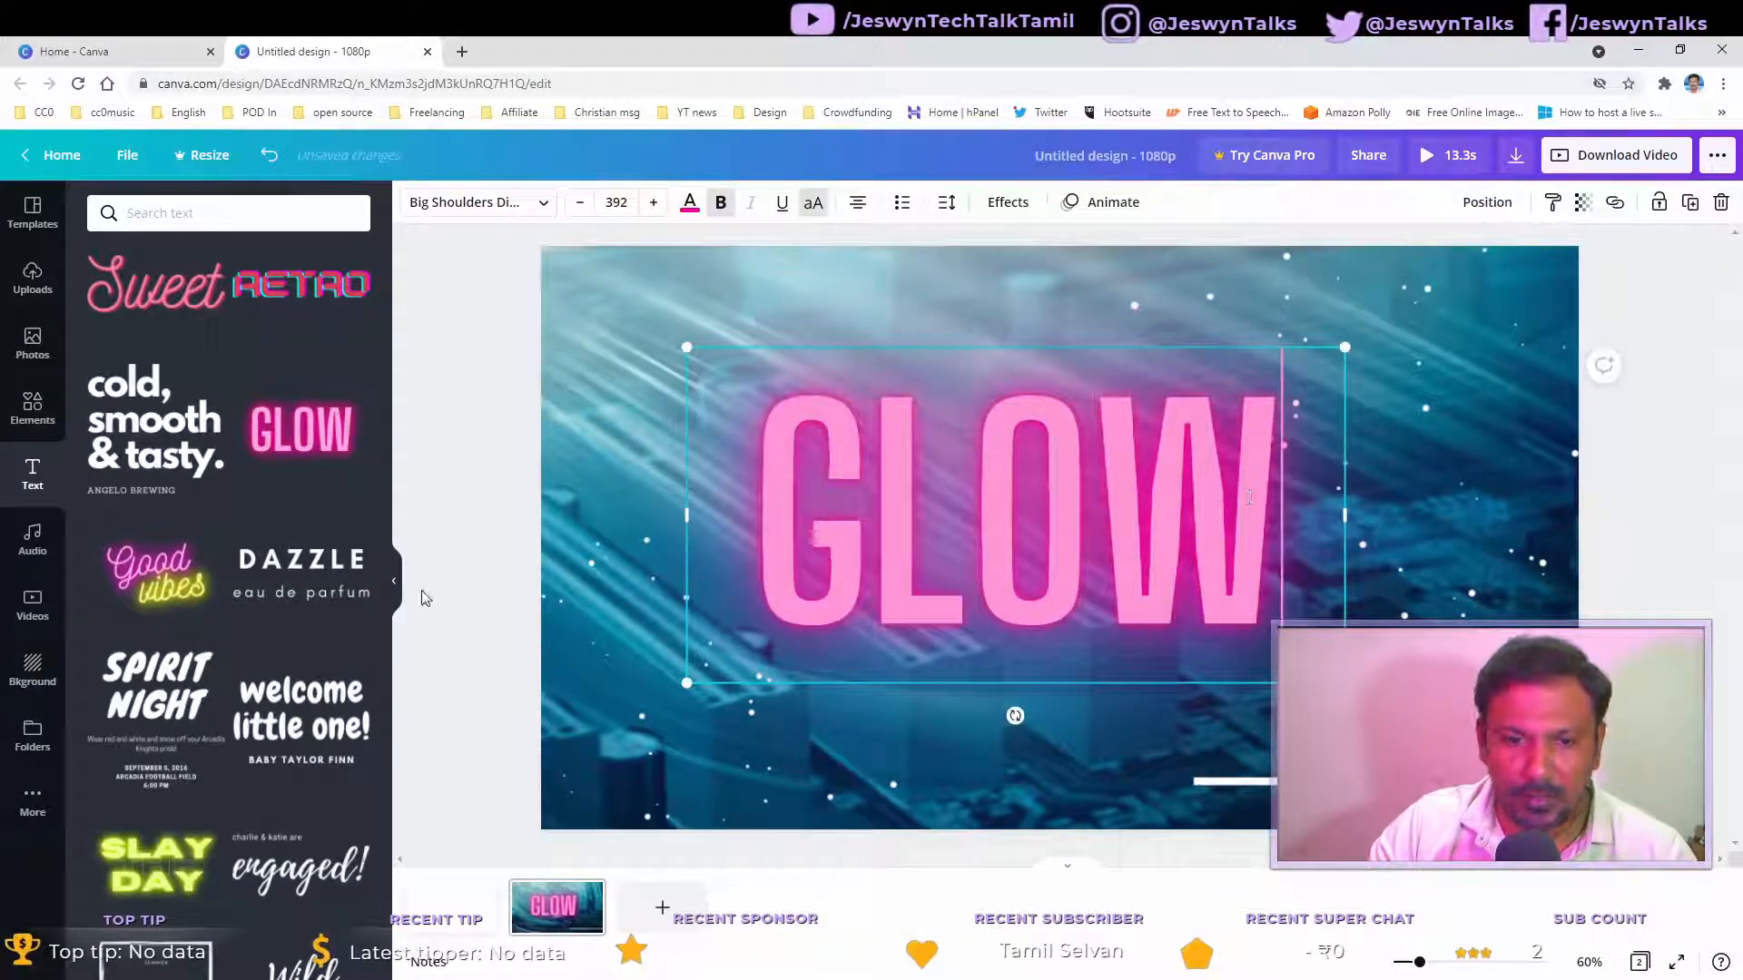
Step: Add the Goal Getter font combination and arrange it above the GLOW text
scroll(281, 646, "down", 6)
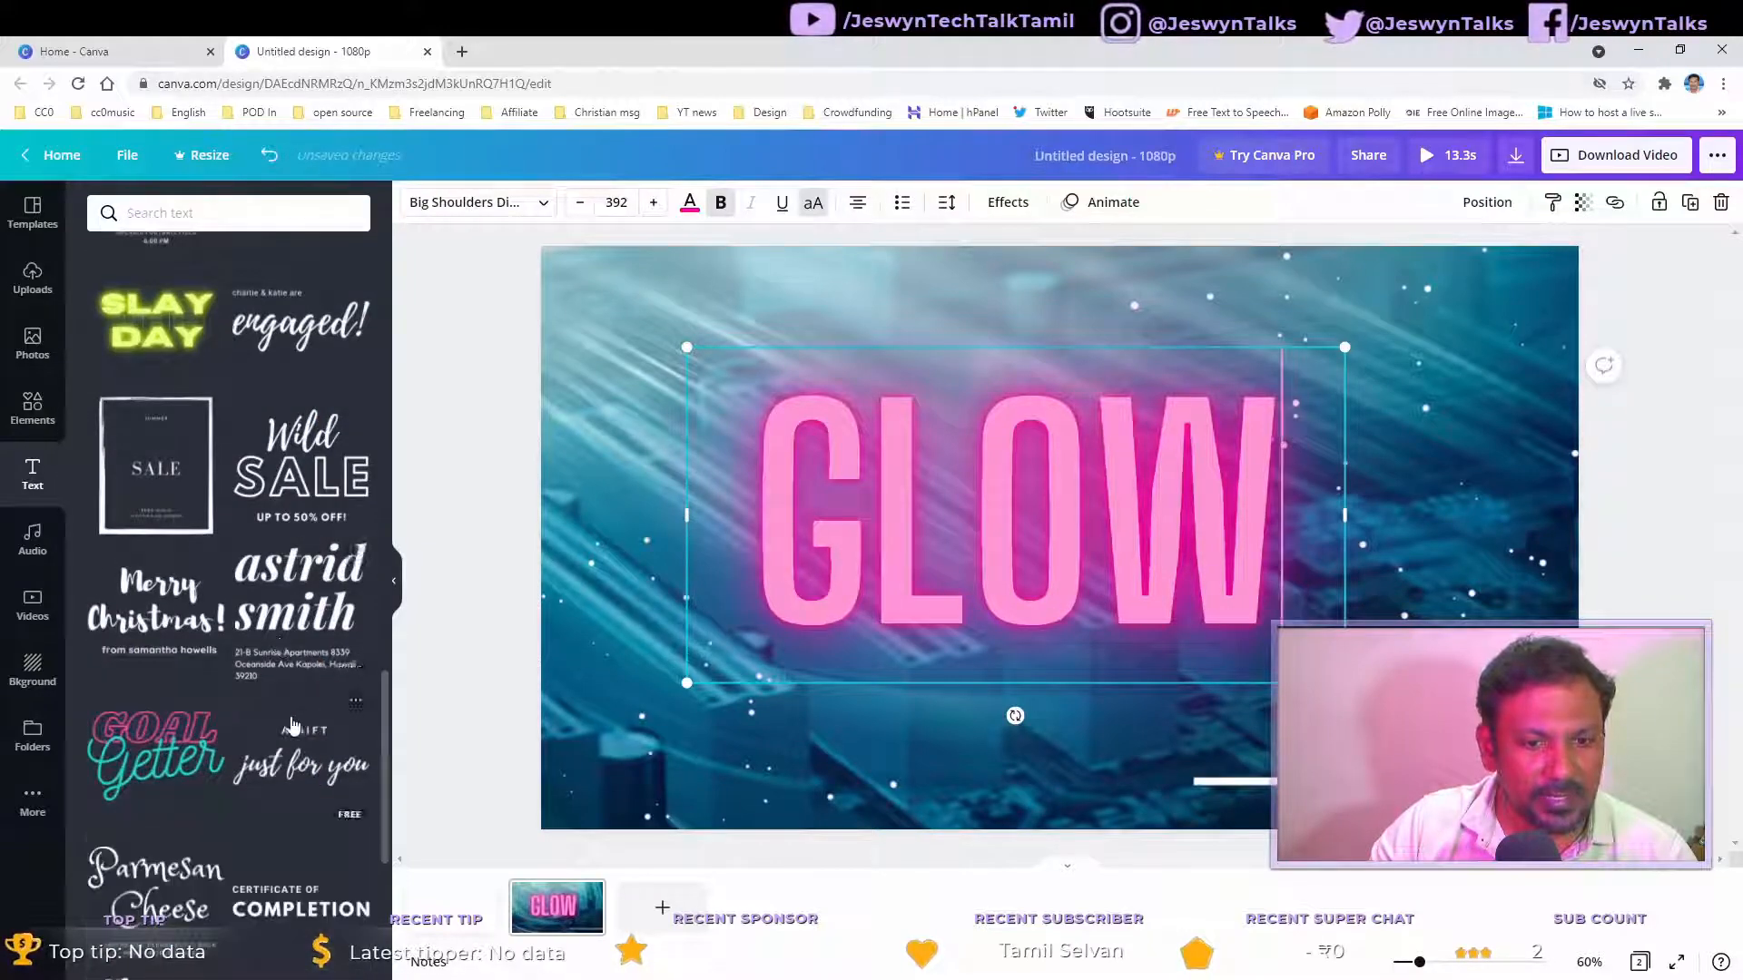
left_click(156, 754)
left_click_drag(980, 585, 1020, 354)
left_click_drag(1081, 582, 1094, 700)
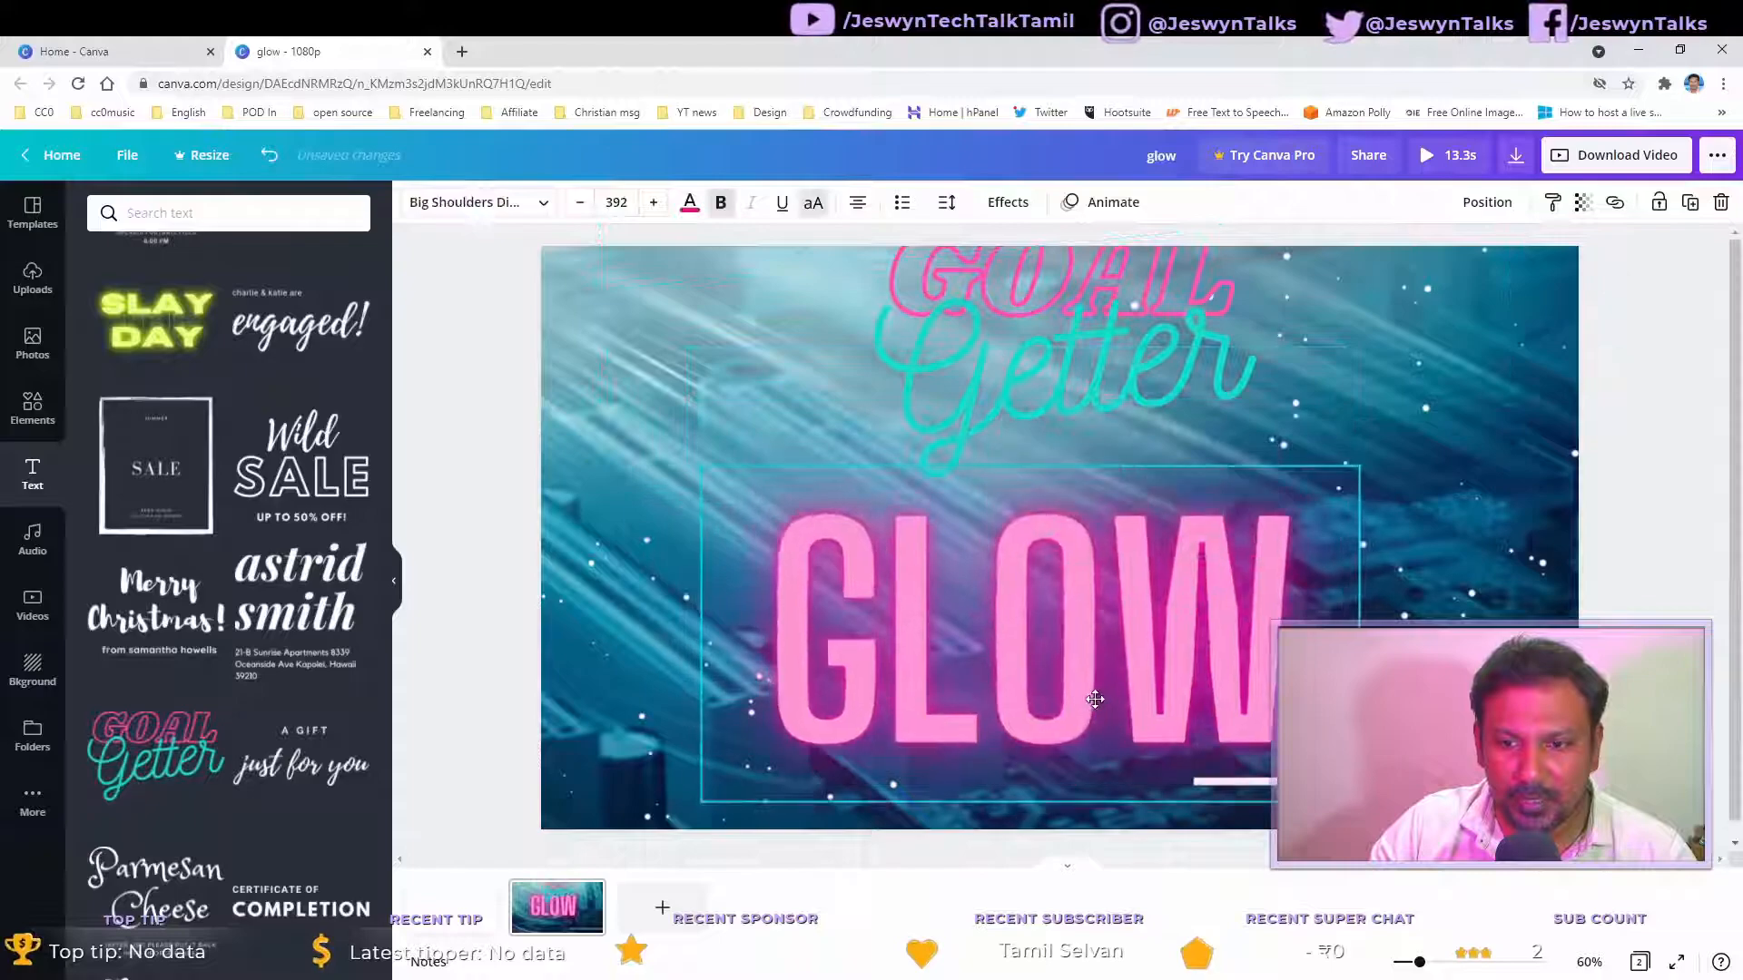
left_click_drag(1090, 358, 1082, 405)
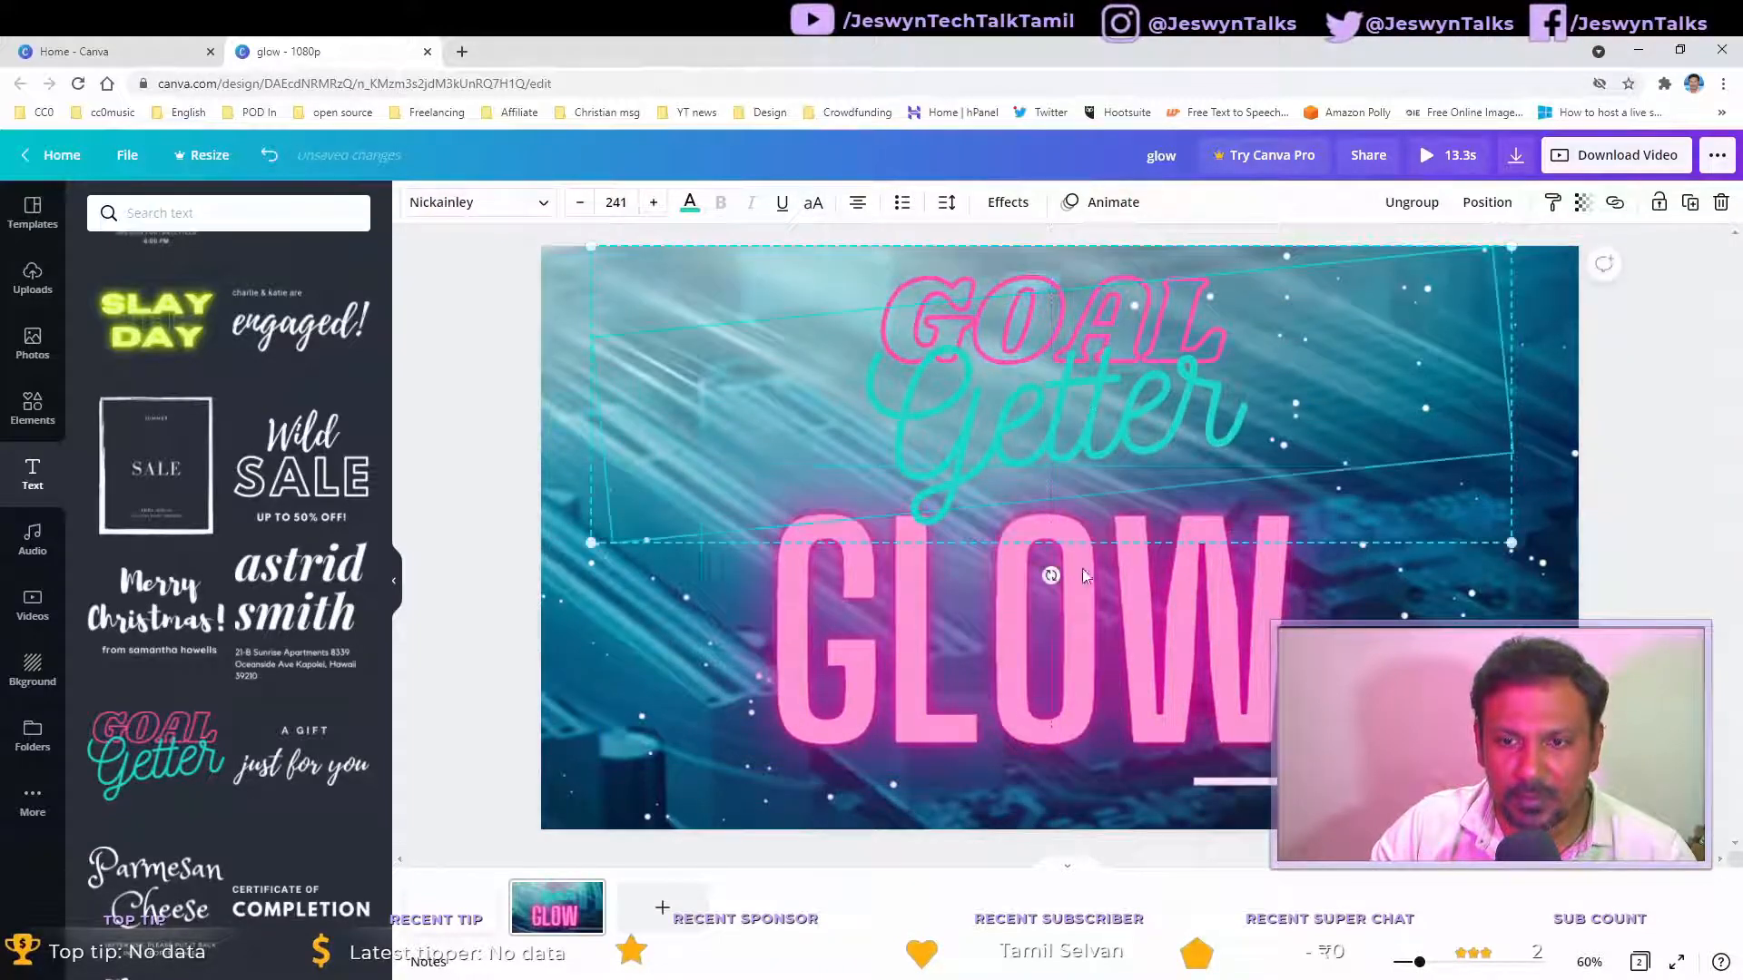
Step: Delete the GLOW text from the design
left_click(1114, 714)
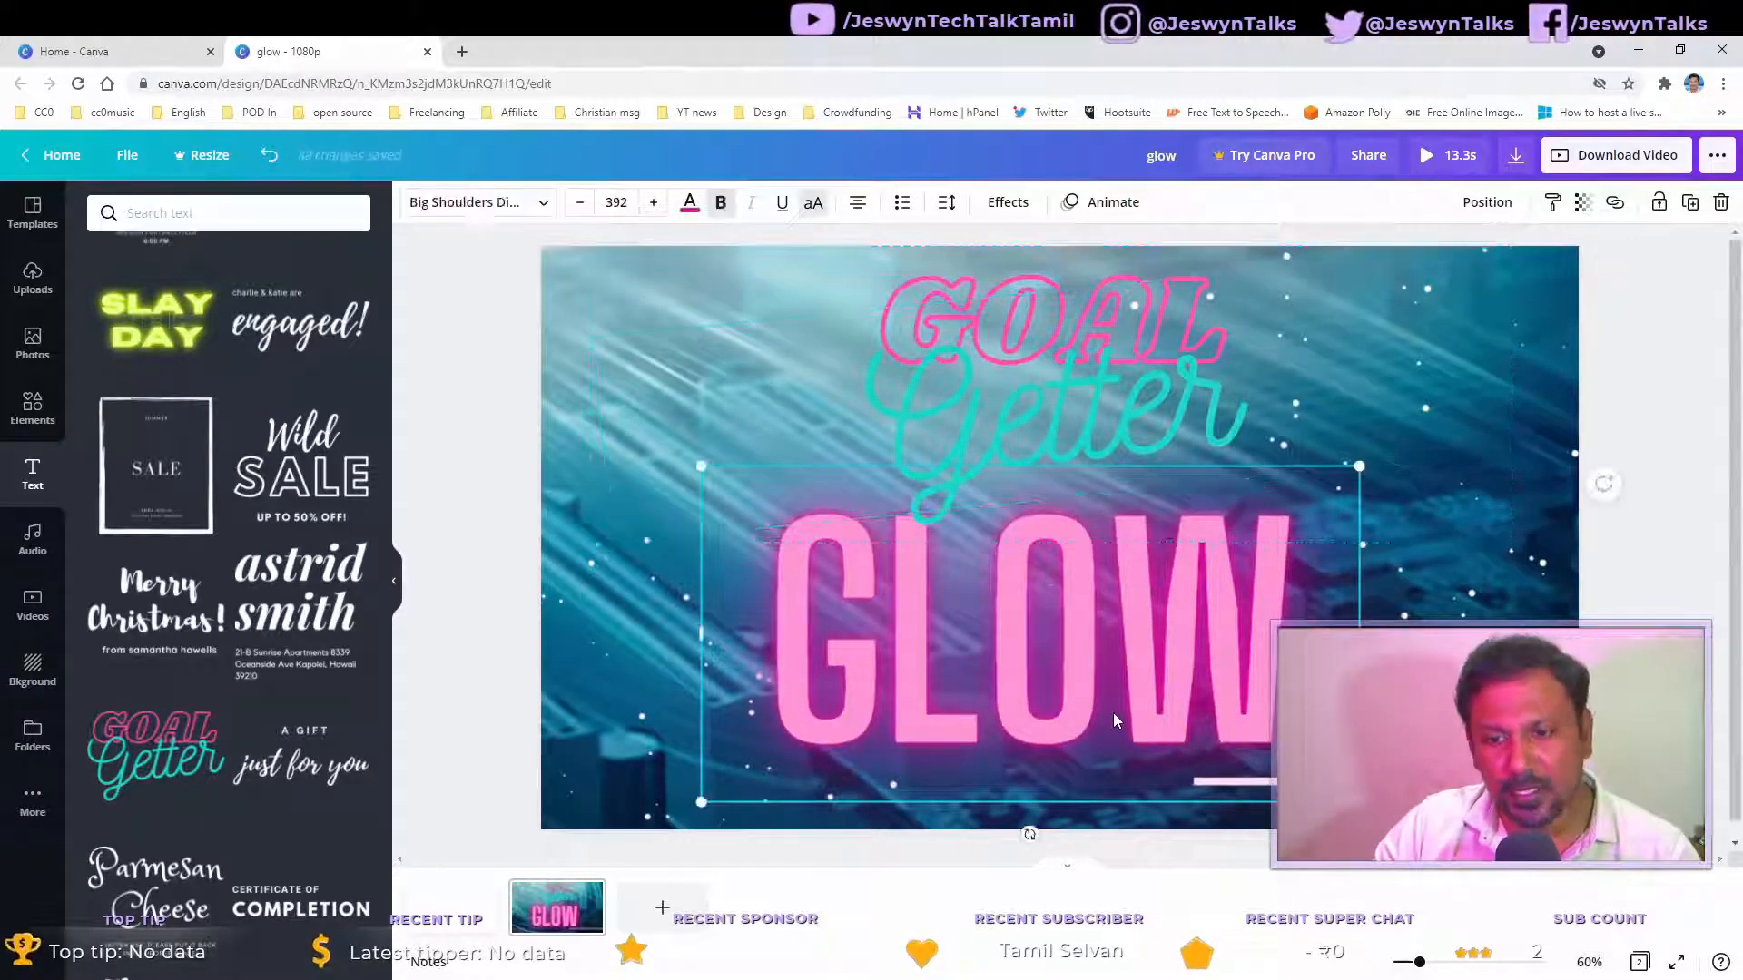
key("Delete")
Step: Scroll the font combinations and add the green glowing CHEERS! text
left_click(1101, 308)
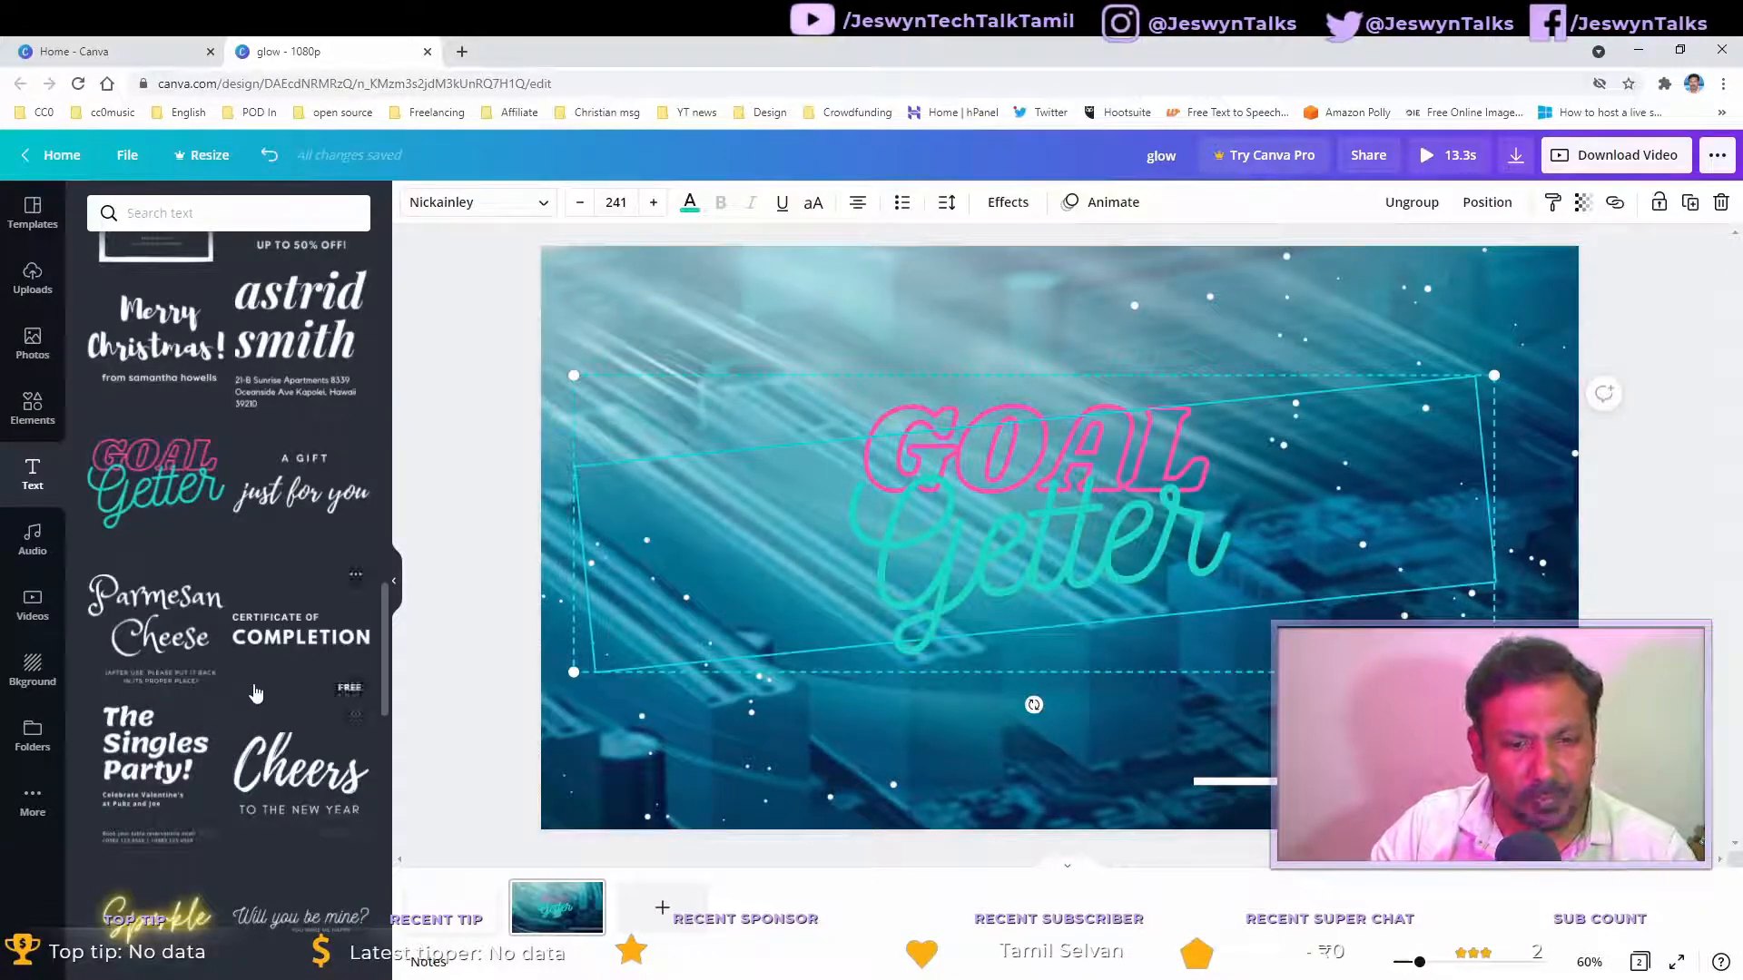
scroll(256, 694, "down", 2)
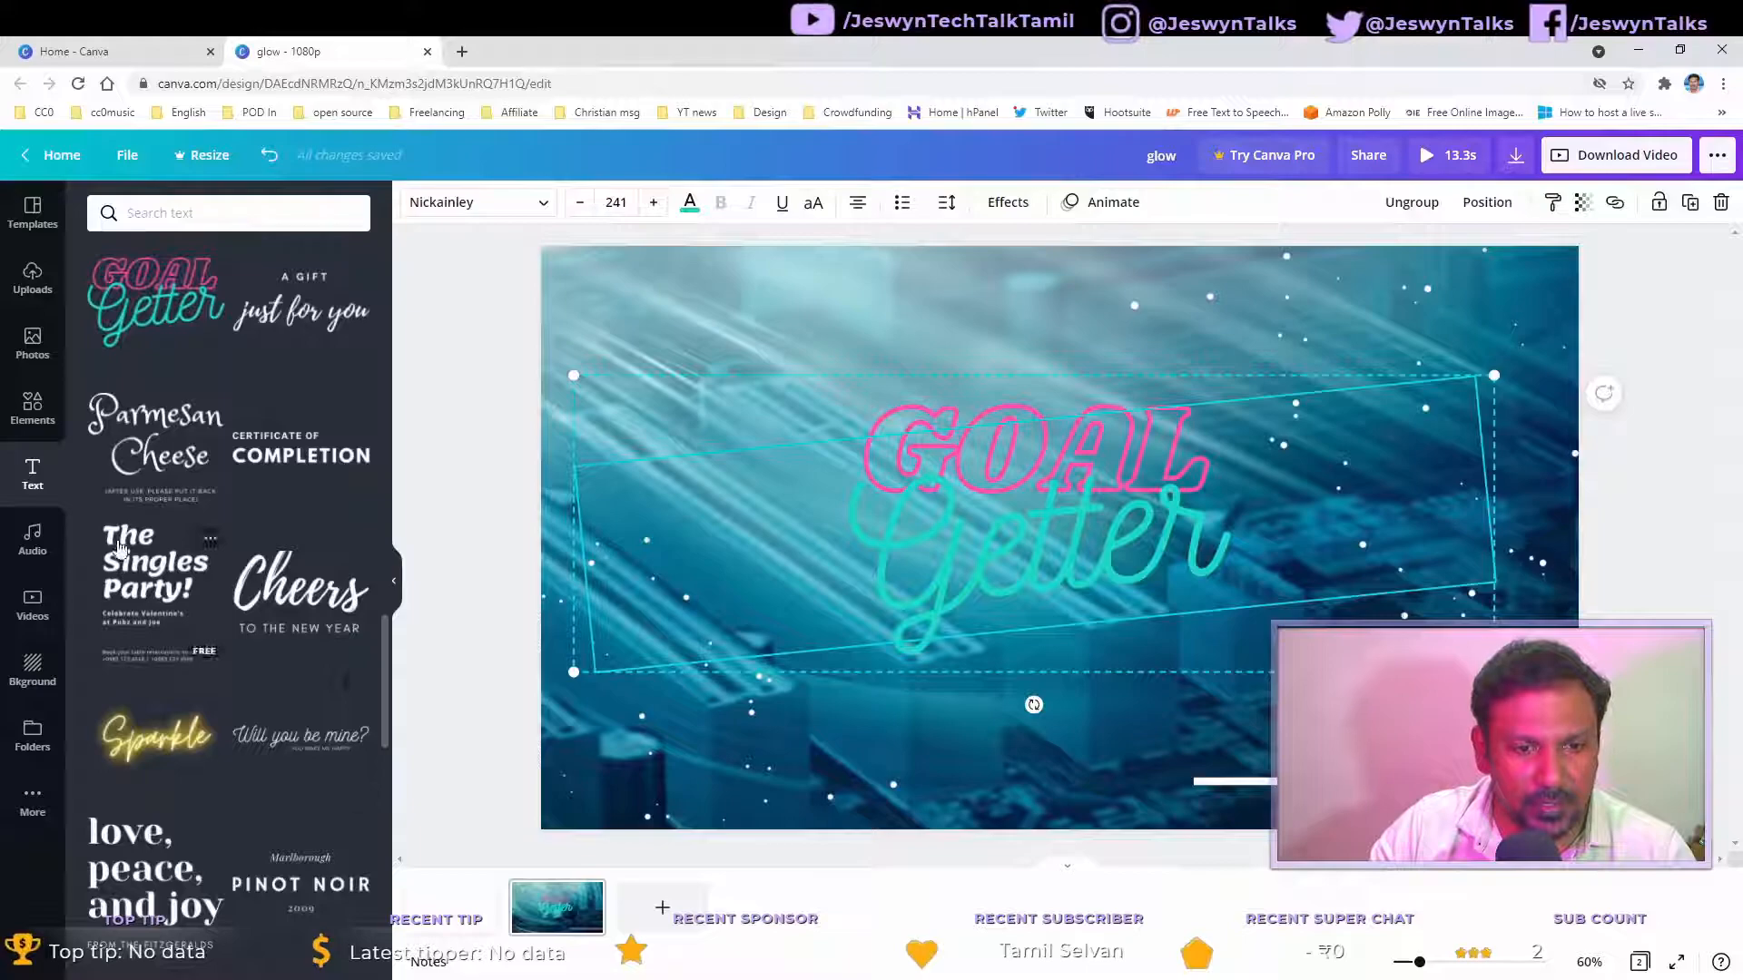
scroll(254, 599, "down", 1)
scroll(262, 628, "down", 2)
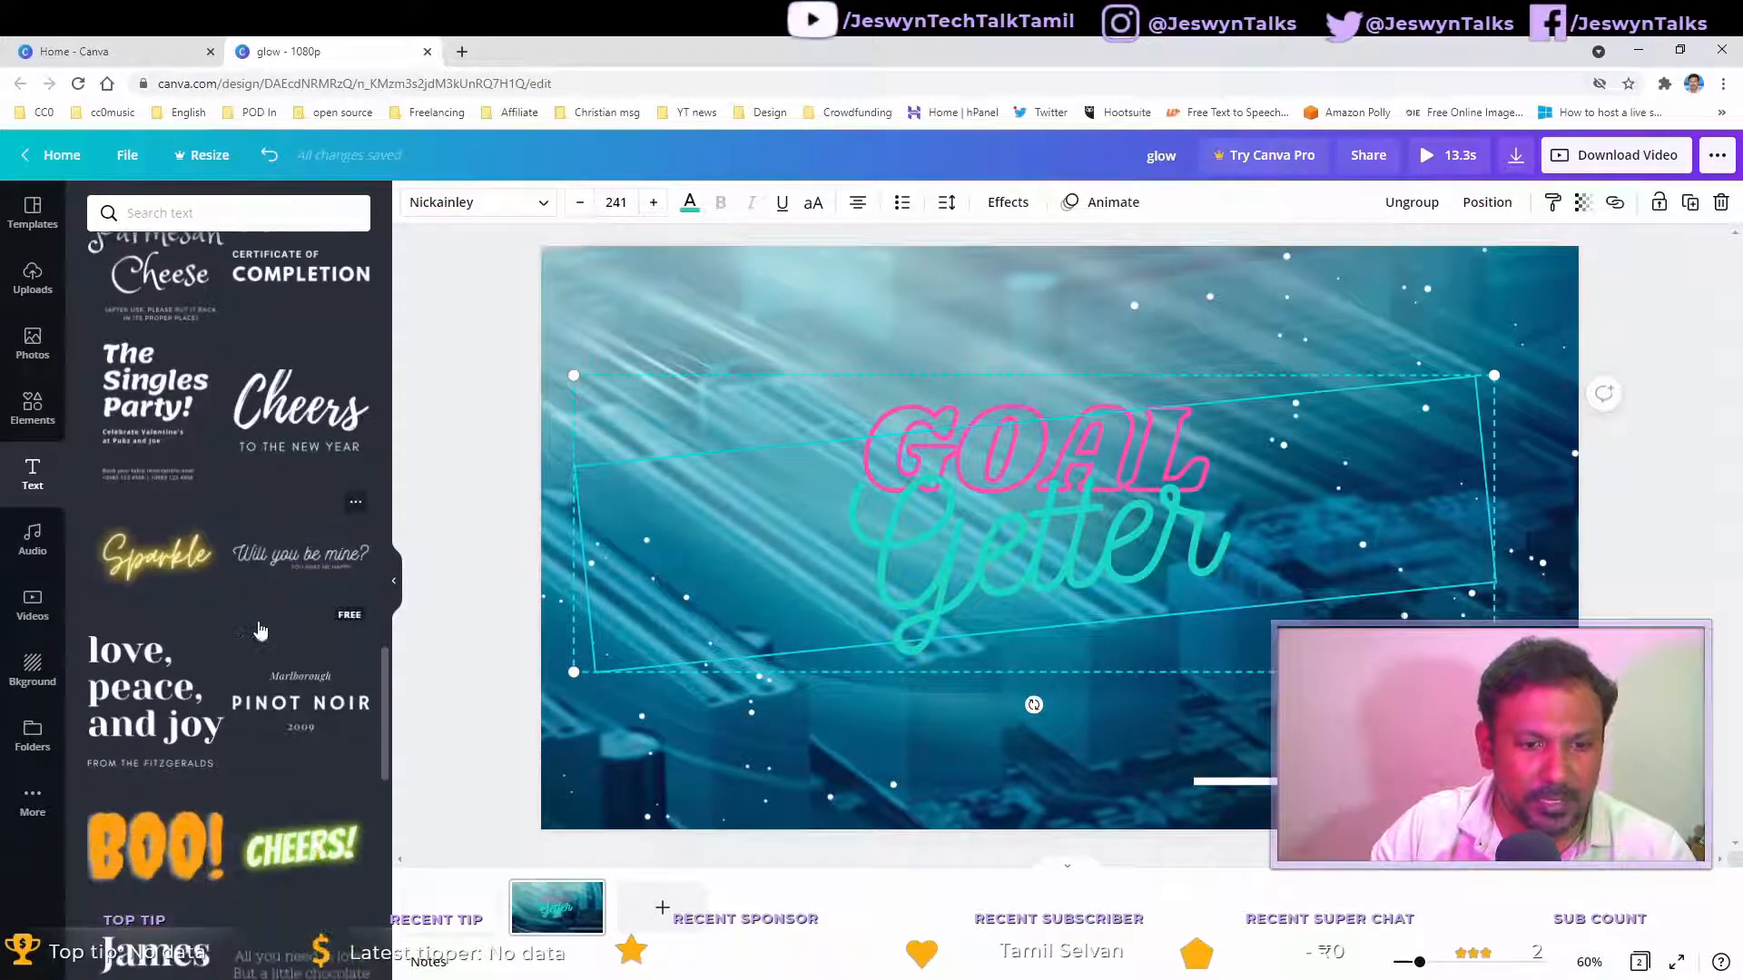
scroll(255, 630, "down", 2)
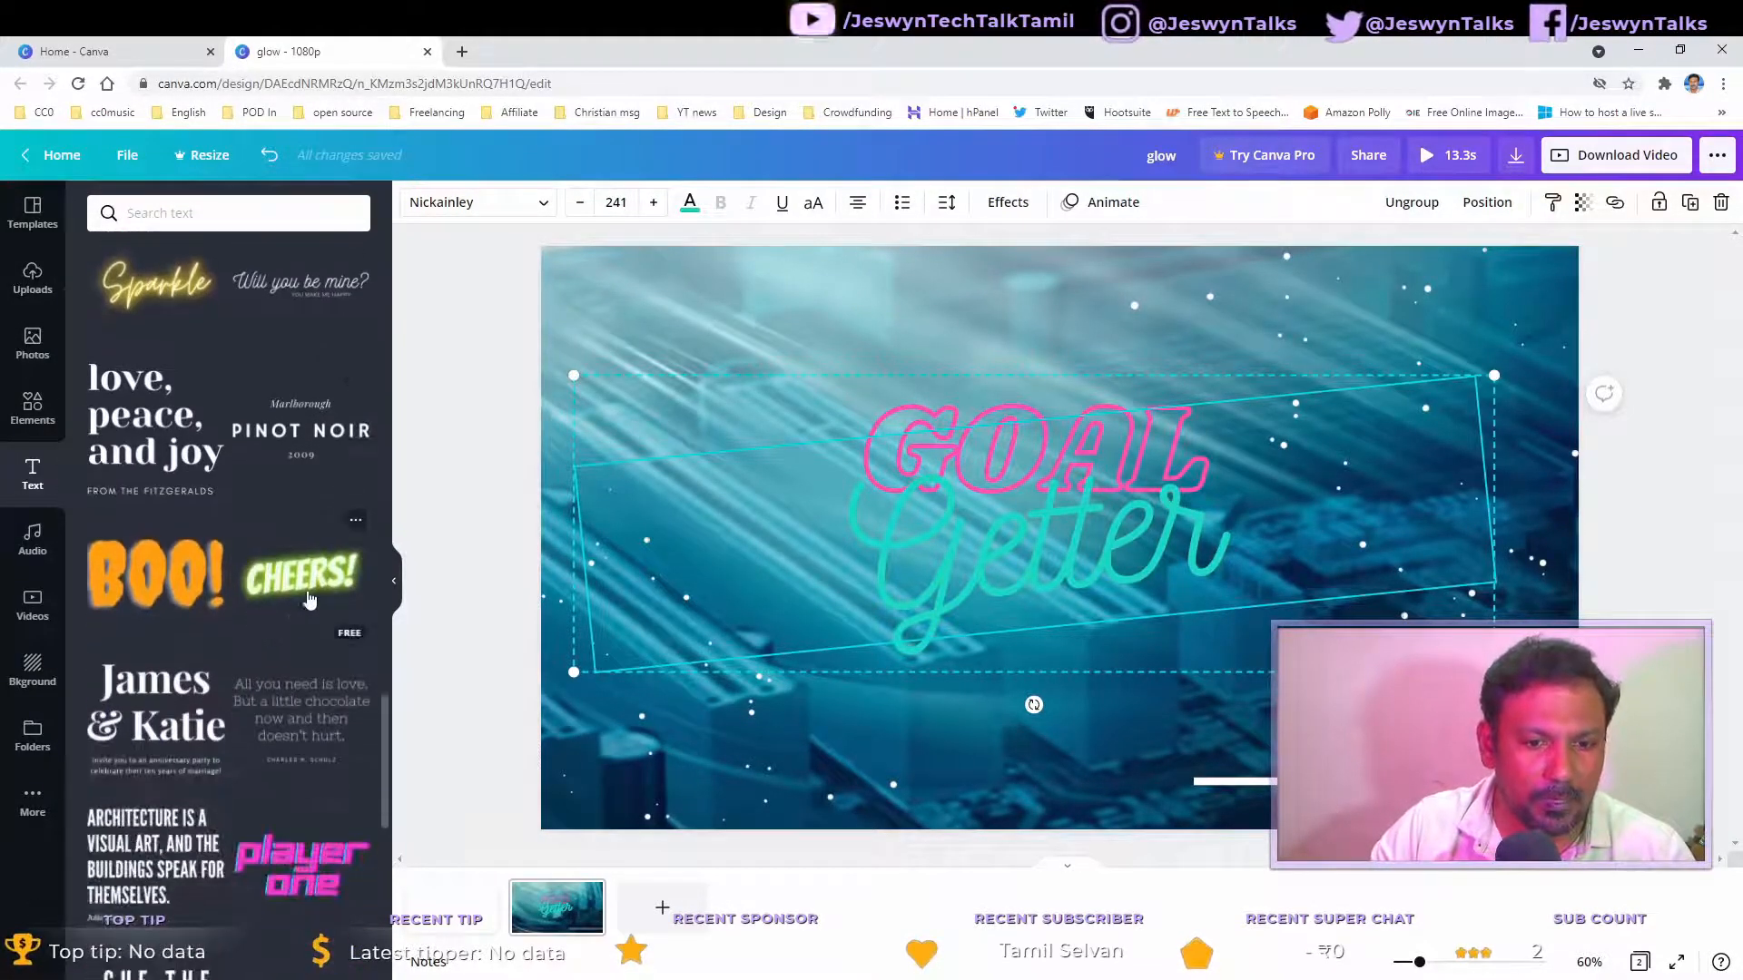
left_click(317, 582)
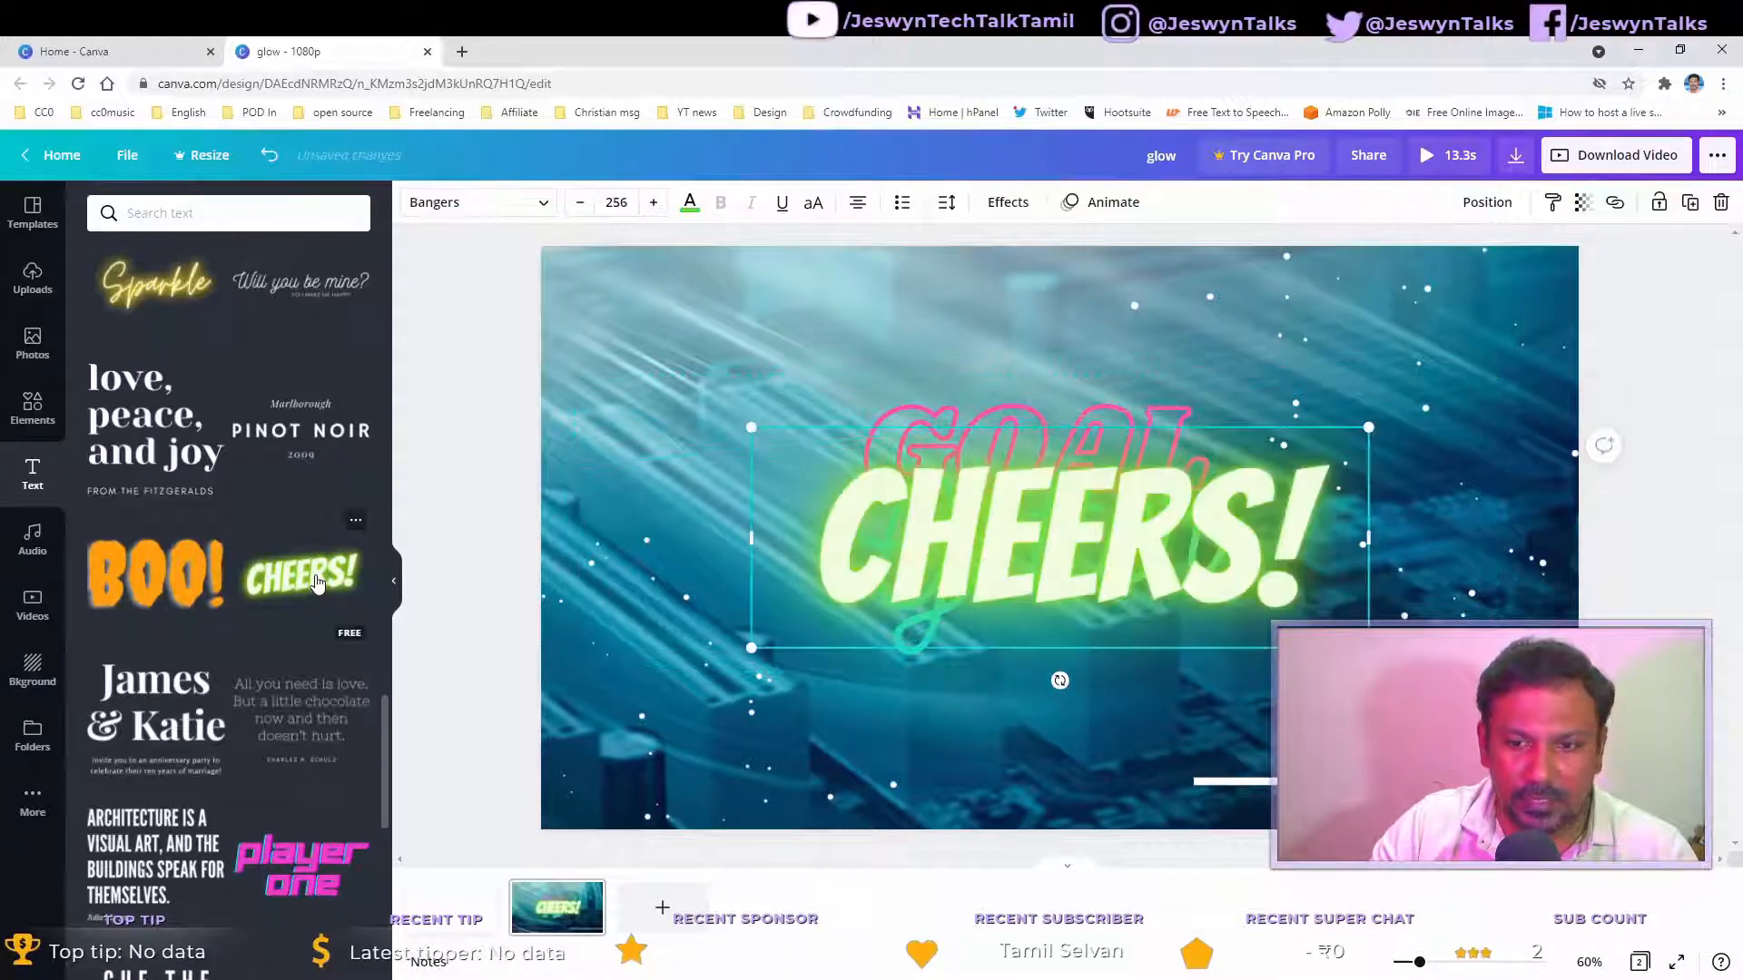
Step: Move the CHEERS! text aside and delete both parts of the Goal Getter text
left_click_drag(1153, 517, 1112, 665)
left_click(1089, 476)
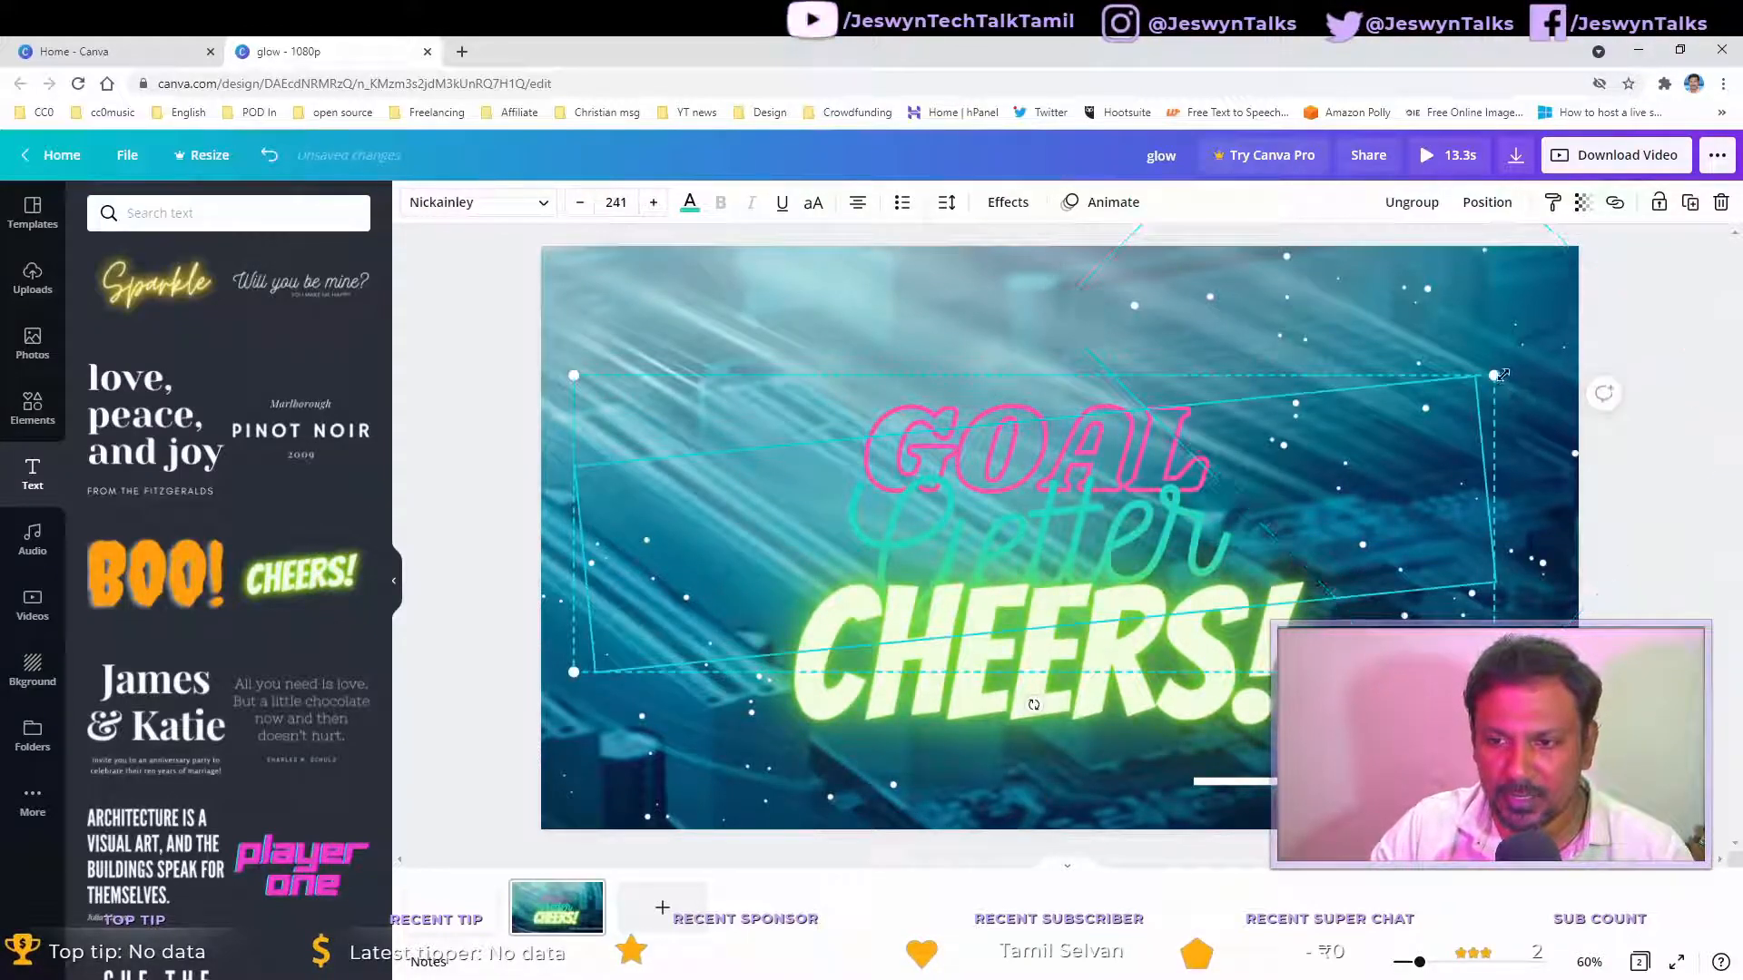
left_click(724, 481)
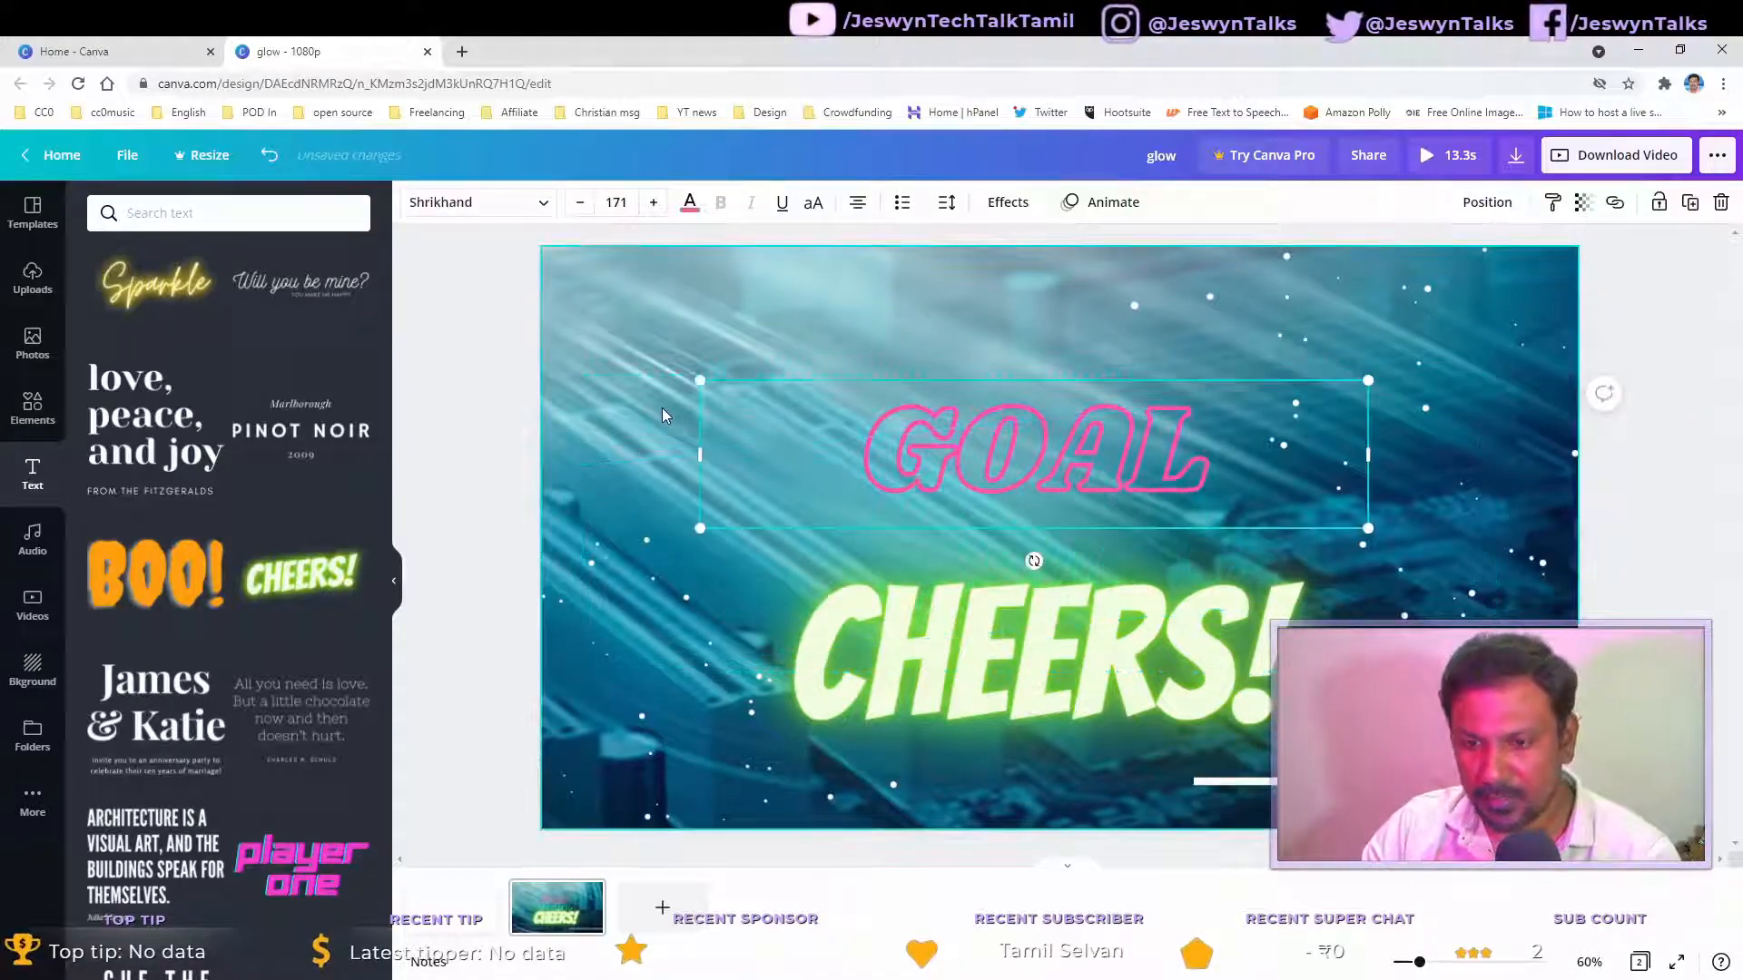
key("BackSpace")
left_click(1103, 469)
left_click(1053, 471)
key("Delete")
Step: Move the CHEERS! text up to the upper middle of the frame
left_click(1041, 710)
left_click_drag(1041, 710, 1041, 520)
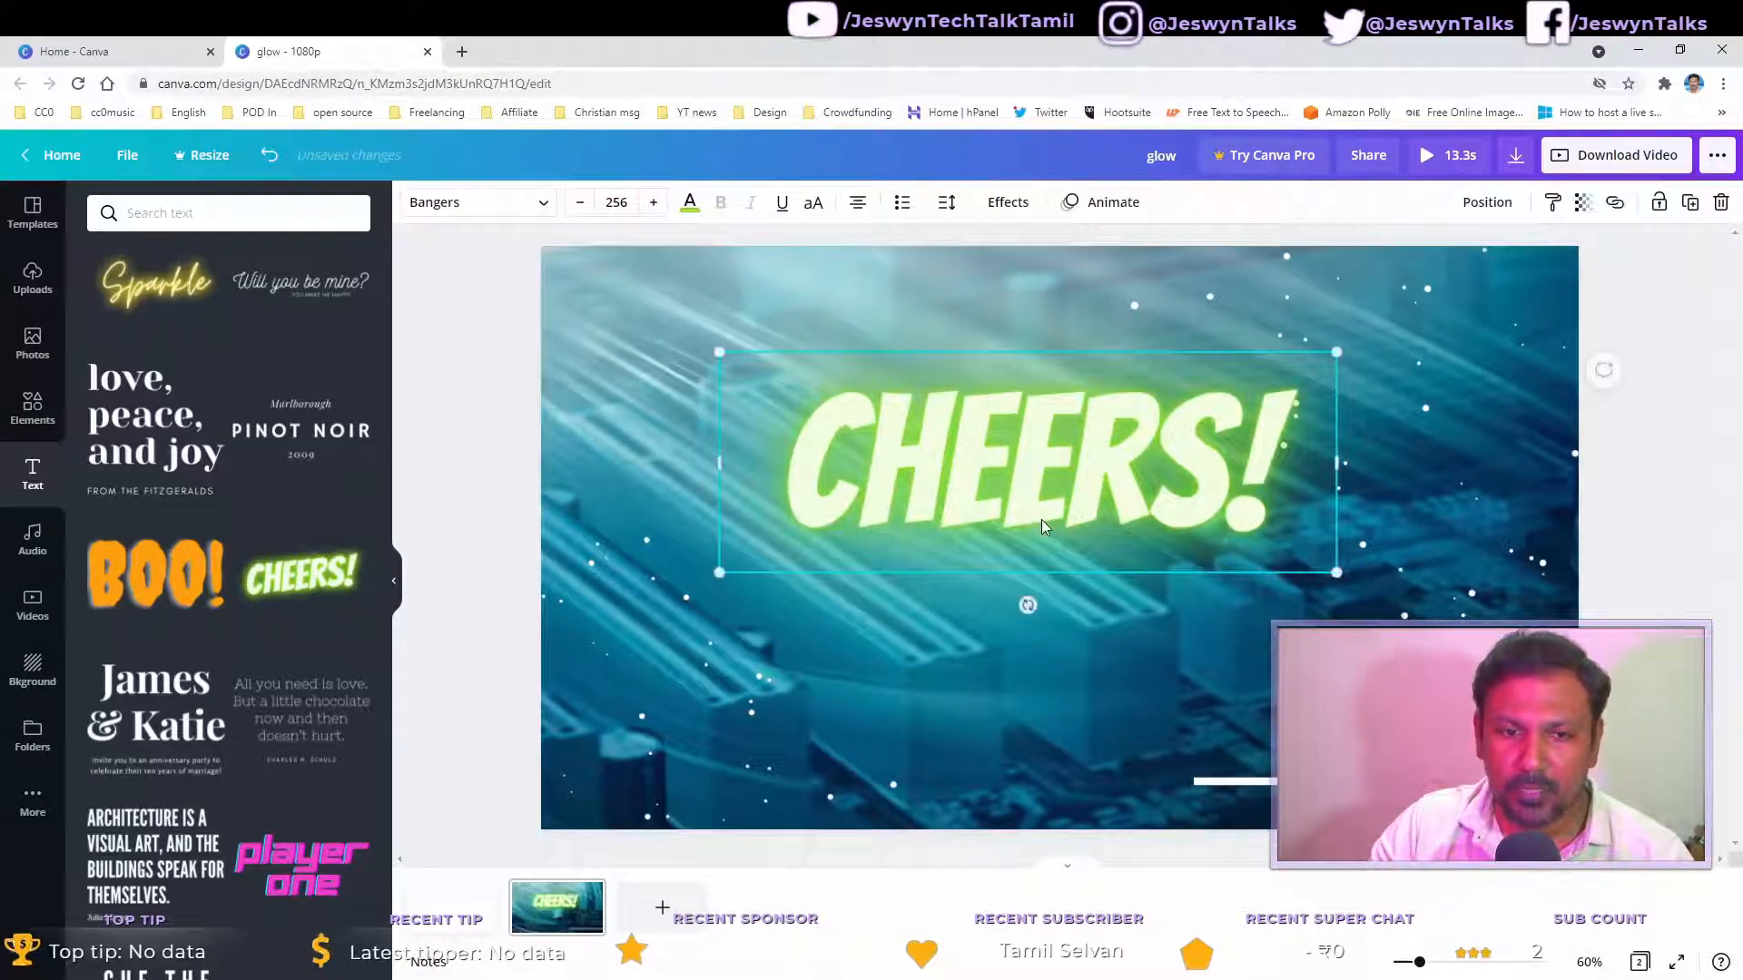
scroll(269, 695, "down", 2)
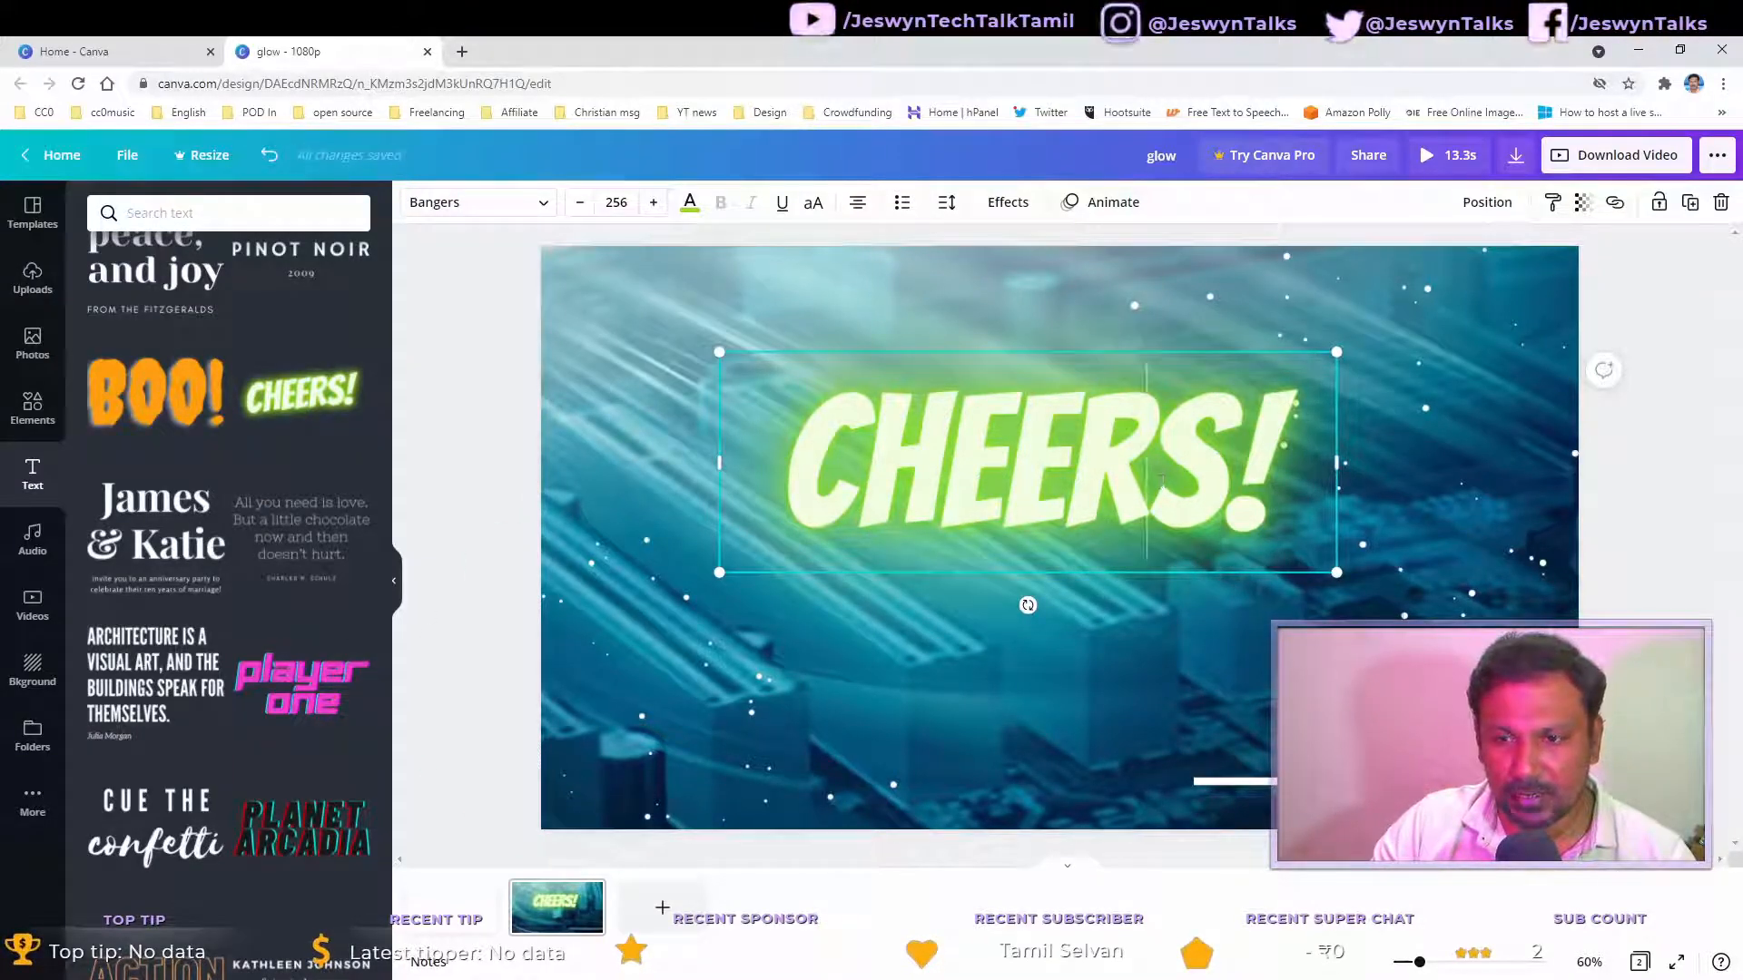
Step: Replace the CHEERS! wording with the creator's name in capital letters
key("BackSpace")
key("BackSpace")
key("BackSpace")
key("BackSpace")
key("BackSpace")
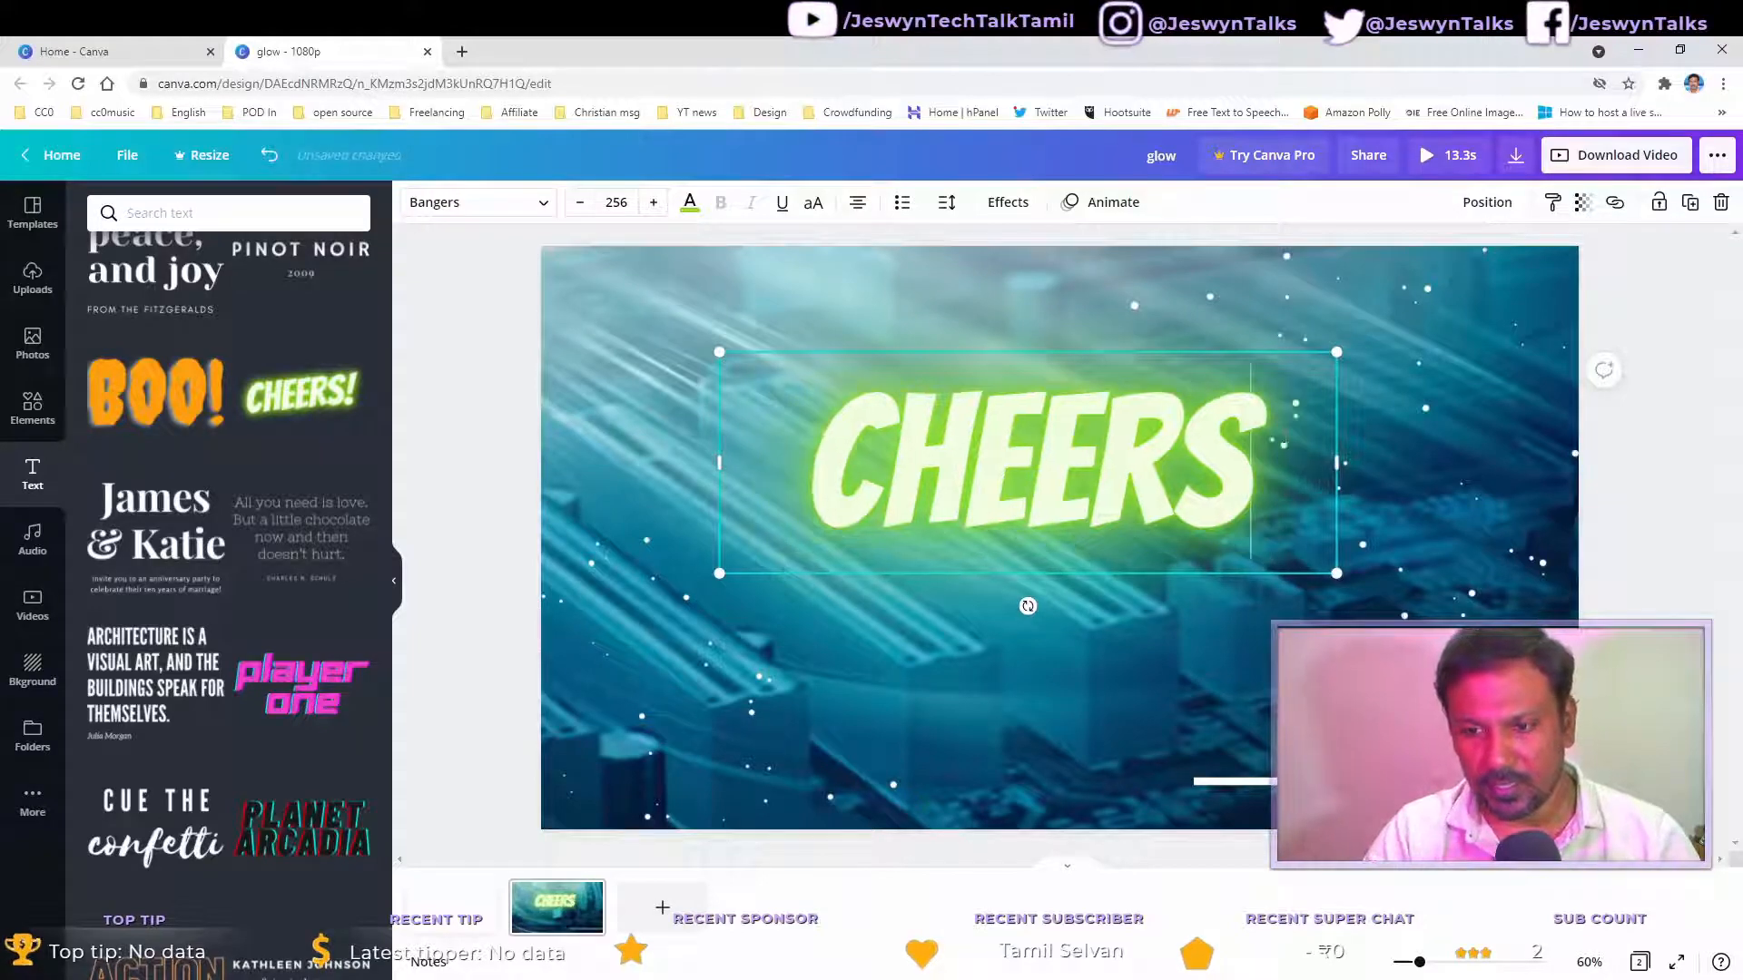
key("BackSpace")
key("BackSpace")
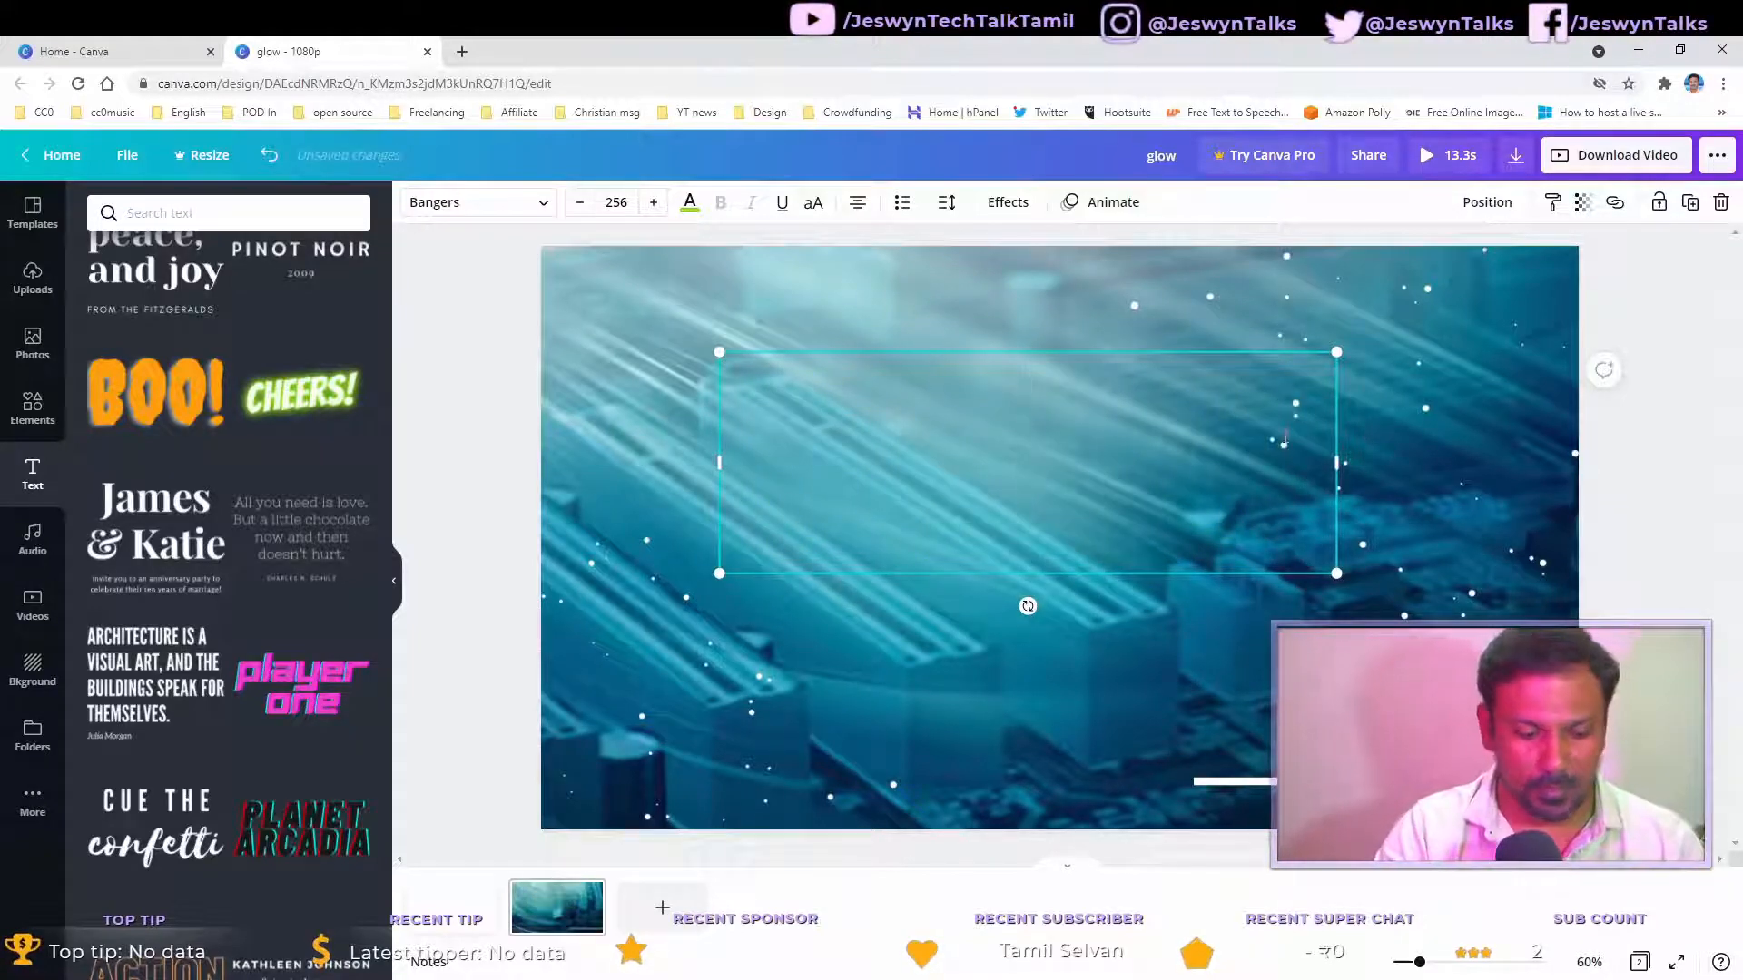
type("JEW")
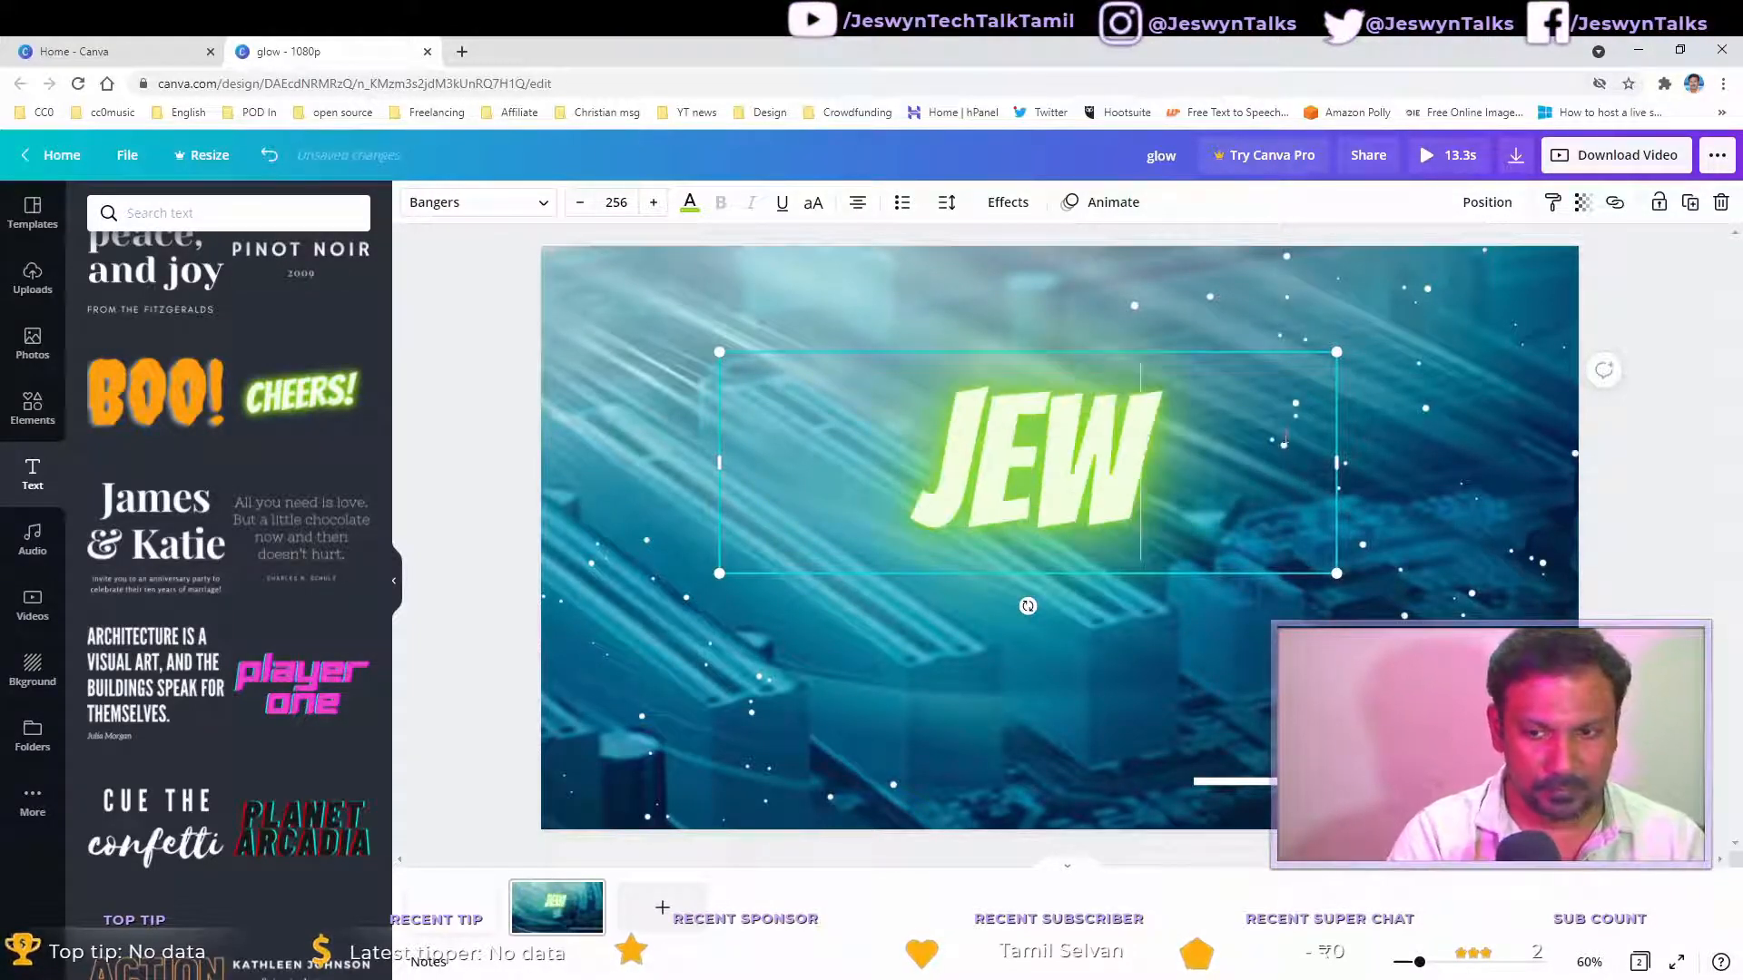
key("BackSpace")
type("SWYN")
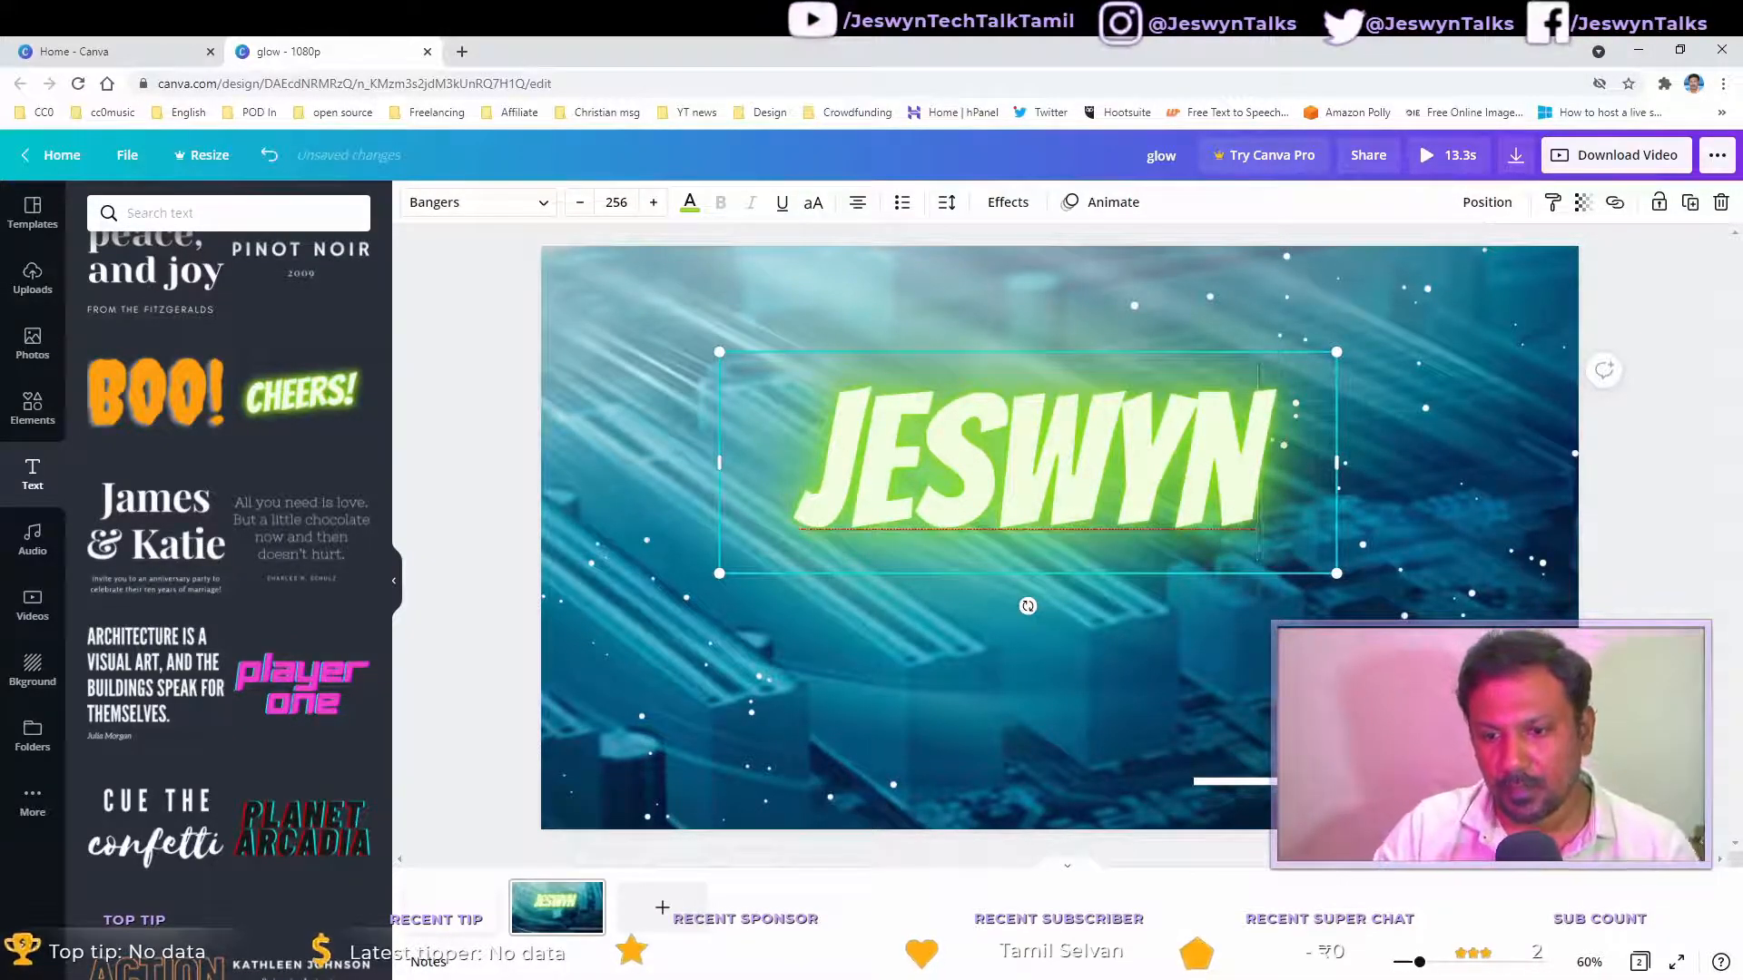
Step: Resize the name text smaller and reduce its font size to 184
left_click(1086, 655)
left_click(1099, 515)
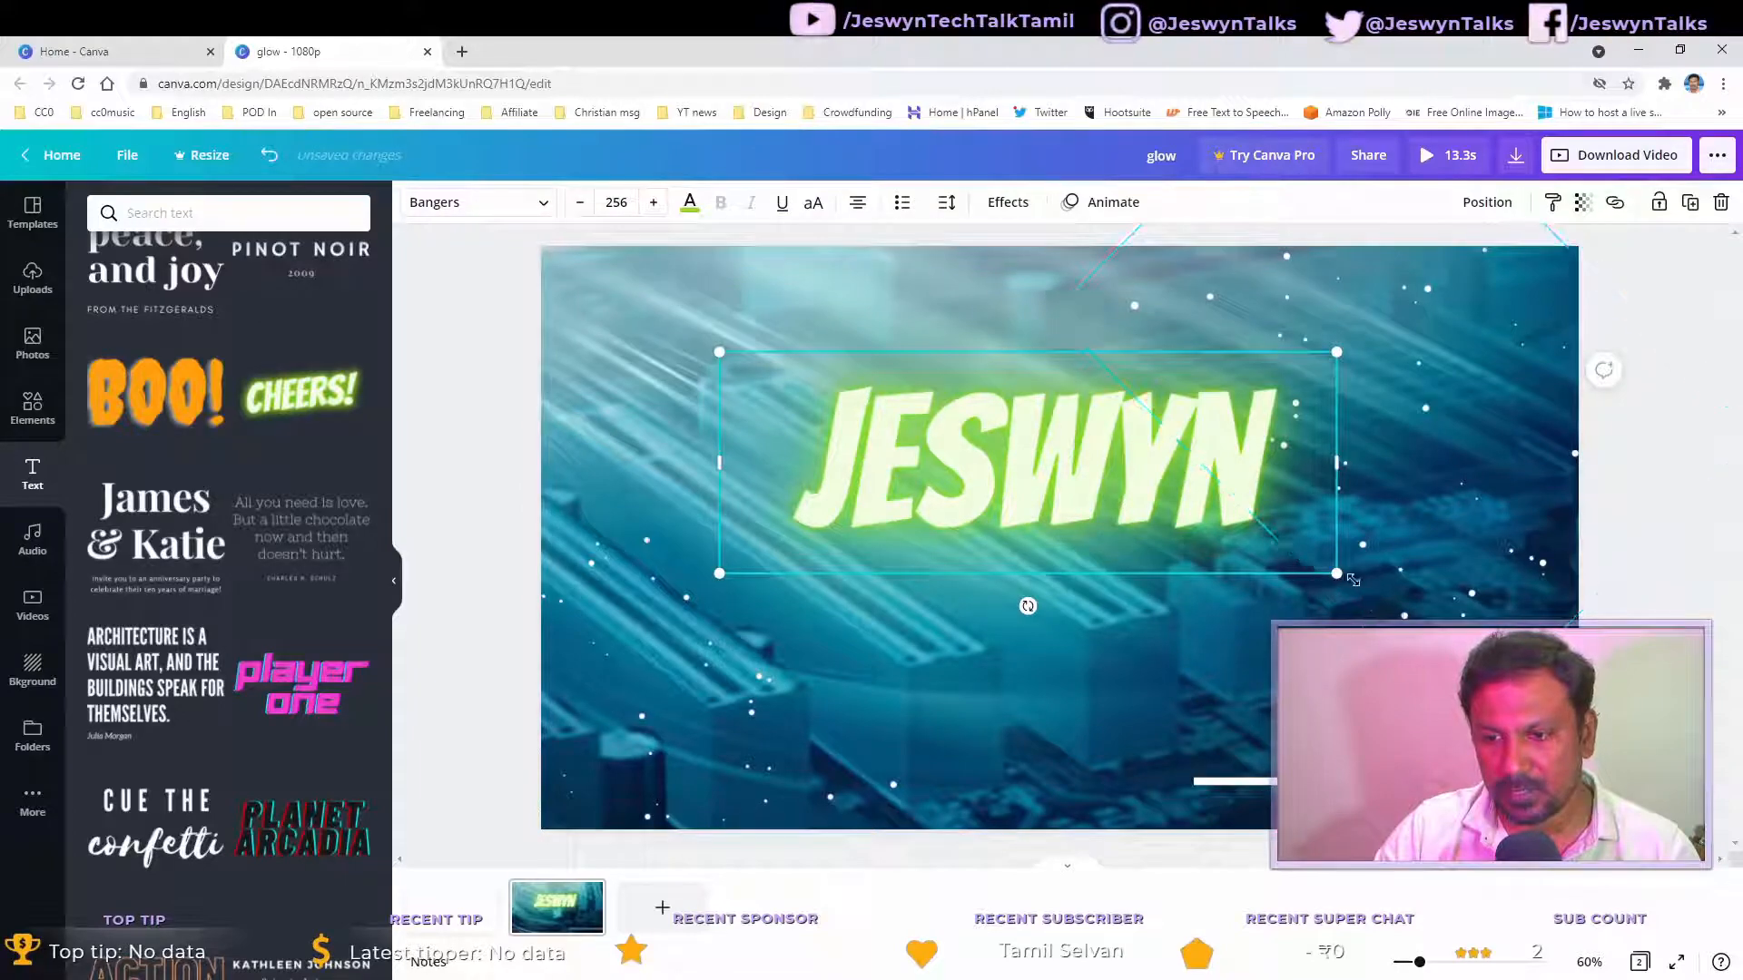
left_click_drag(1306, 560, 1180, 517)
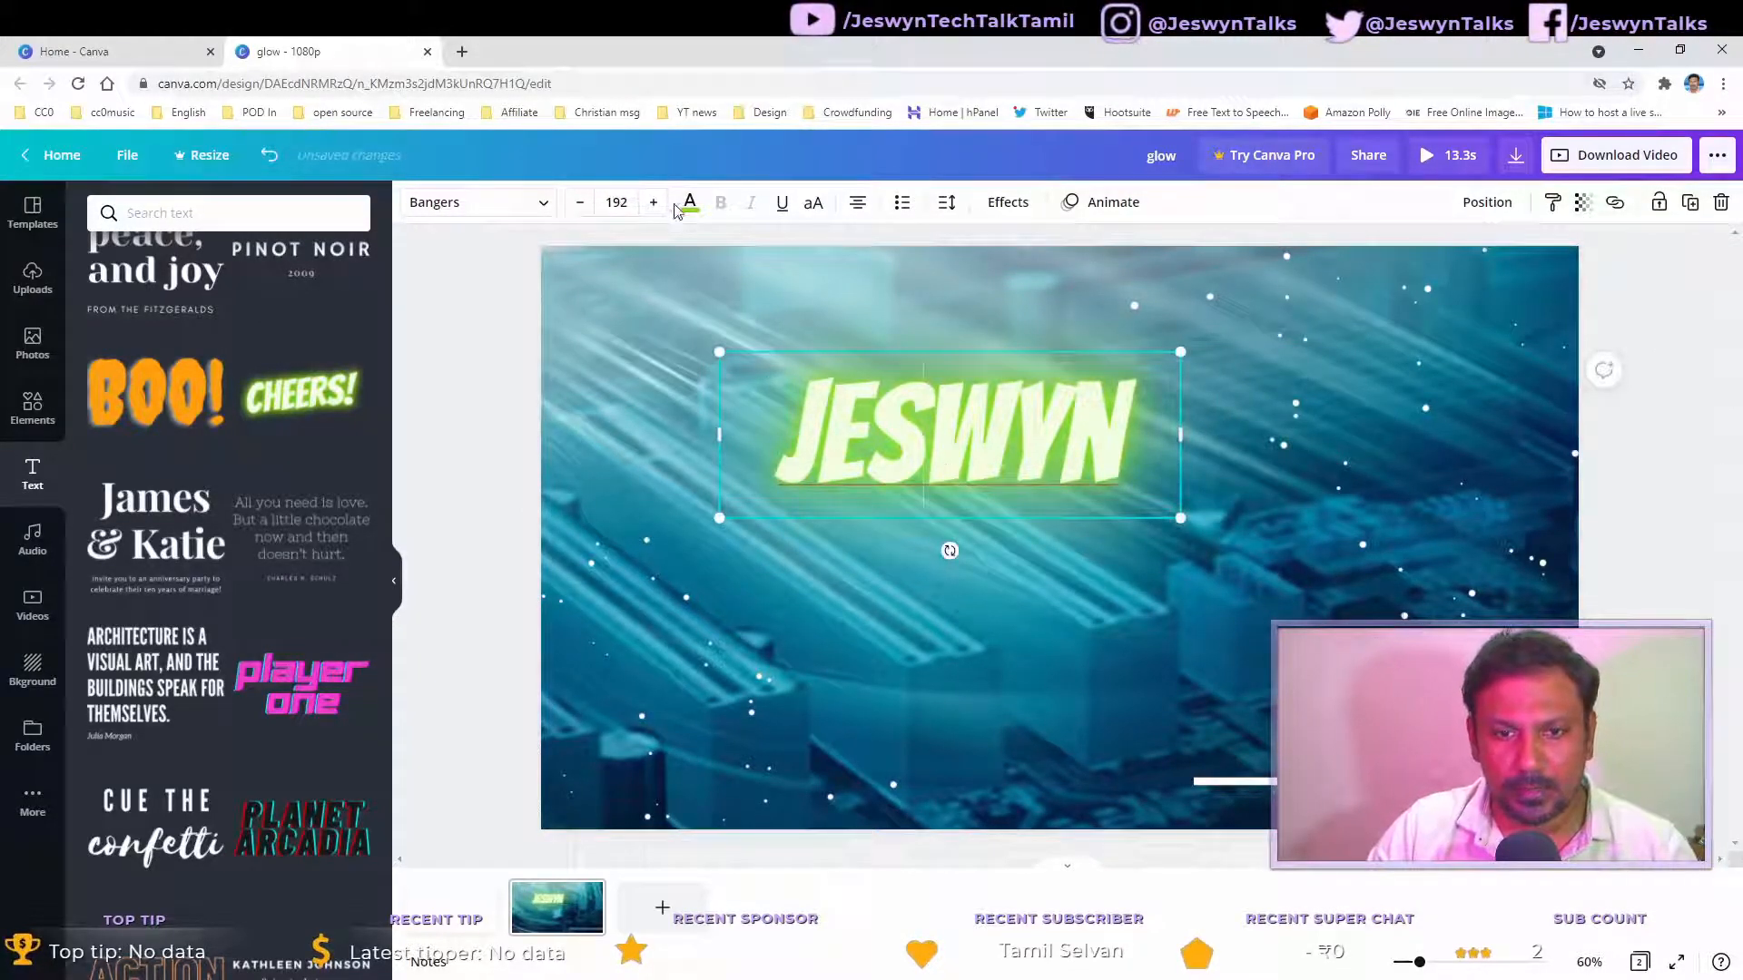
left_click(580, 202)
left_click(579, 202)
left_click(579, 202)
left_click(579, 202)
left_click(579, 202)
left_click(580, 202)
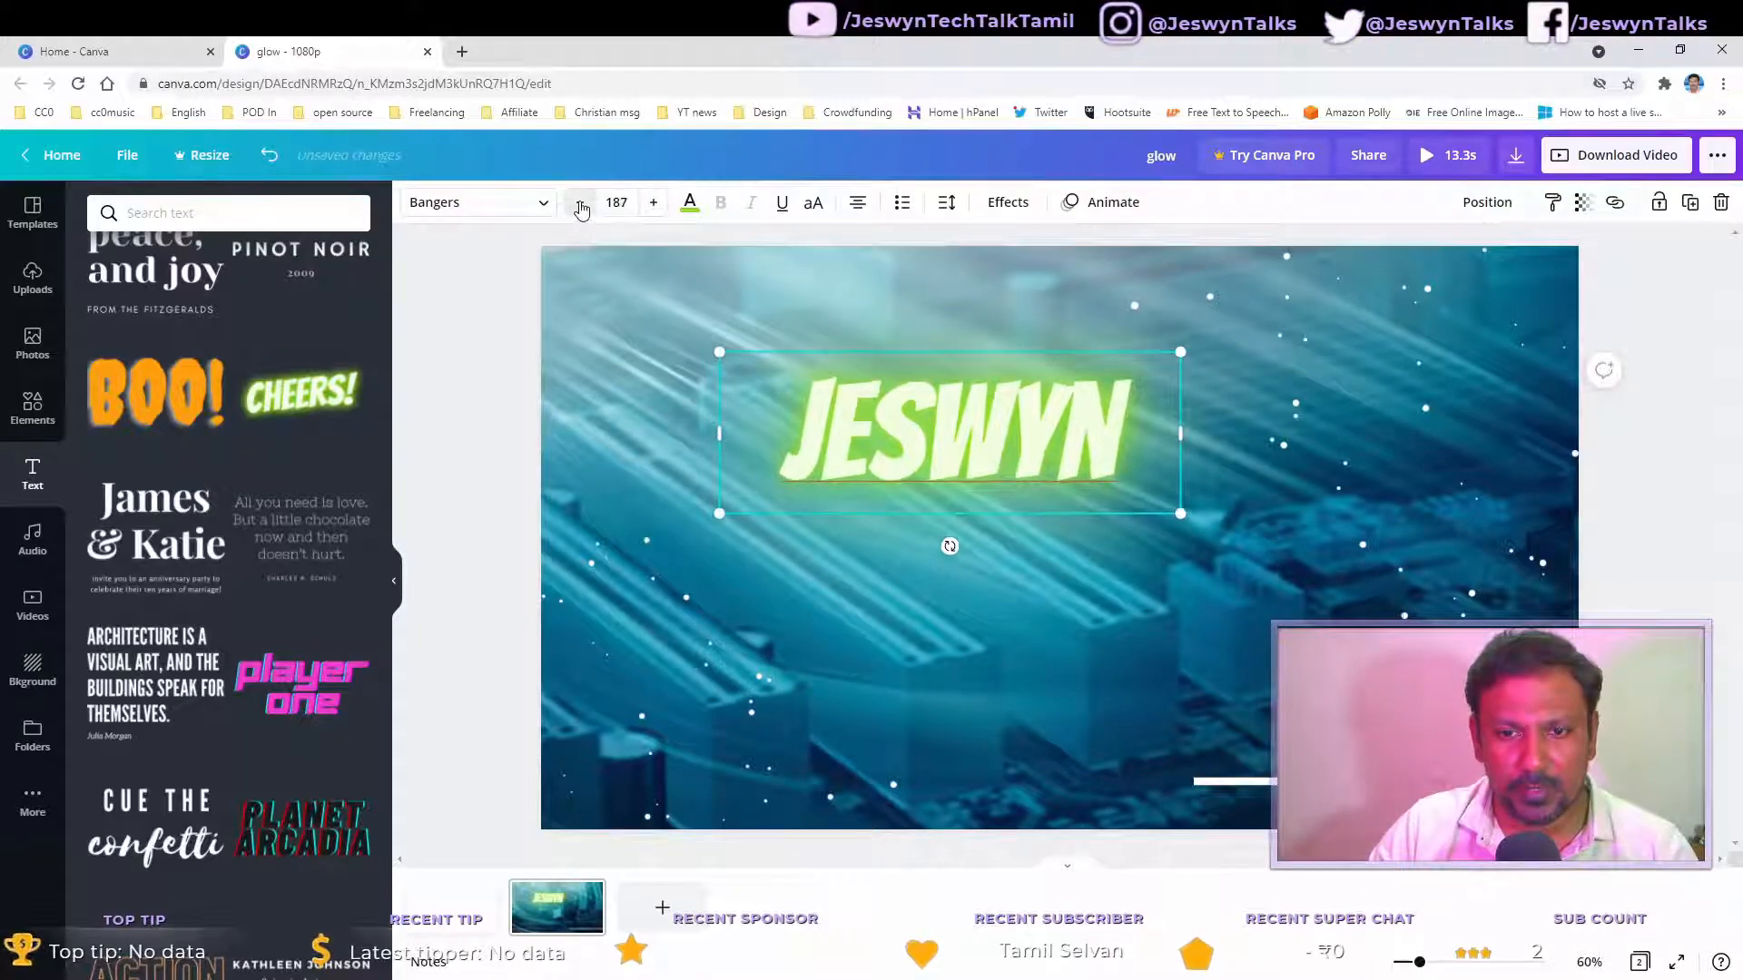
left_click(579, 202)
left_click(579, 202)
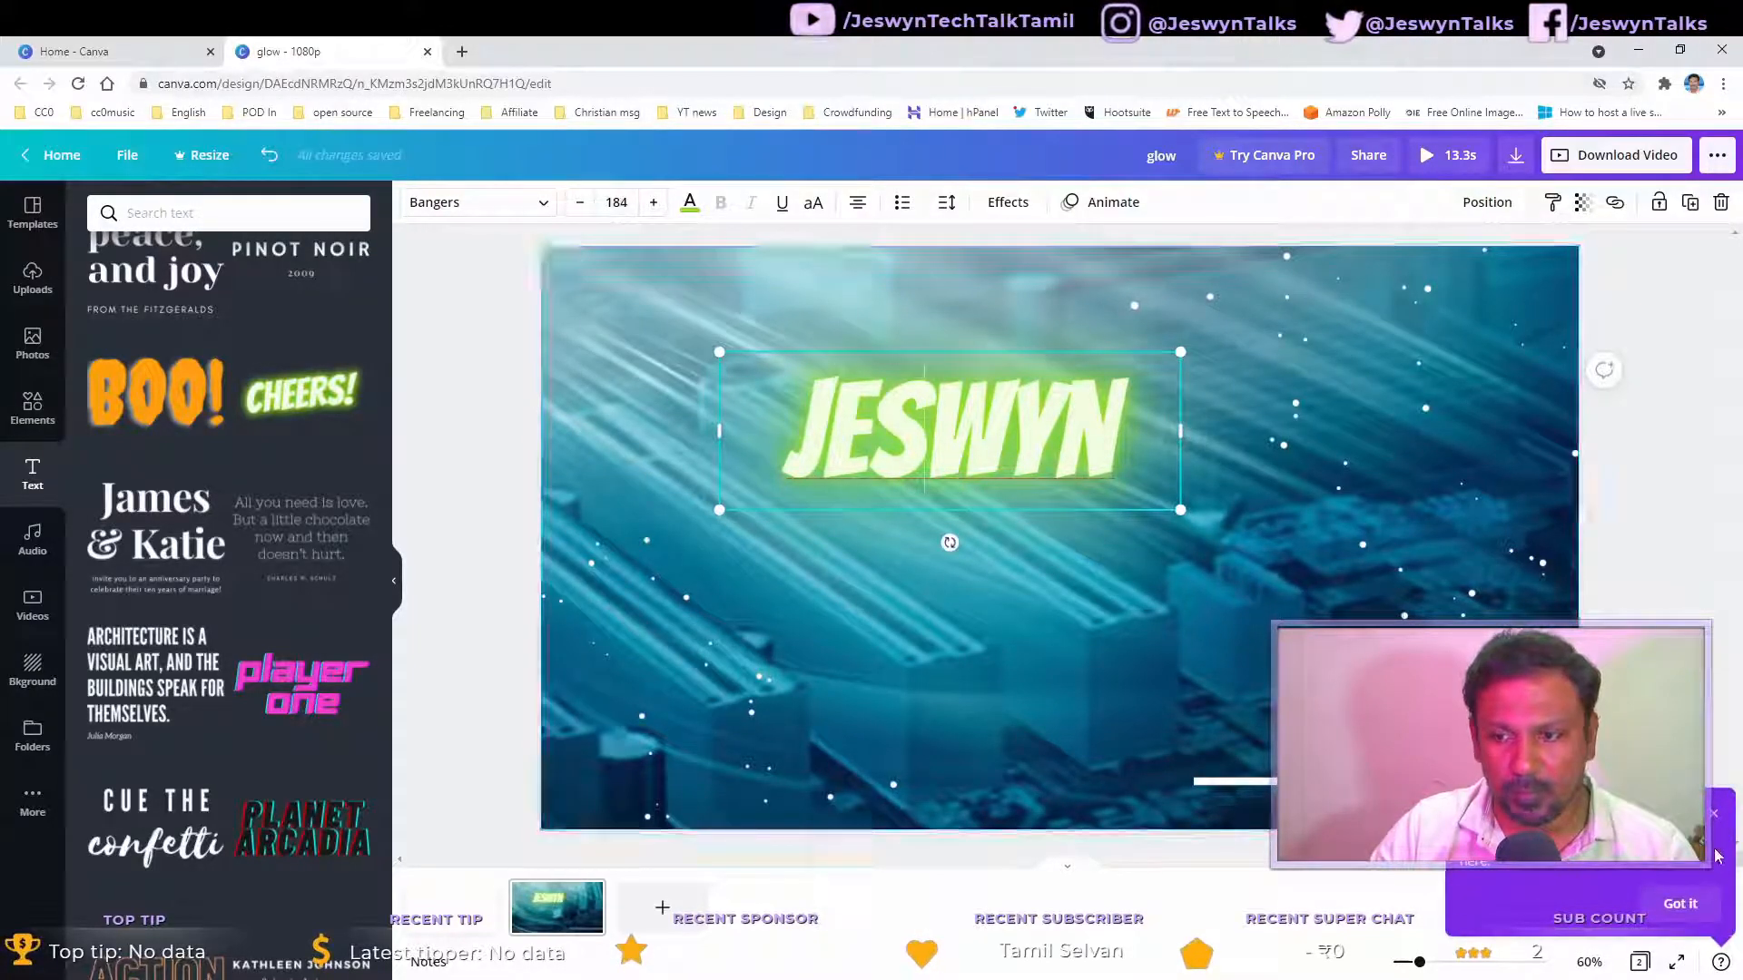
Step: Dismiss the tip and move the name text slightly left and down
left_click(1715, 816)
left_click(1085, 628)
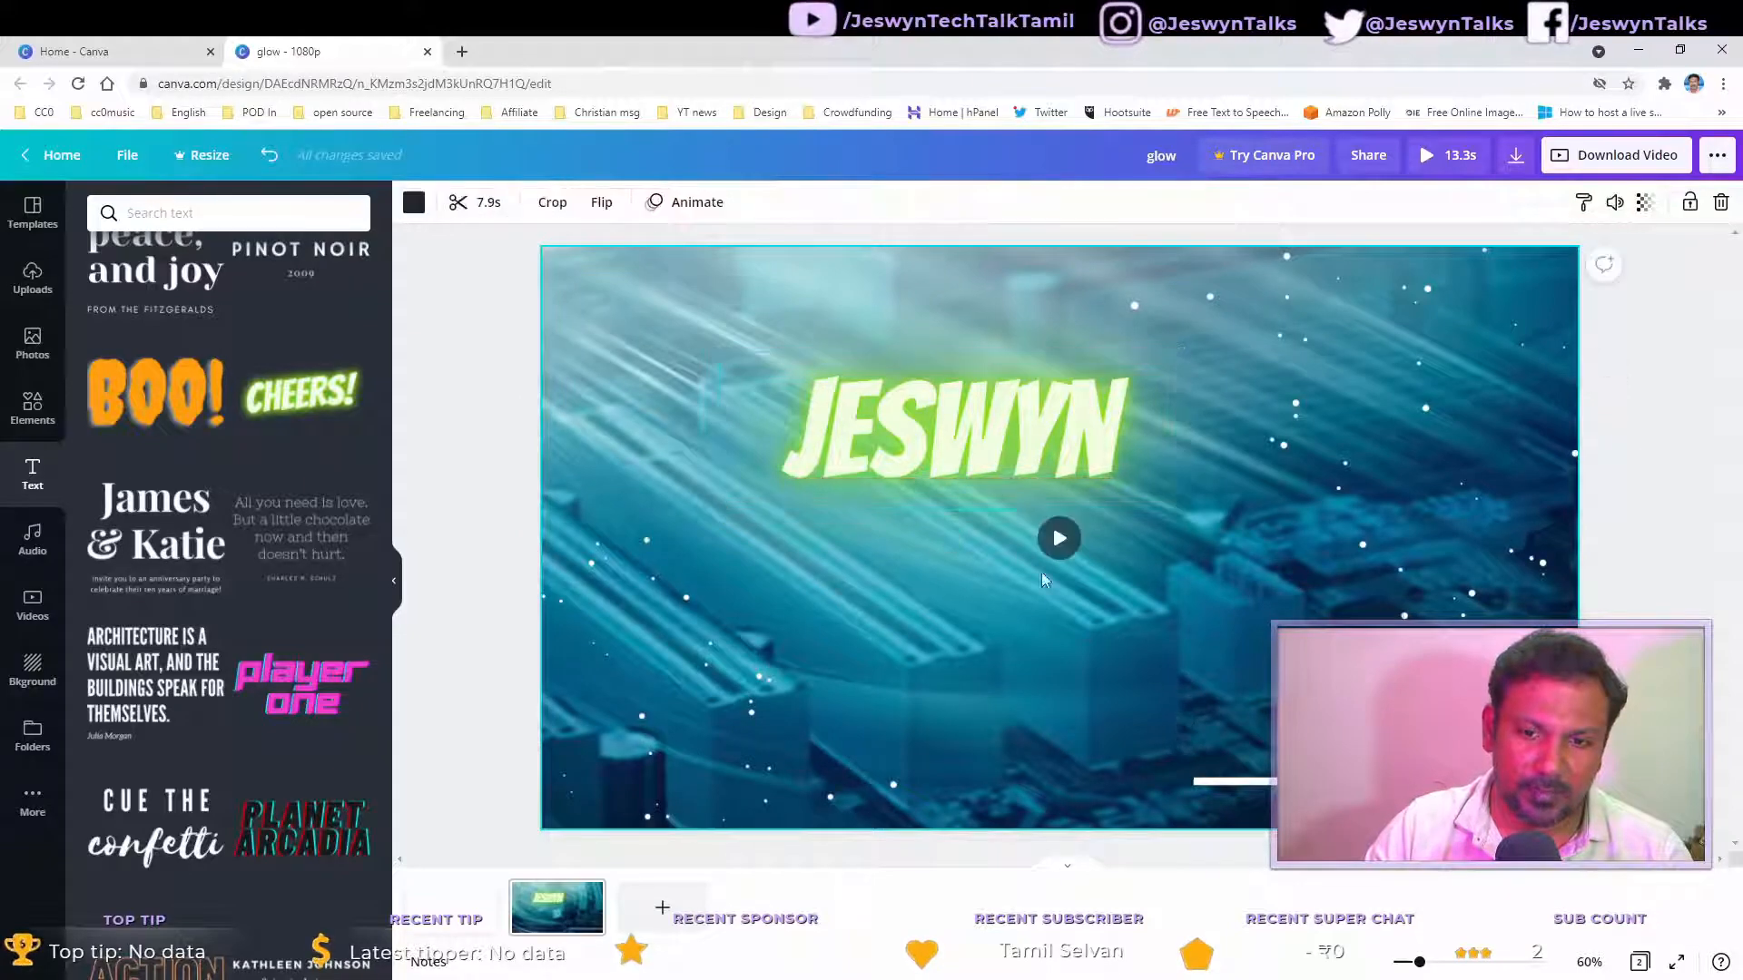
left_click_drag(938, 457, 873, 485)
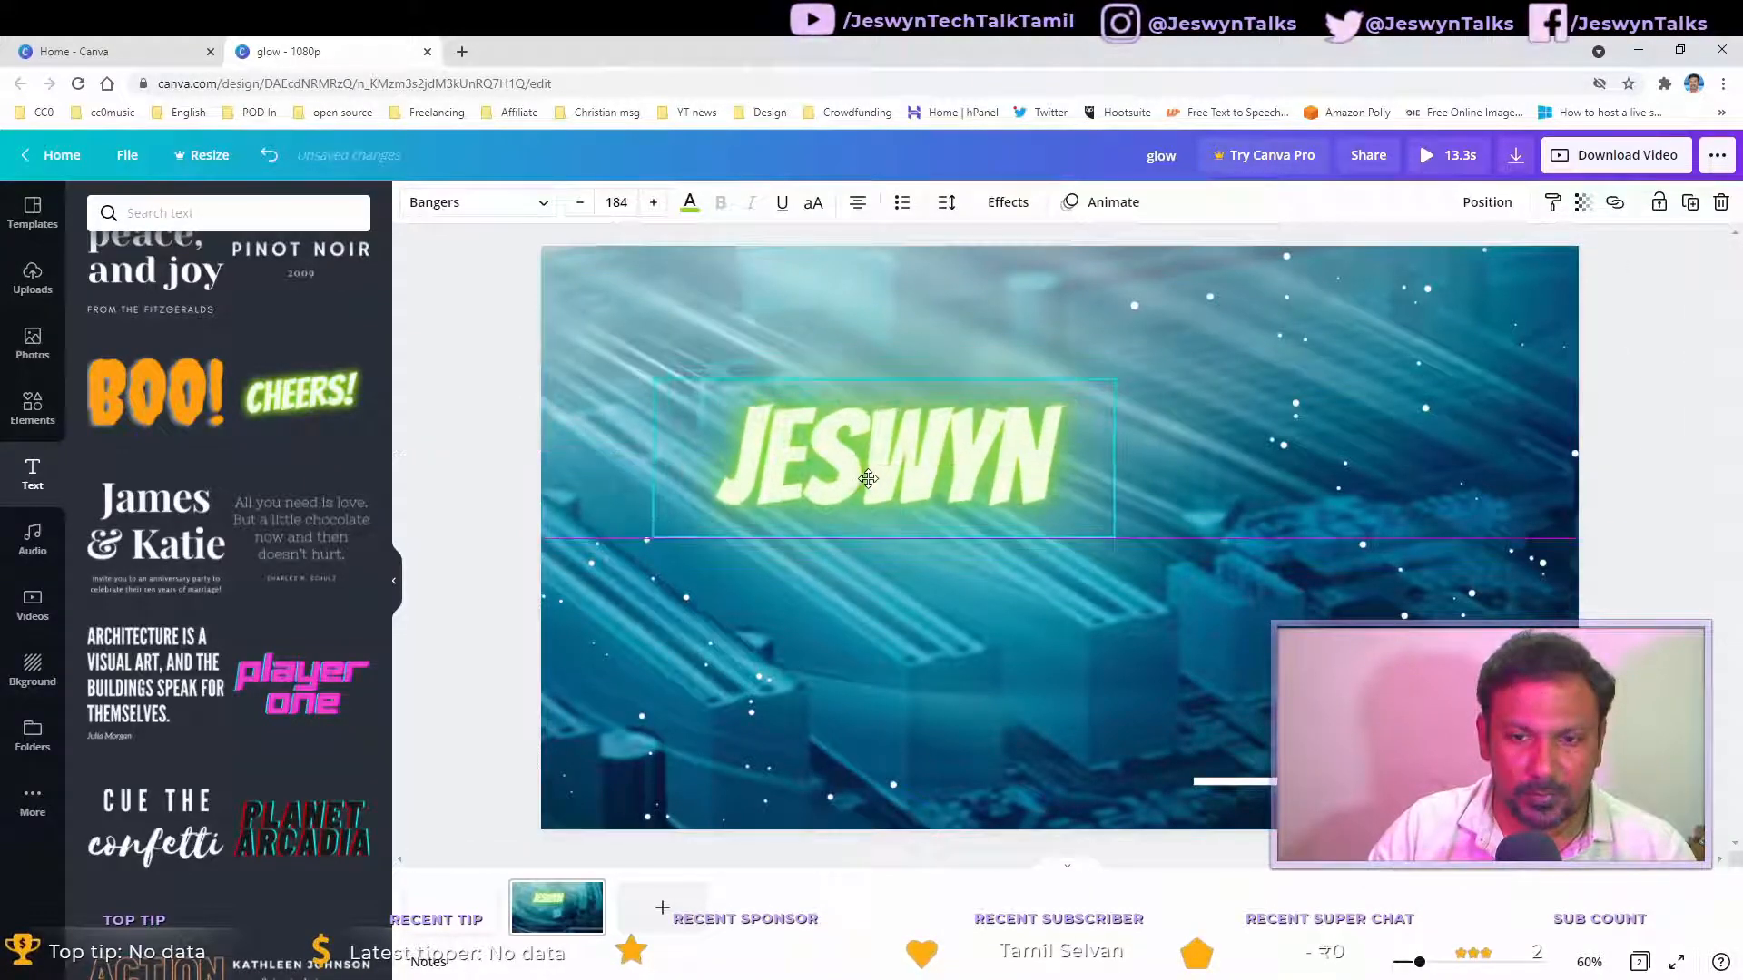
Step: Change the name text colour, trying red and light blue before choosing orange
left_click(690, 205)
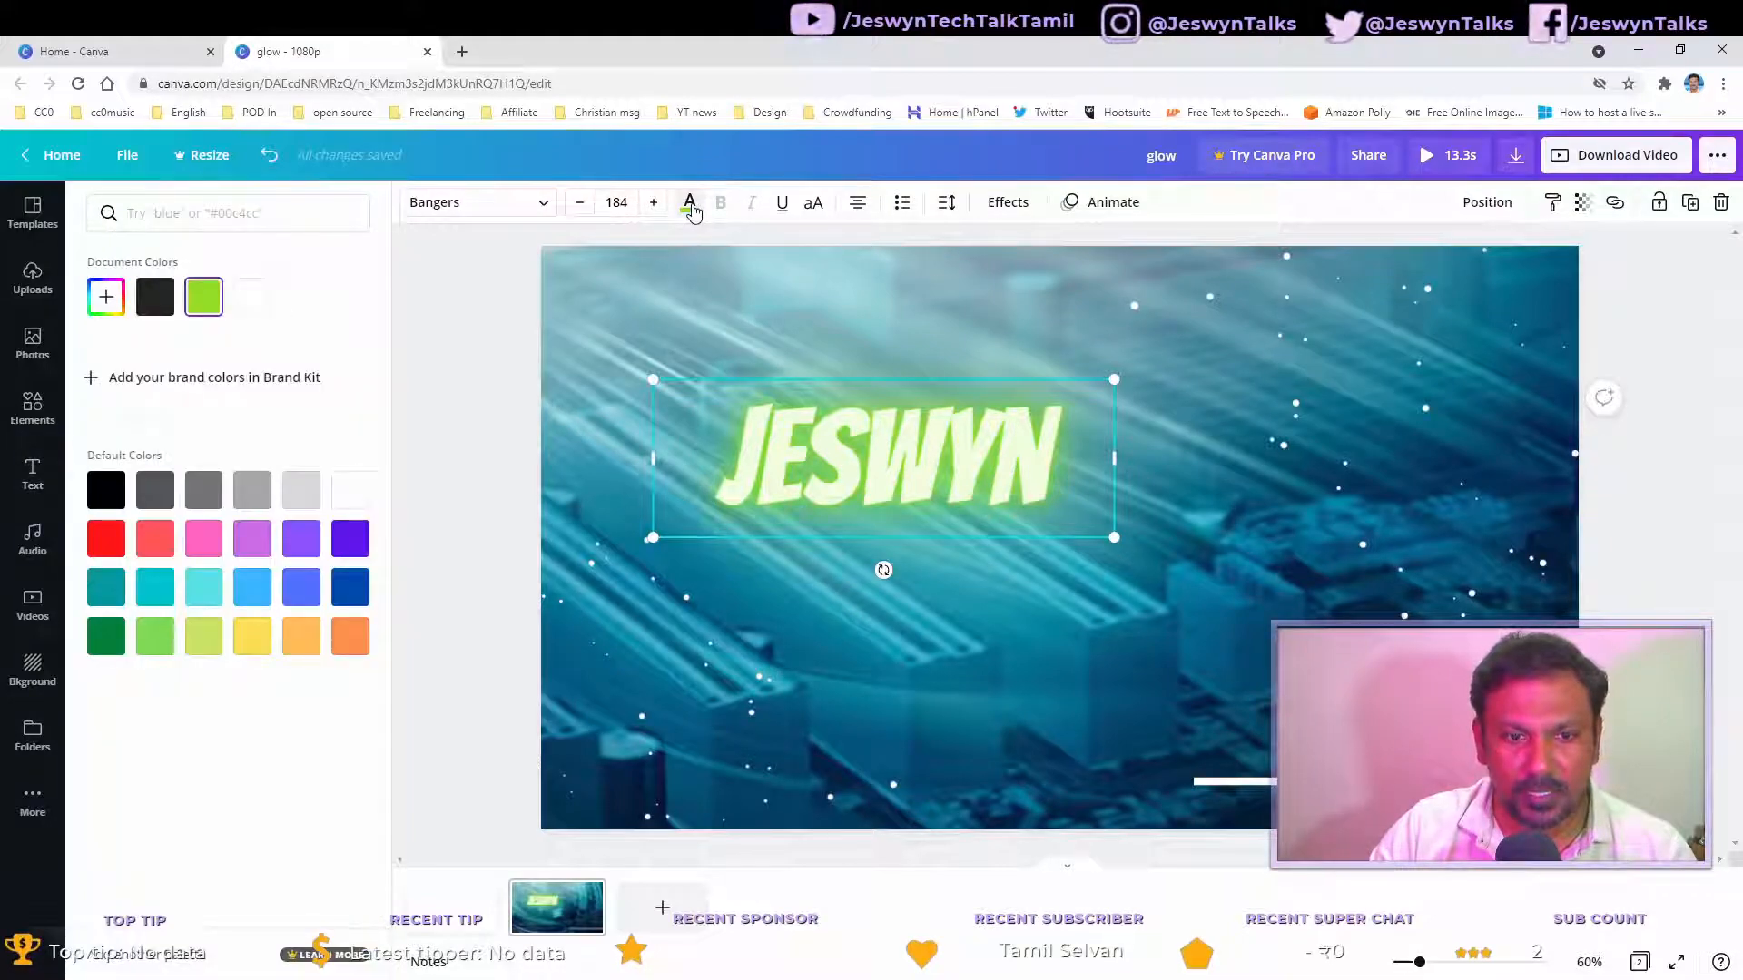
left_click(107, 541)
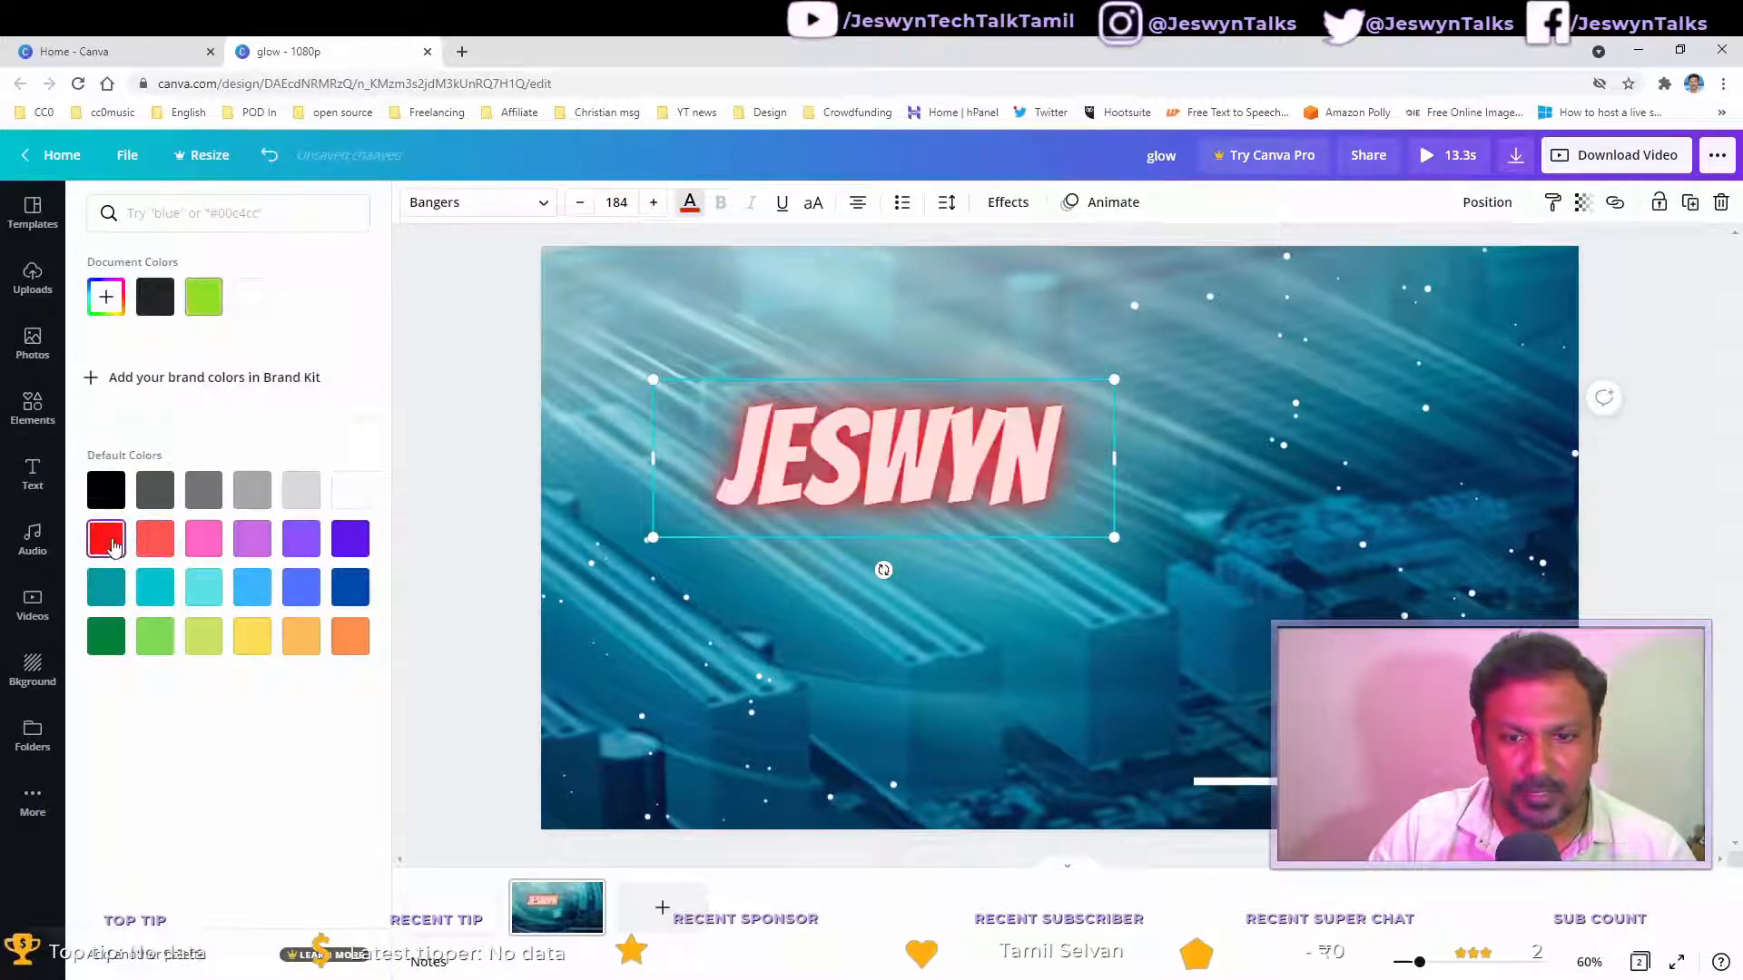
left_click(188, 603)
left_click(350, 640)
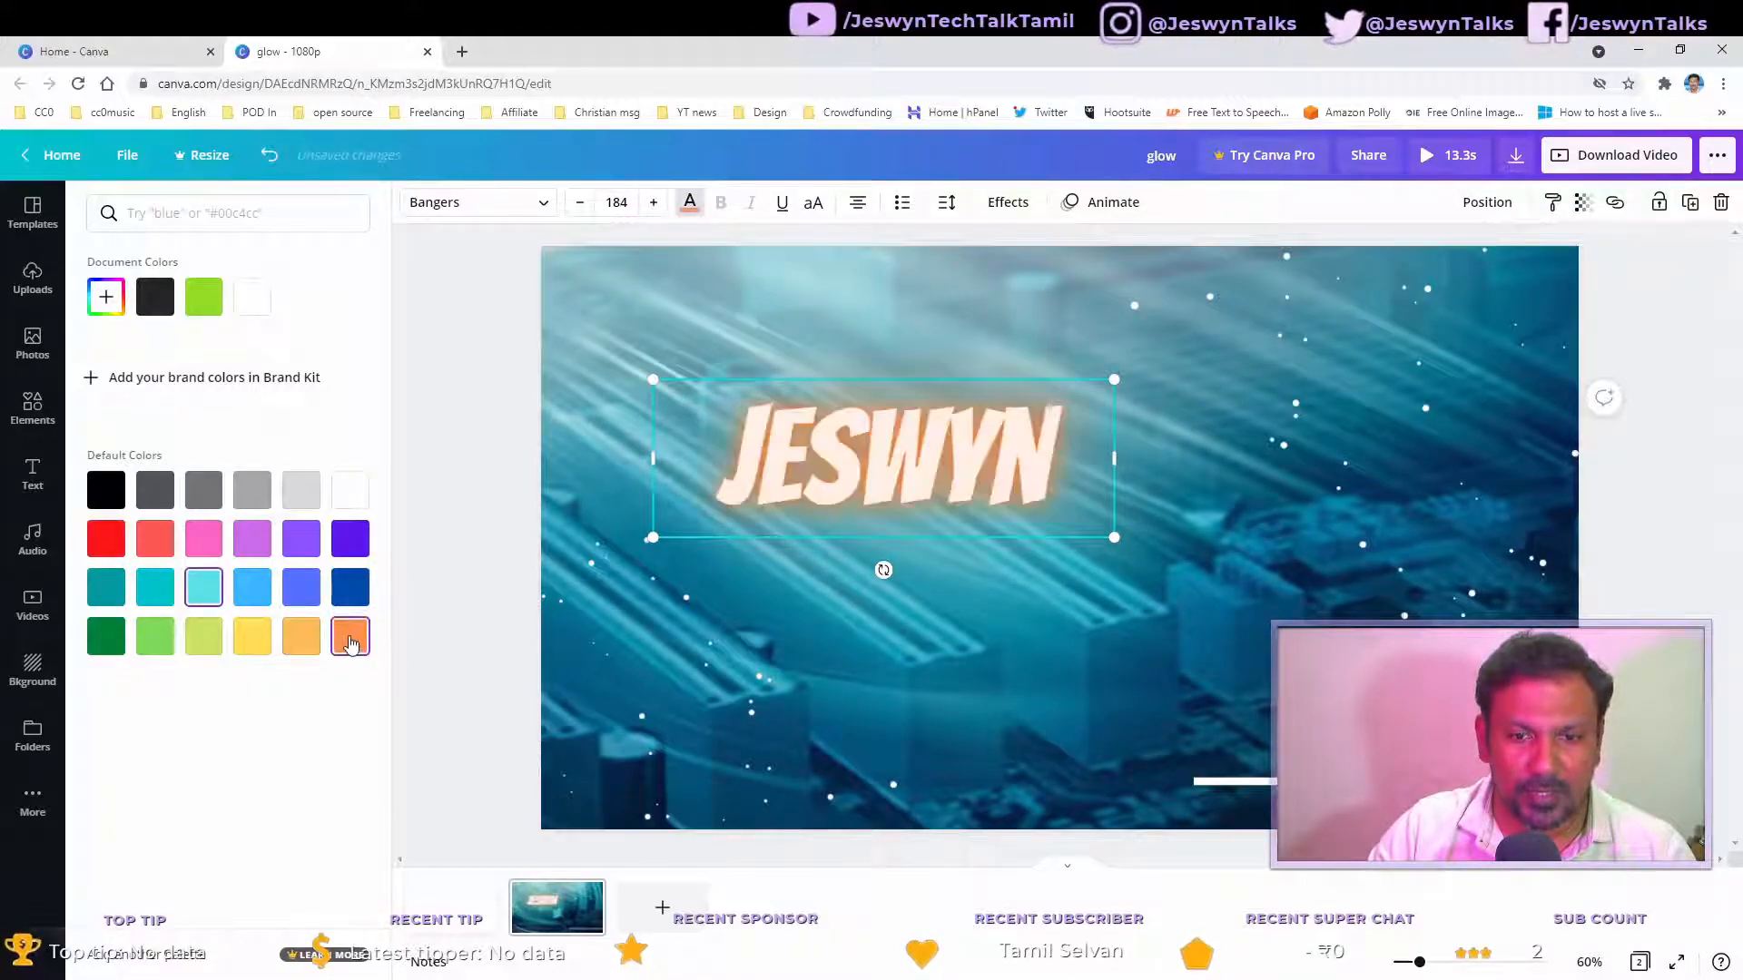
Step: Recolour the name text violet, after briefly trying red and light purple
left_click(353, 544)
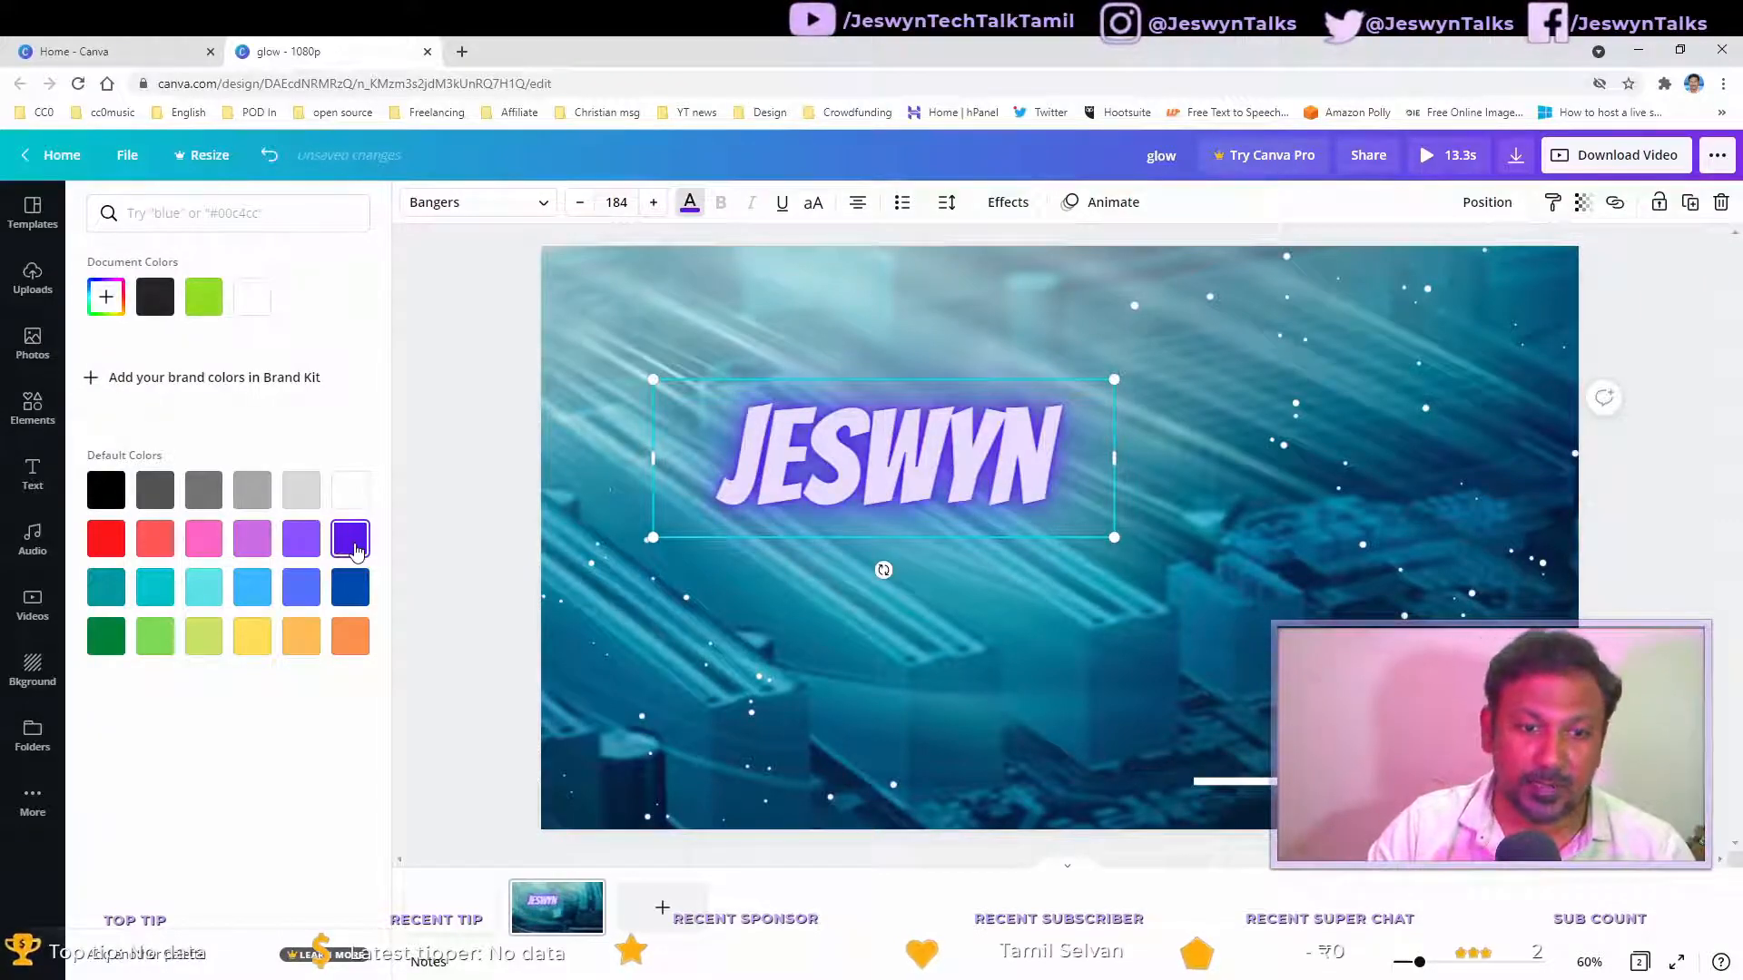
left_click(118, 545)
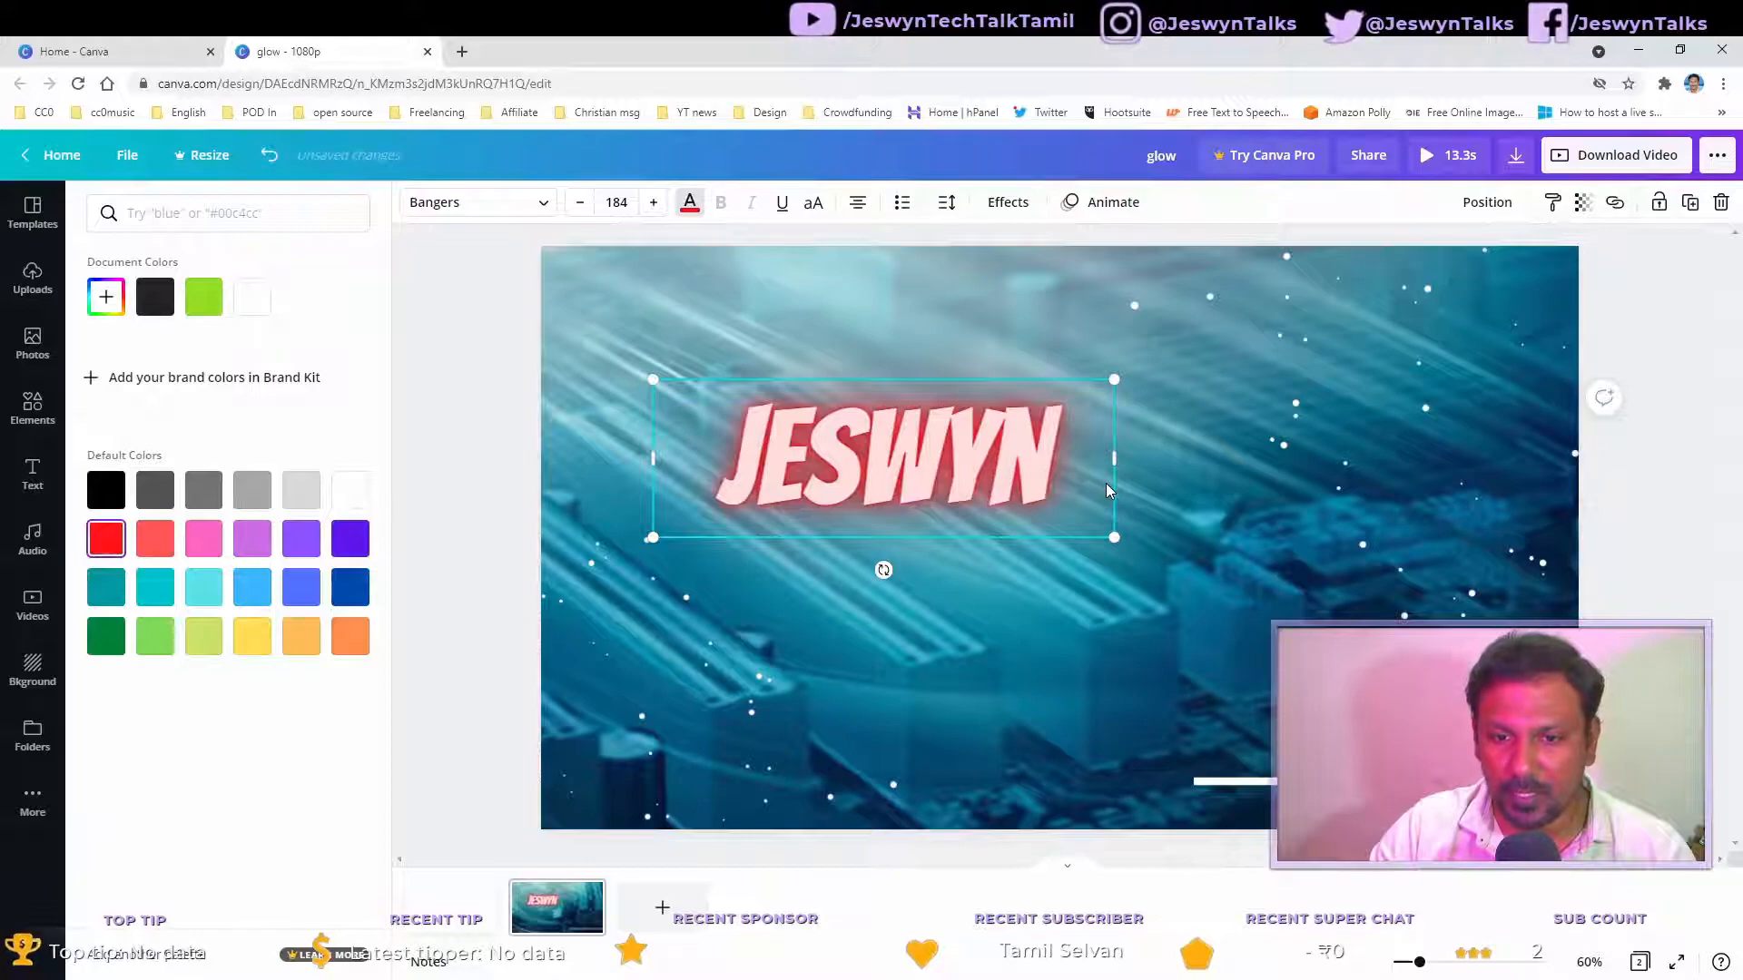
left_click(261, 539)
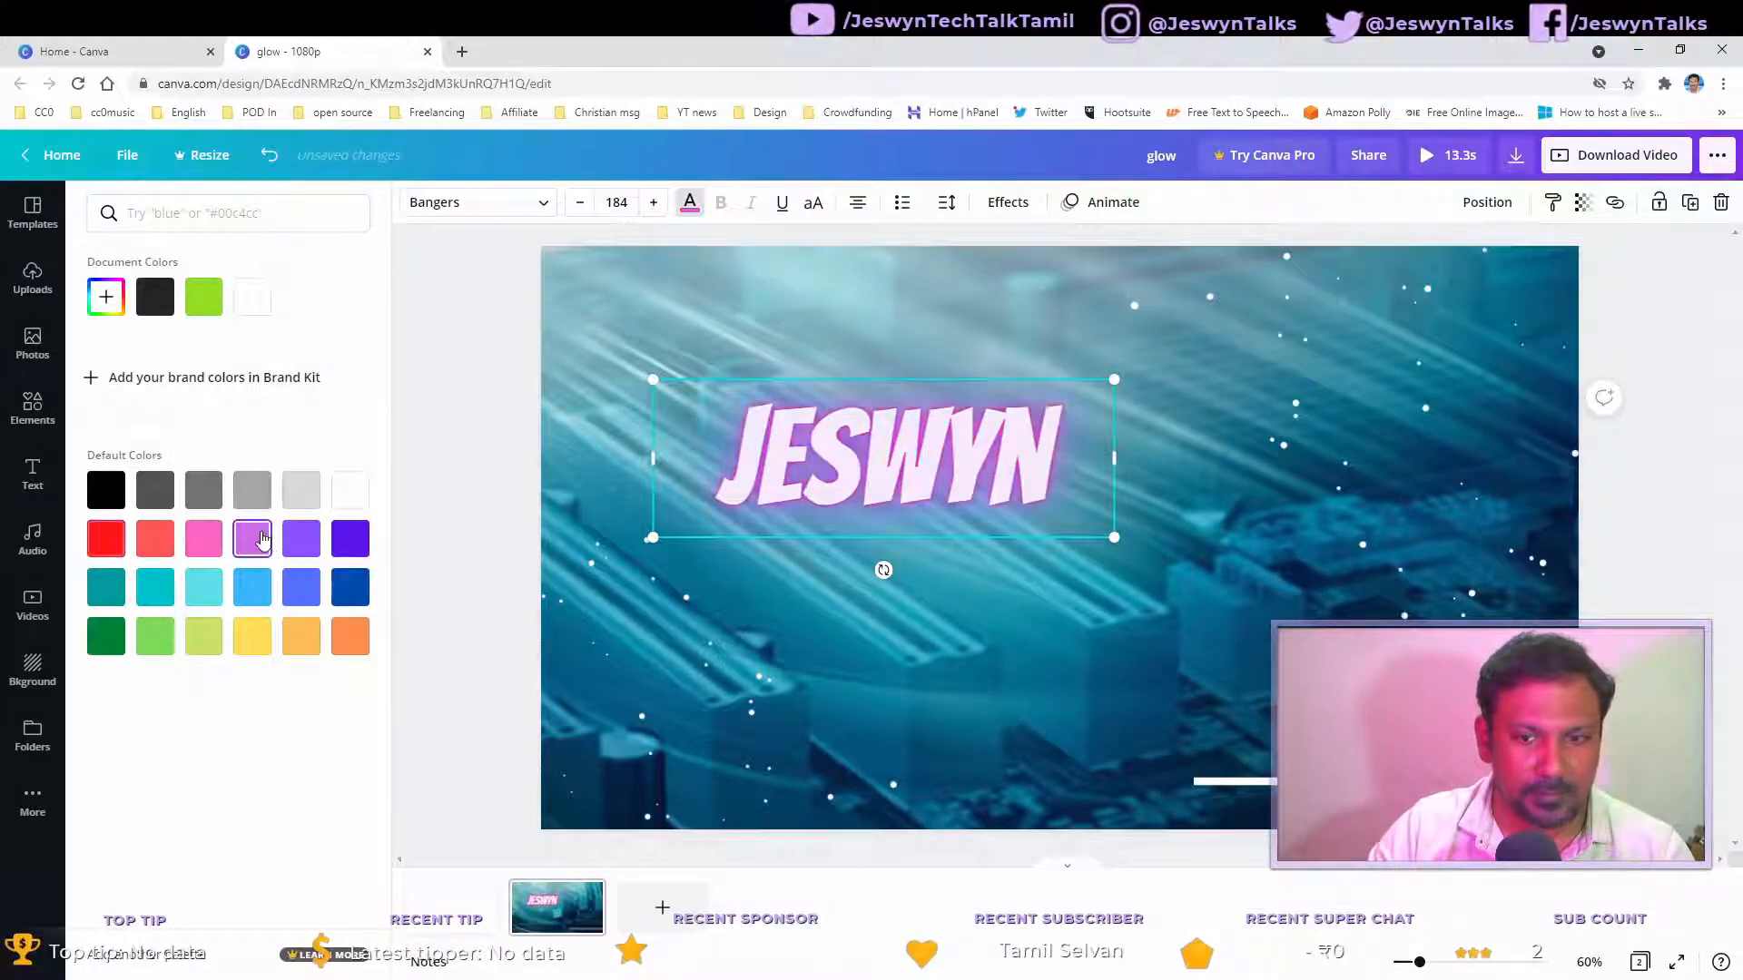
left_click(350, 540)
left_click(1022, 574)
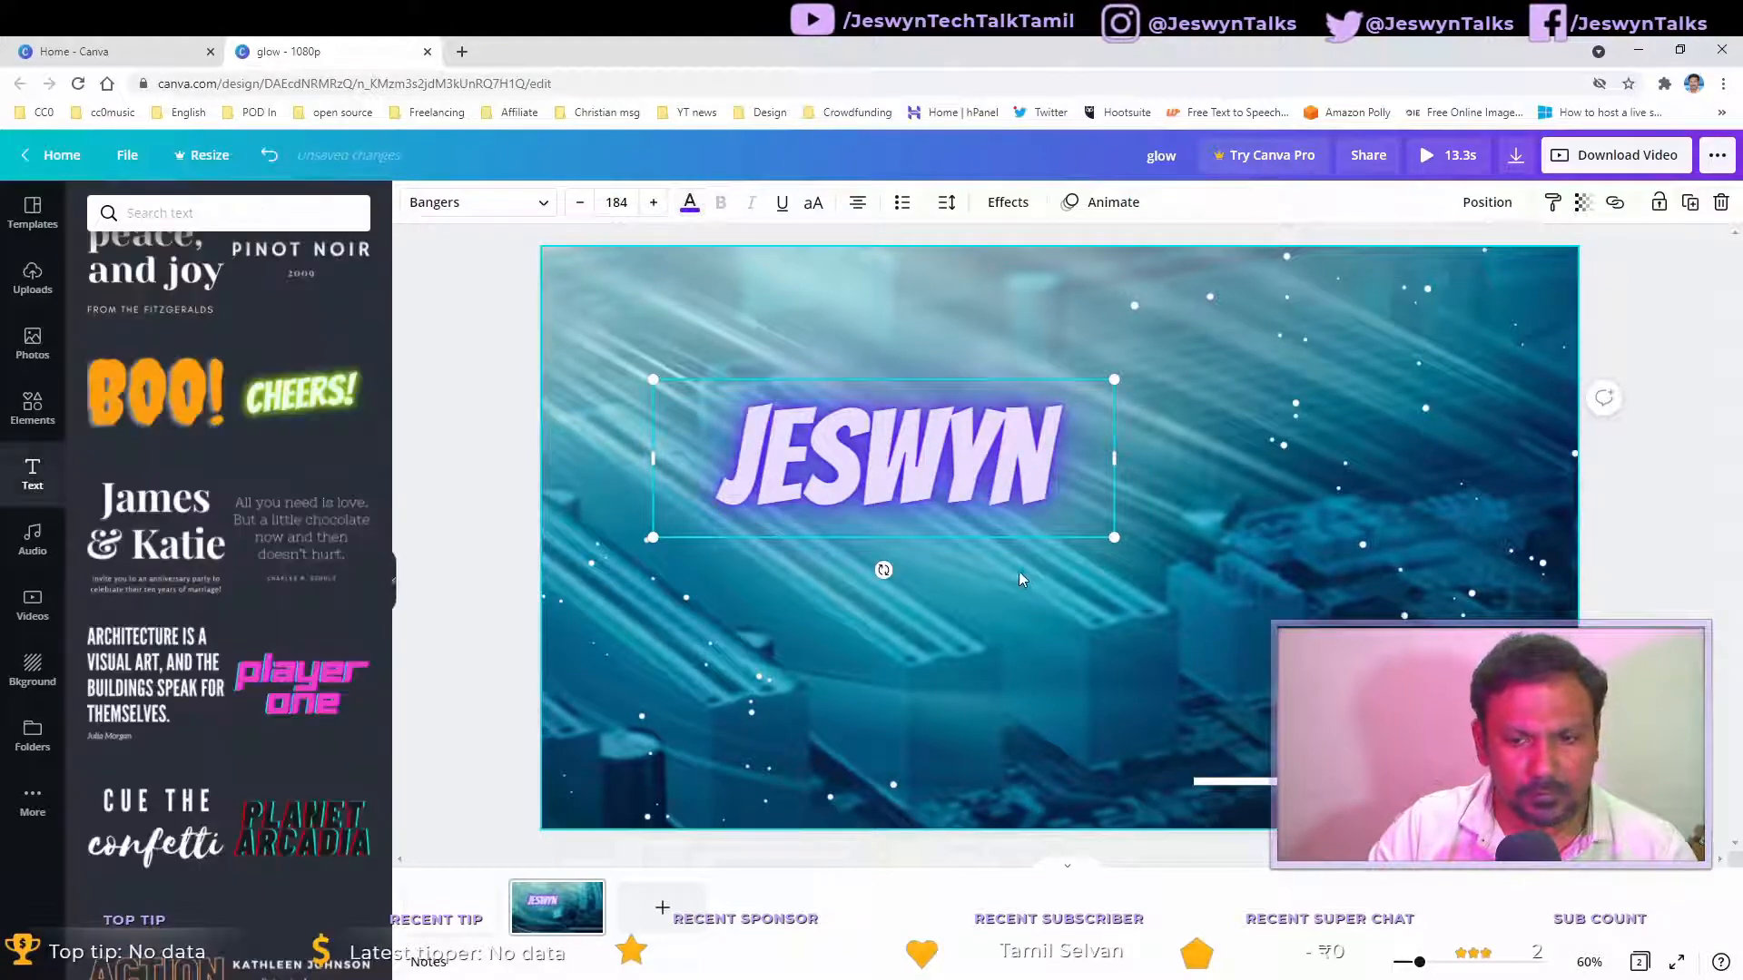
Step: Reselect the name text and nudge it slightly up and to the left
left_click(1180, 487)
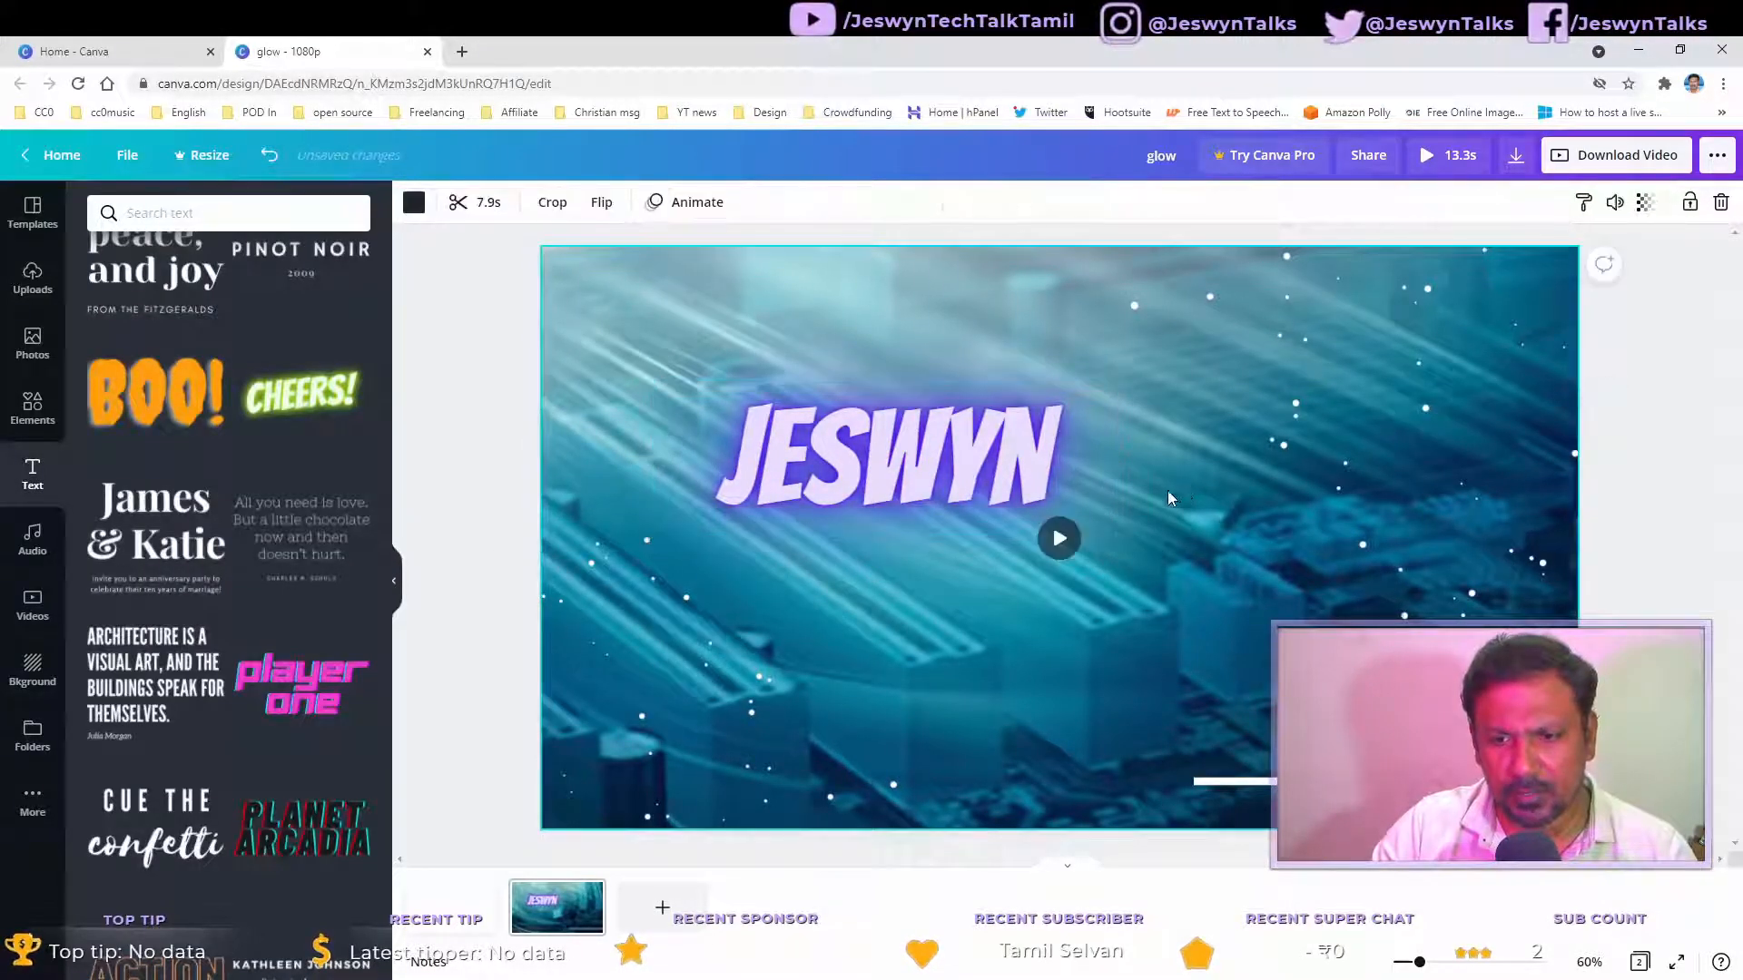
left_click(1089, 481)
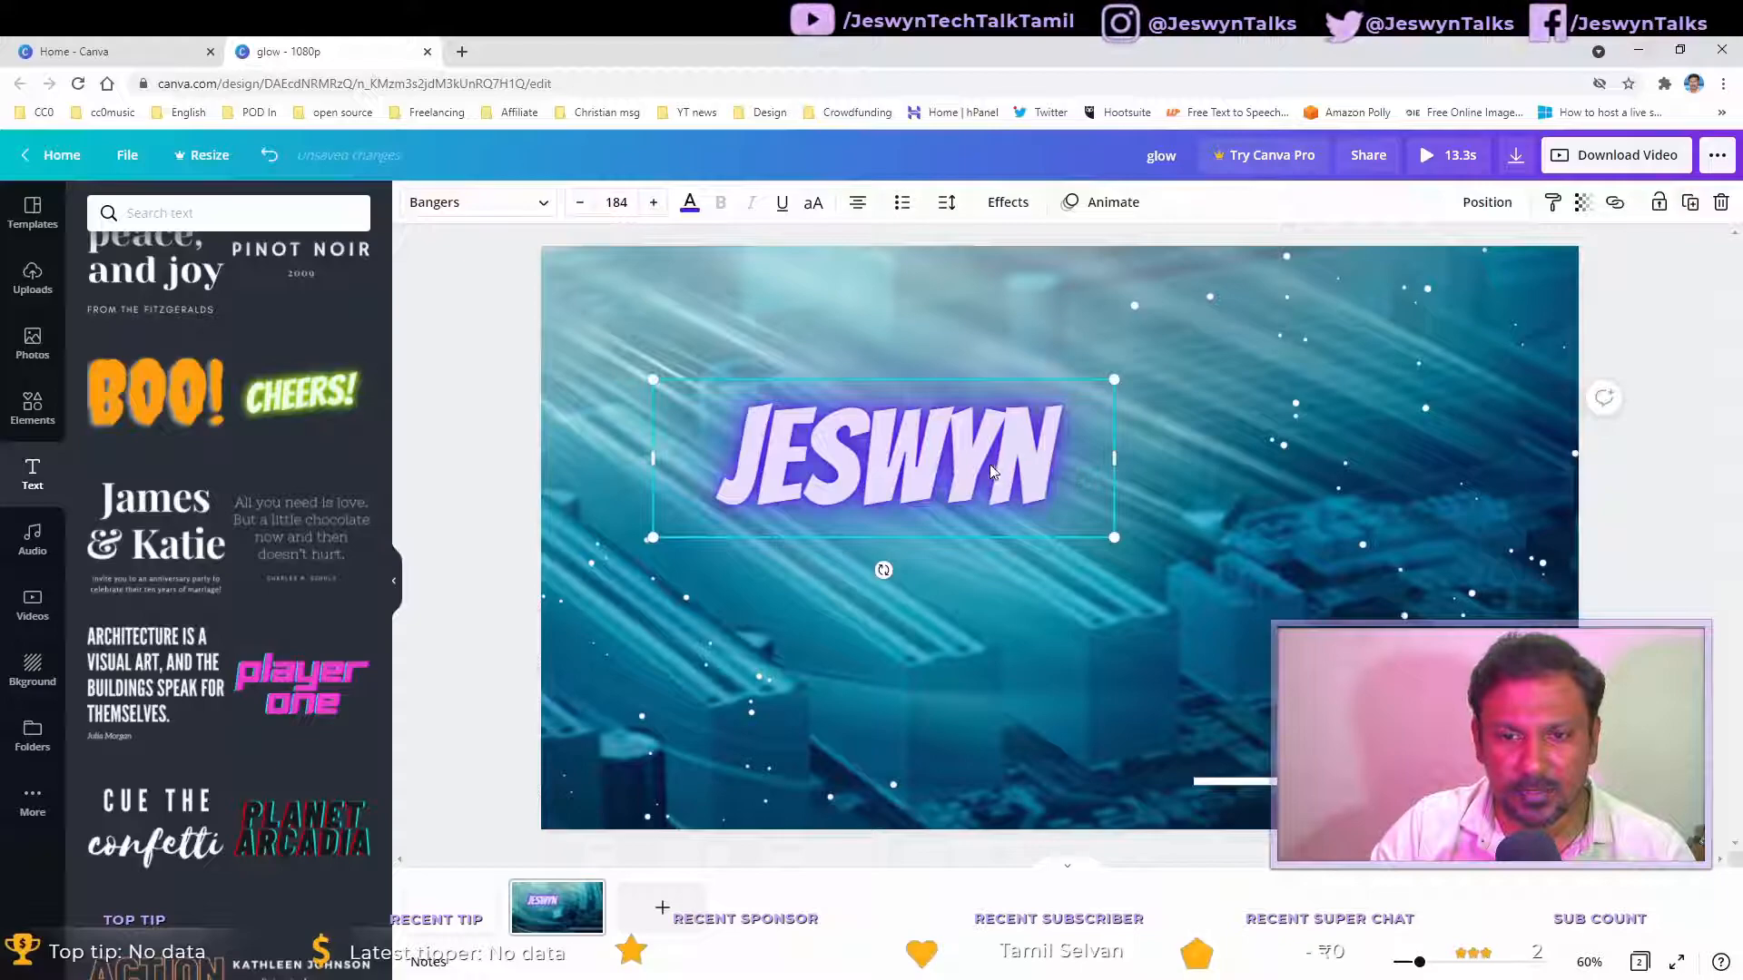
left_click_drag(970, 468, 962, 459)
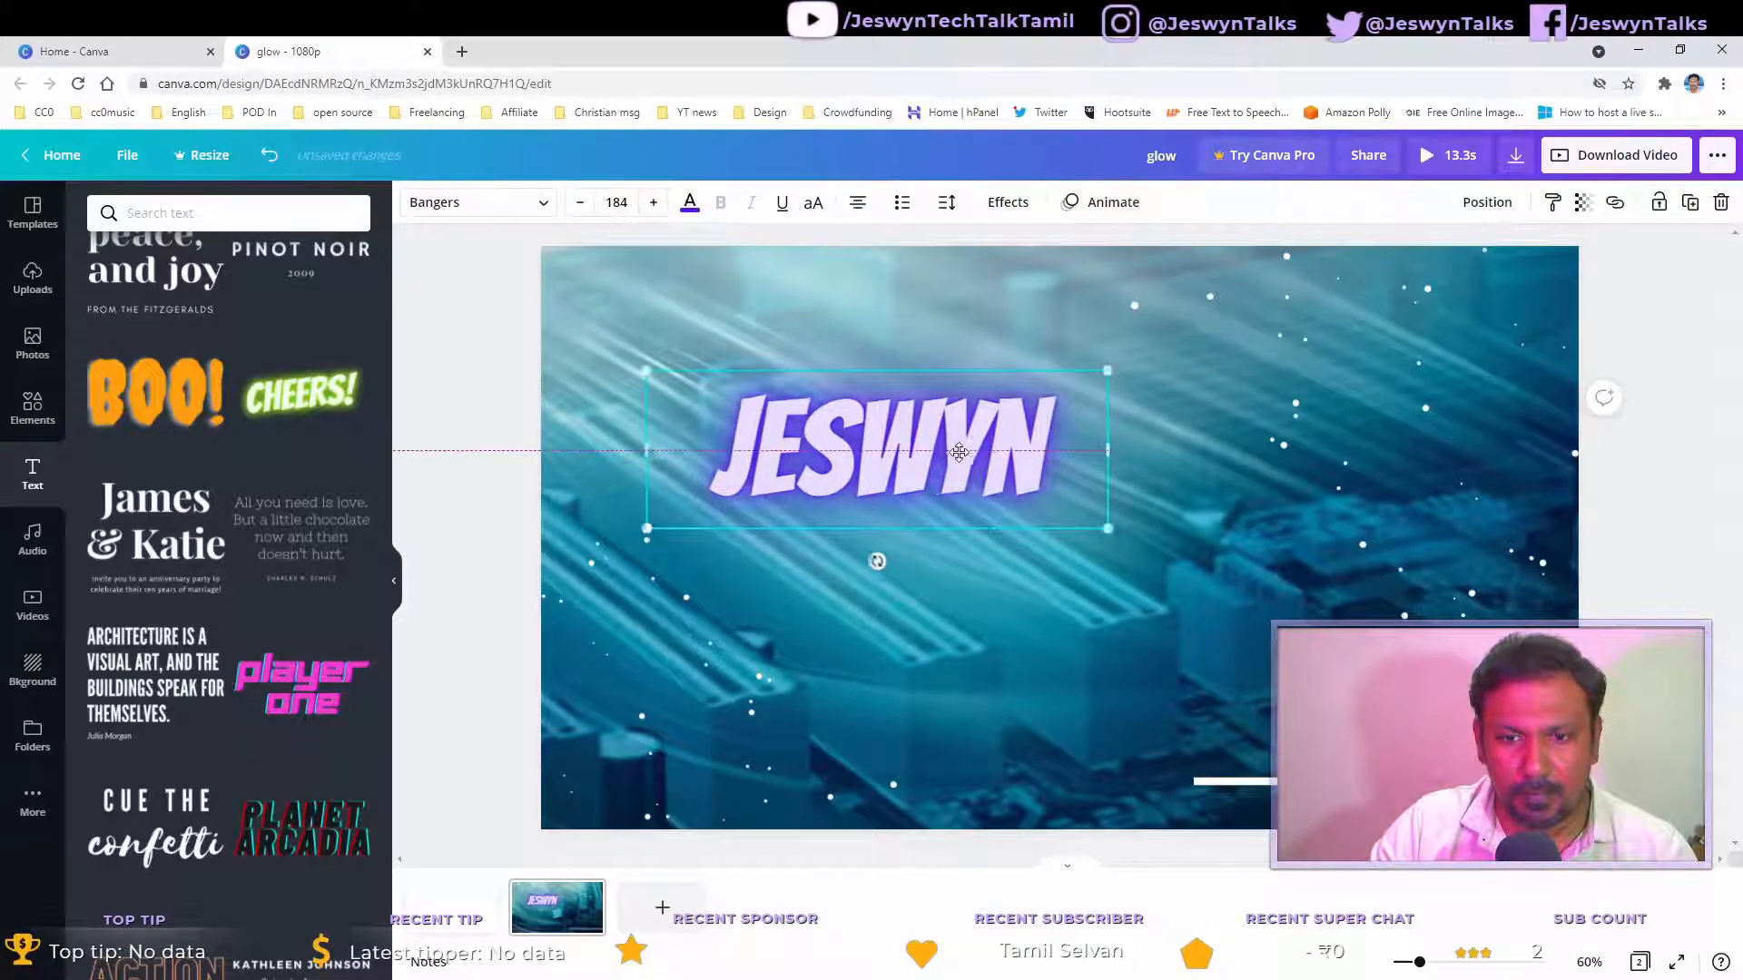
Step: Add the Player One text style and replace its wording with tech talks tamil
left_click(311, 697)
left_click_drag(1107, 556, 1117, 604)
double_click(1116, 605)
type("tec")
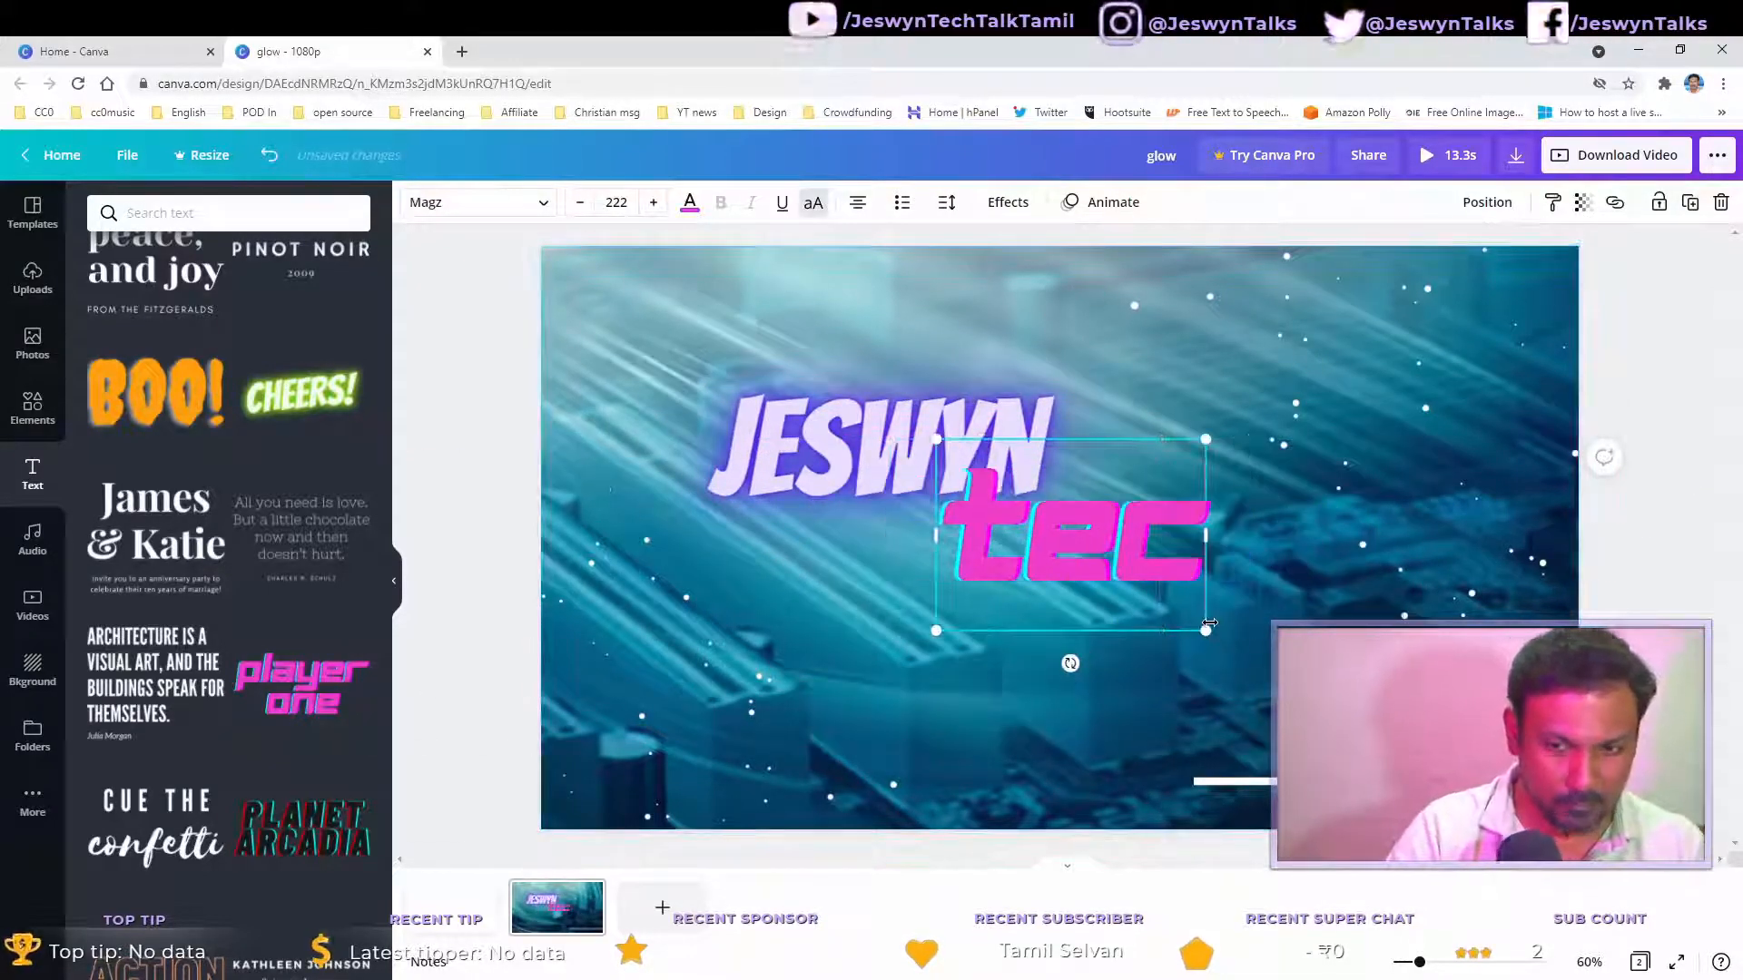
type("h talks tamil")
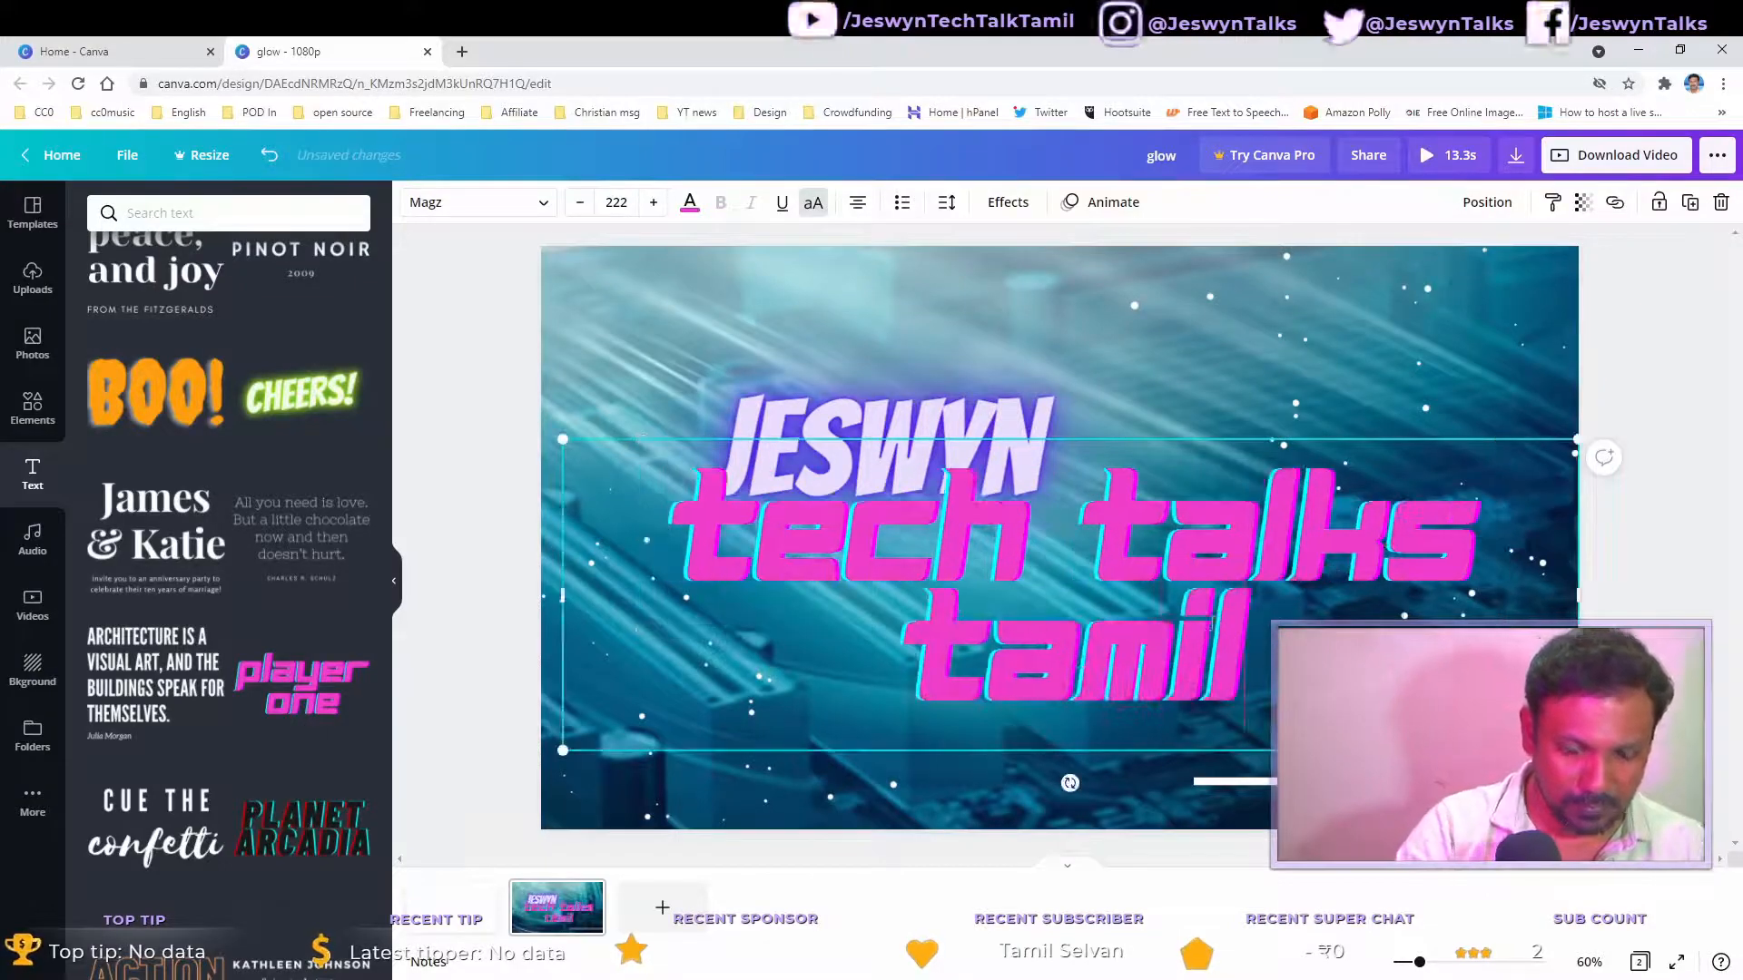
Step: Set the tagline text's font size to 150
key("ctrl+a")
left_click(615, 202)
type("150")
key("Return")
Step: Position the tagline on one line beneath the name and shift the name text to the left
left_click_drag(1152, 505, 1222, 577)
left_click_drag(976, 454, 921, 445)
left_click(1171, 482)
left_click(1234, 549)
left_click(1099, 505)
left_click(1096, 497)
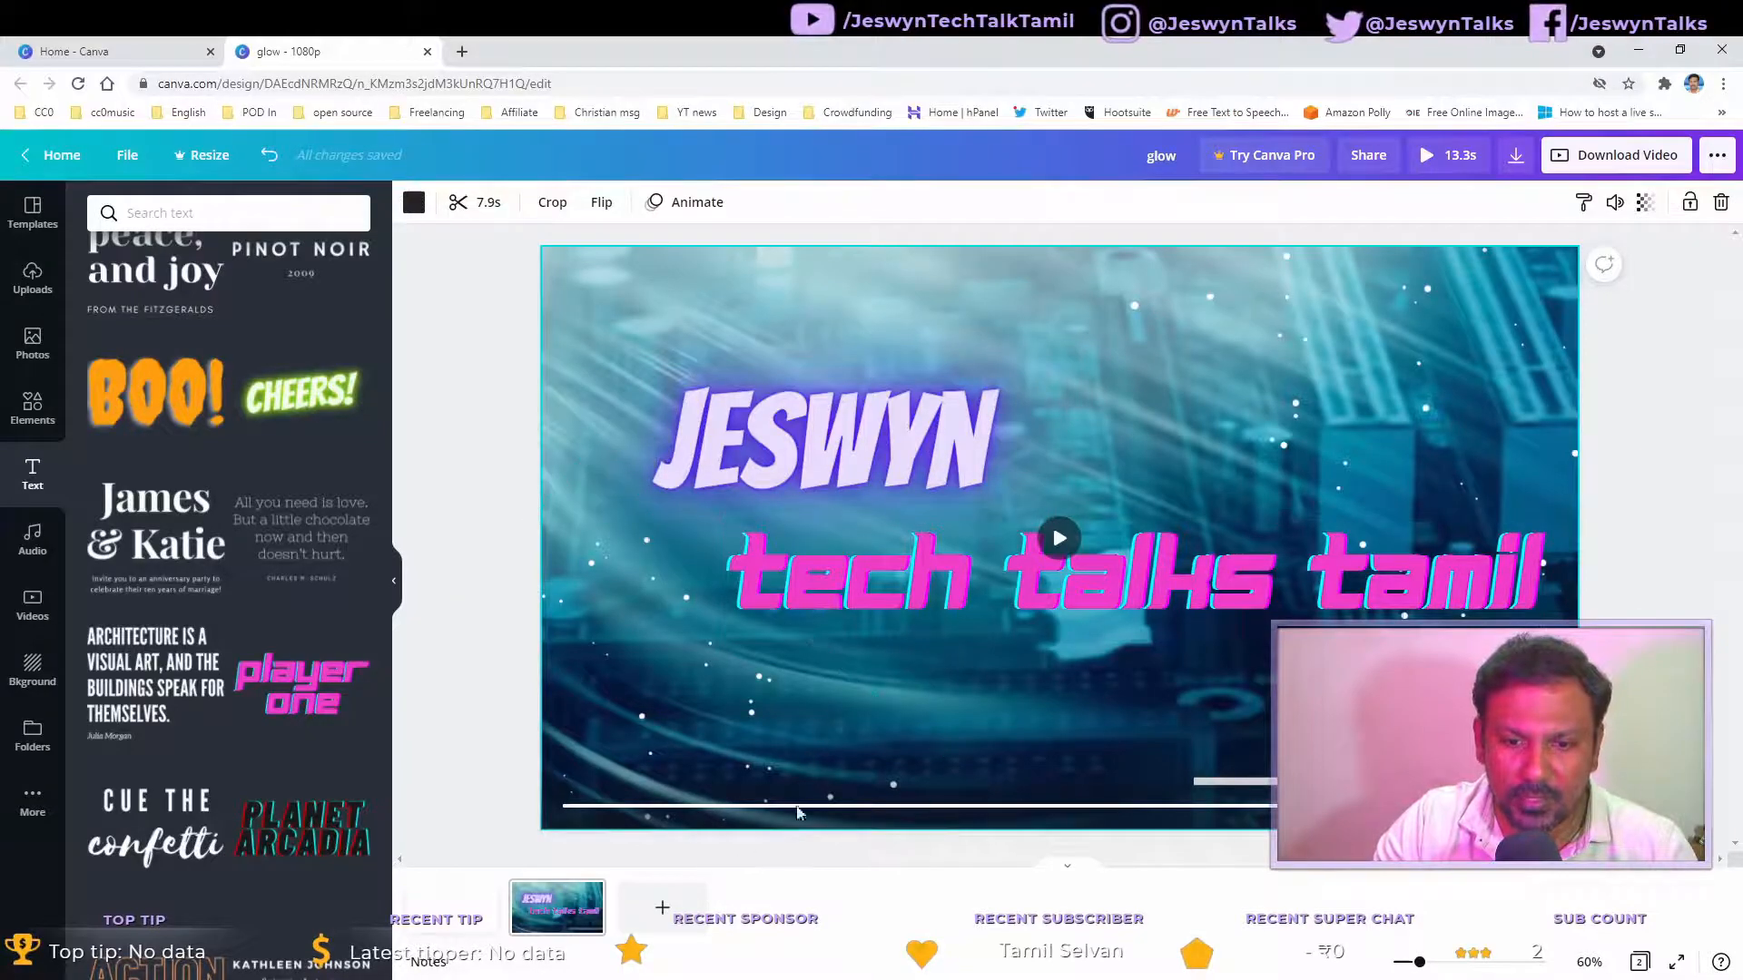
left_click(1059, 539)
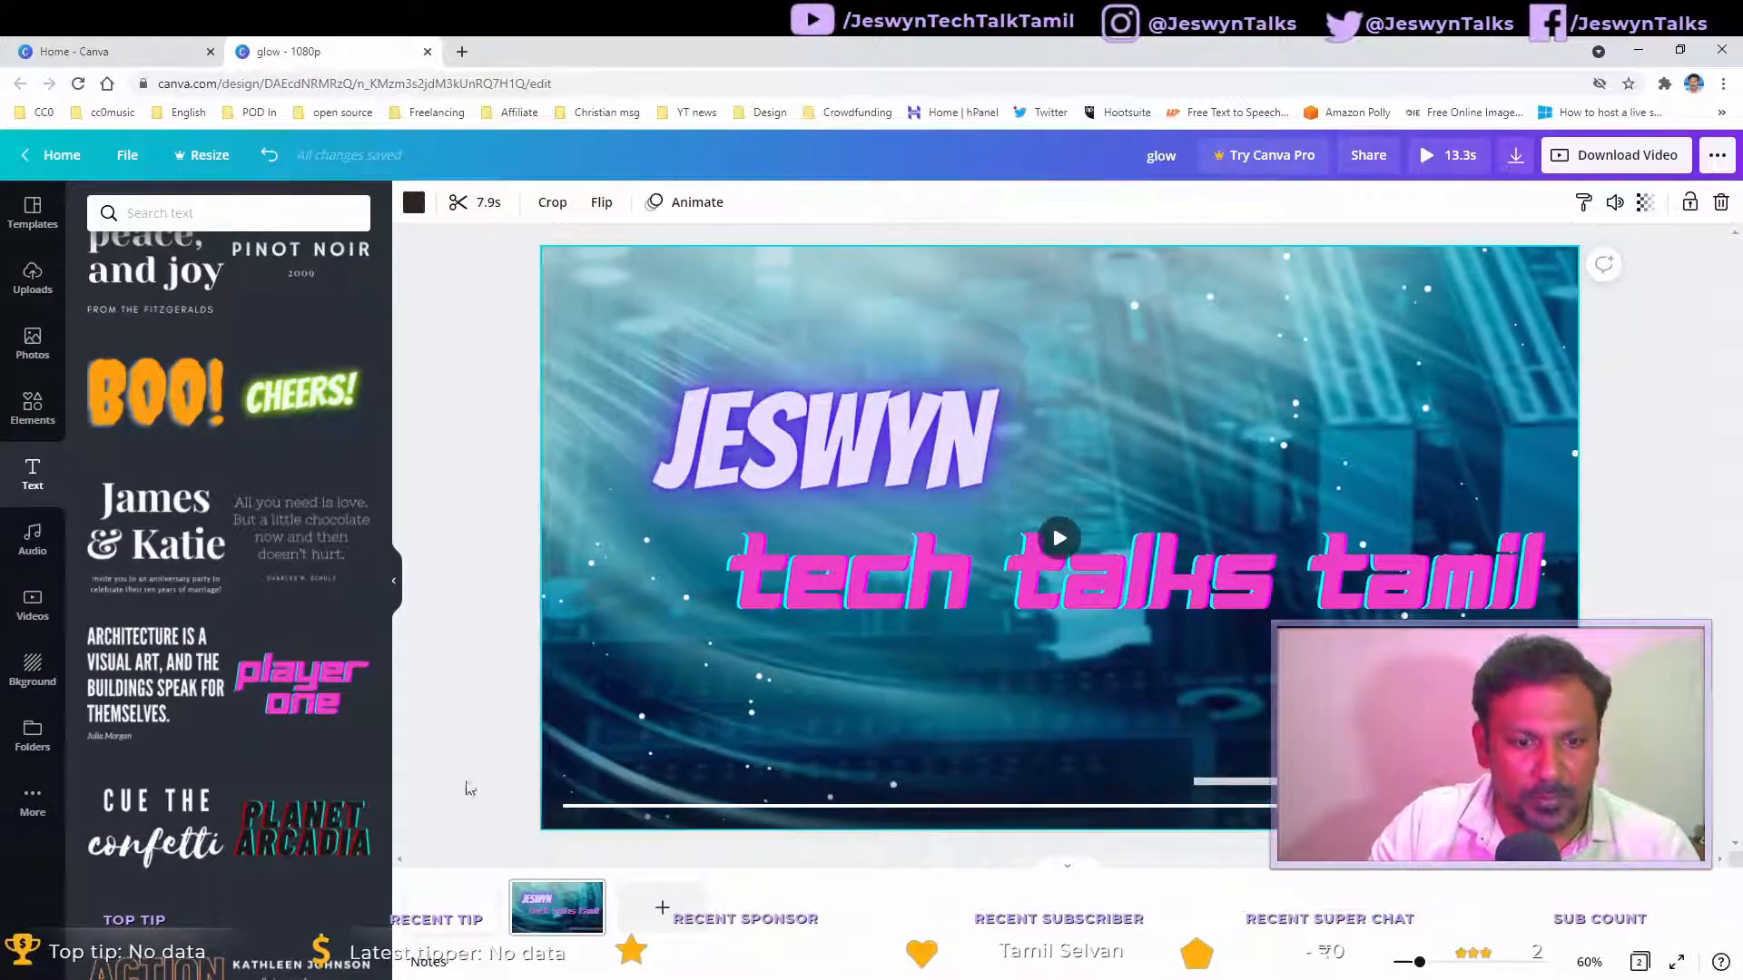
scroll(243, 683, "down", 1)
scroll(243, 685, "up", 3)
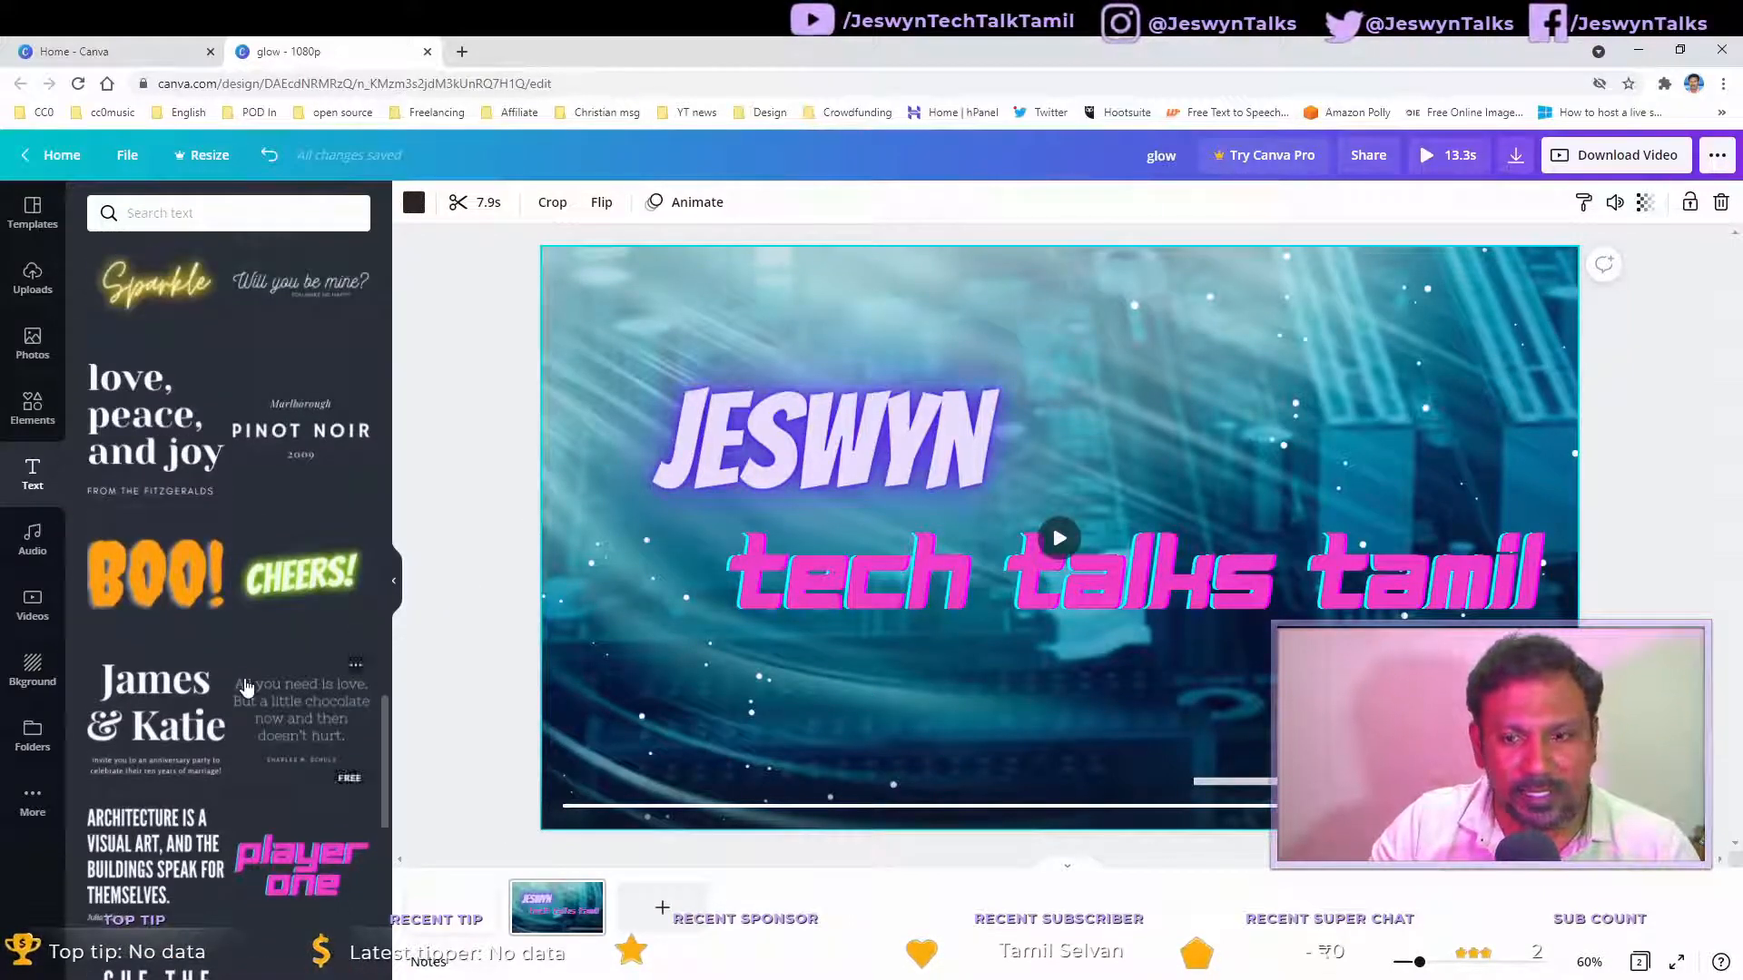
Step: Open the Elements library and browse the full Stickers collection
left_click(38, 413)
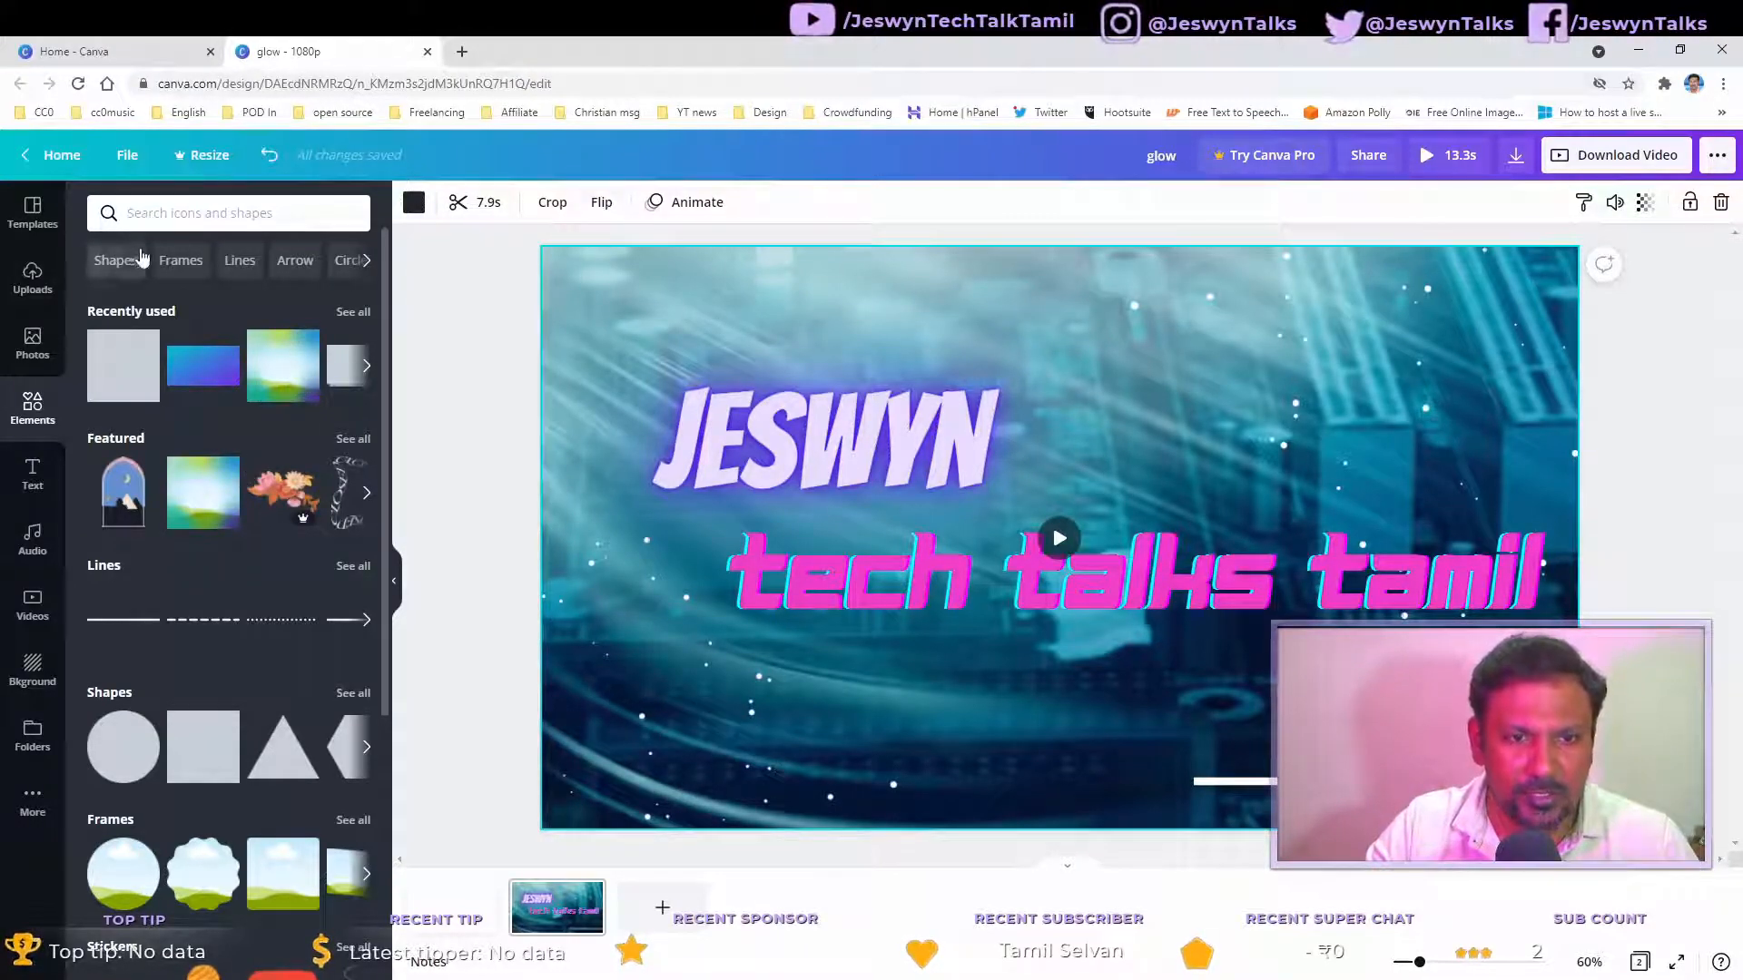
left_click(366, 262)
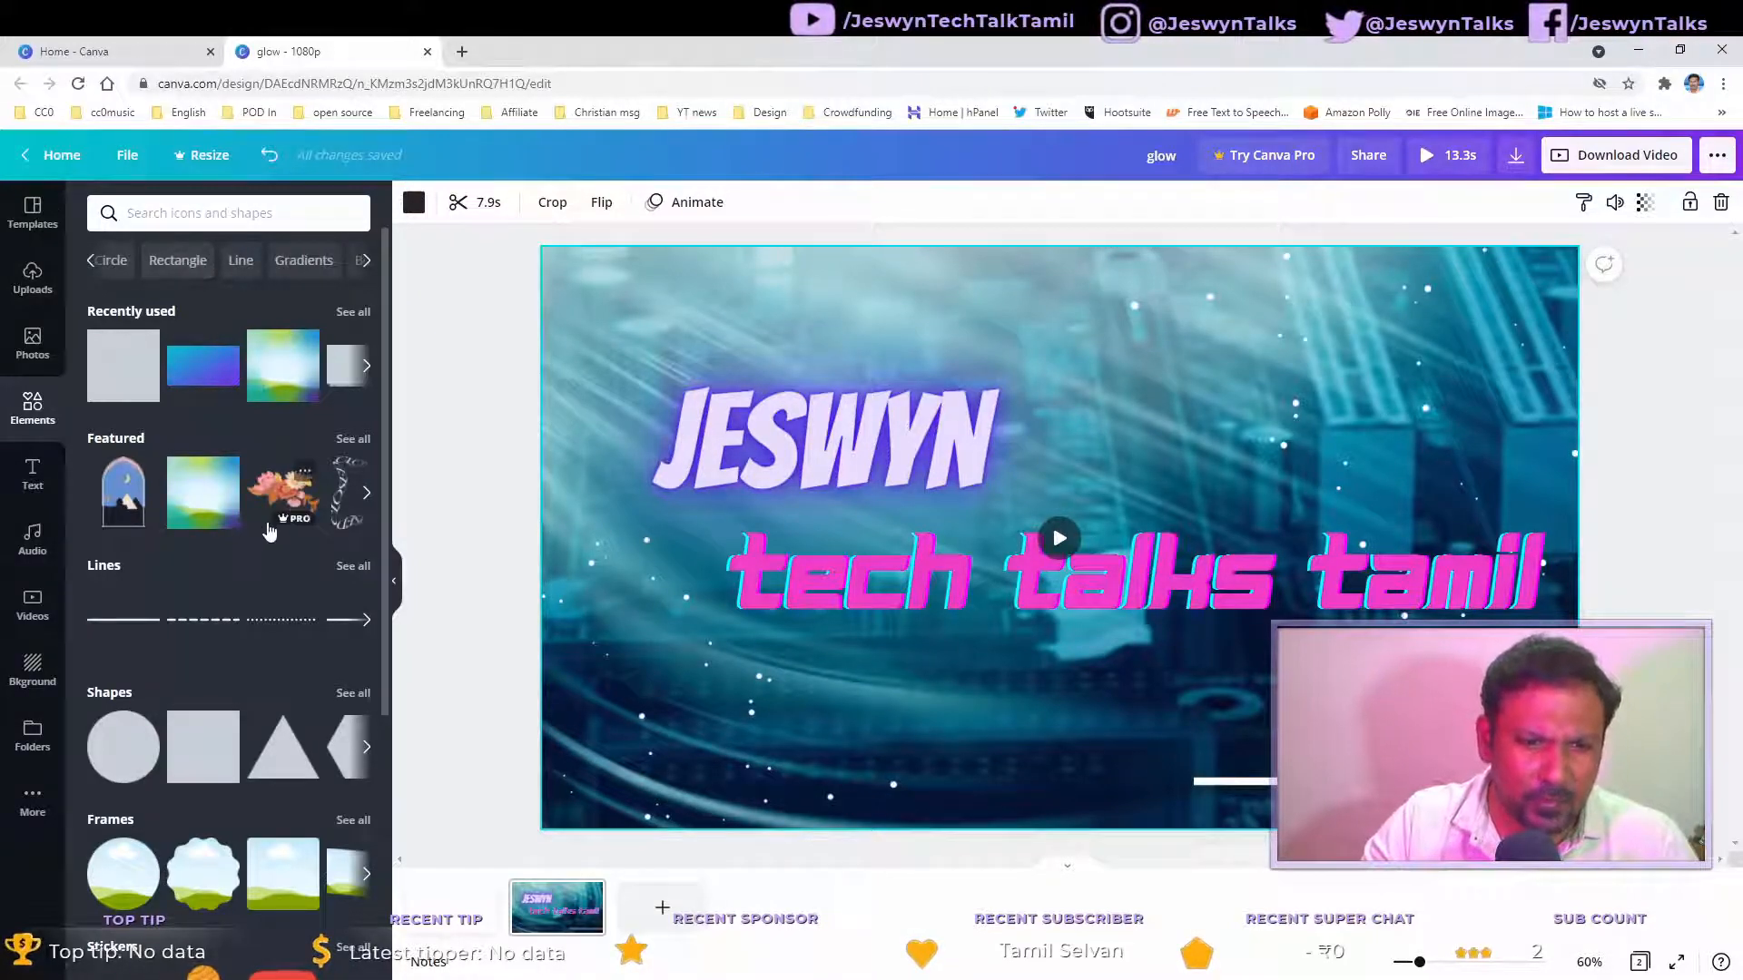
scroll(177, 461, "down", 5)
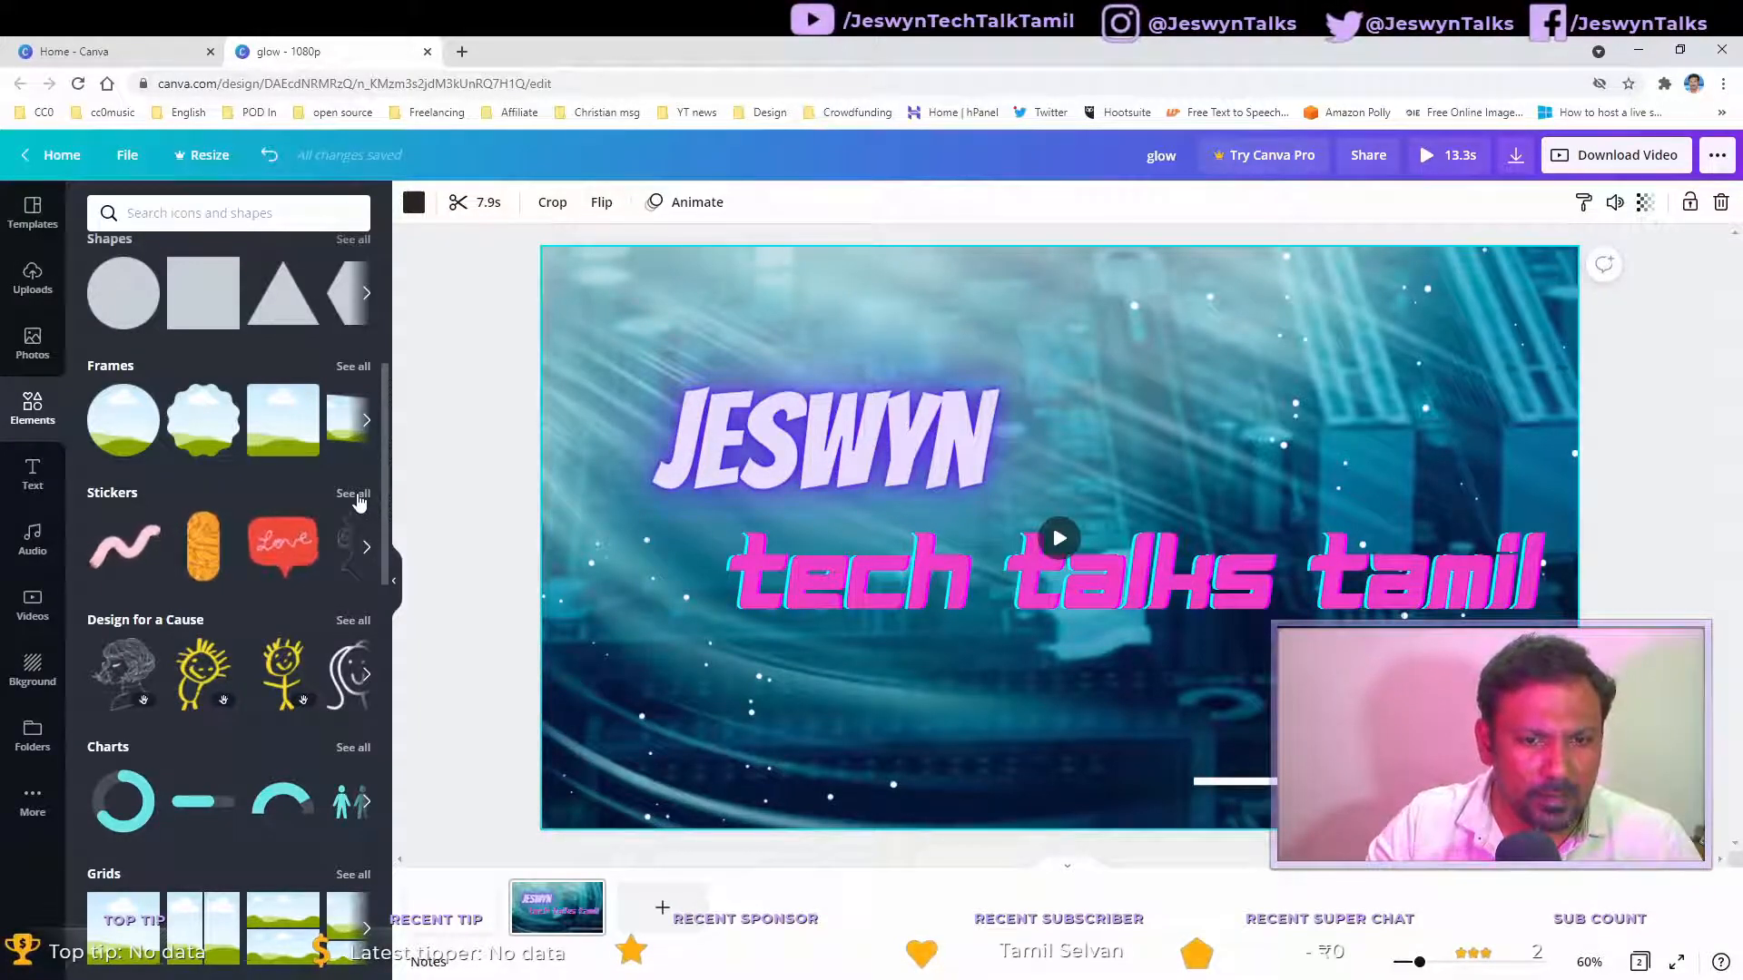
left_click(353, 495)
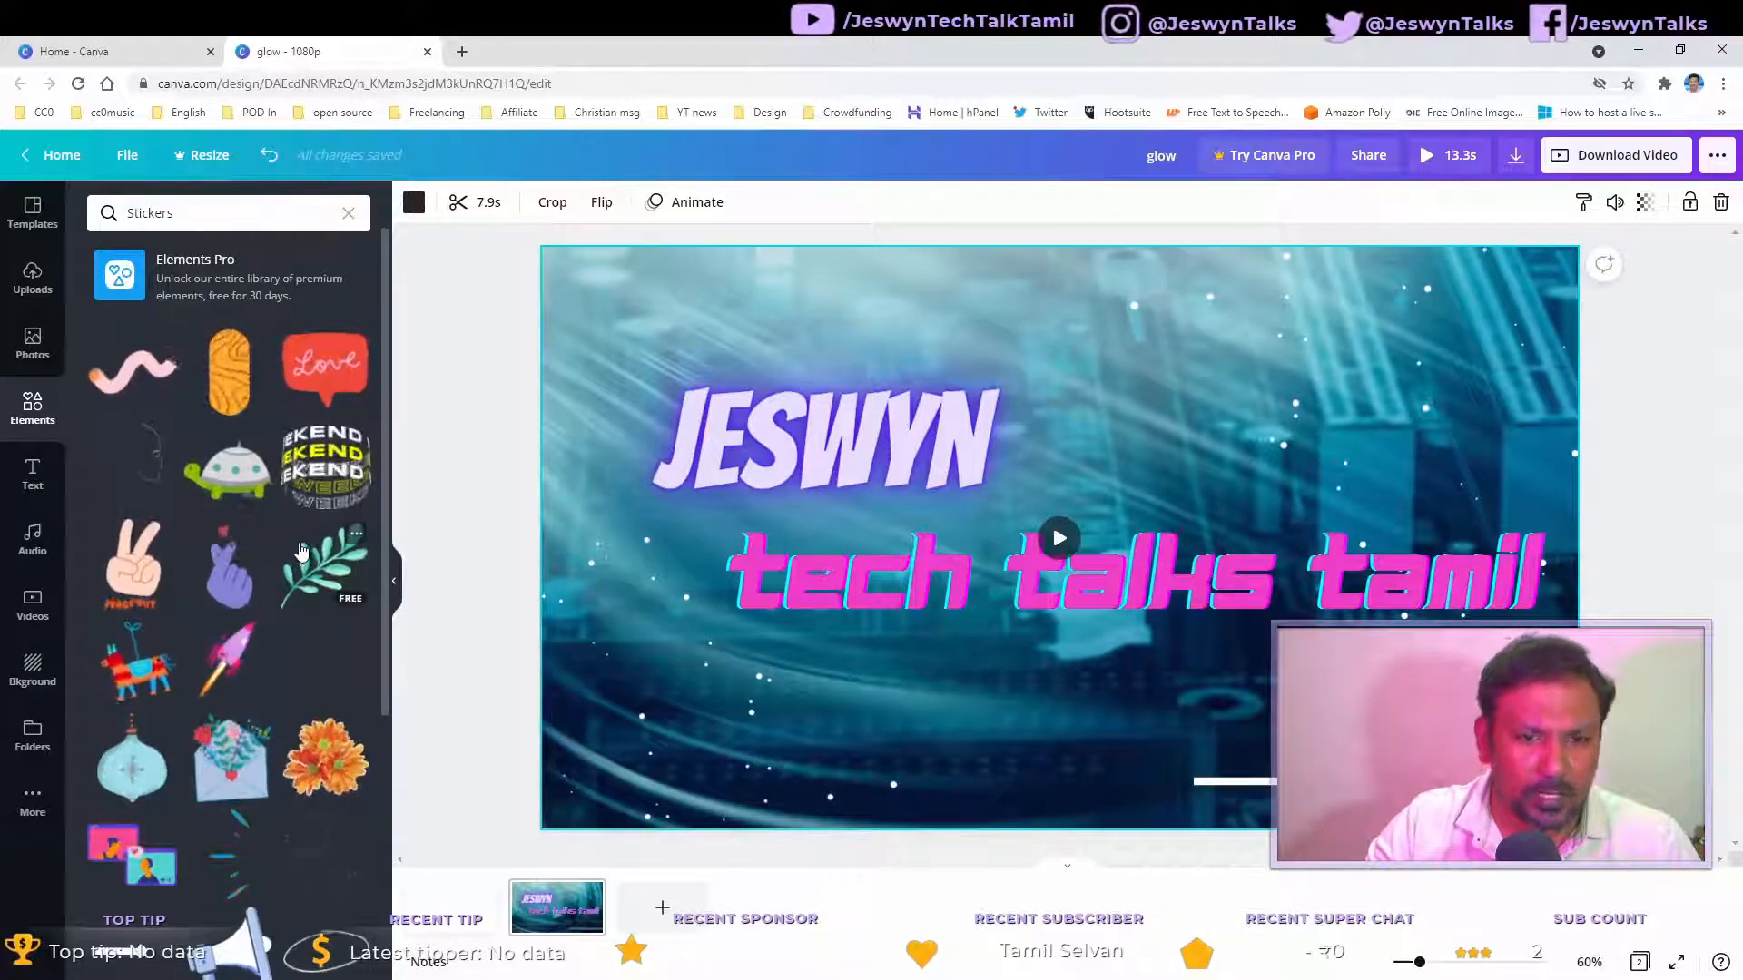
scroll(225, 517, "down", 1)
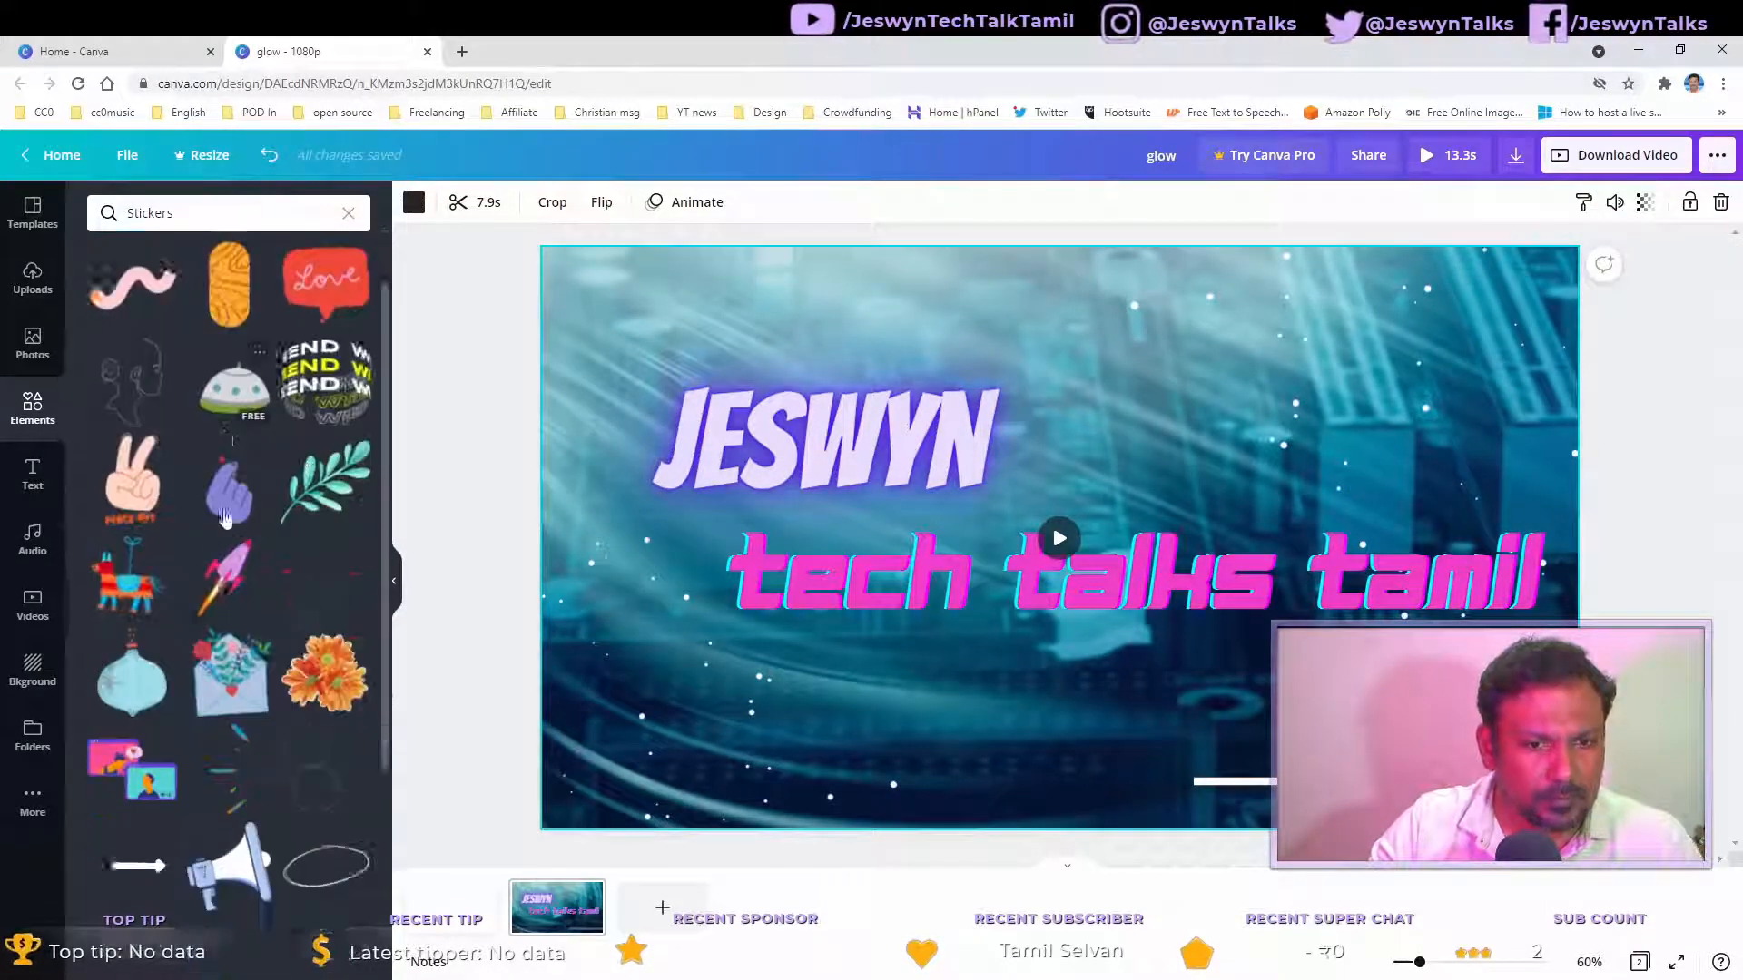
scroll(225, 518, "down", 4)
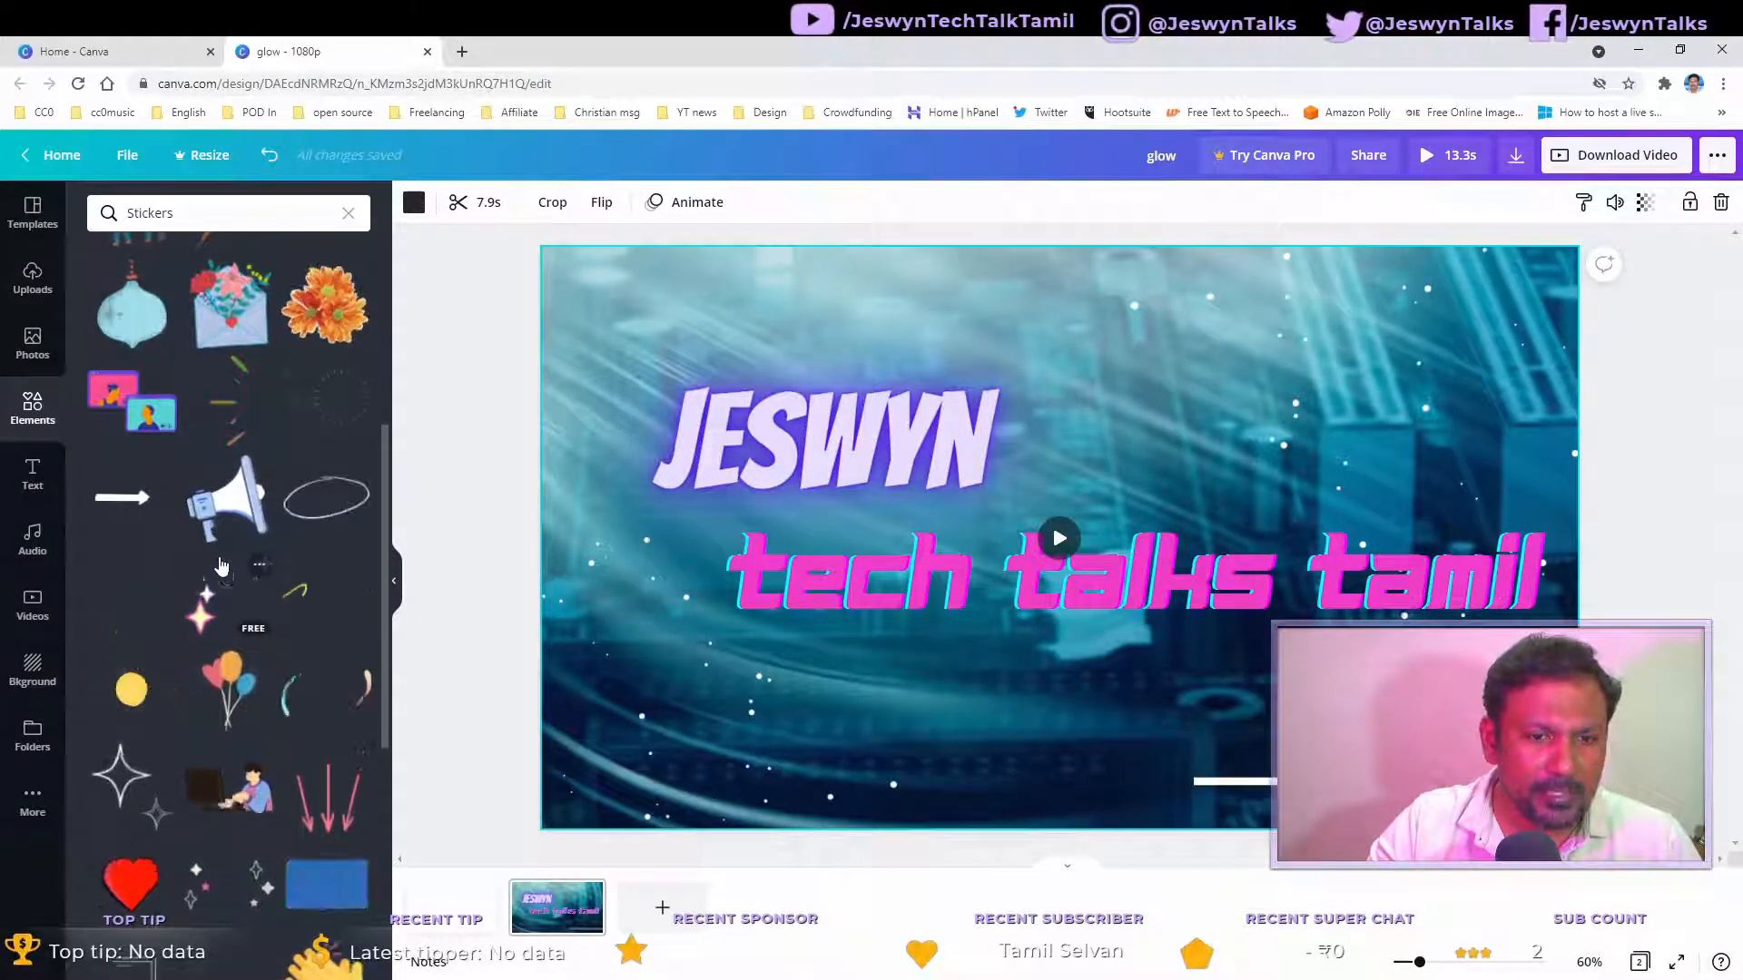
Step: Search the elements library for technology and scroll through the results
left_click(92, 210)
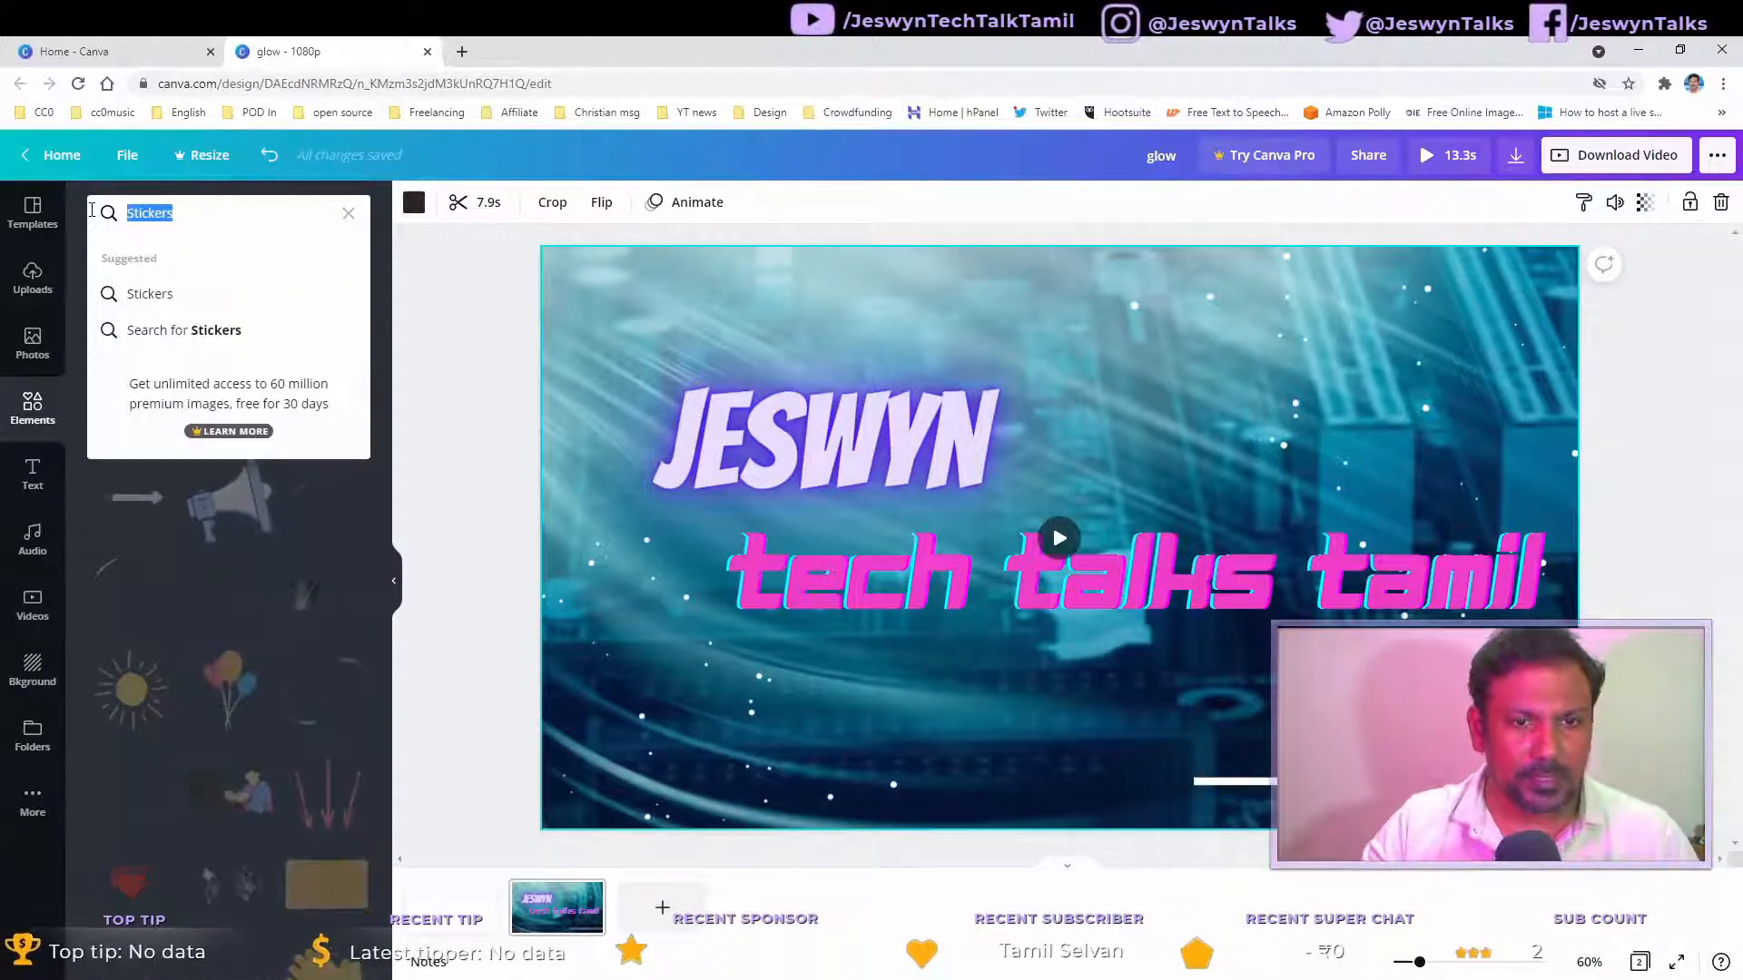
key("BackSpace")
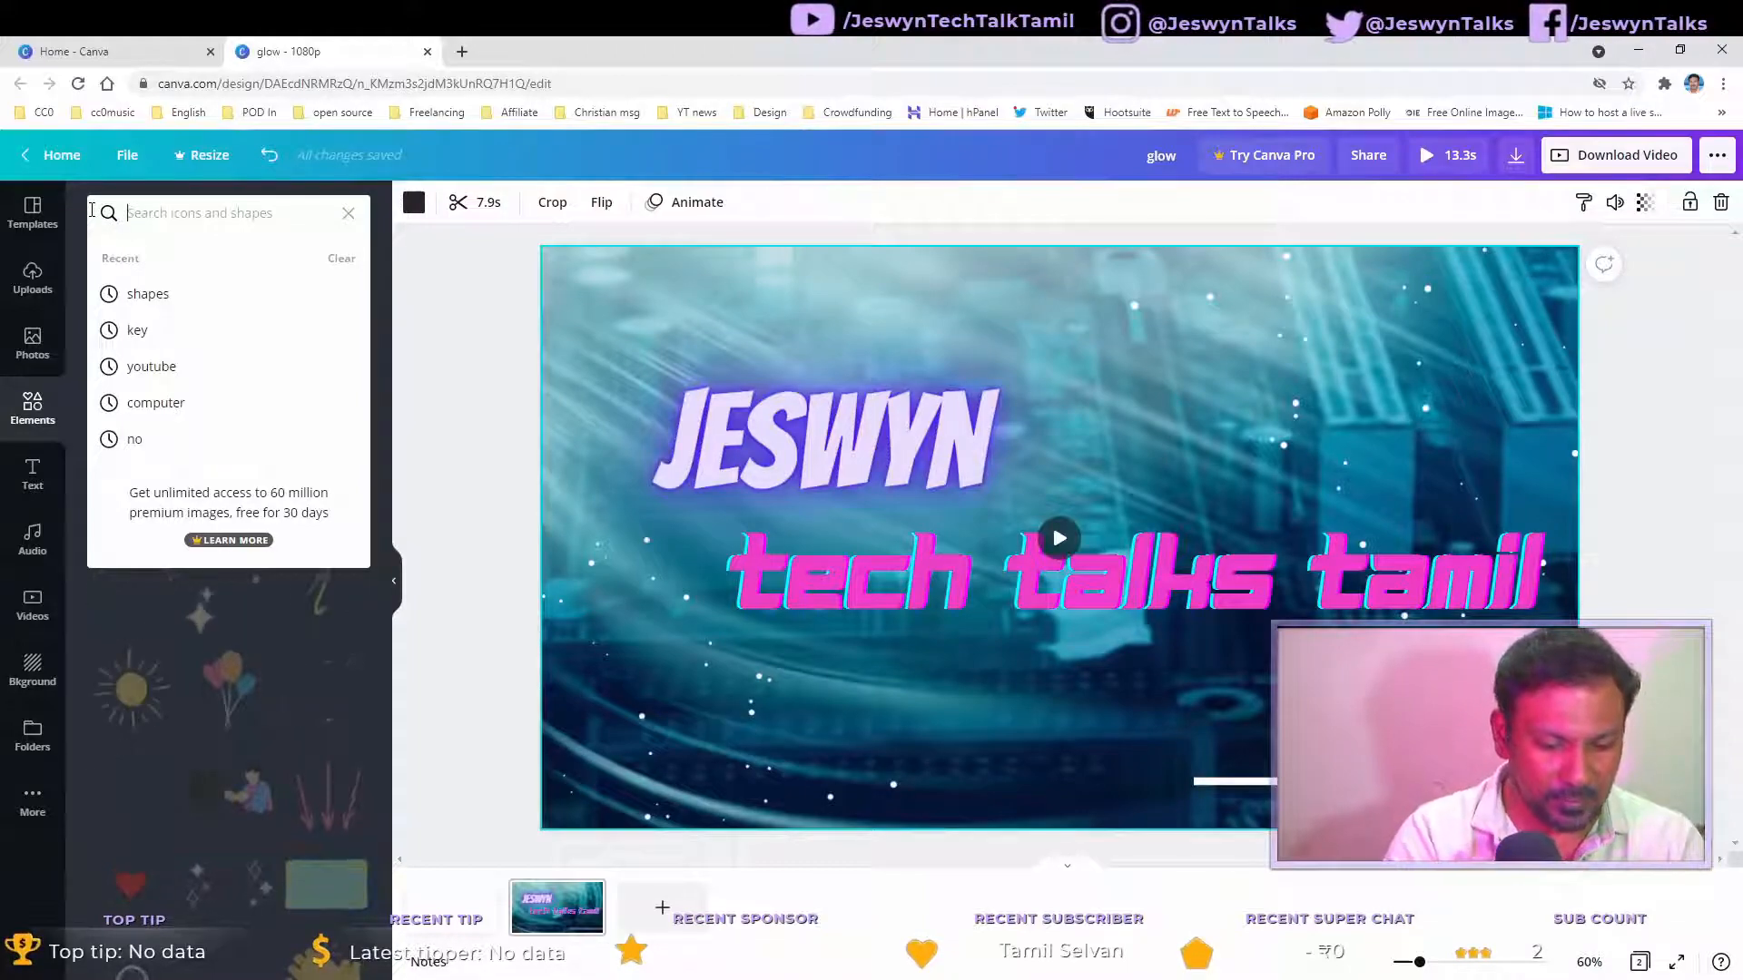
type("technology")
key("Return")
scroll(247, 532, "down", 4)
scroll(247, 541, "down", 2)
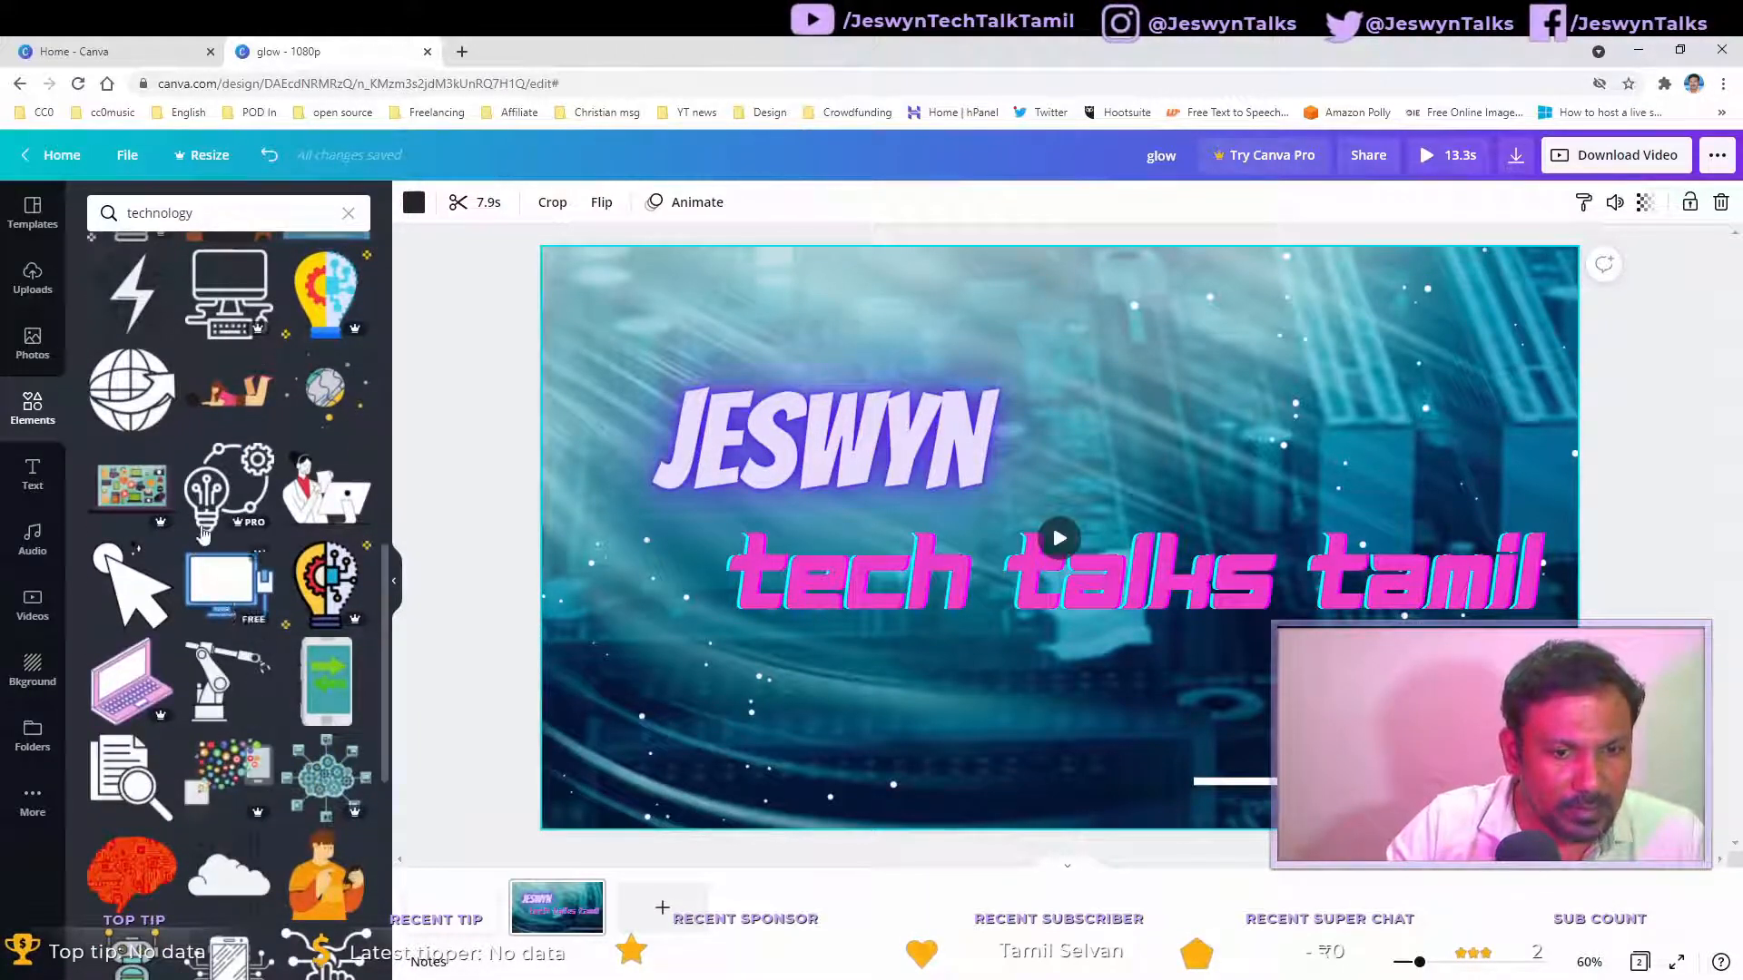
scroll(219, 636, "down", 2)
scroll(219, 626, "up", 4)
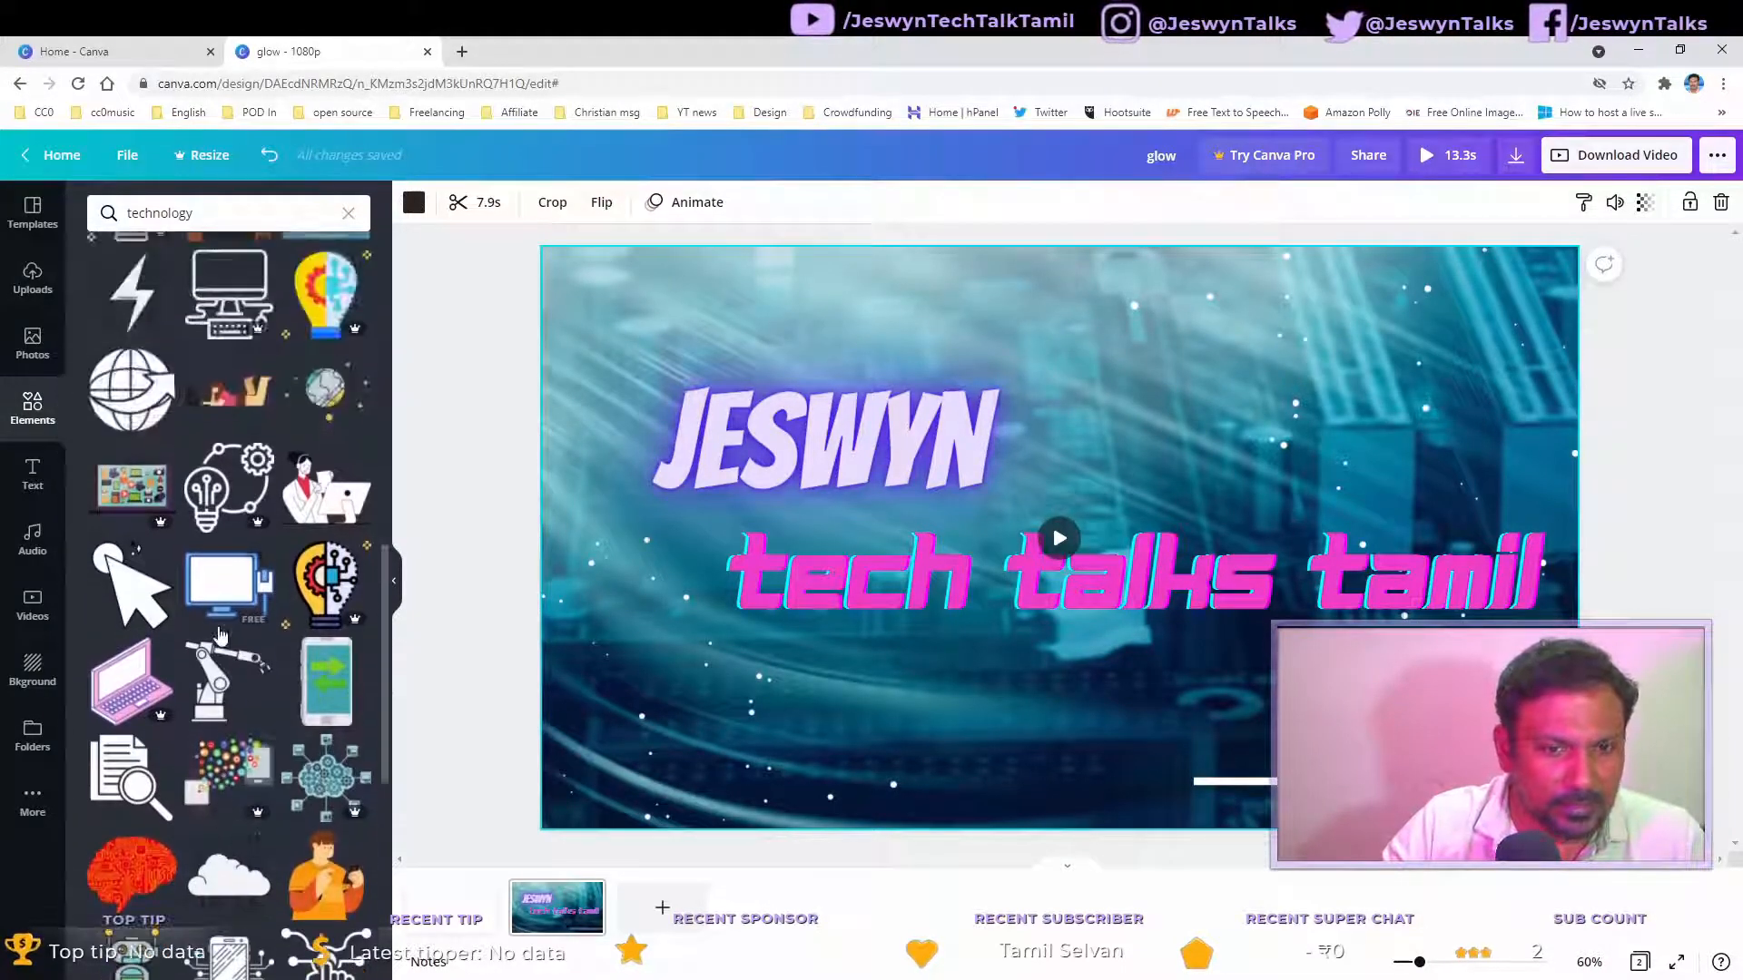
scroll(216, 617, "up", 7)
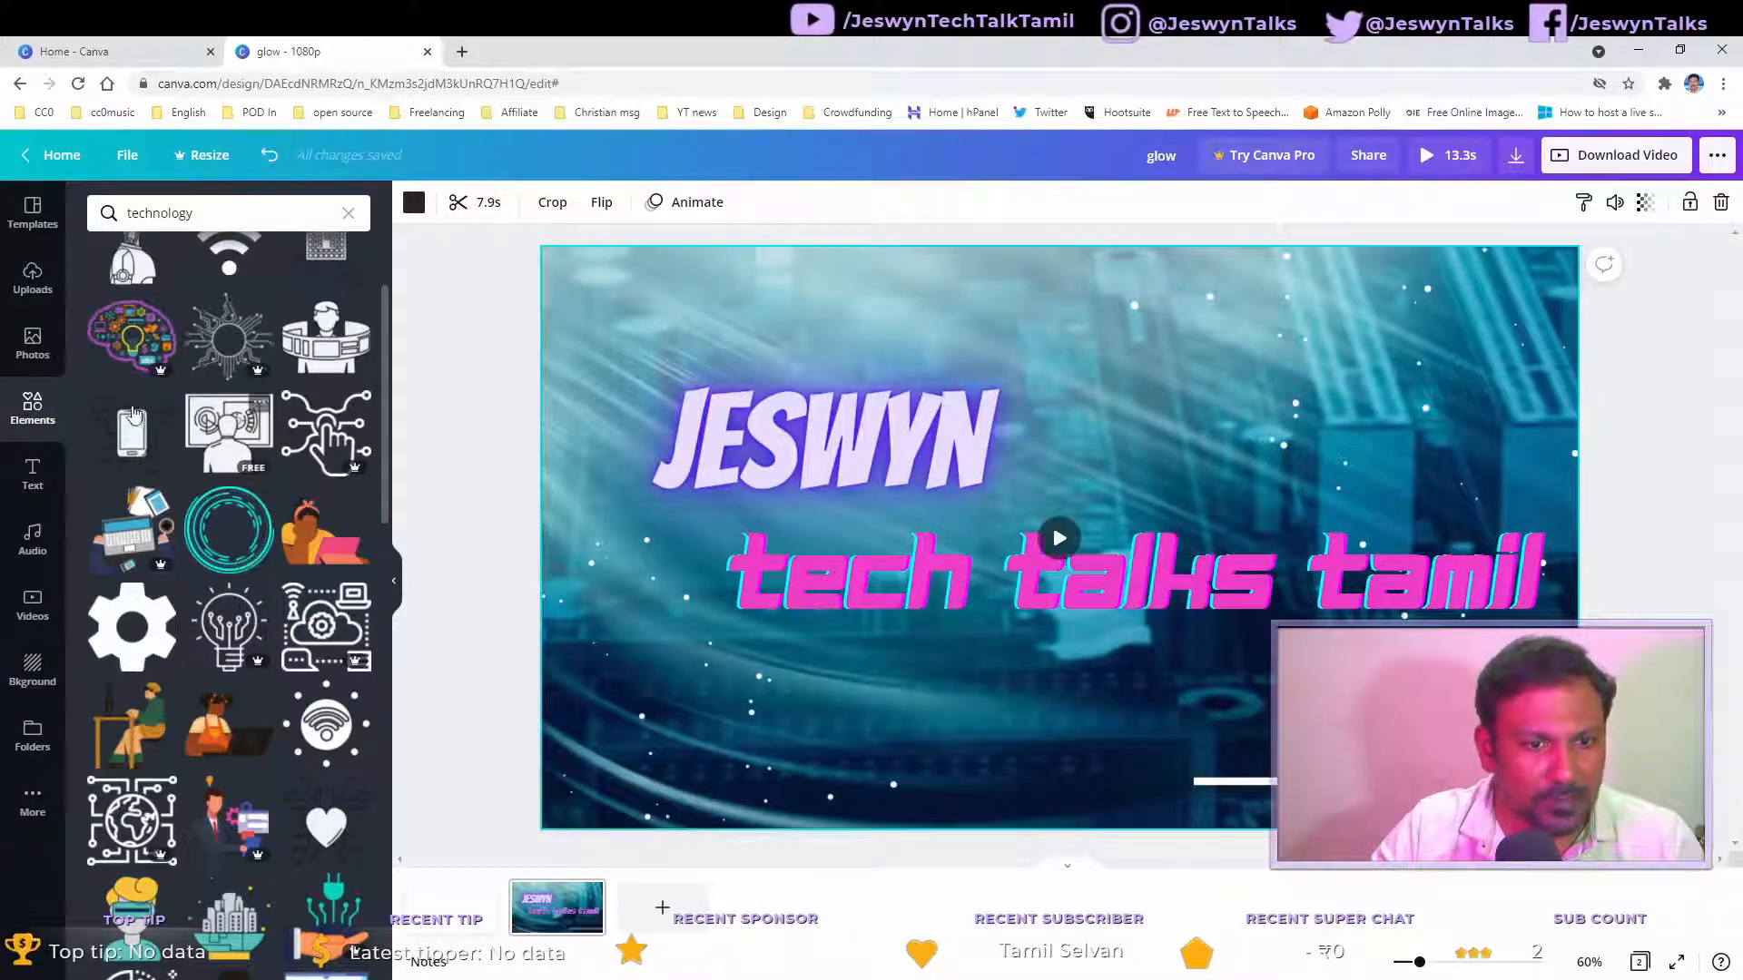
Step: Return to the Stickers collection and add the red triple-arrow sticker above the name
left_click(28, 410)
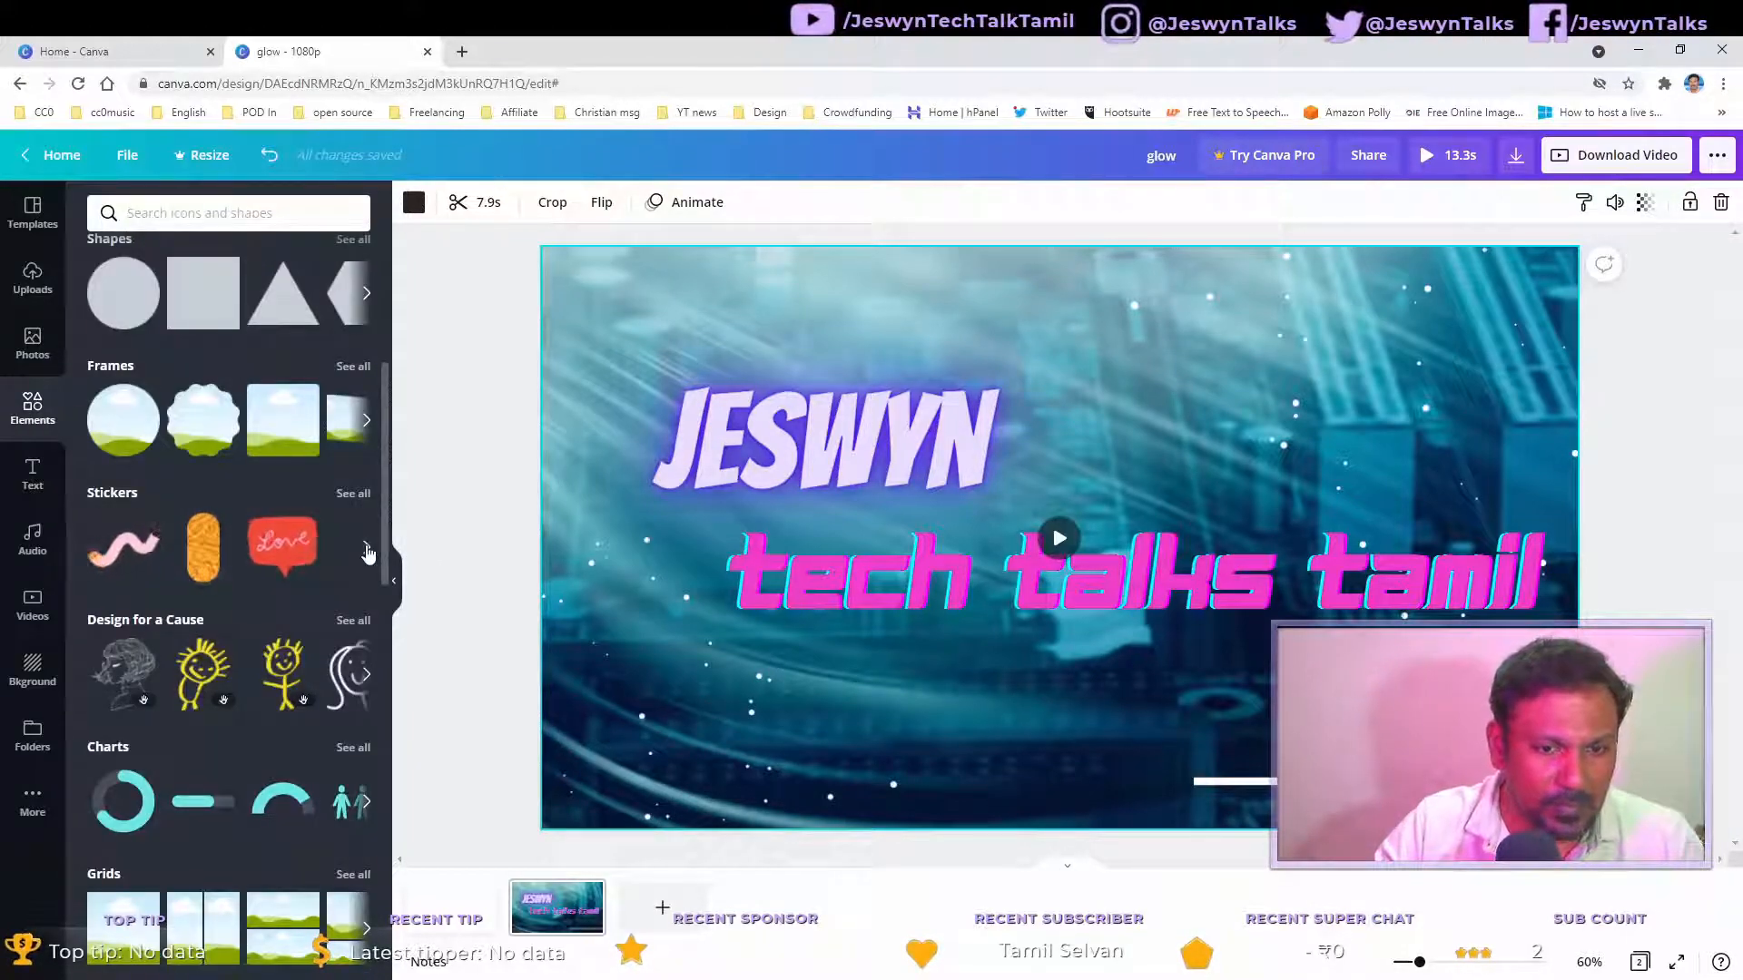
left_click(367, 549)
left_click(362, 498)
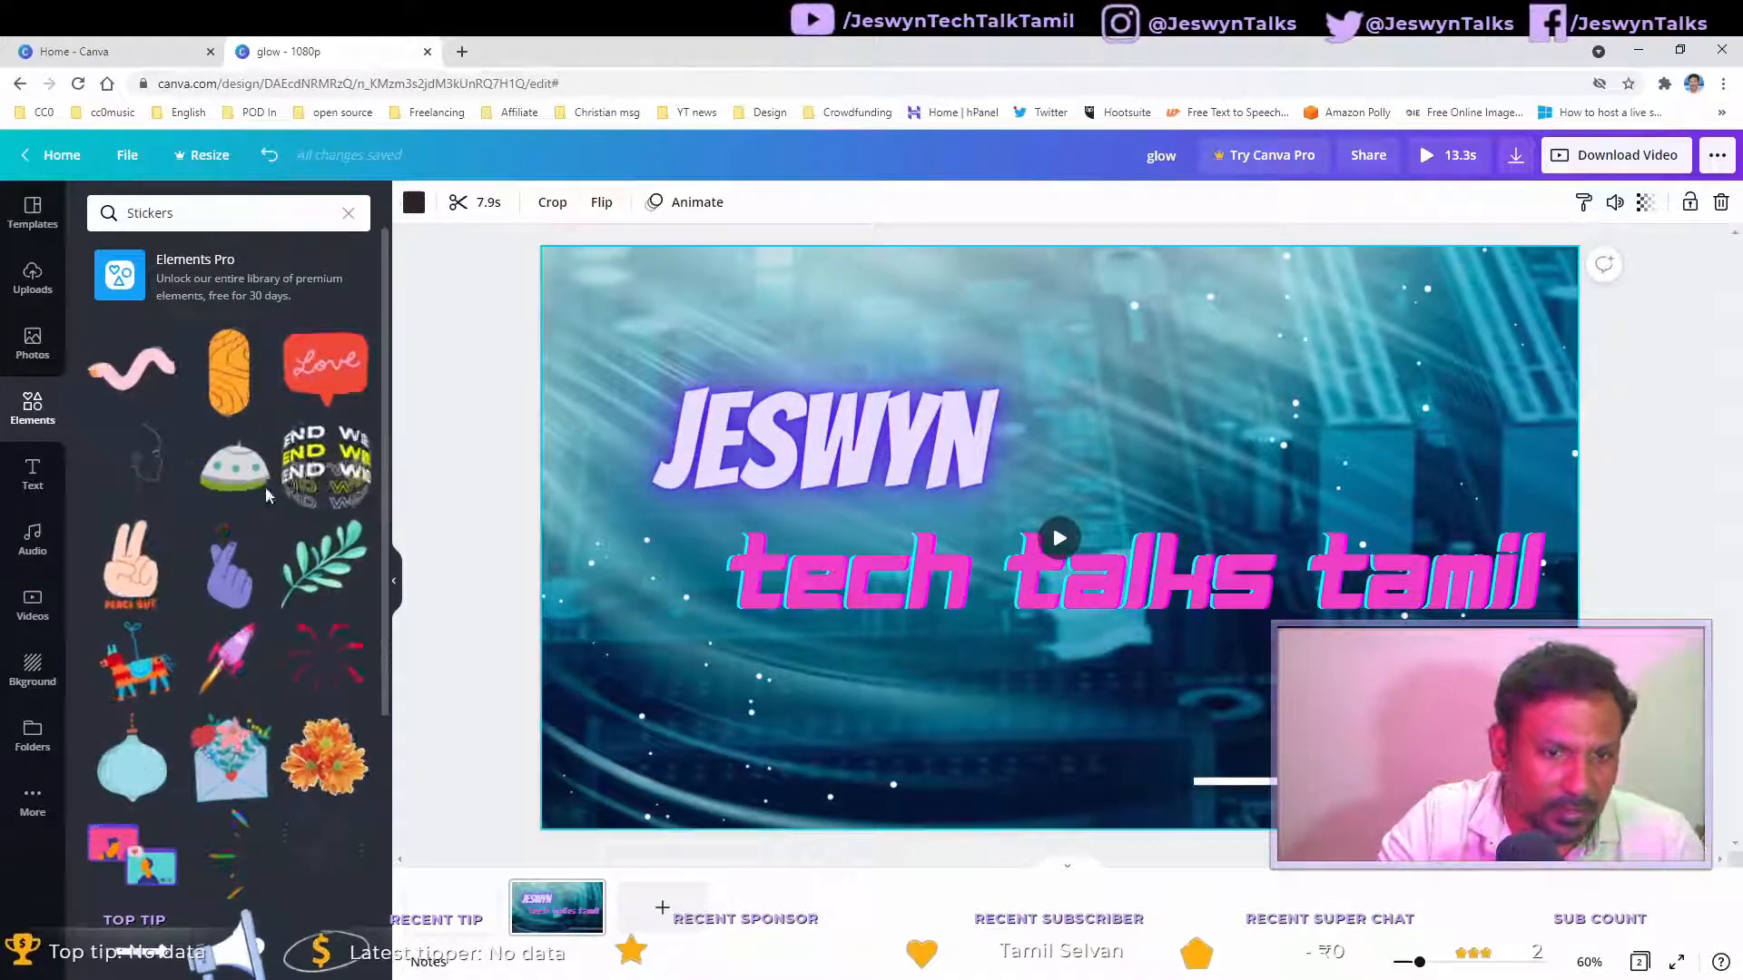
scroll(245, 554, "down", 3)
left_click(245, 554)
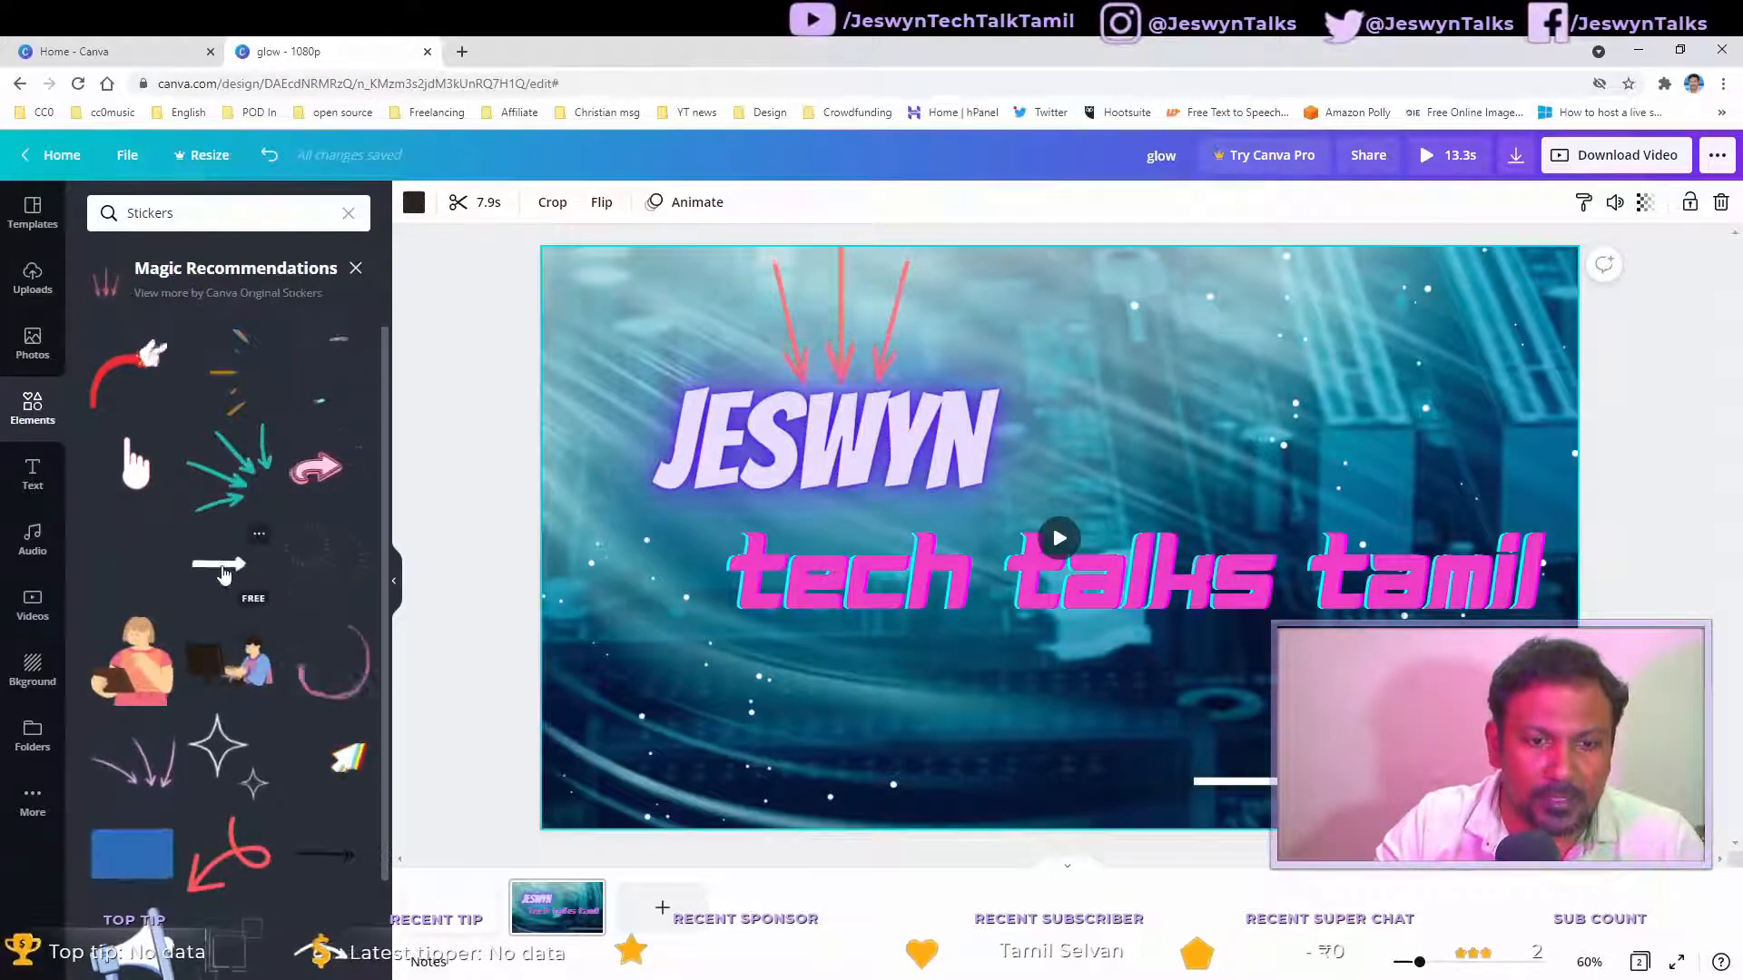
Step: Add animated scribble stickers from the recommended stickers to the canvas
scroll(225, 585, "down", 3)
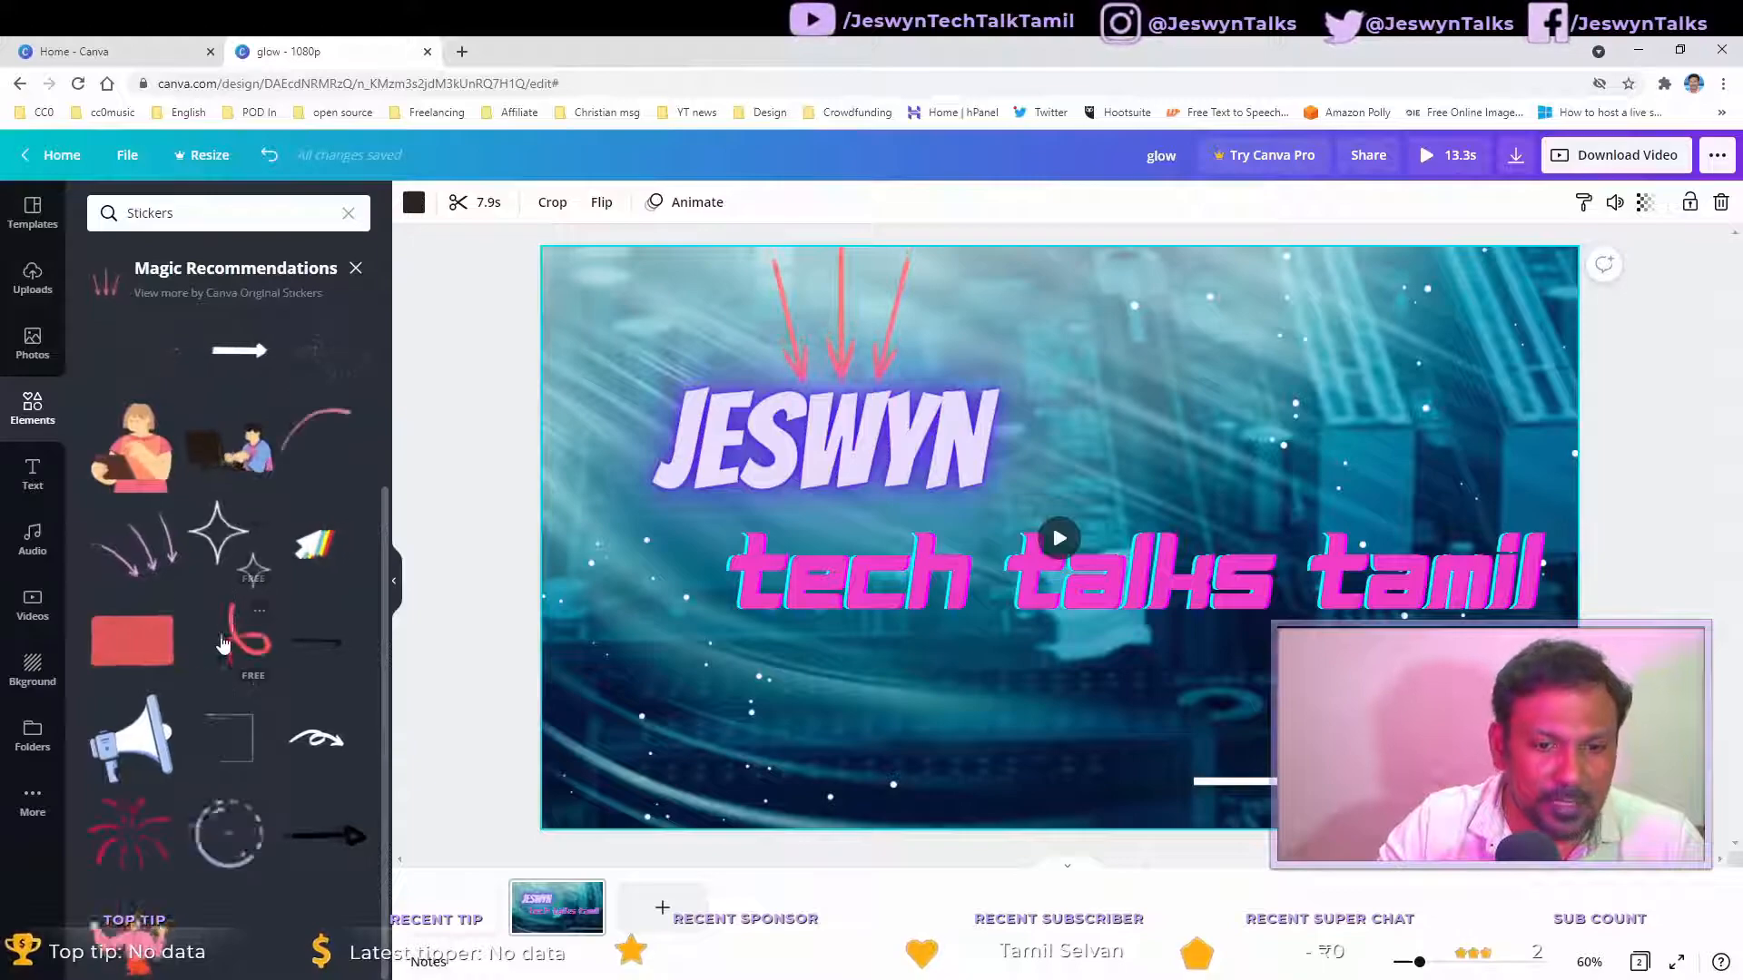
scroll(222, 635, "up", 3)
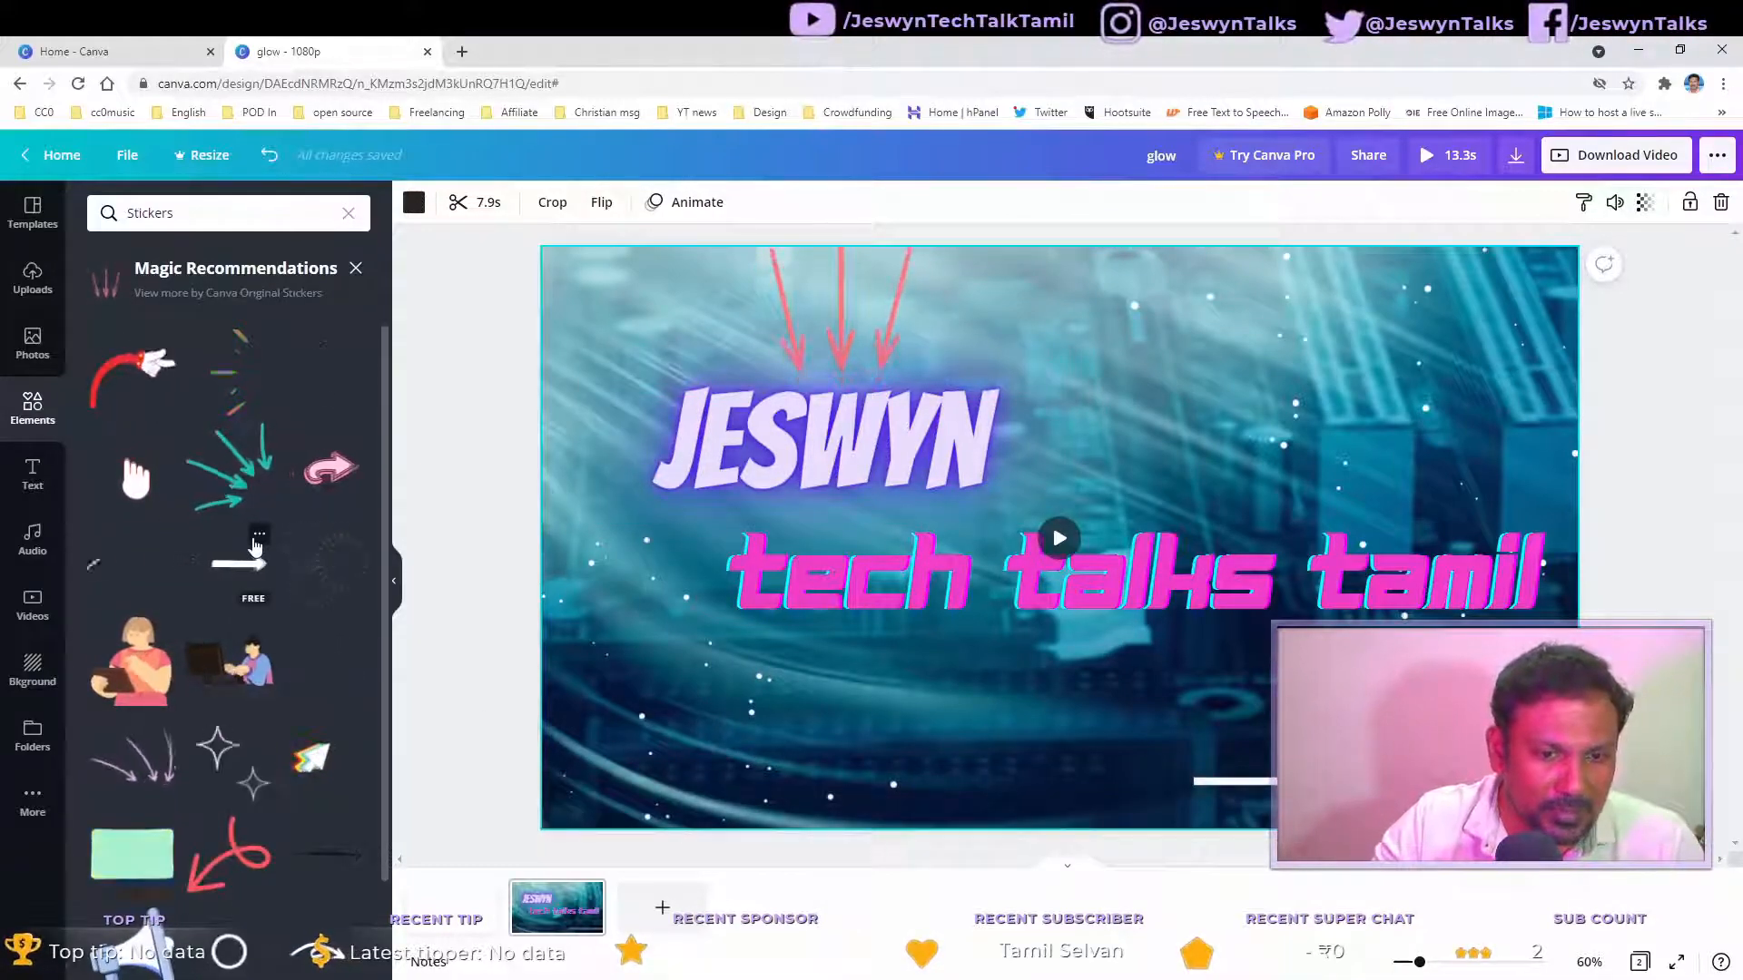
left_click(332, 672)
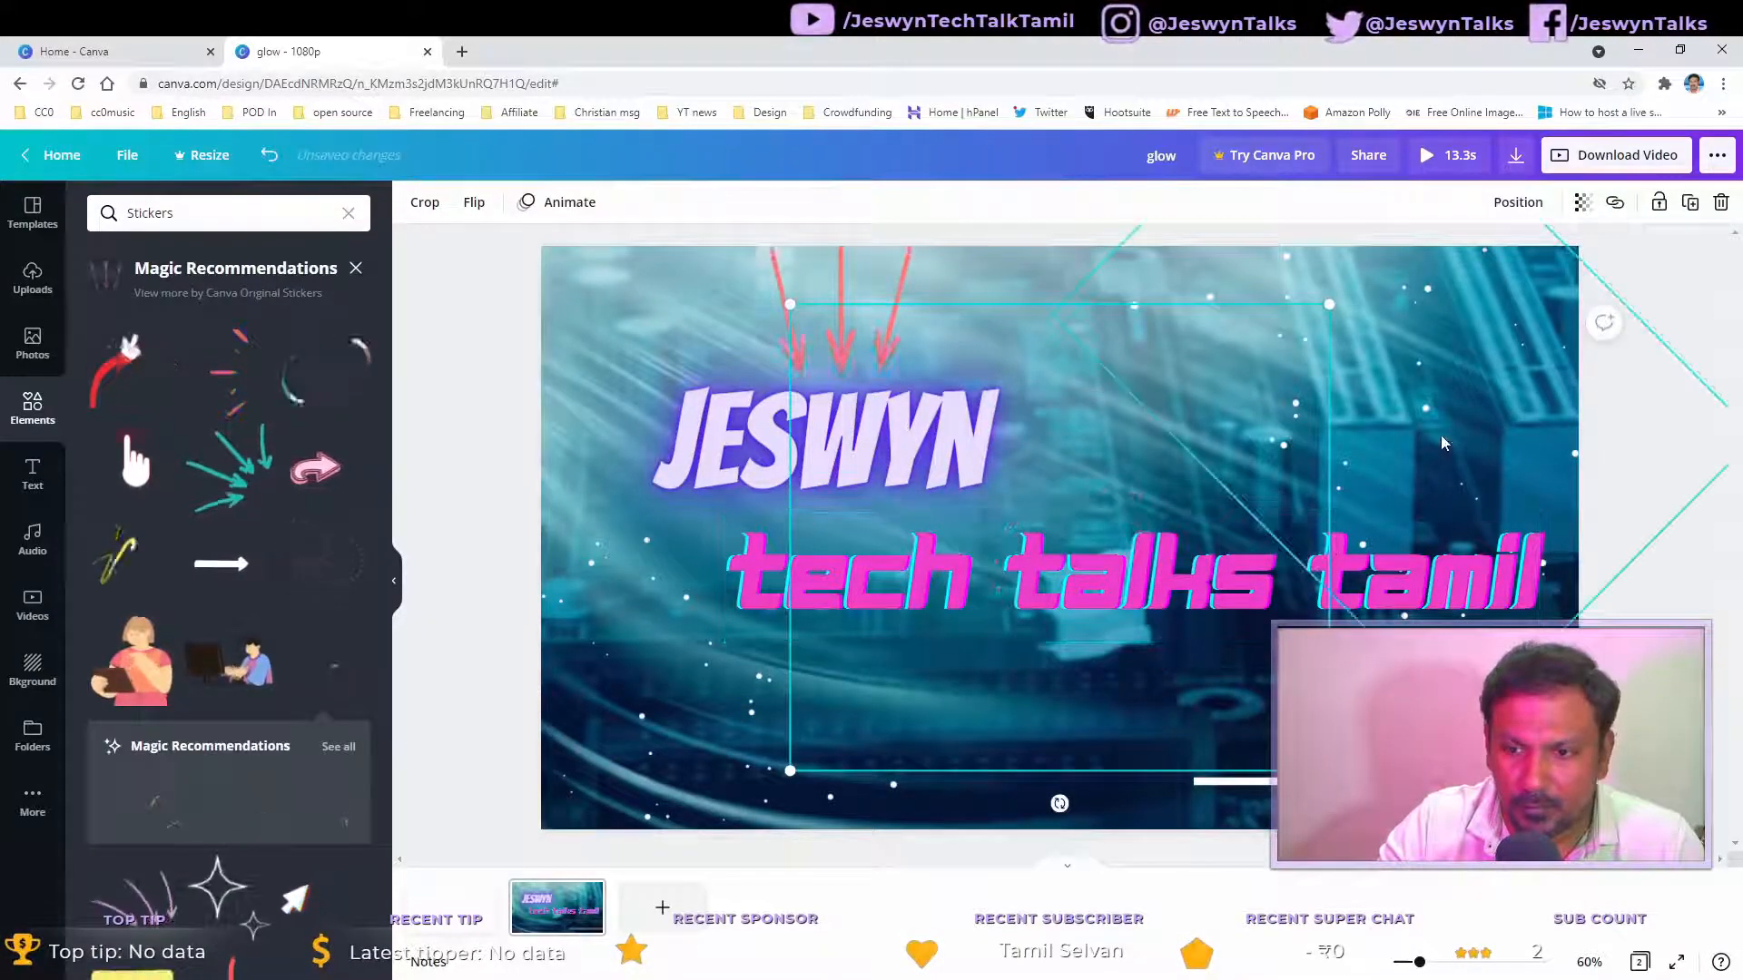
scroll(250, 622, "down", 2)
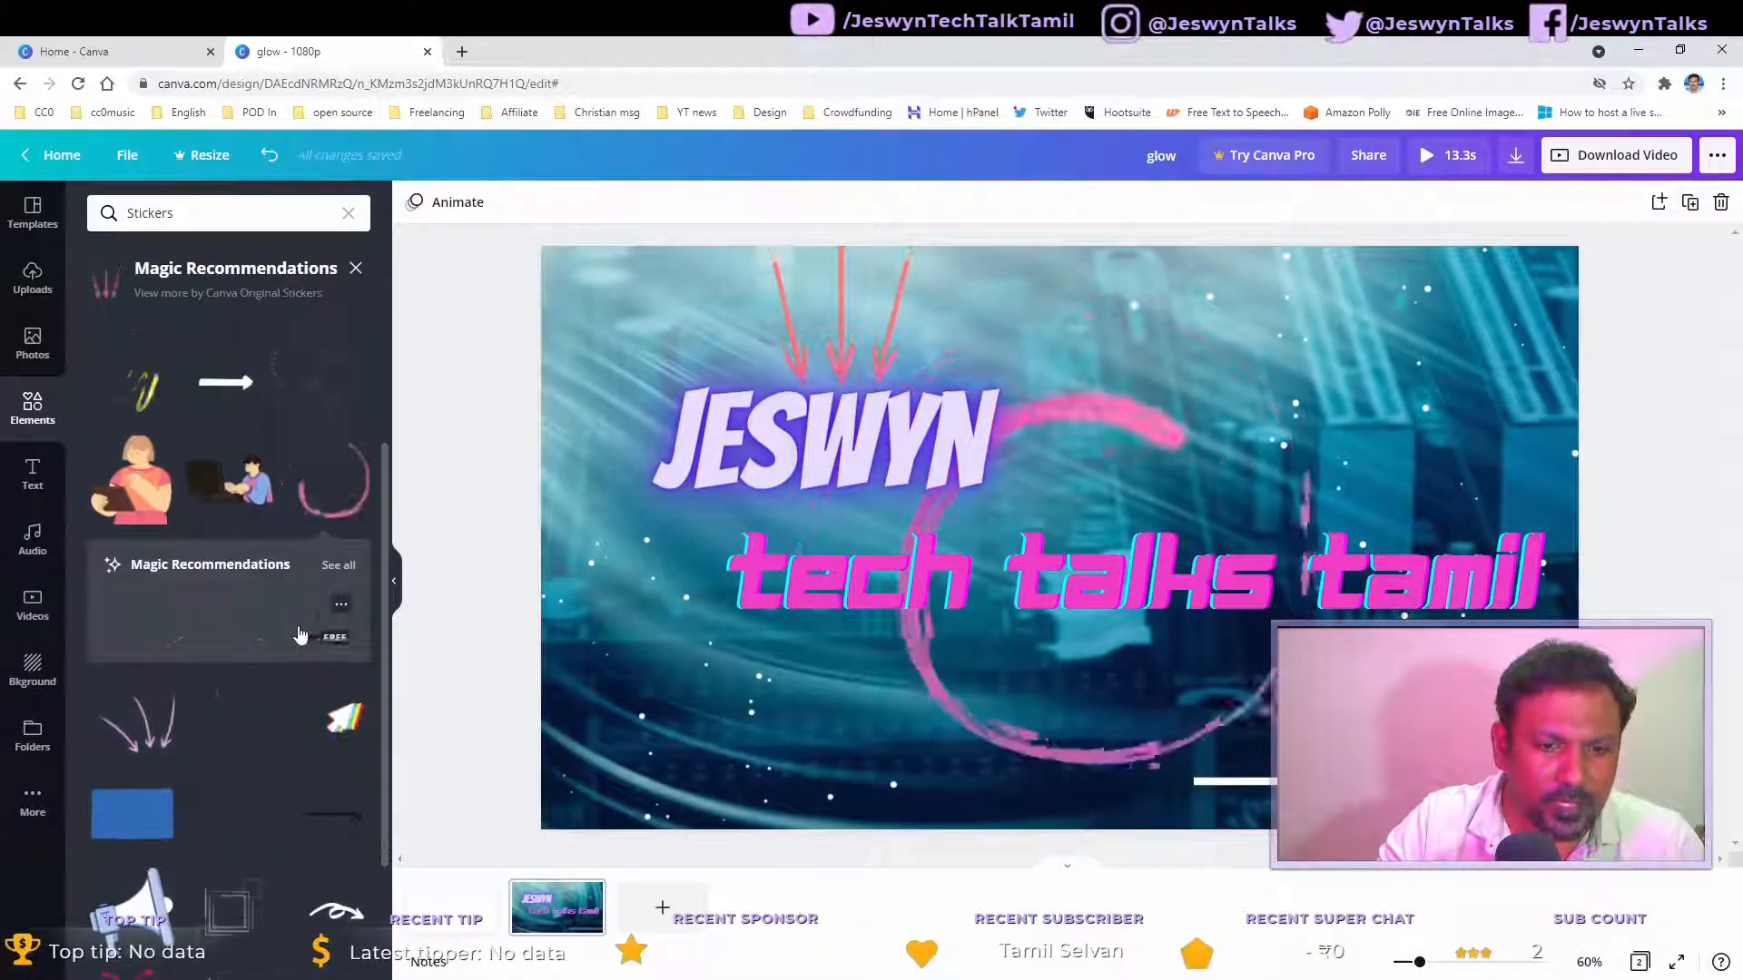
left_click(235, 620)
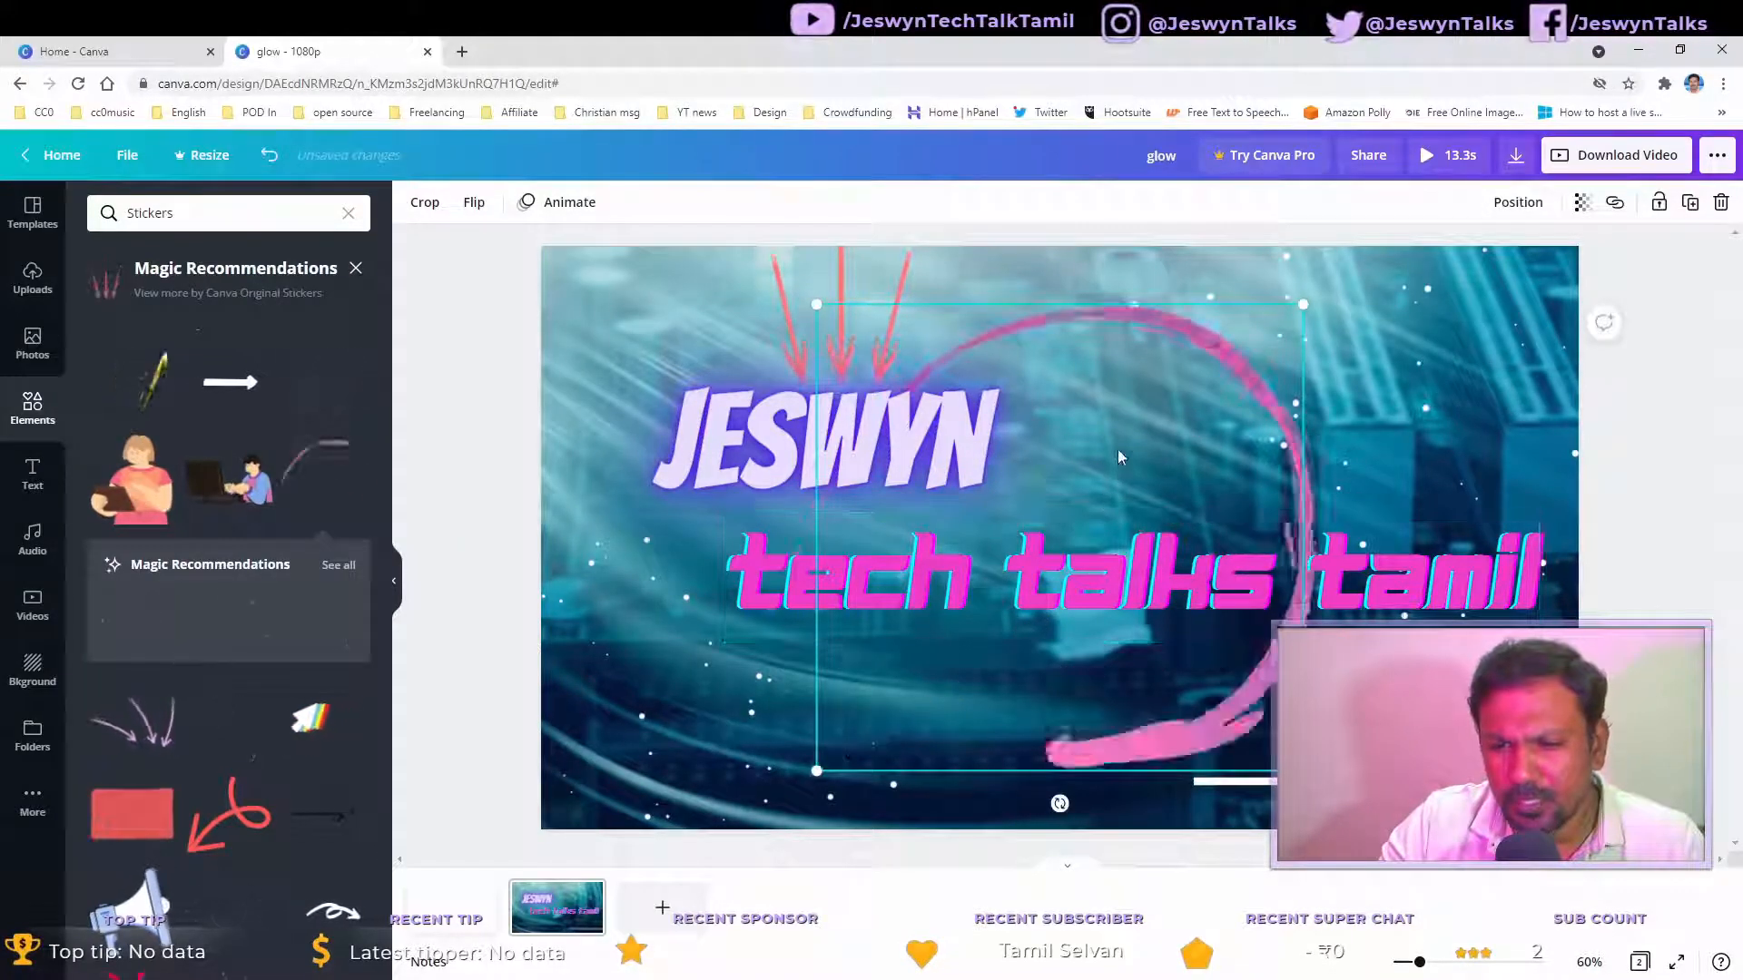
Step: Move the new sticker left and enlarge it to cover the left half of the canvas
left_click_drag(1118, 448, 864, 442)
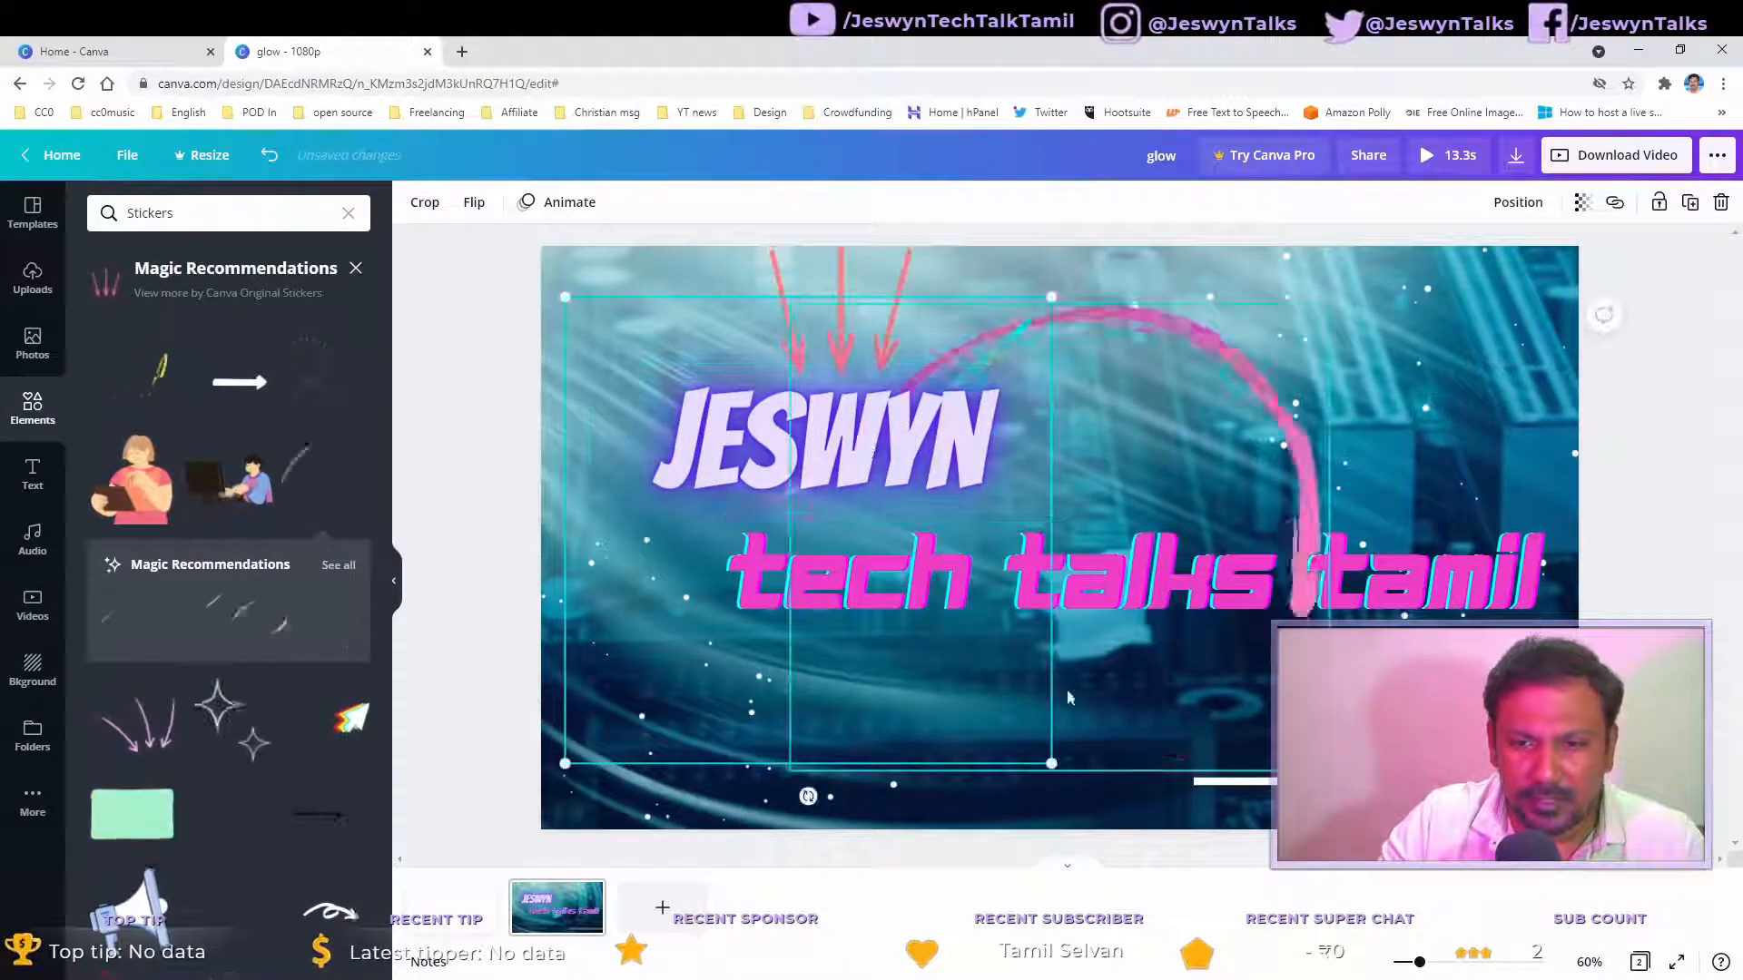
left_click_drag(1053, 764, 1278, 819)
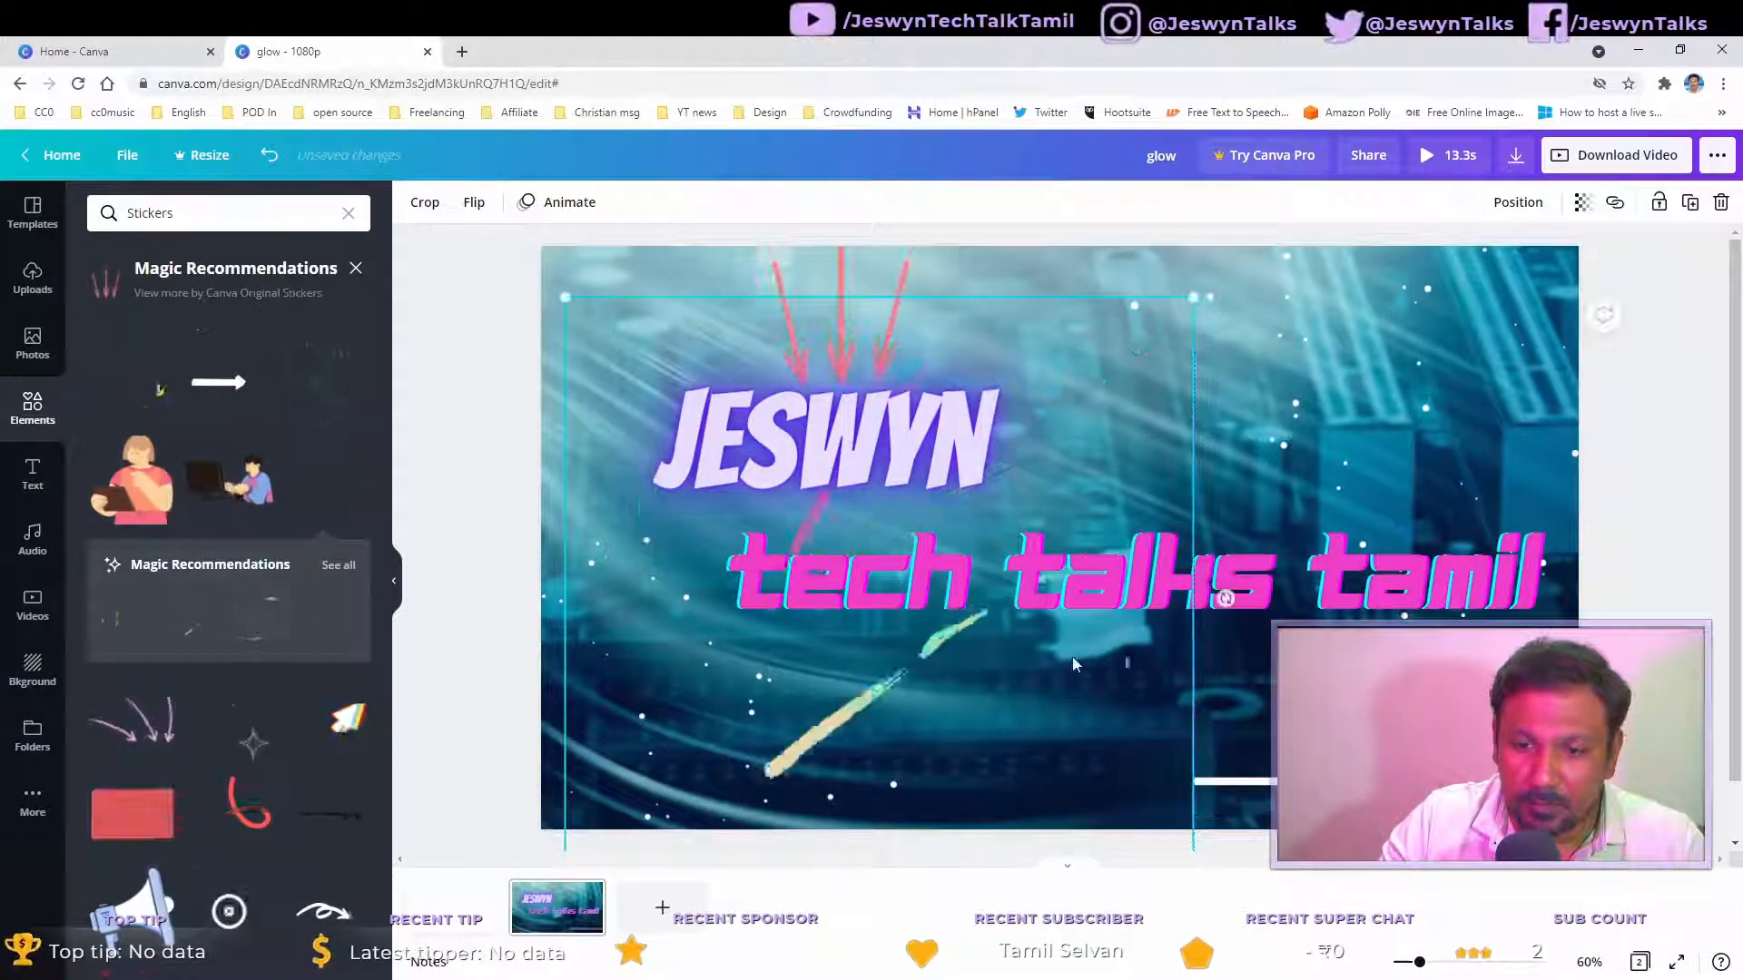
left_click_drag(1023, 711, 935, 644)
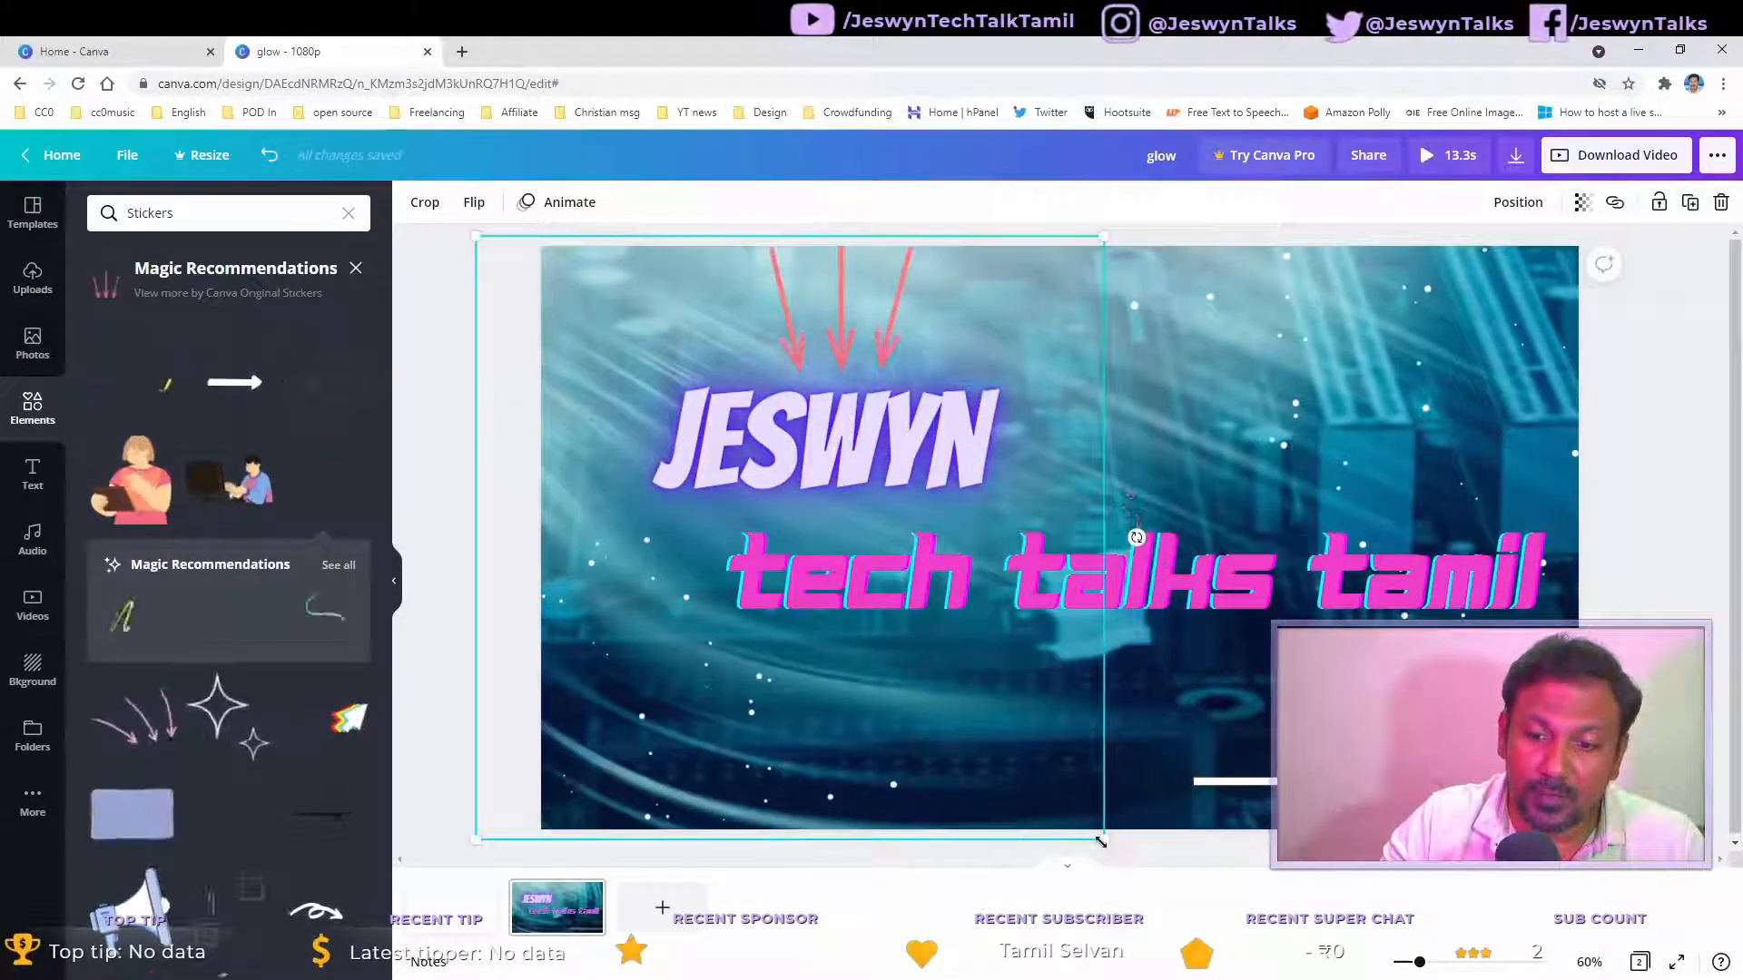
left_click_drag(1100, 842, 1146, 856)
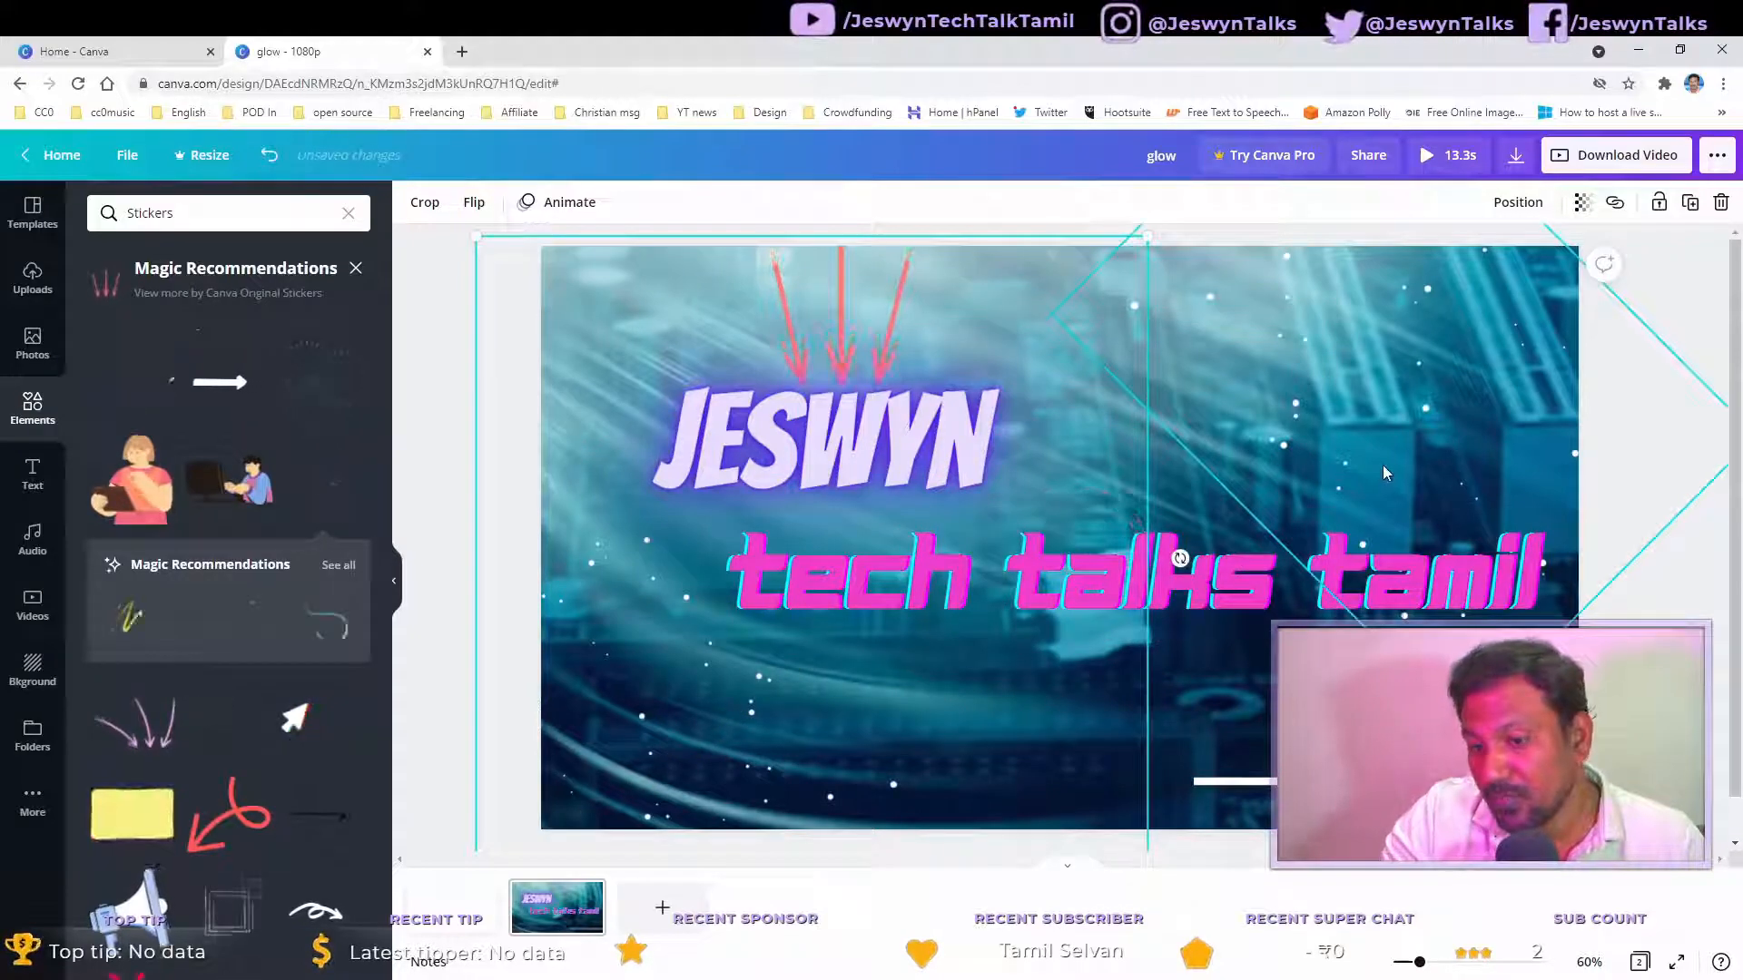
Step: Add the cartoon boy-at-computer sticker from the stickers results to the canvas
left_click(1179, 558)
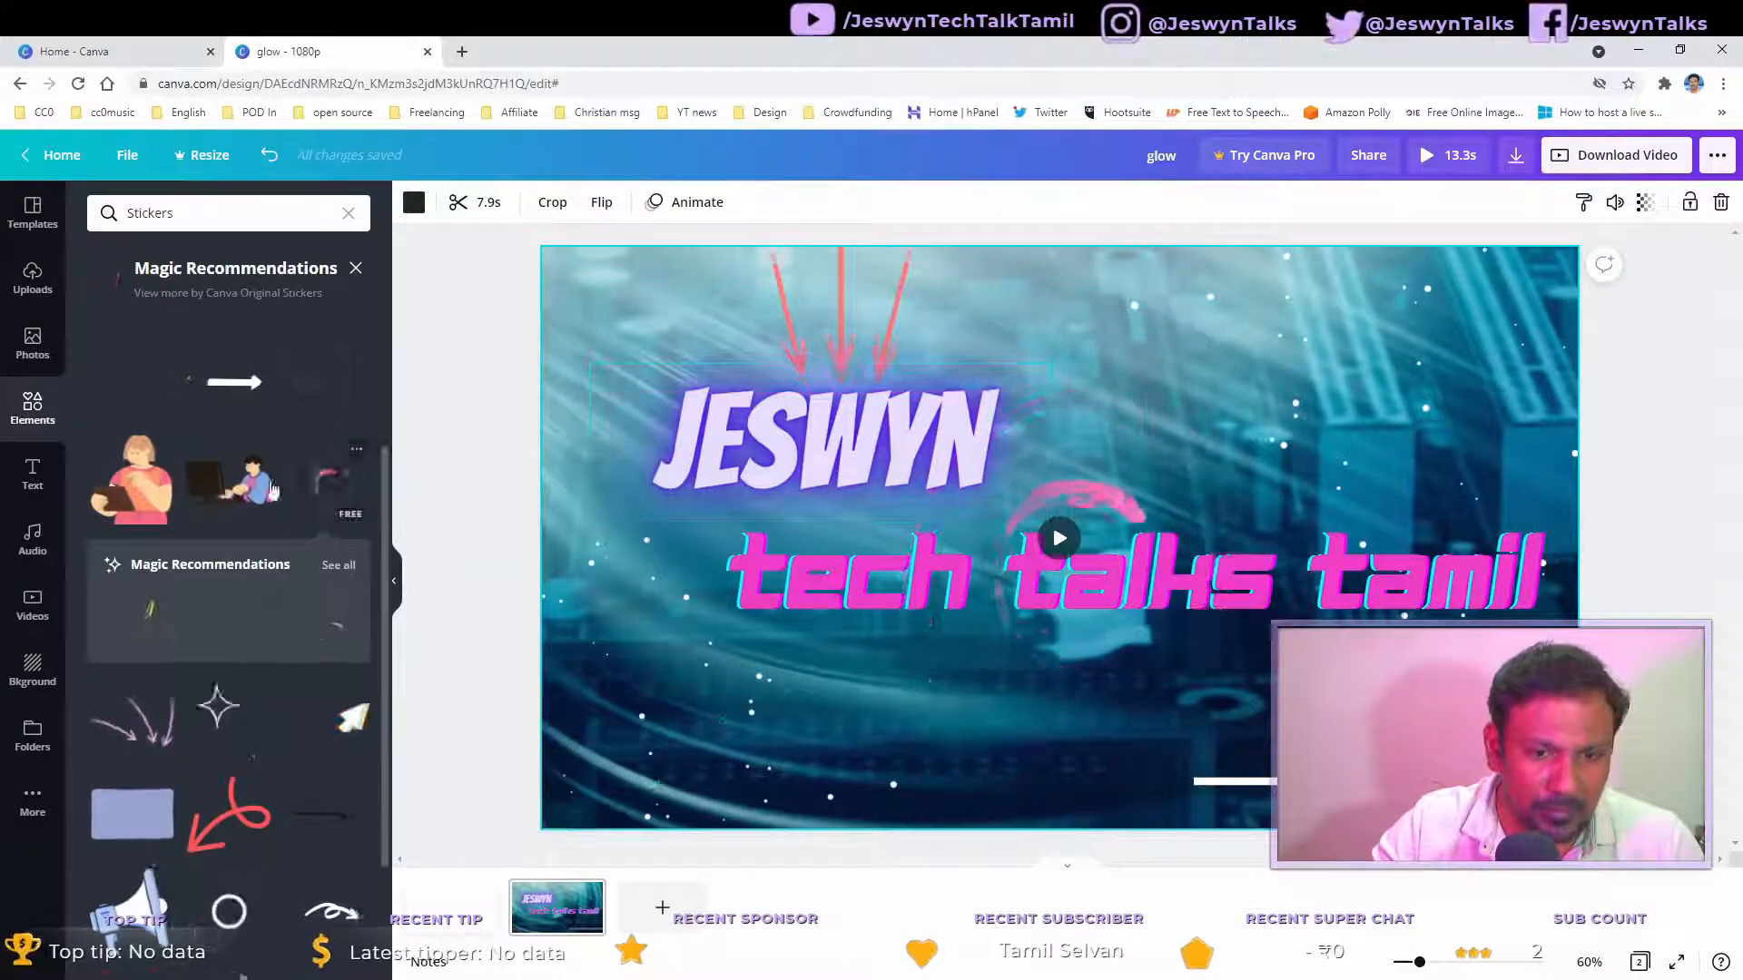
left_click(202, 498)
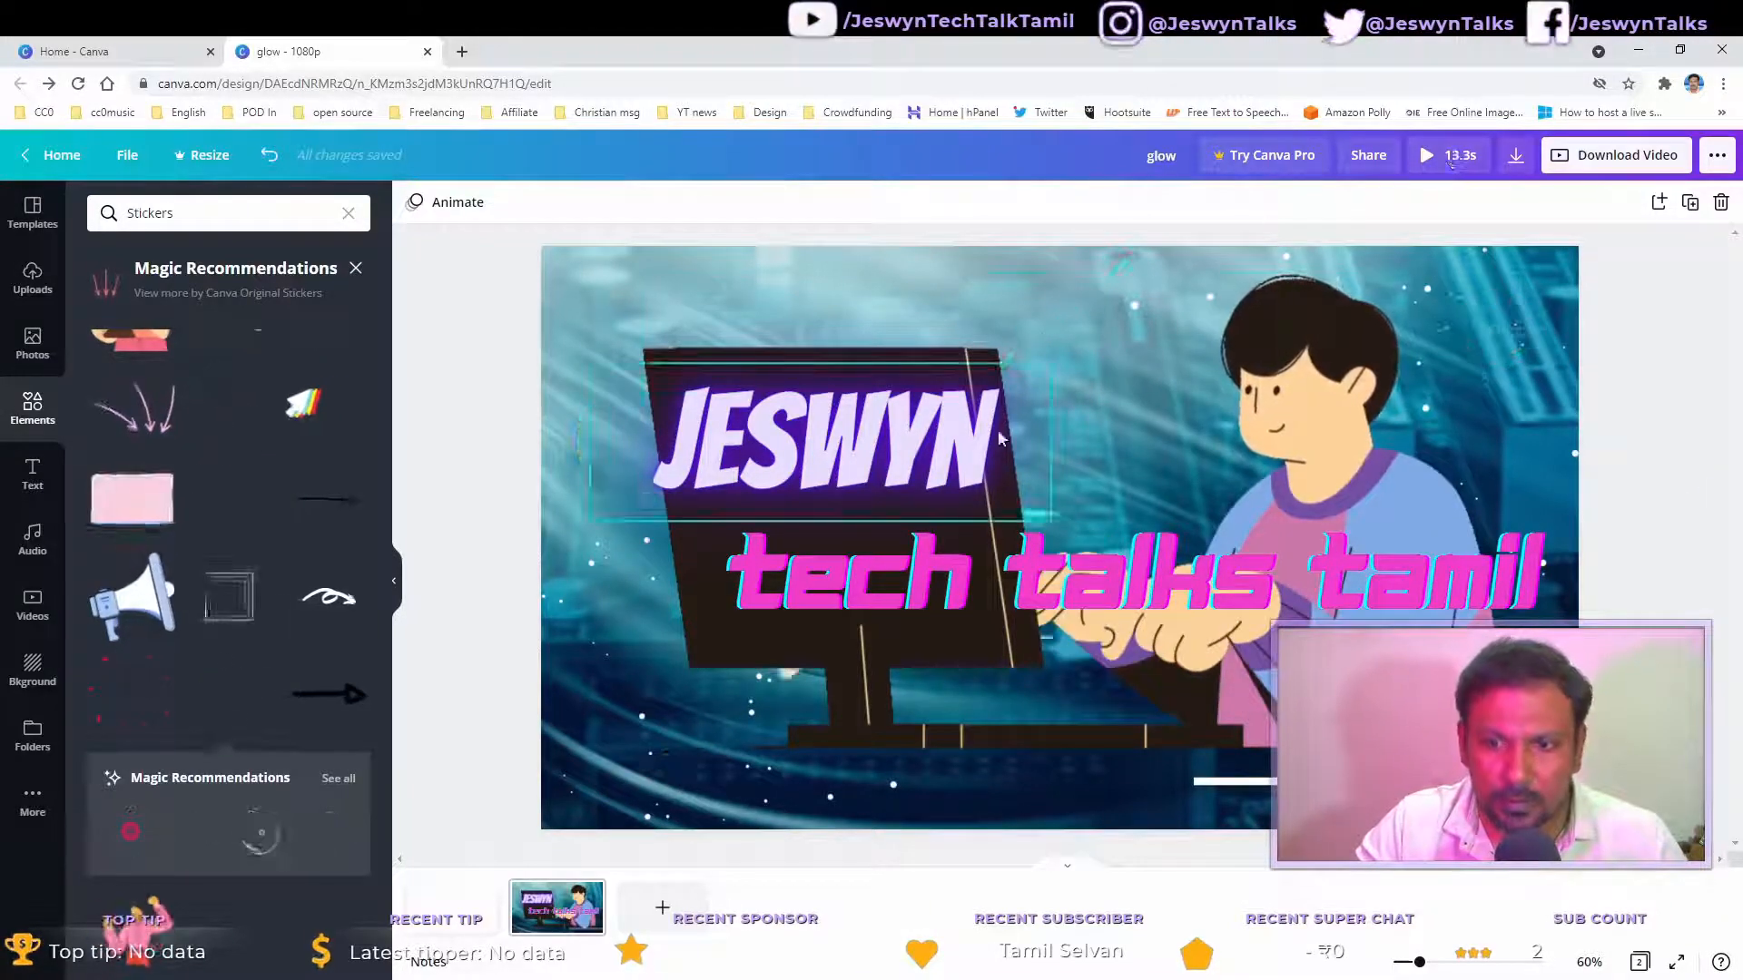
Step: Preview several text animations on the JESWYN title and apply the Pan animation
left_click(947, 434)
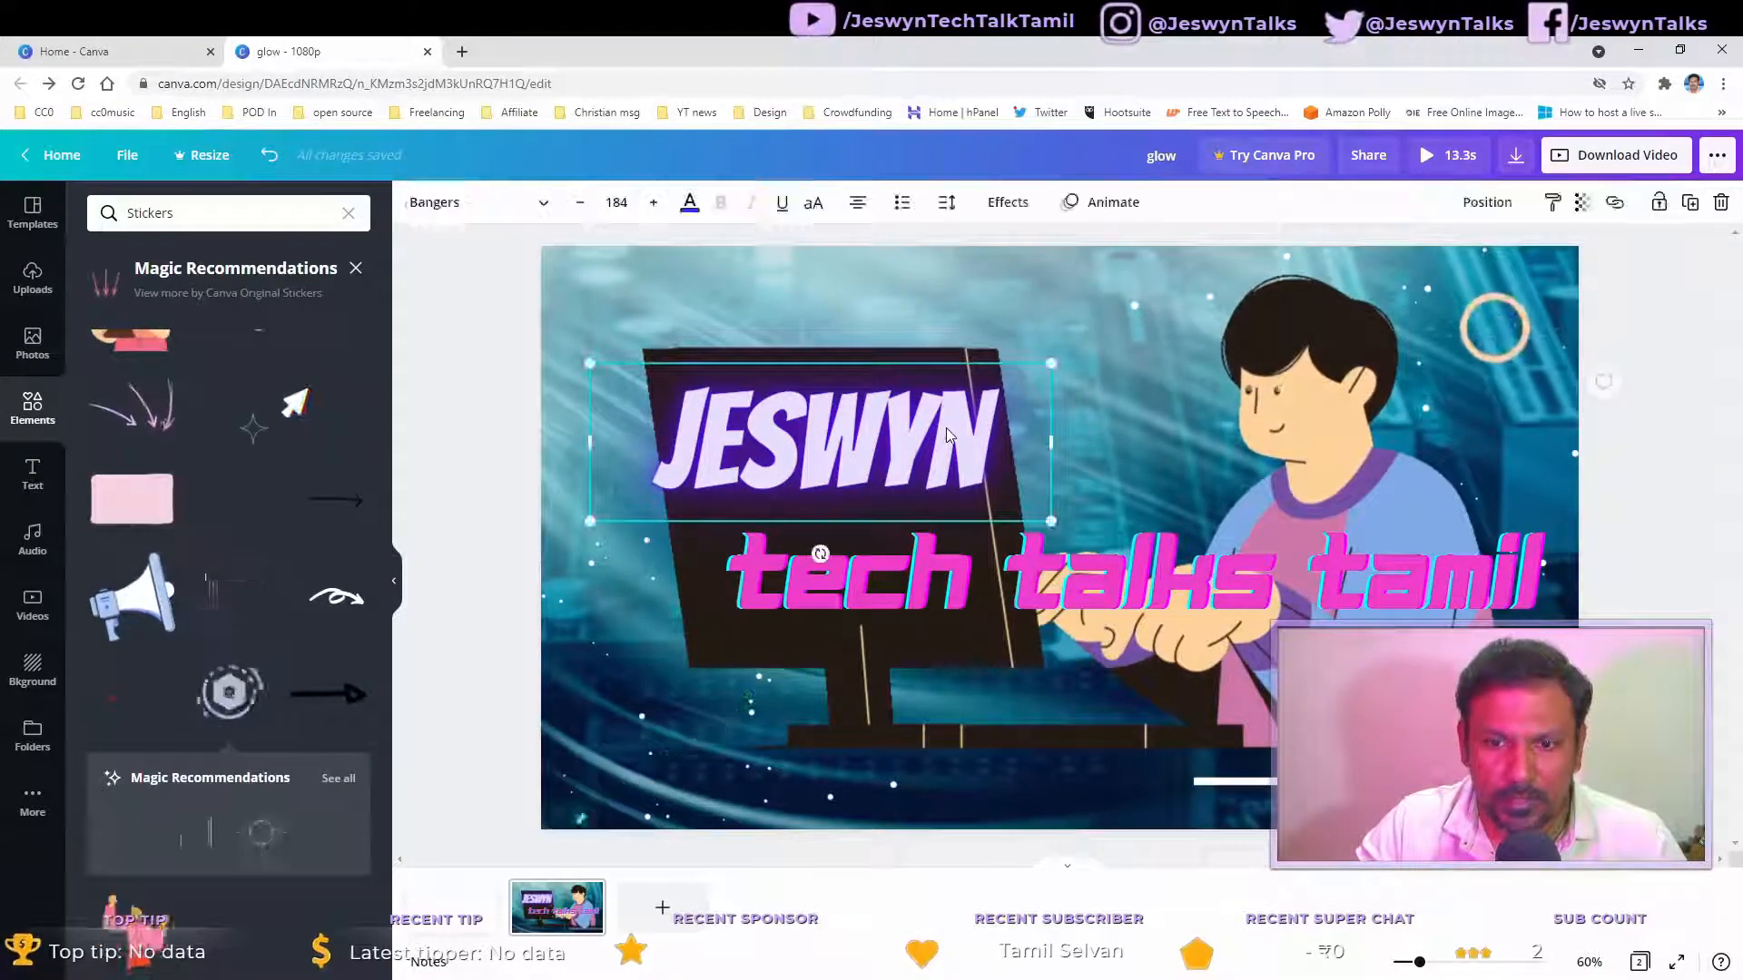
left_click(1119, 203)
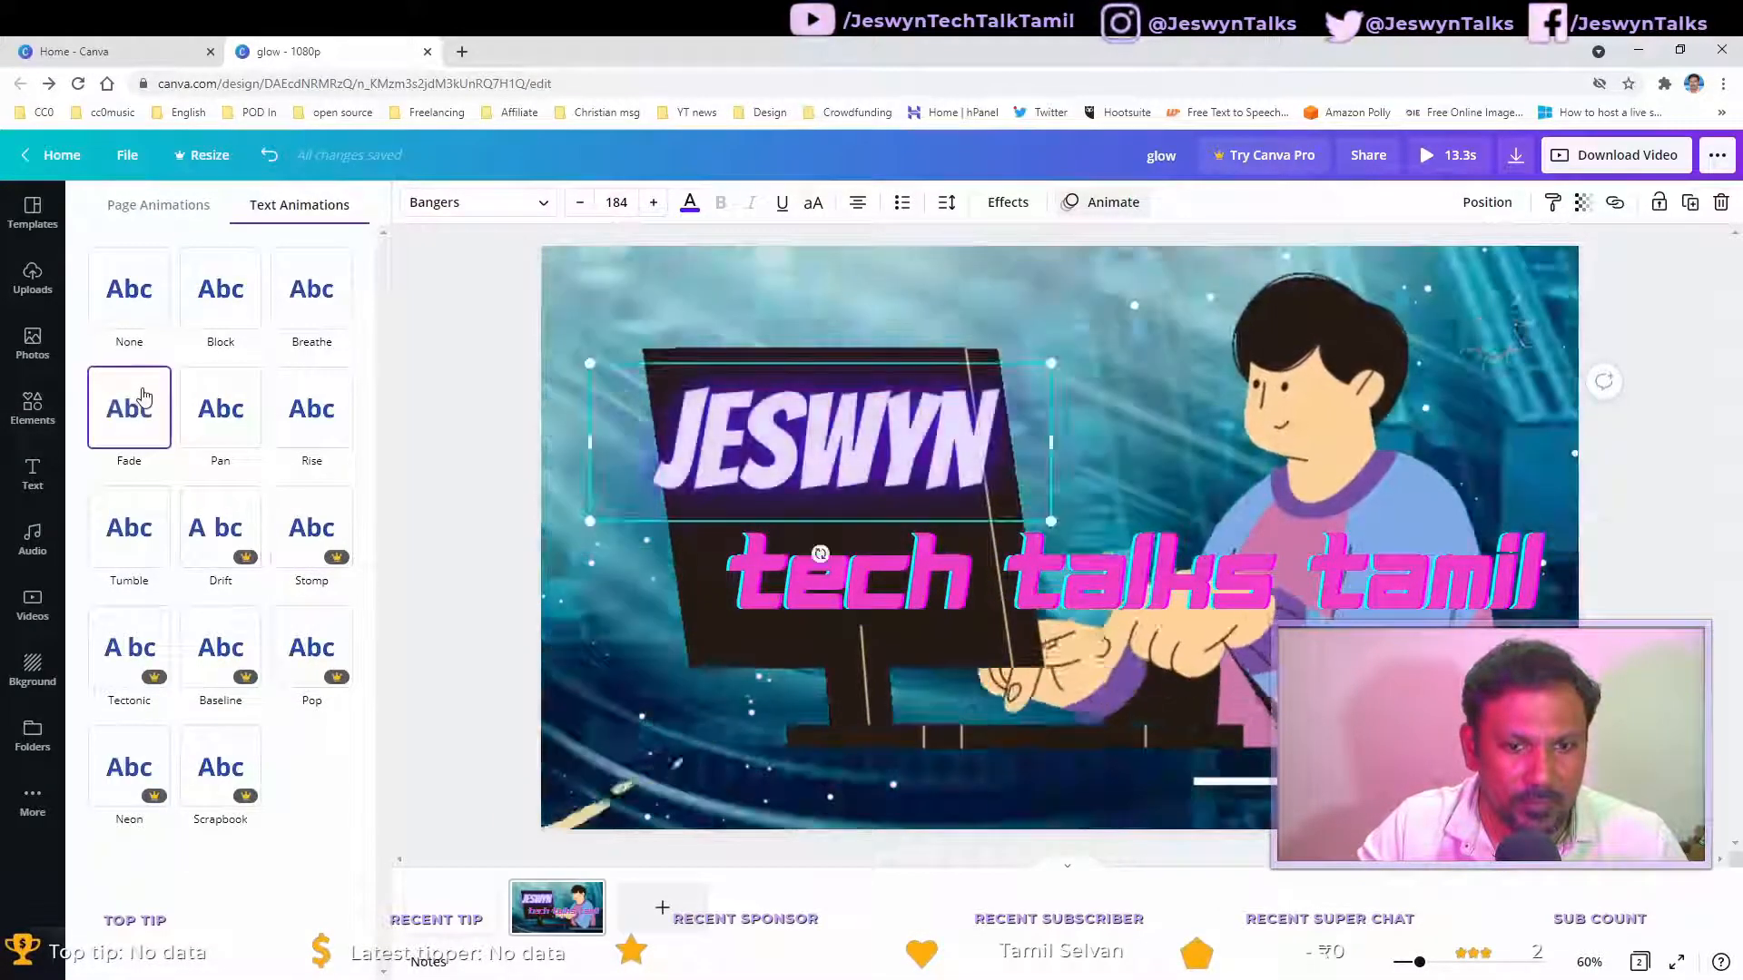
left_click(139, 305)
left_click(247, 296)
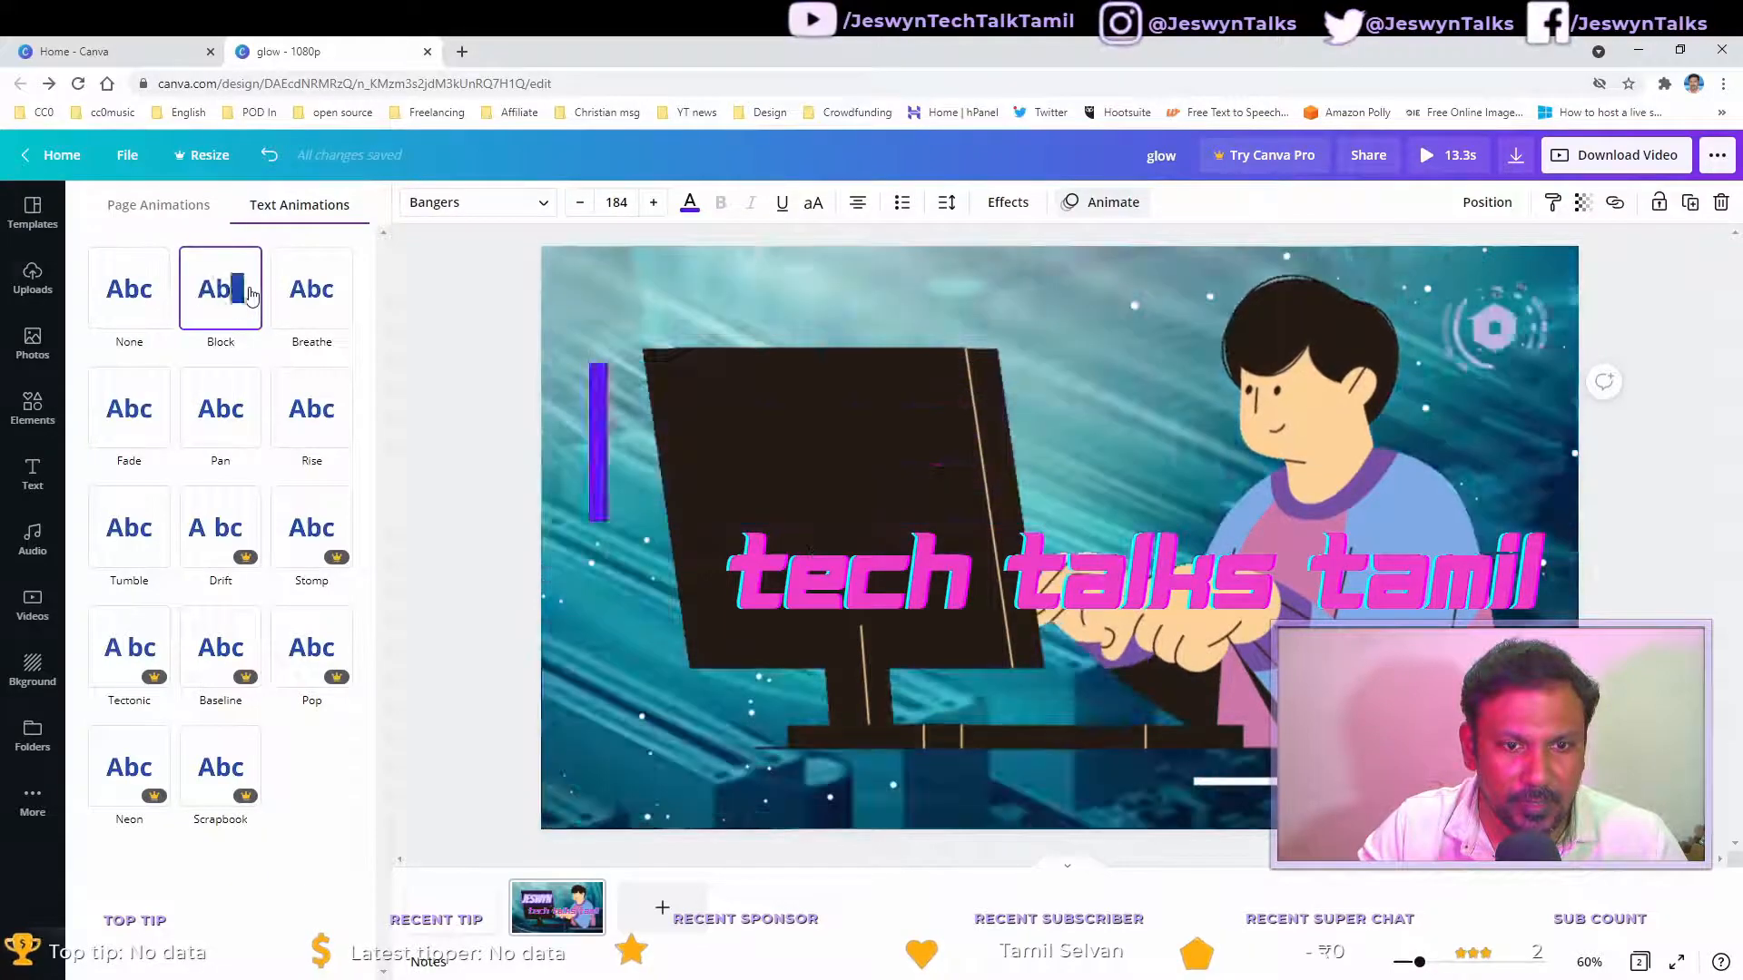
left_click(308, 291)
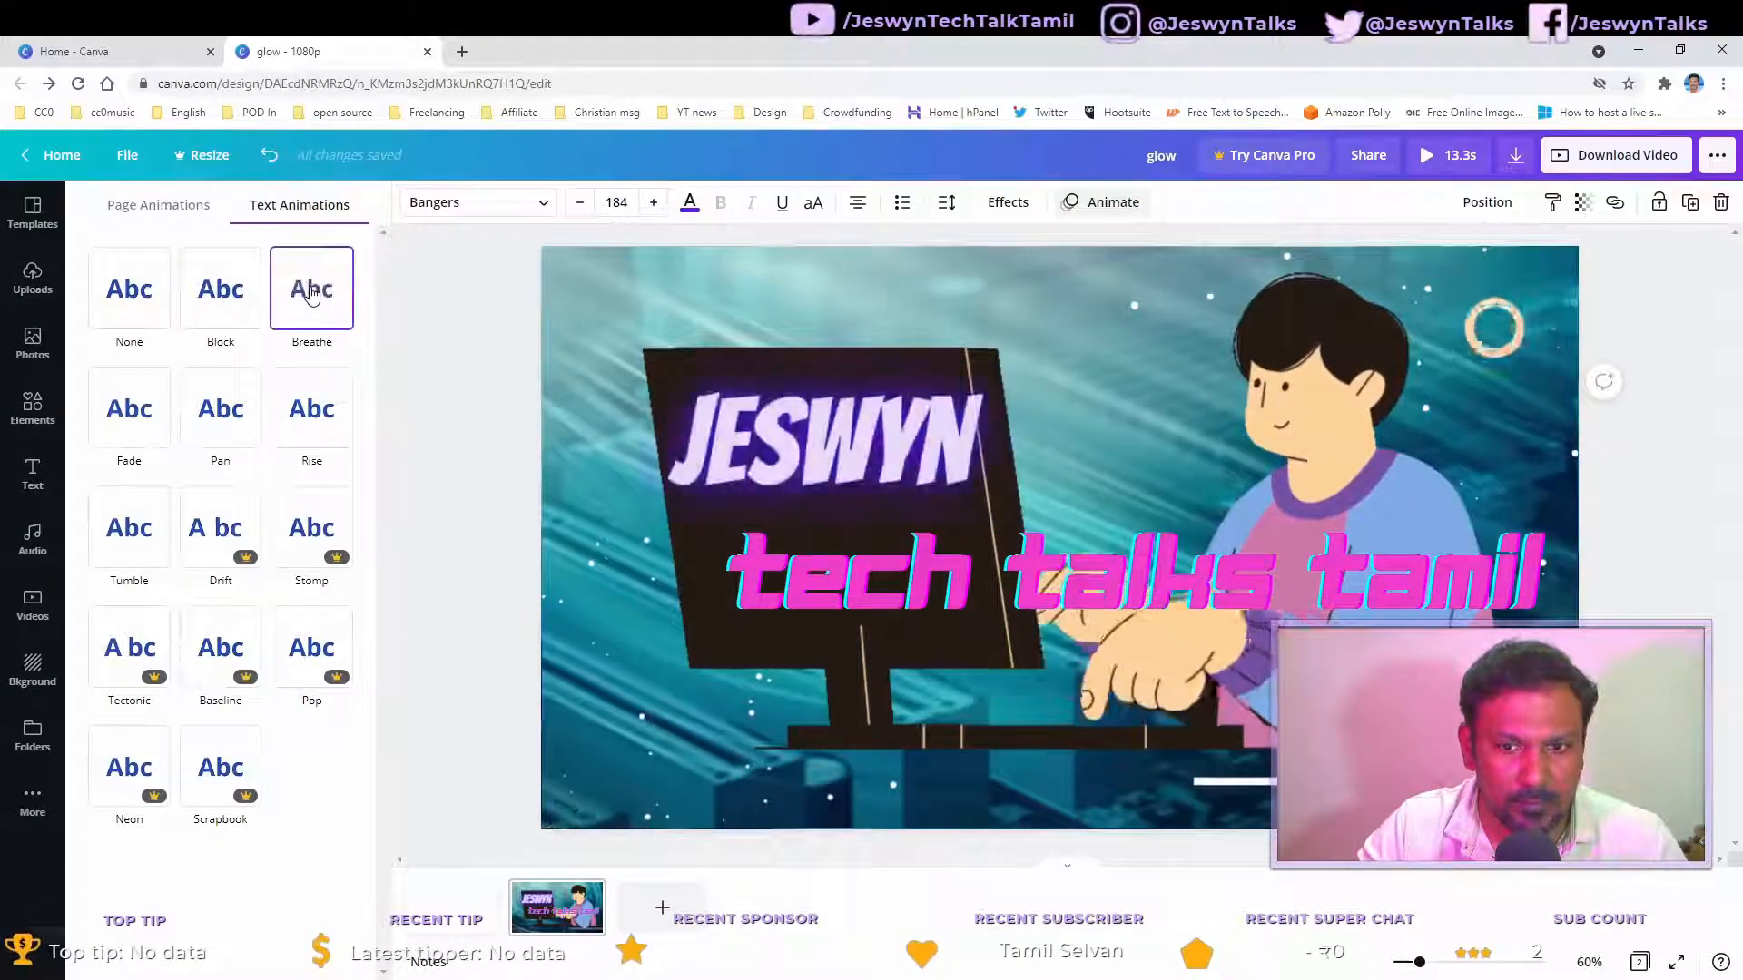
left_click(139, 417)
left_click(221, 414)
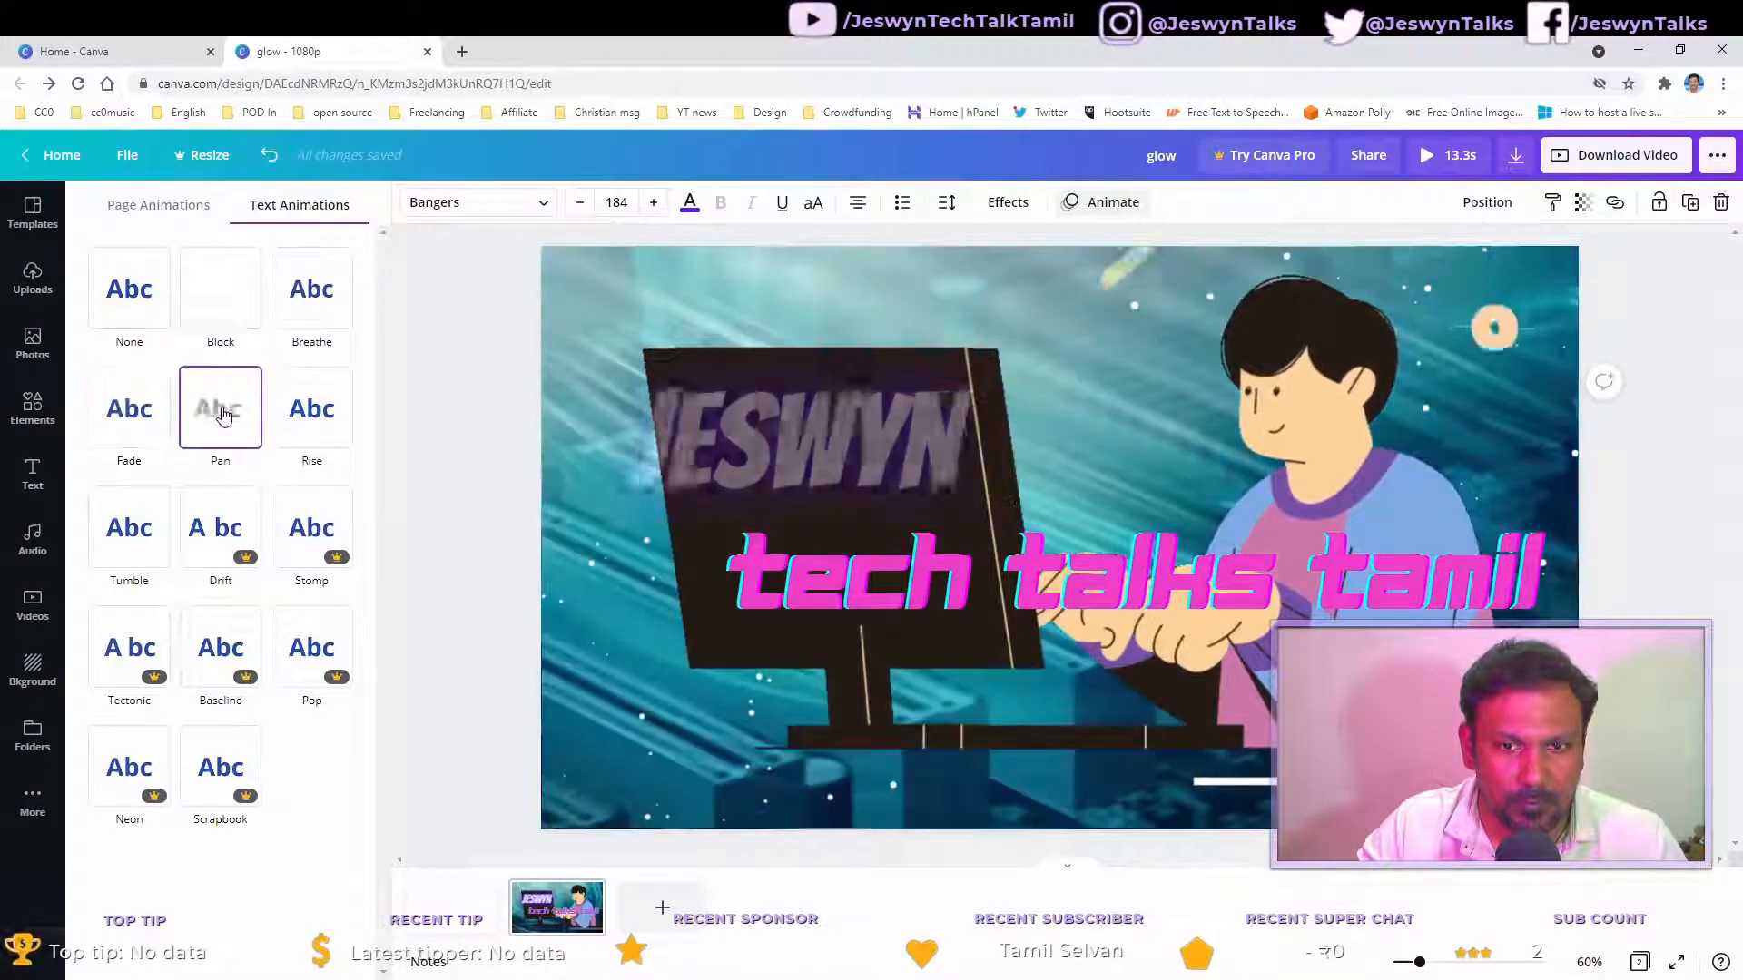
left_click(310, 416)
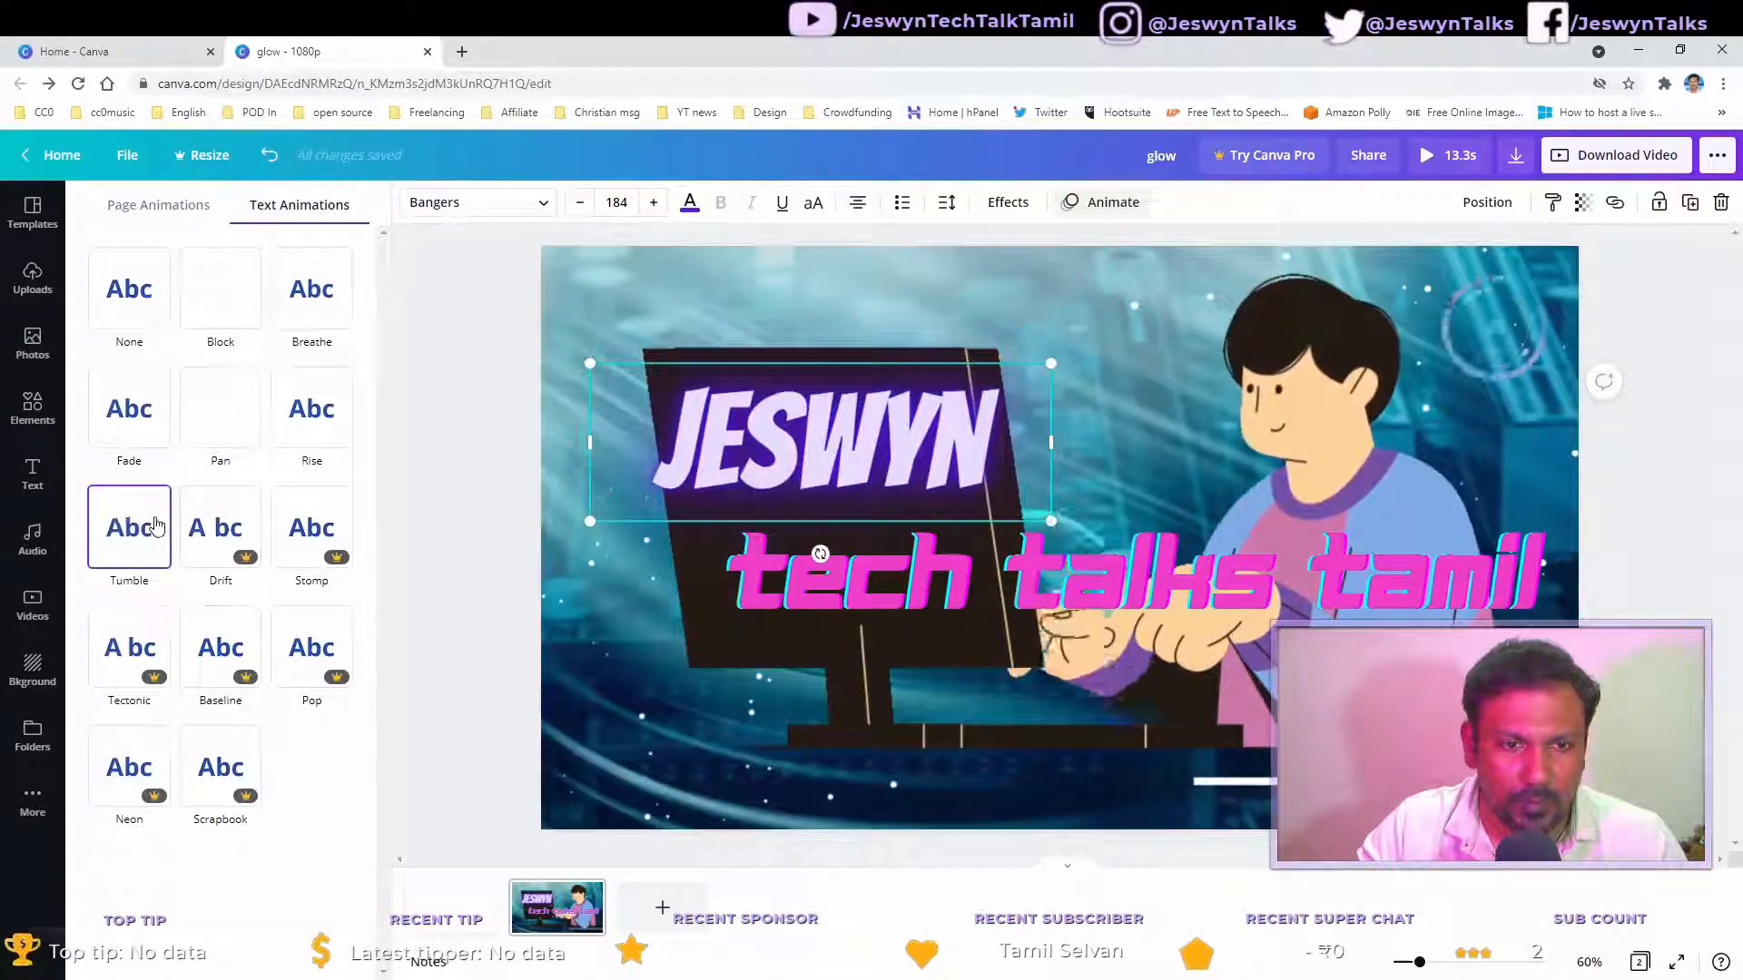
left_click(153, 463)
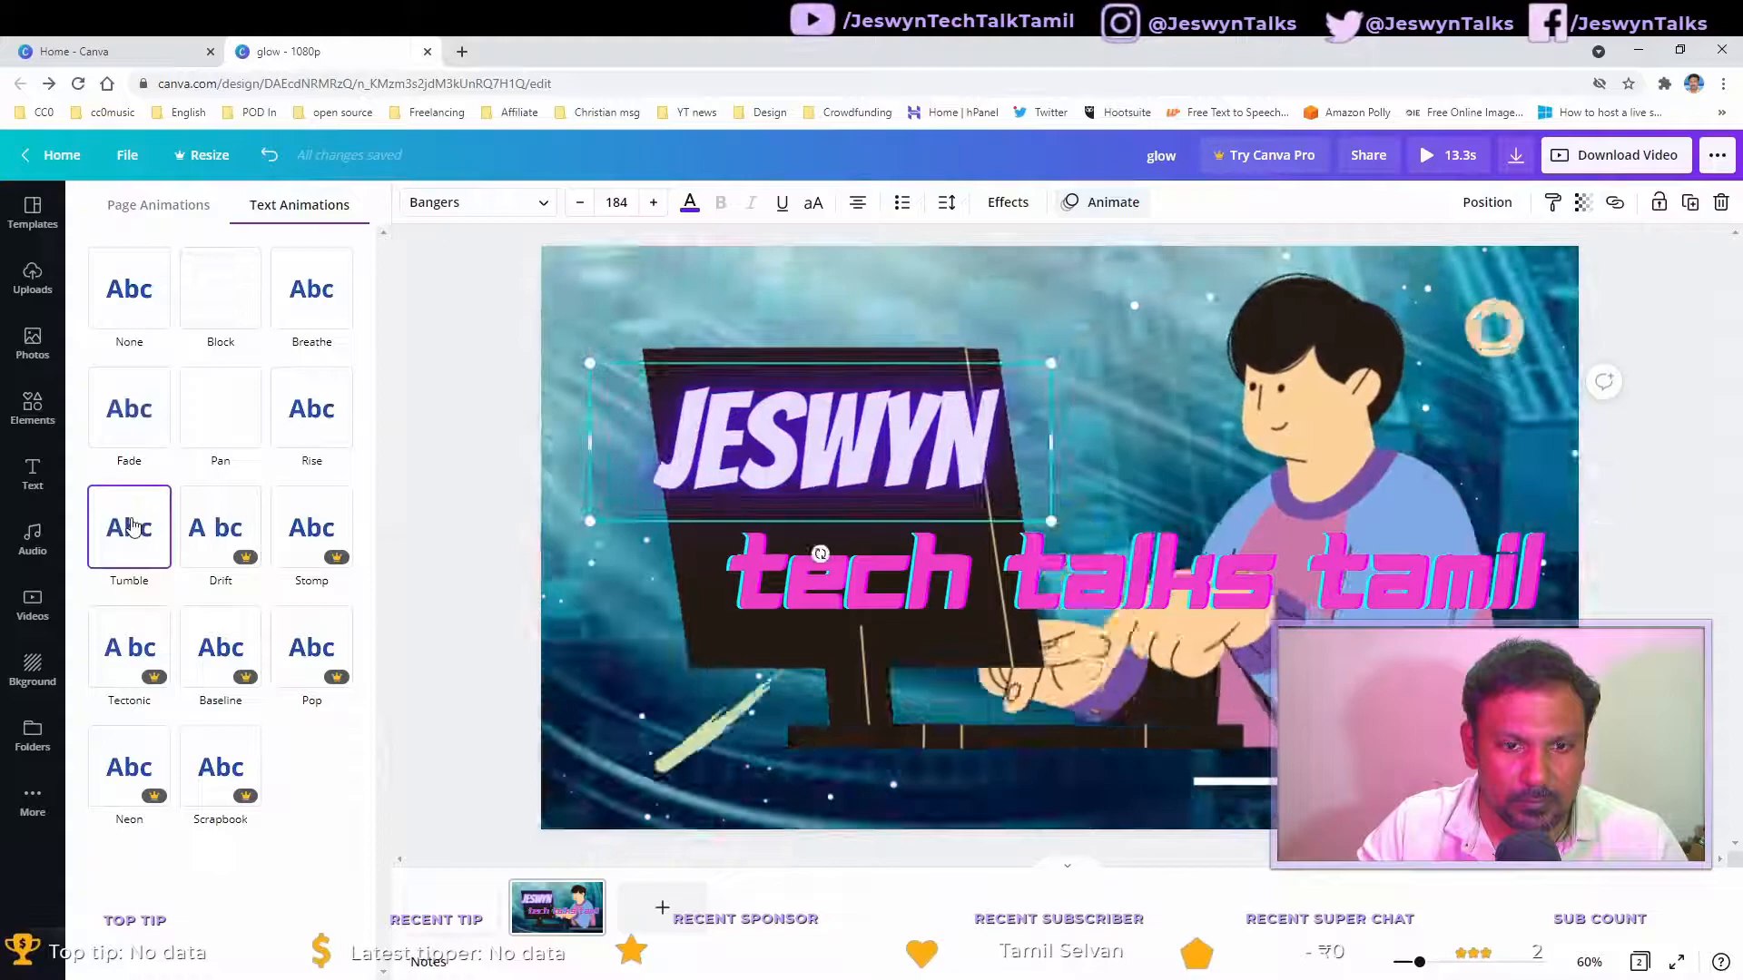
left_click(309, 409)
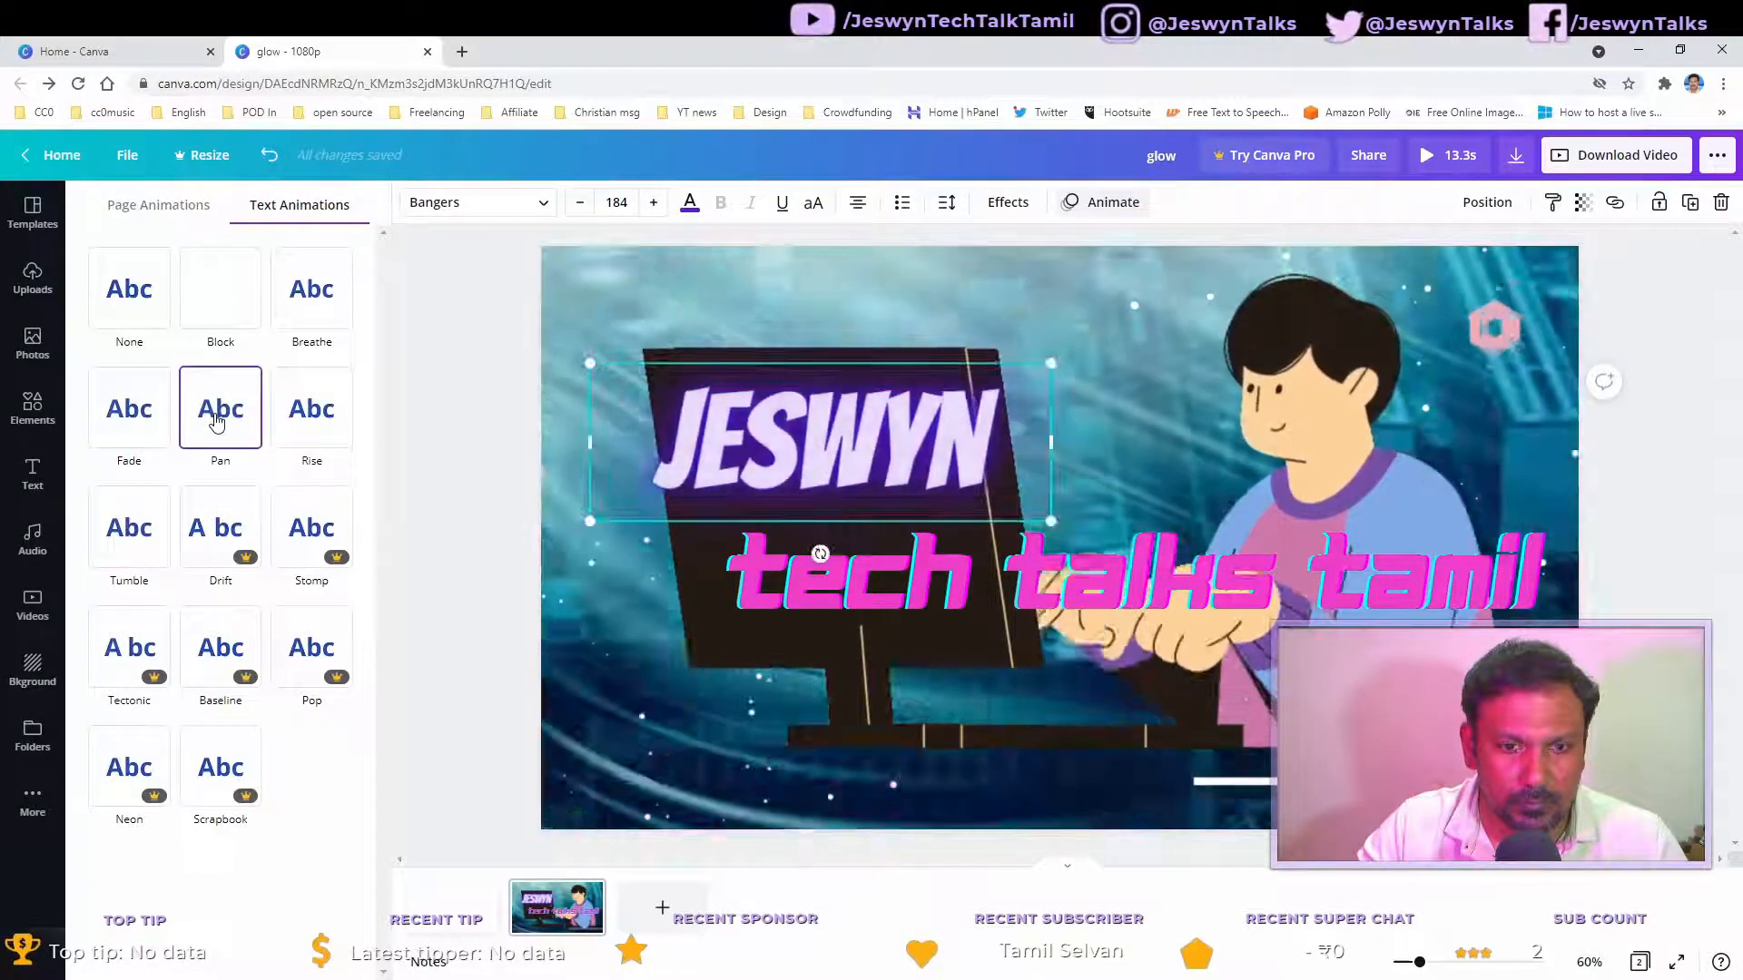
left_click(140, 422)
left_click(141, 309)
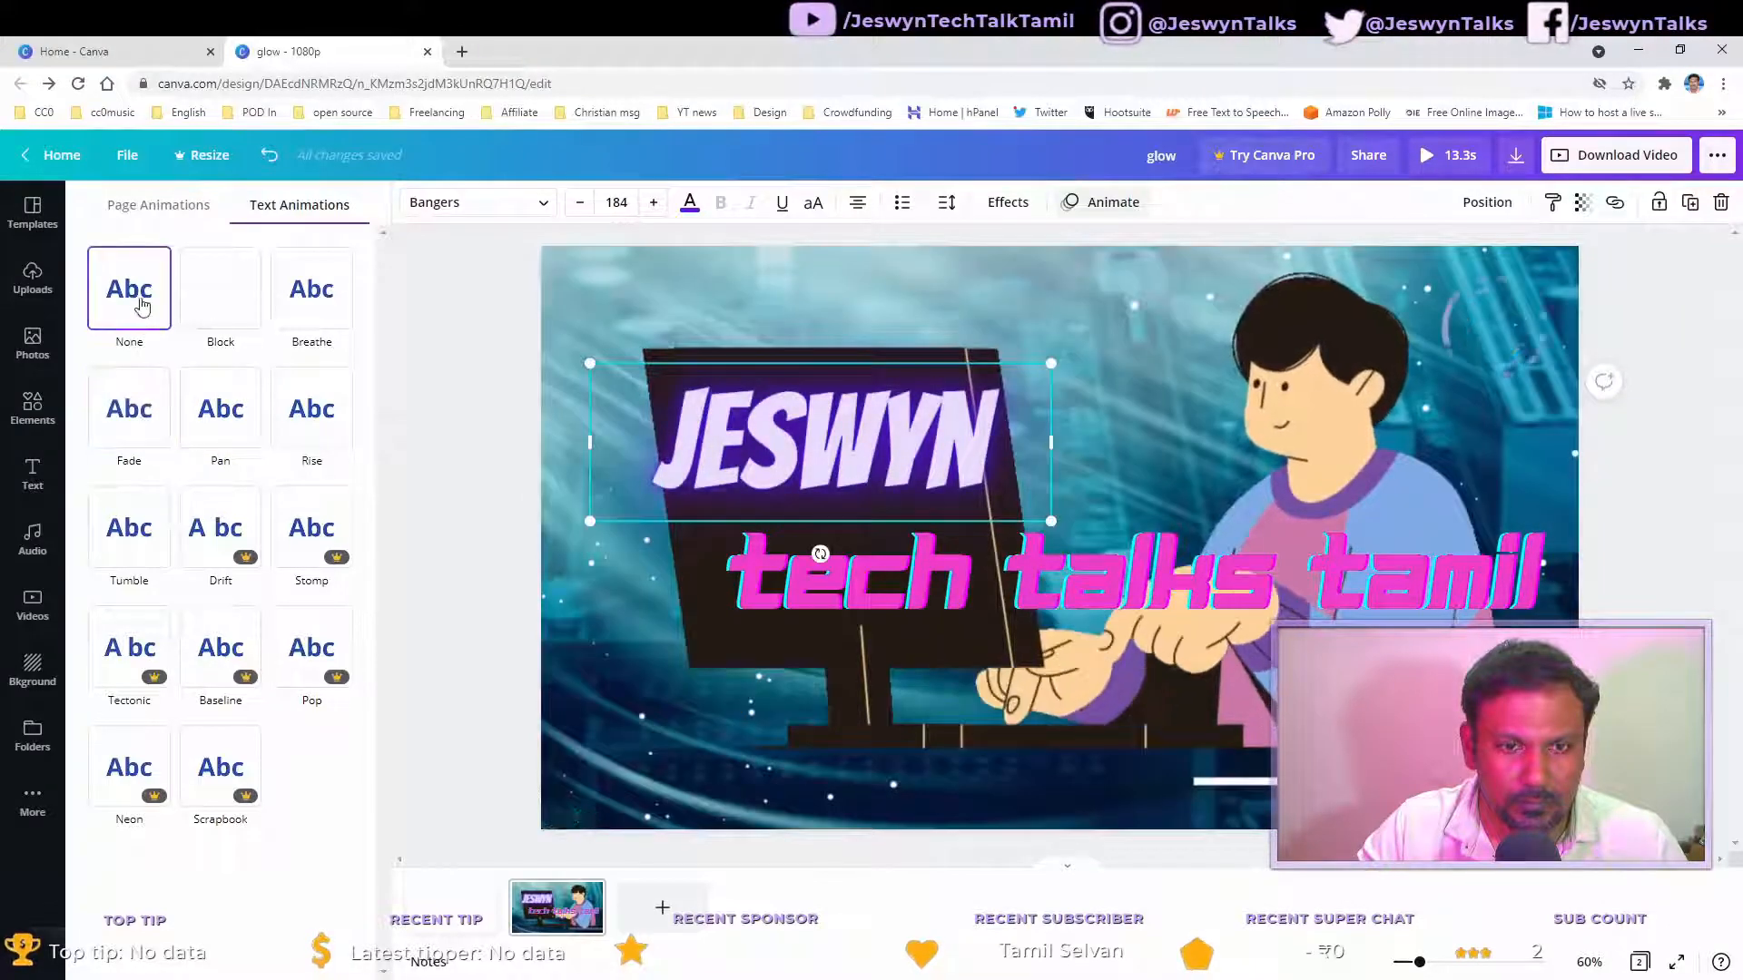
left_click(214, 281)
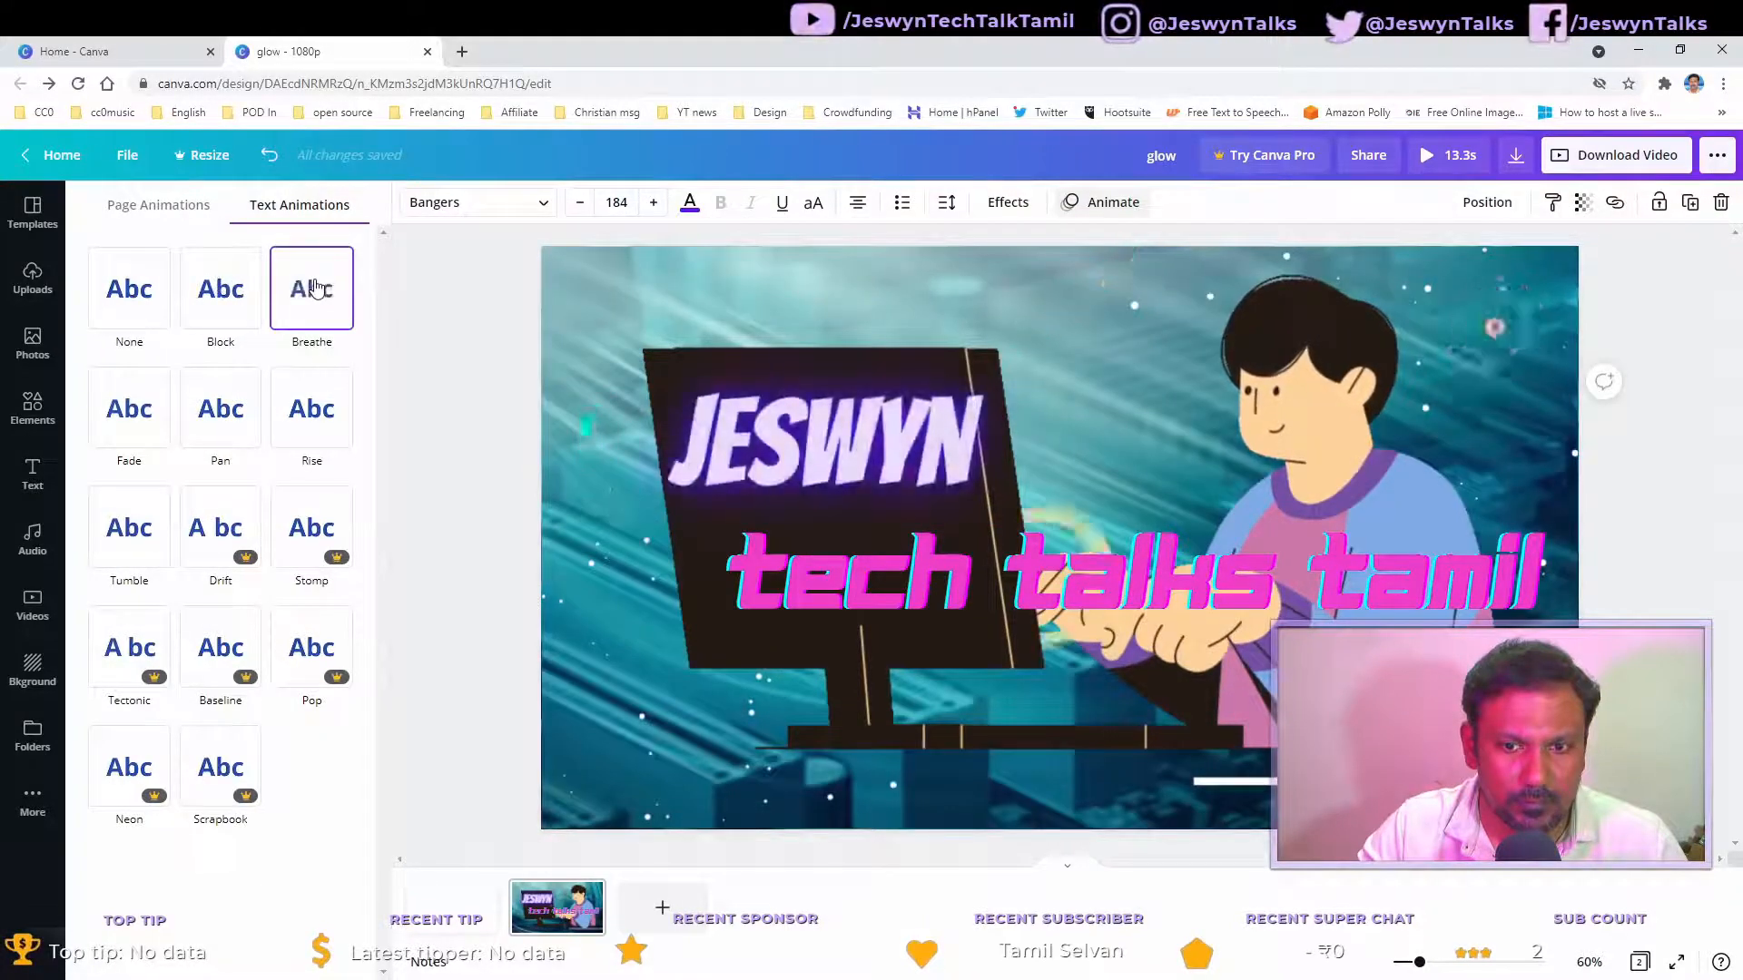
left_click(222, 426)
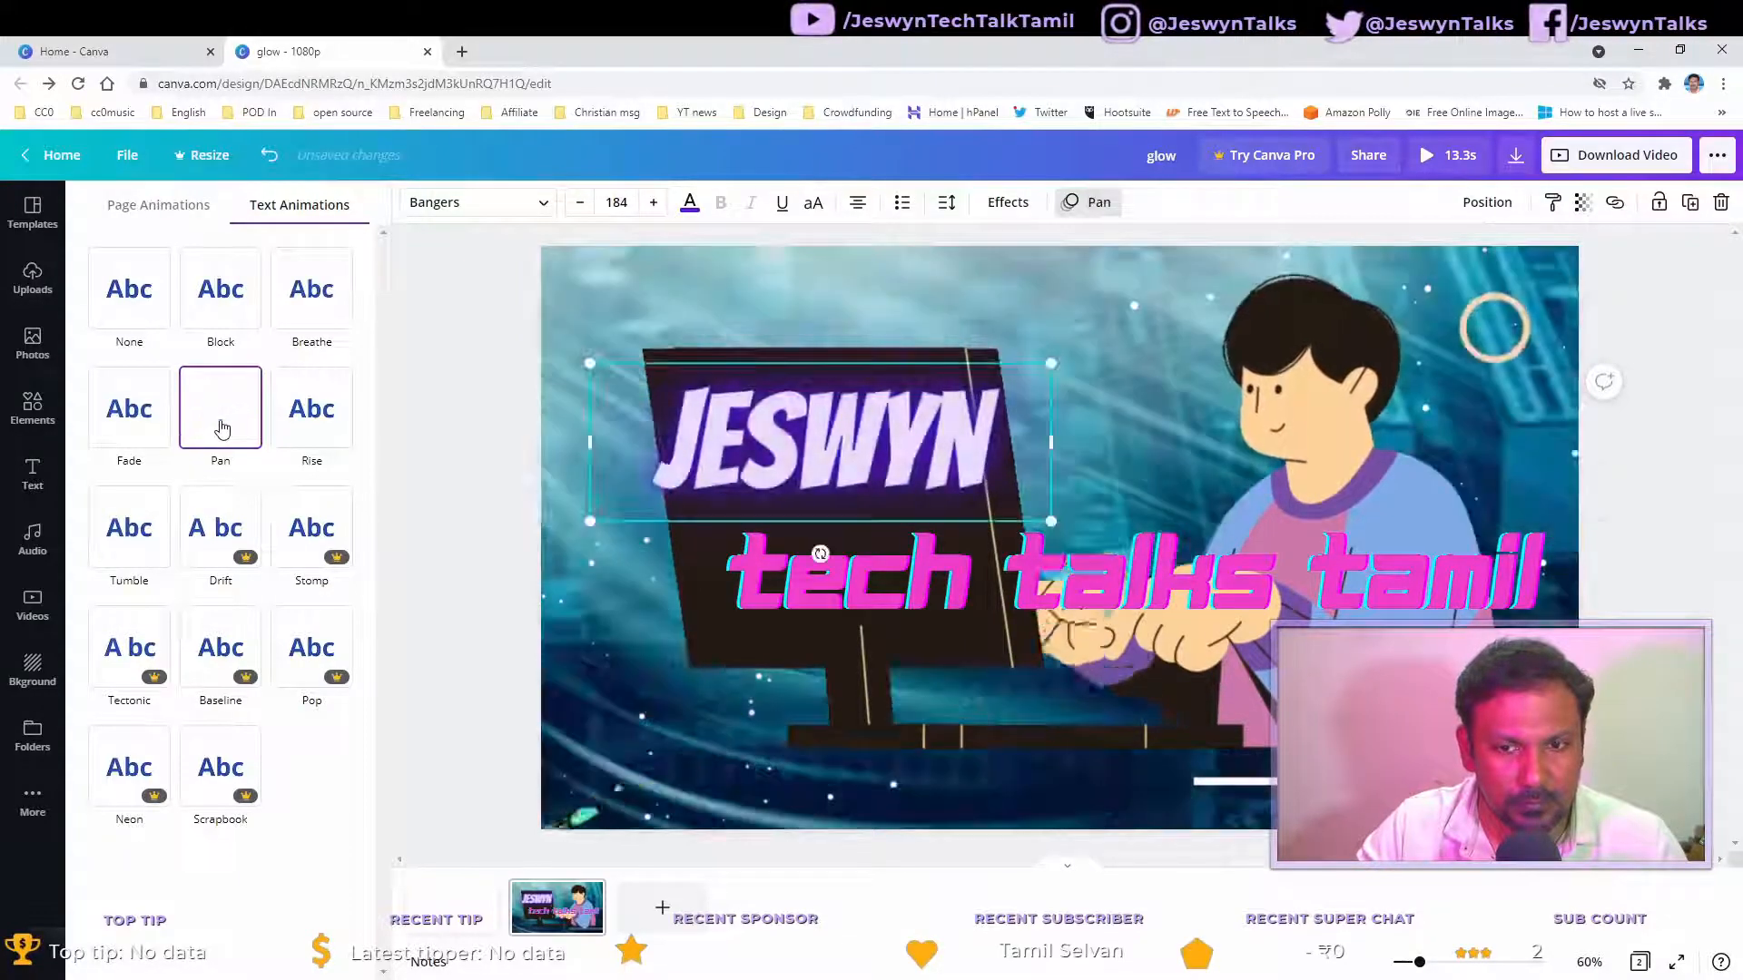
Step: Apply the Pan text animation to the tech talks tamil tagline as well
left_click(824, 583)
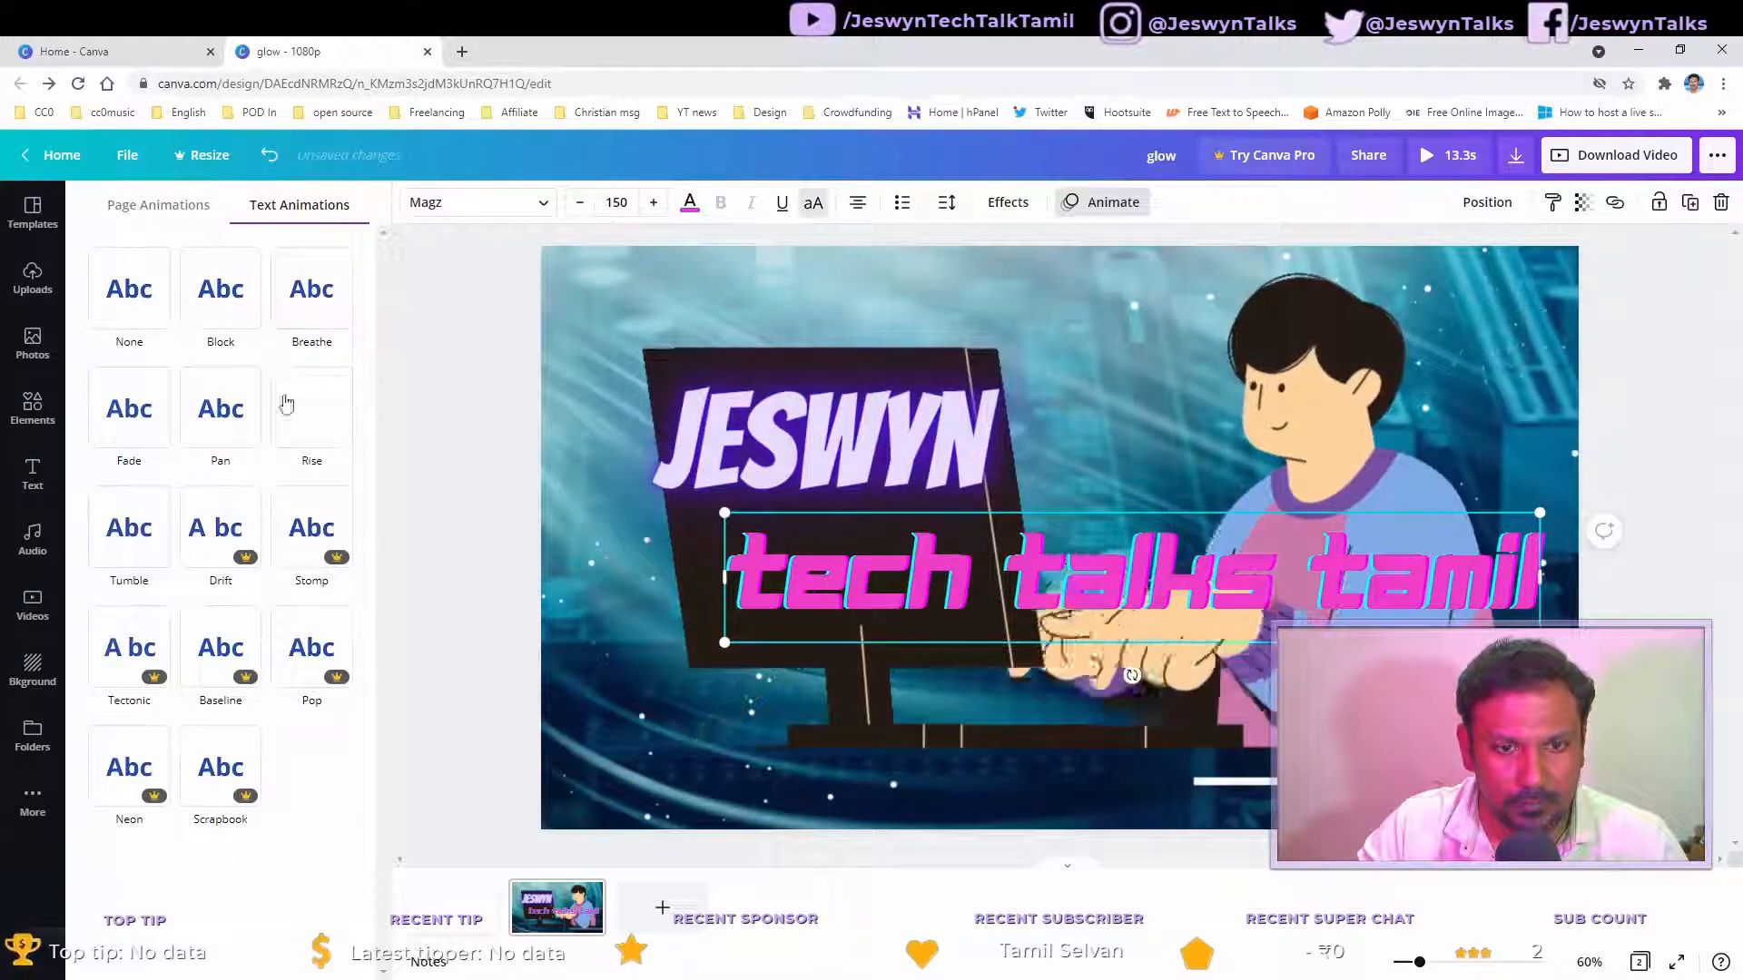
left_click(217, 406)
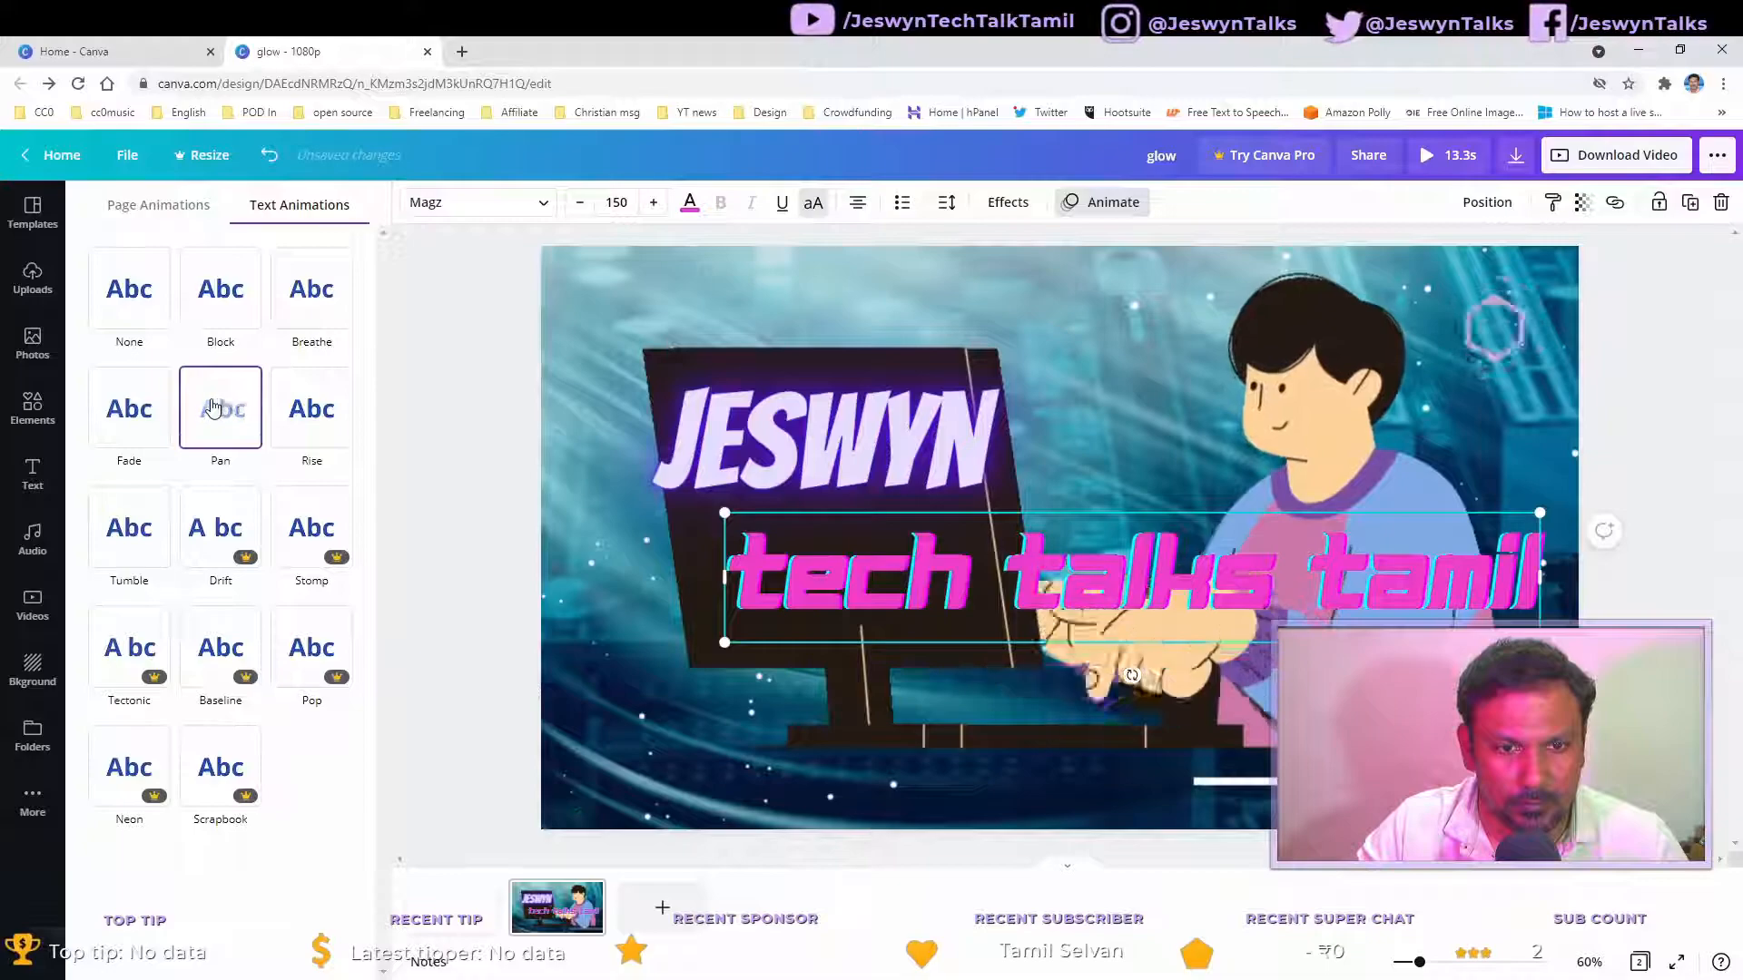
left_click(213, 406)
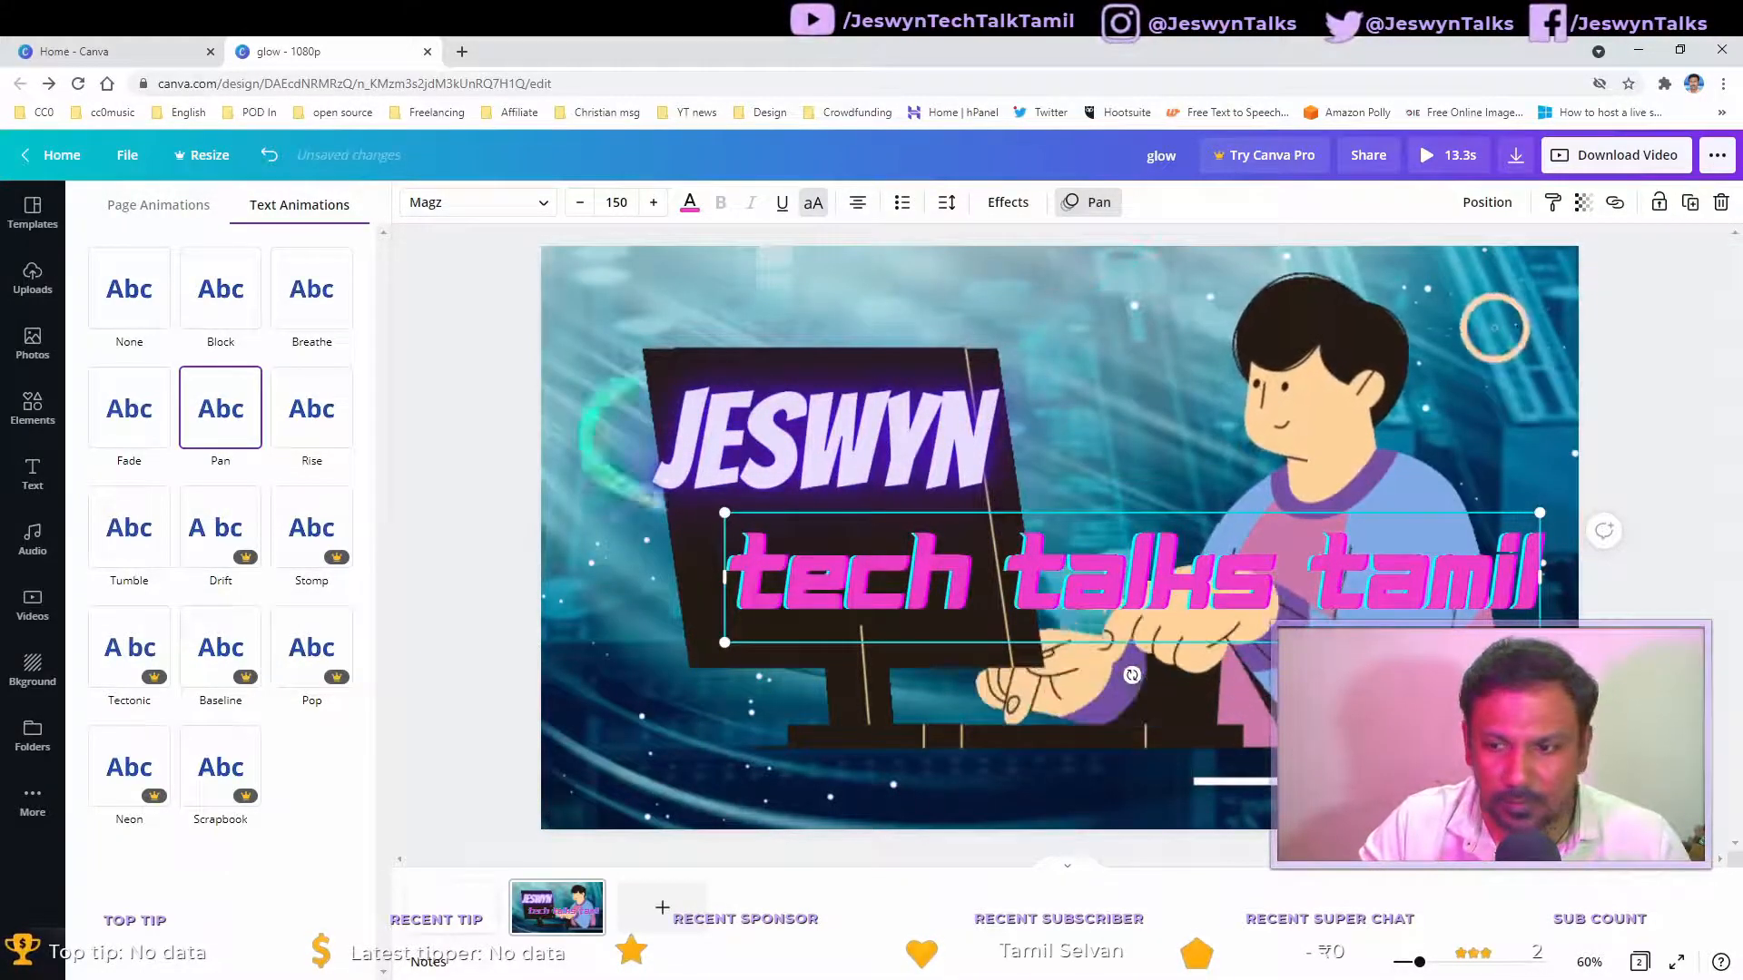
Step: Play a full-screen preview of the design and close it
left_click(33, 408)
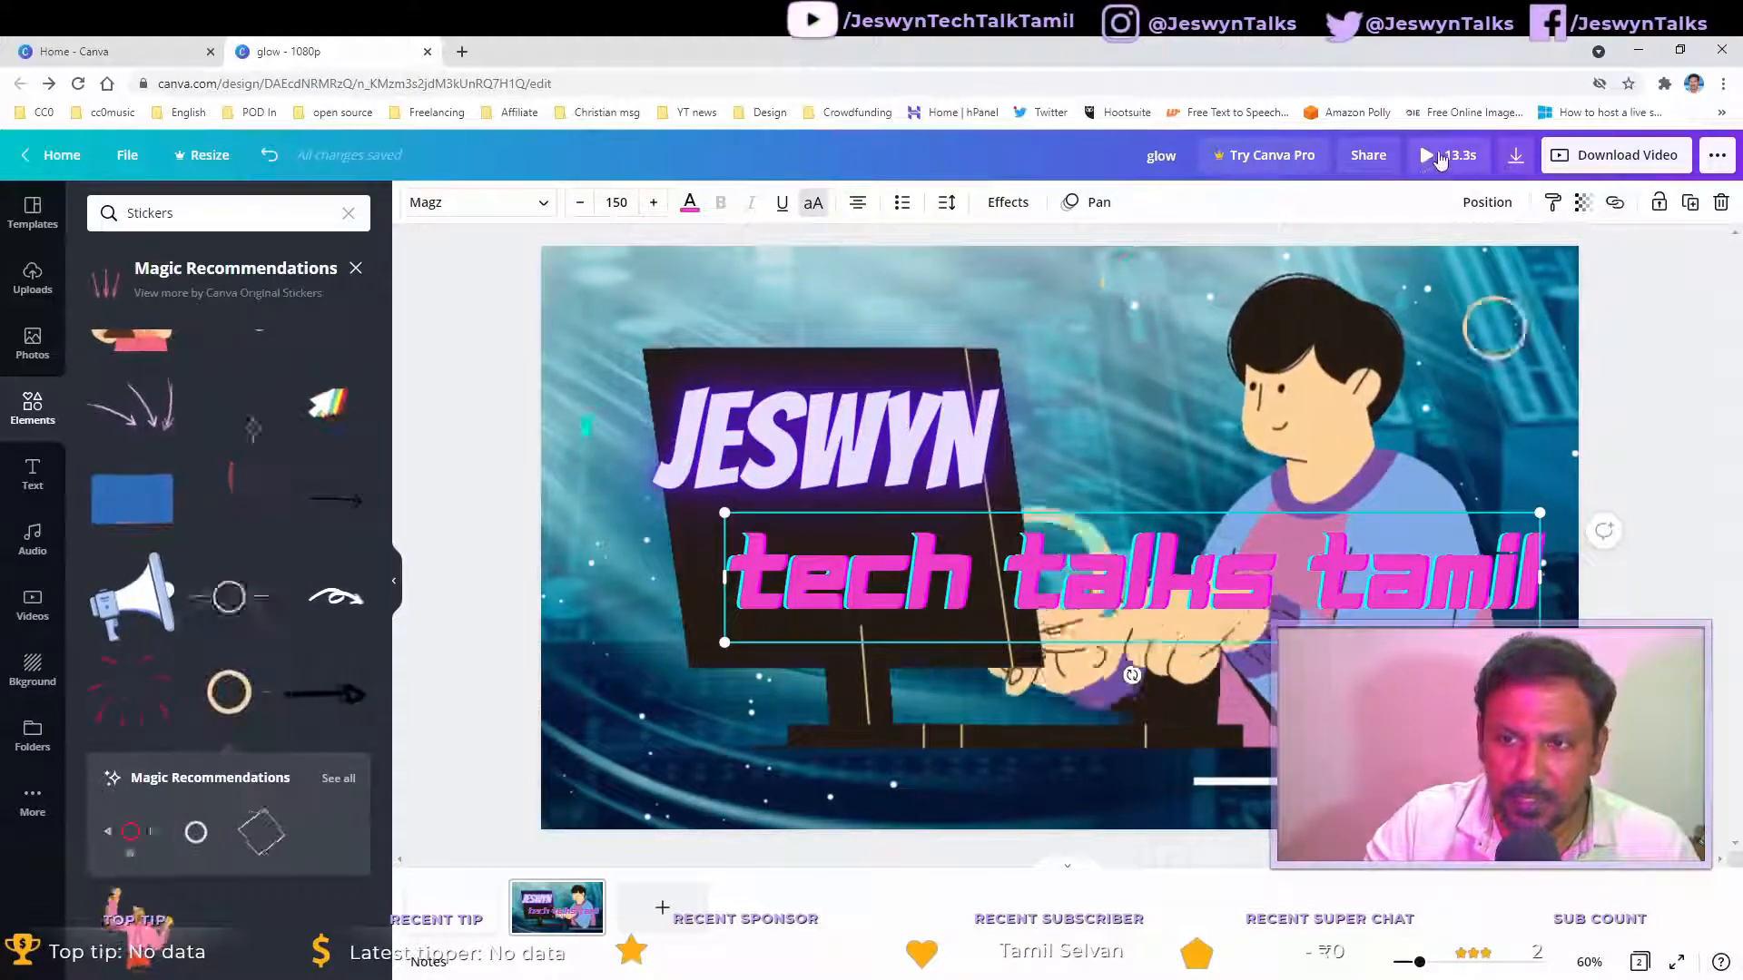
left_click(1440, 158)
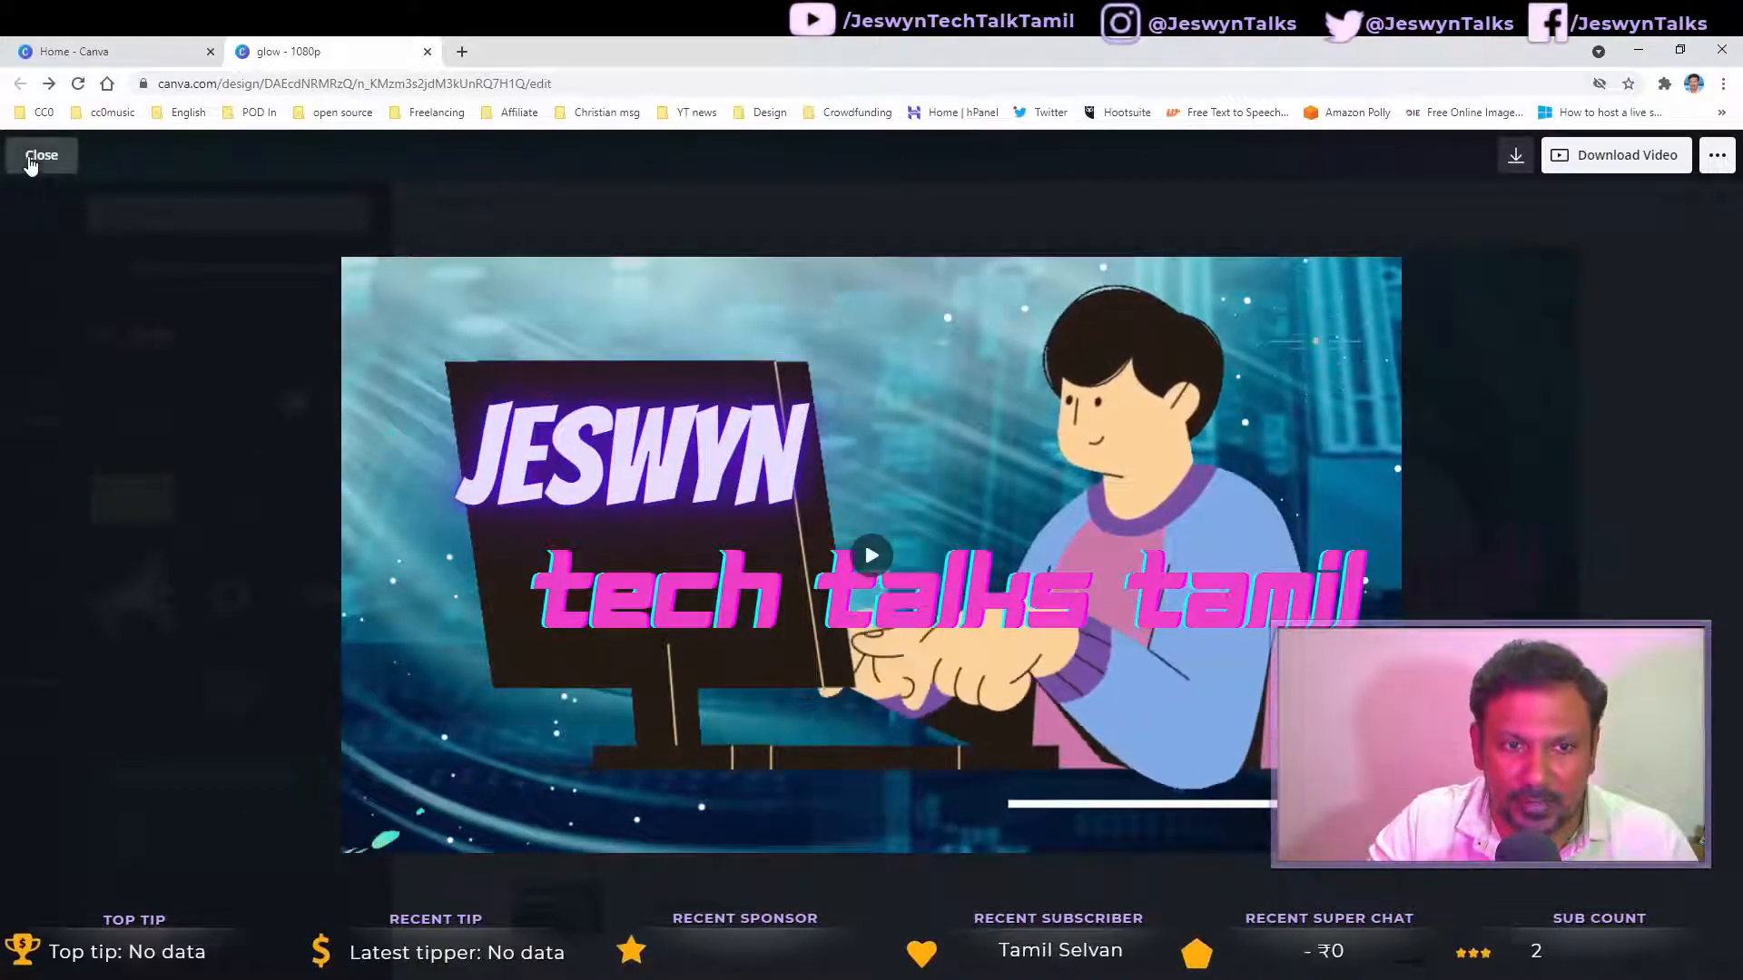
key("Escape")
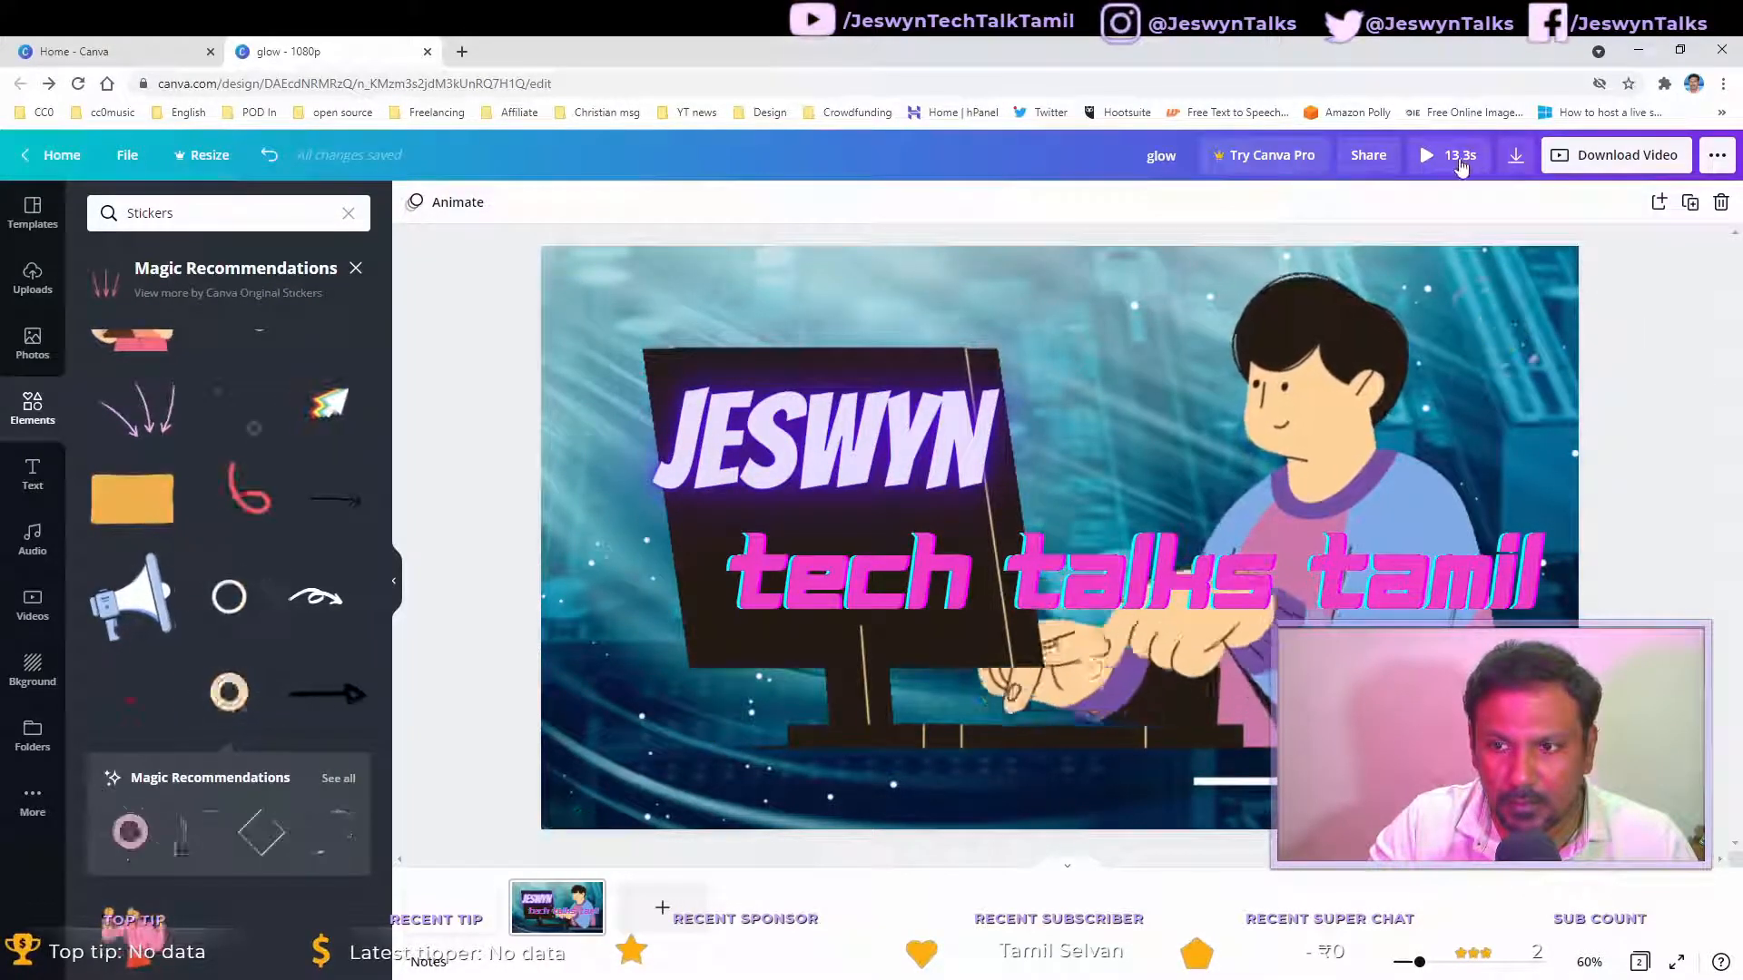
Step: Trim the background video clip to a short middle segment
left_click(591, 287)
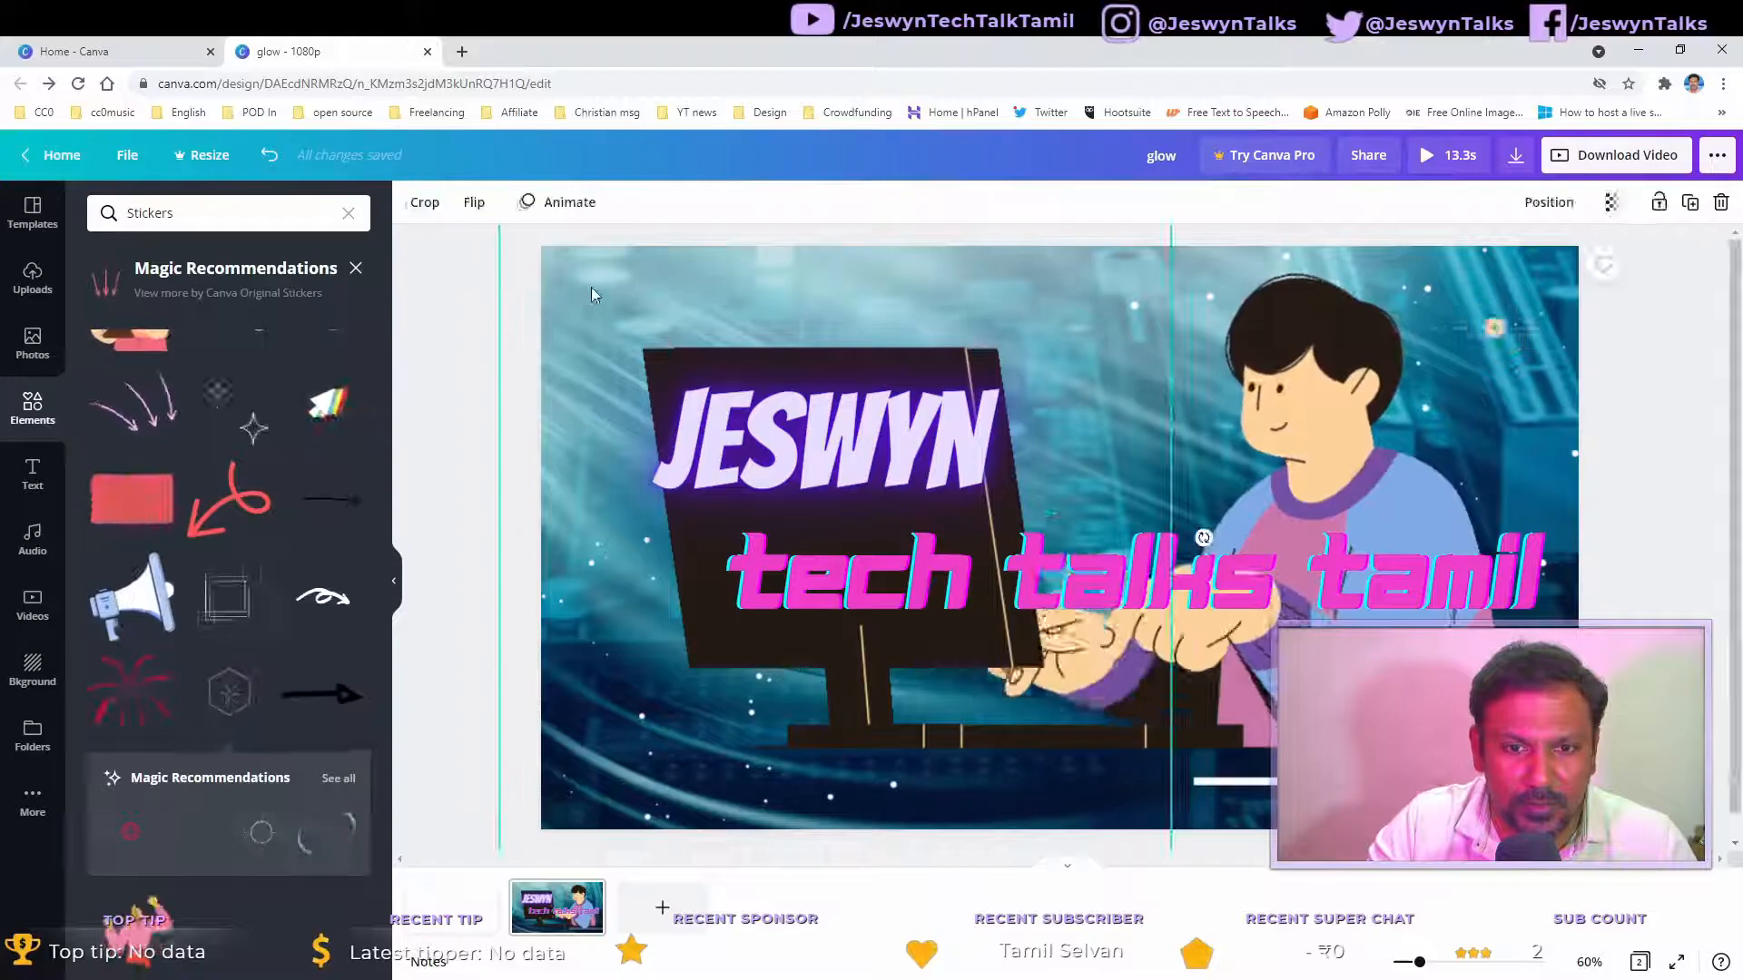
double_click(1496, 307)
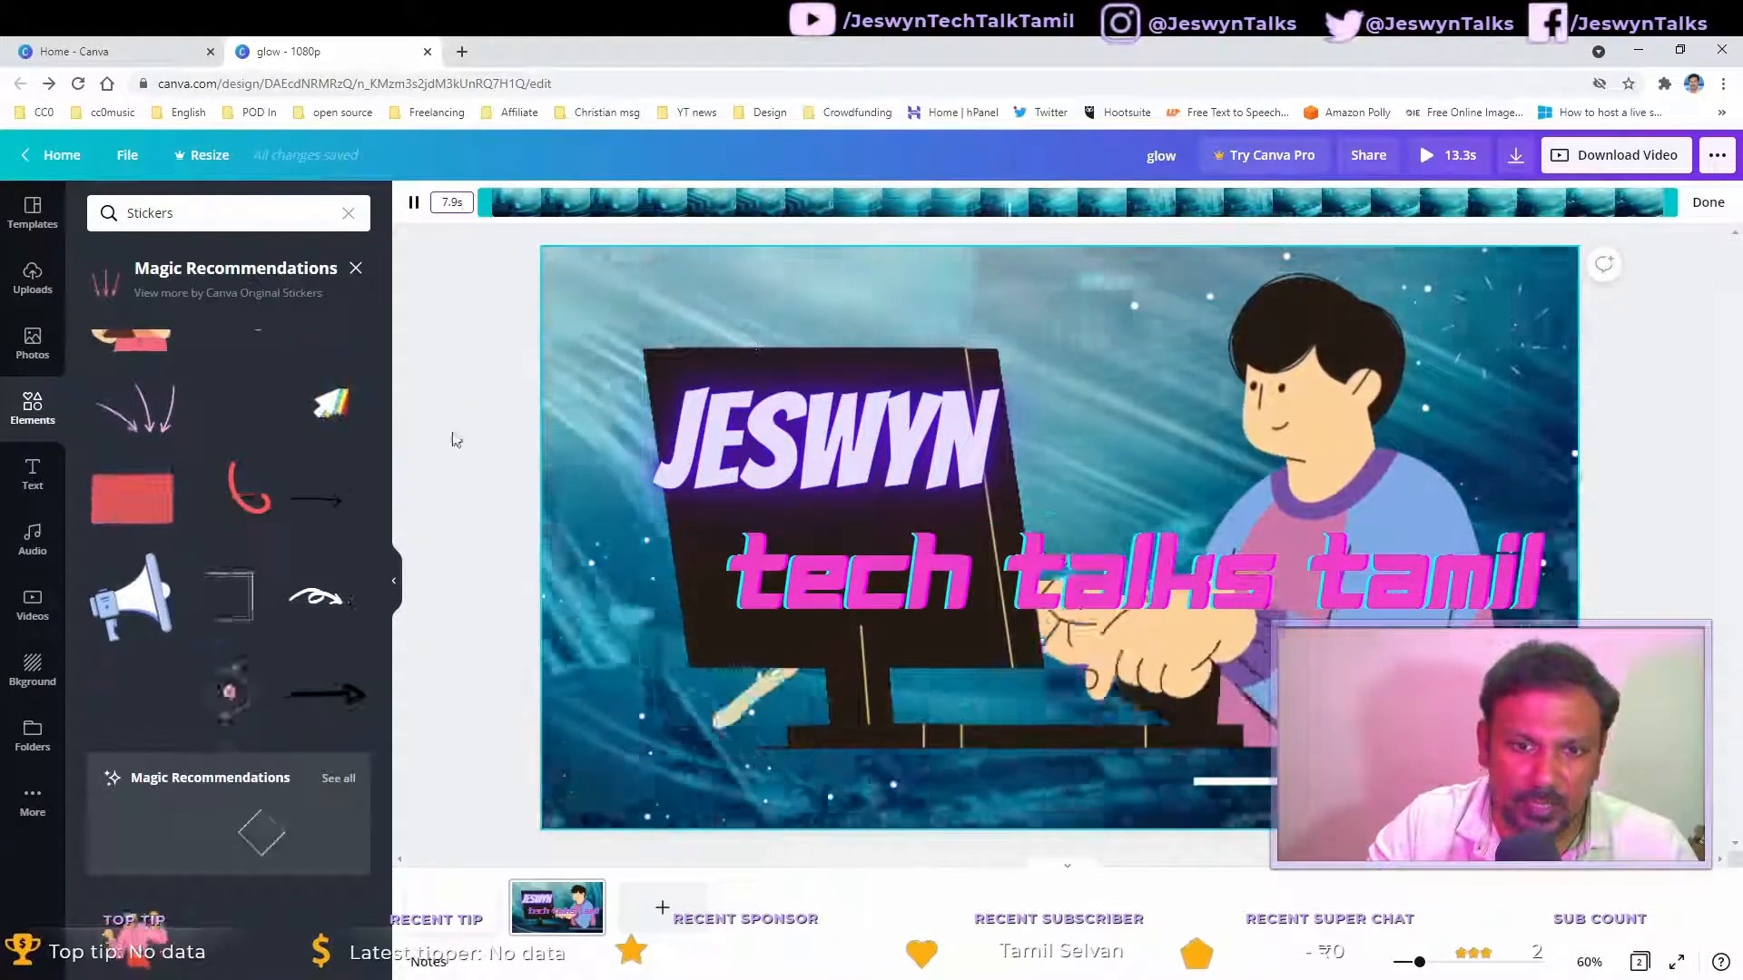
left_click_drag(483, 198, 903, 201)
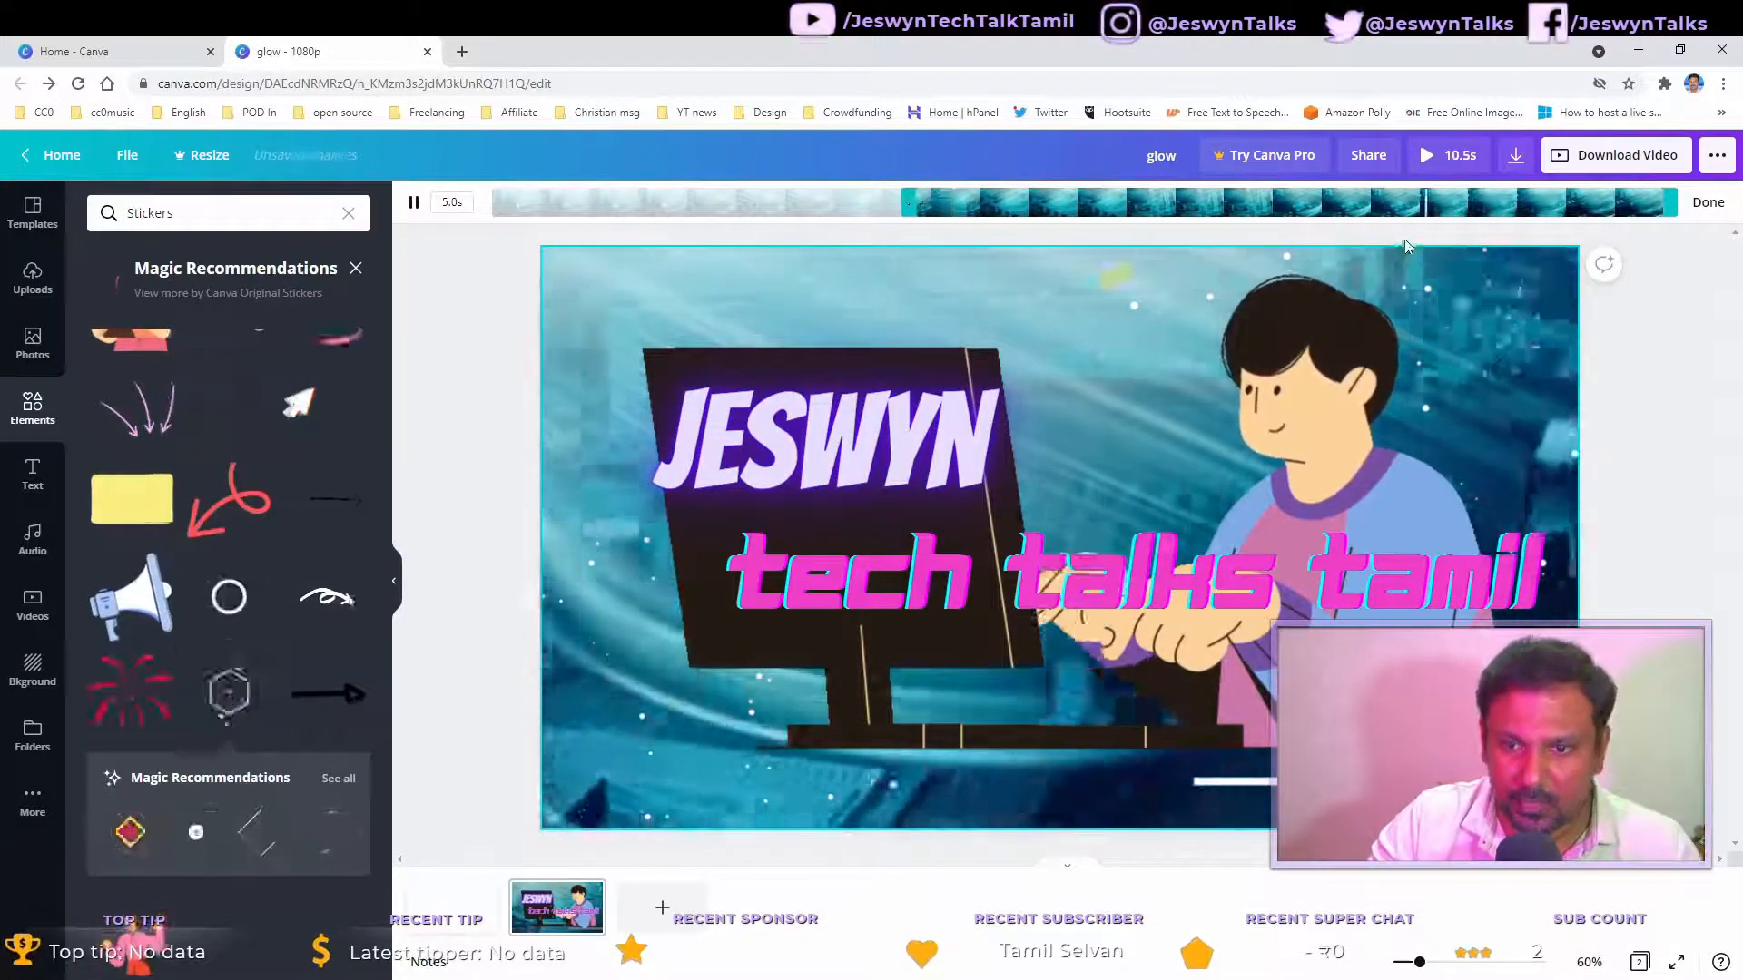
left_click_drag(1661, 212, 1197, 216)
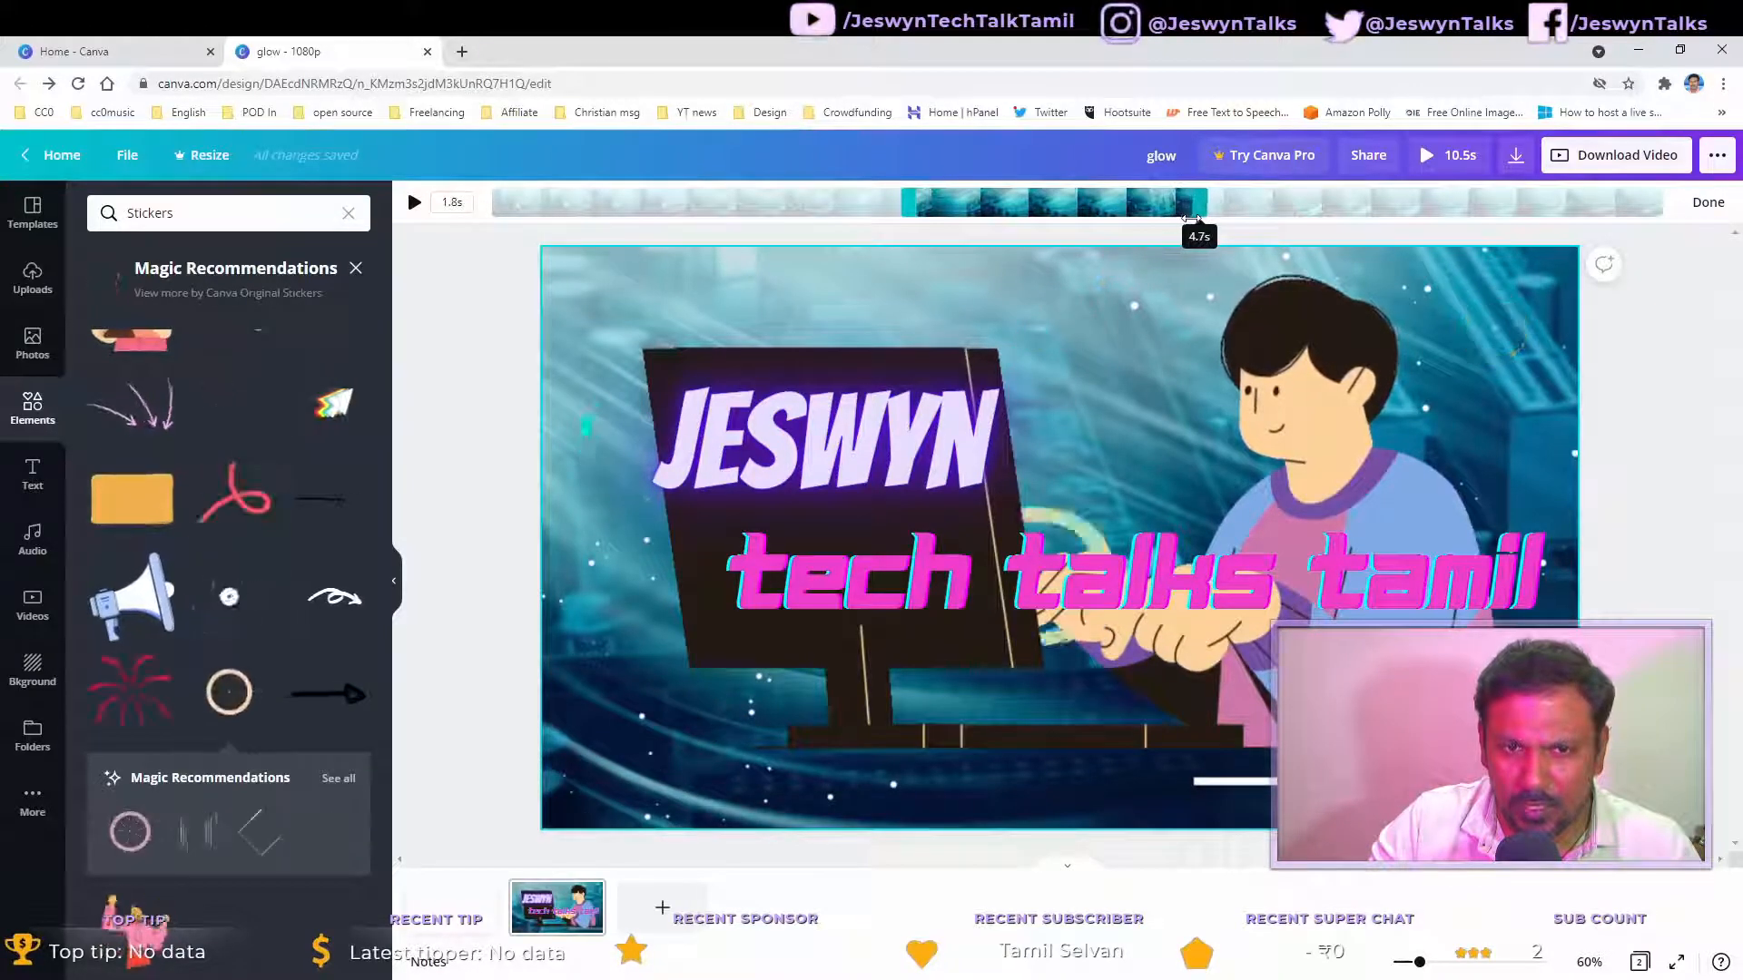
left_click_drag(1221, 218, 1271, 222)
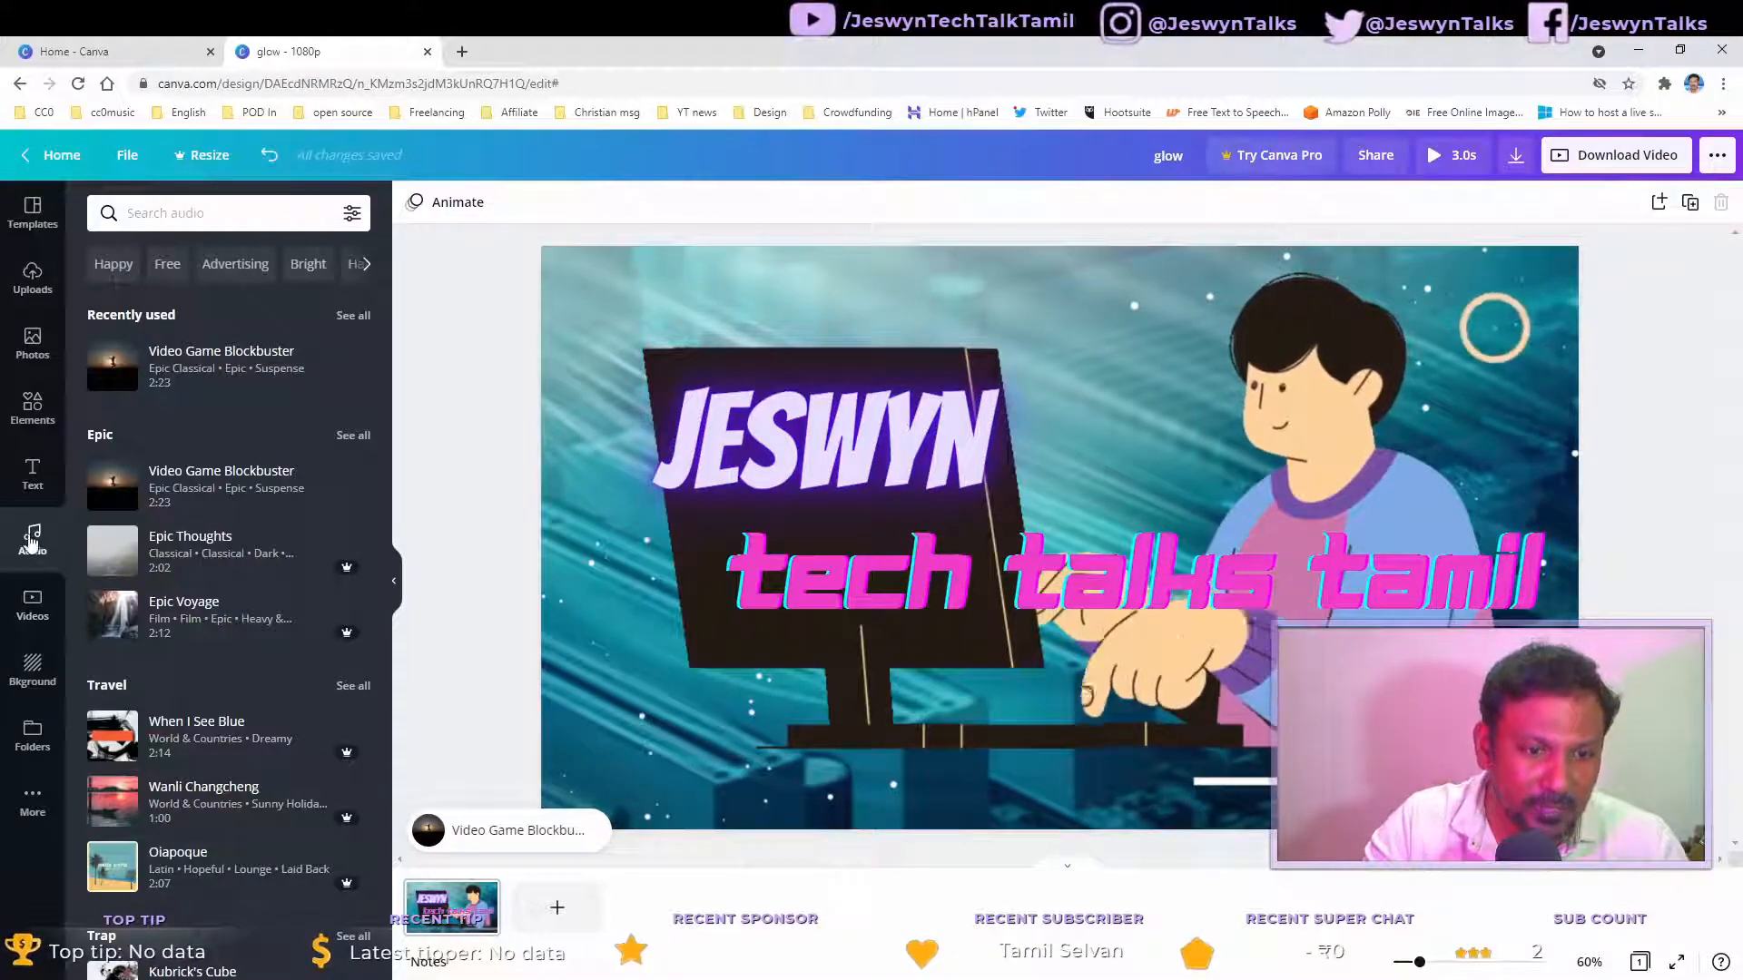
Step: Open the audio library and play the added Video Game Blockbuster track
left_click(17, 476)
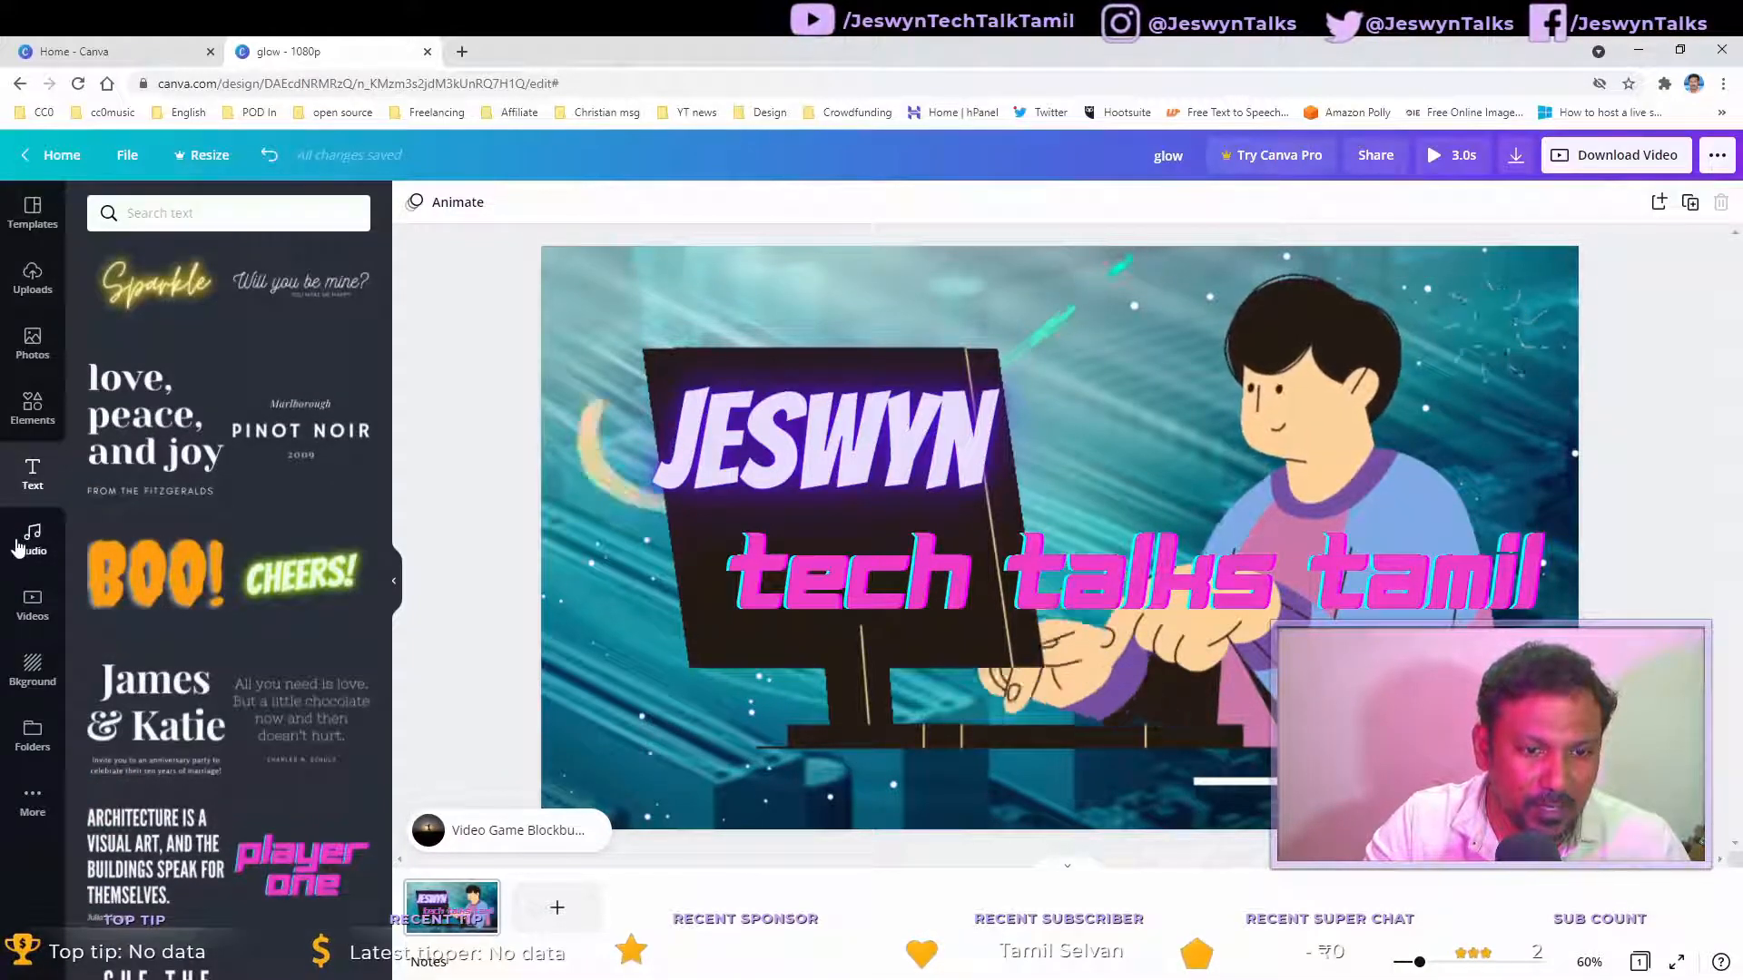
left_click(16, 545)
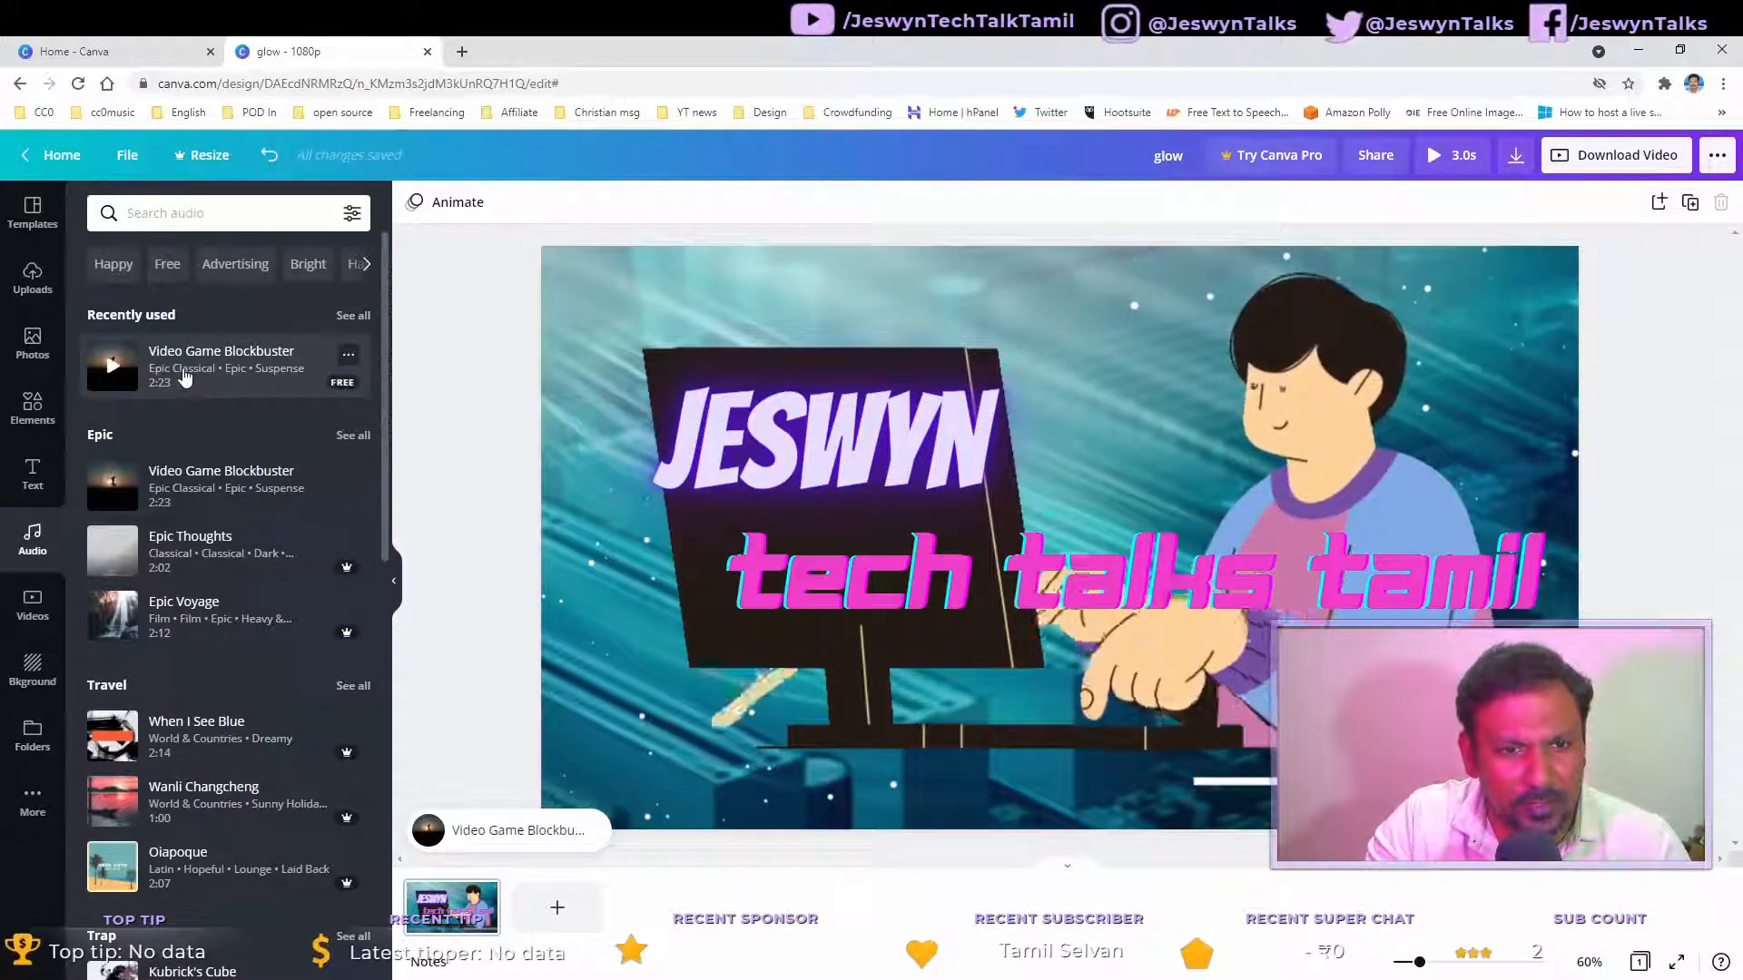
key("space")
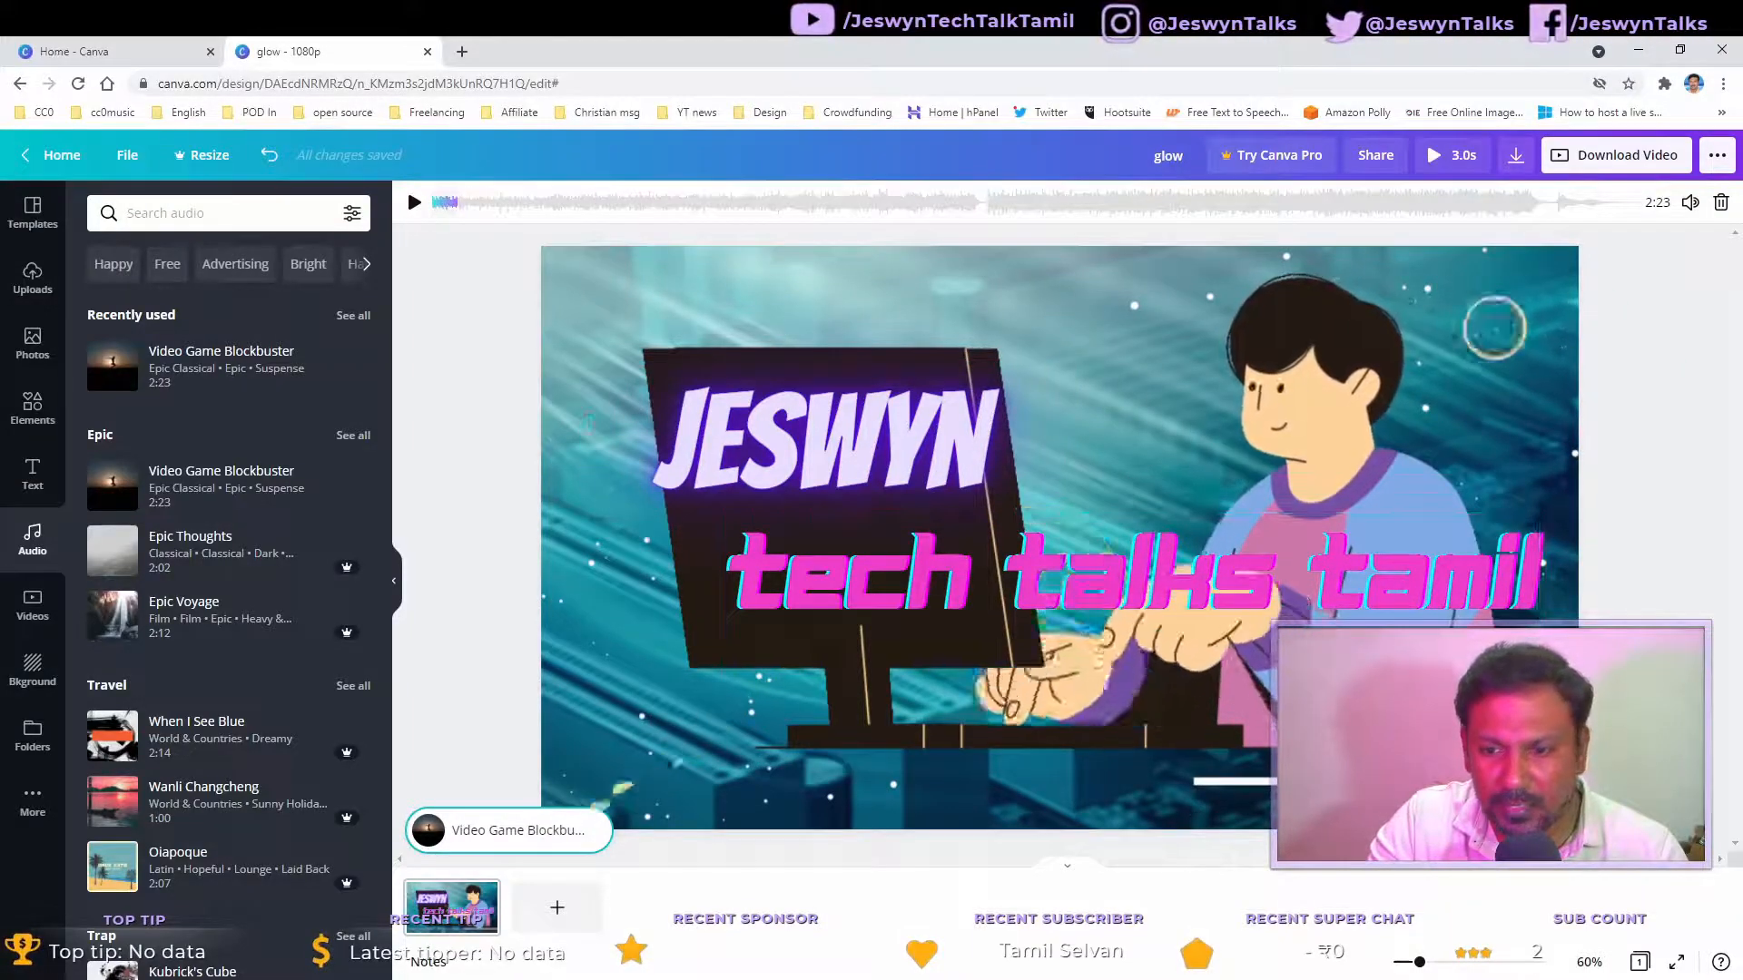
Step: Set the page duration to 5 seconds
left_click(1107, 399)
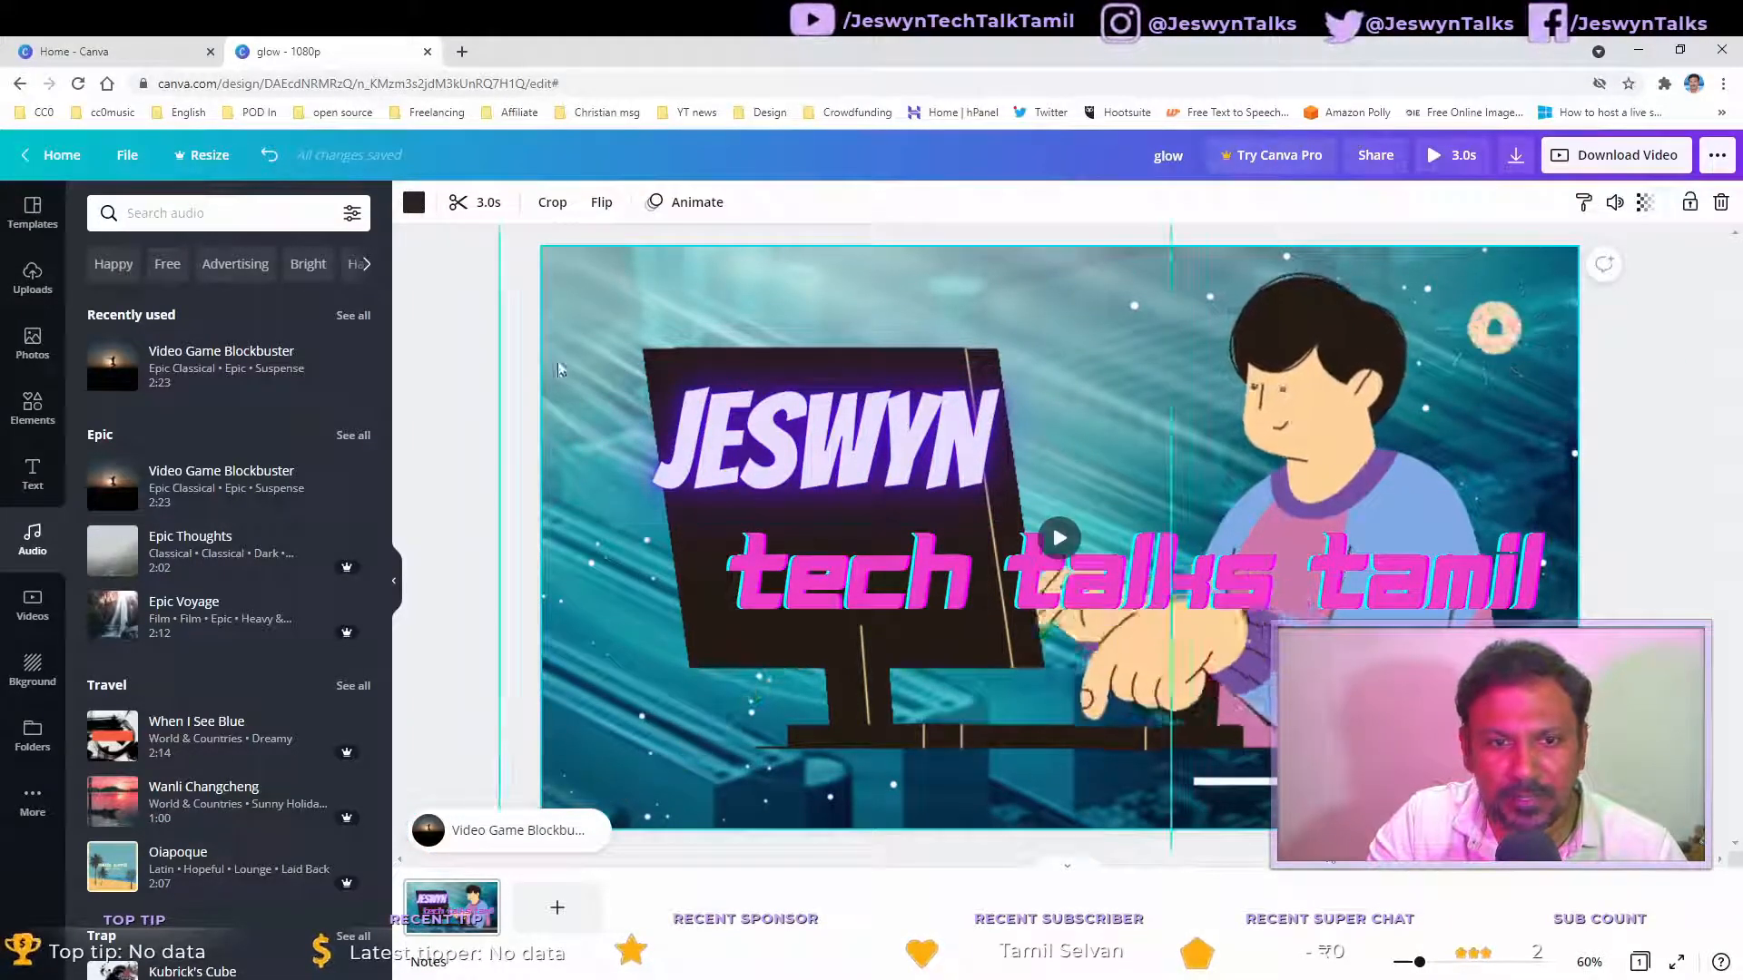
left_click(489, 203)
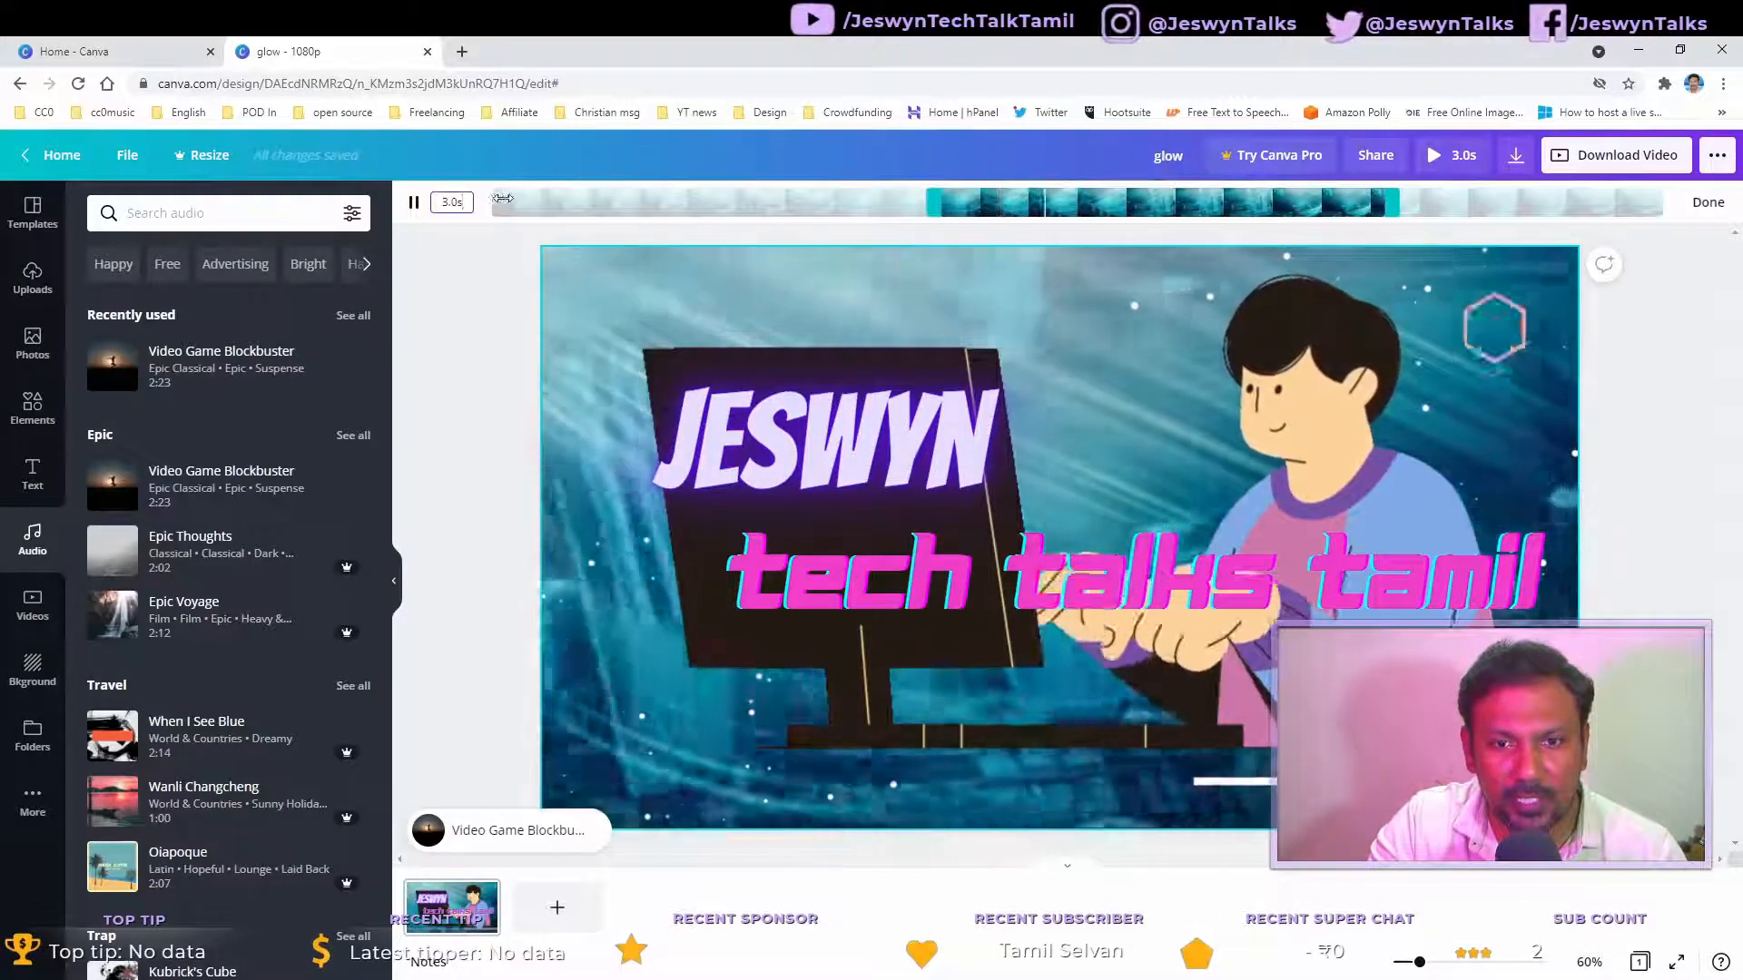
left_click_drag(465, 204, 412, 216)
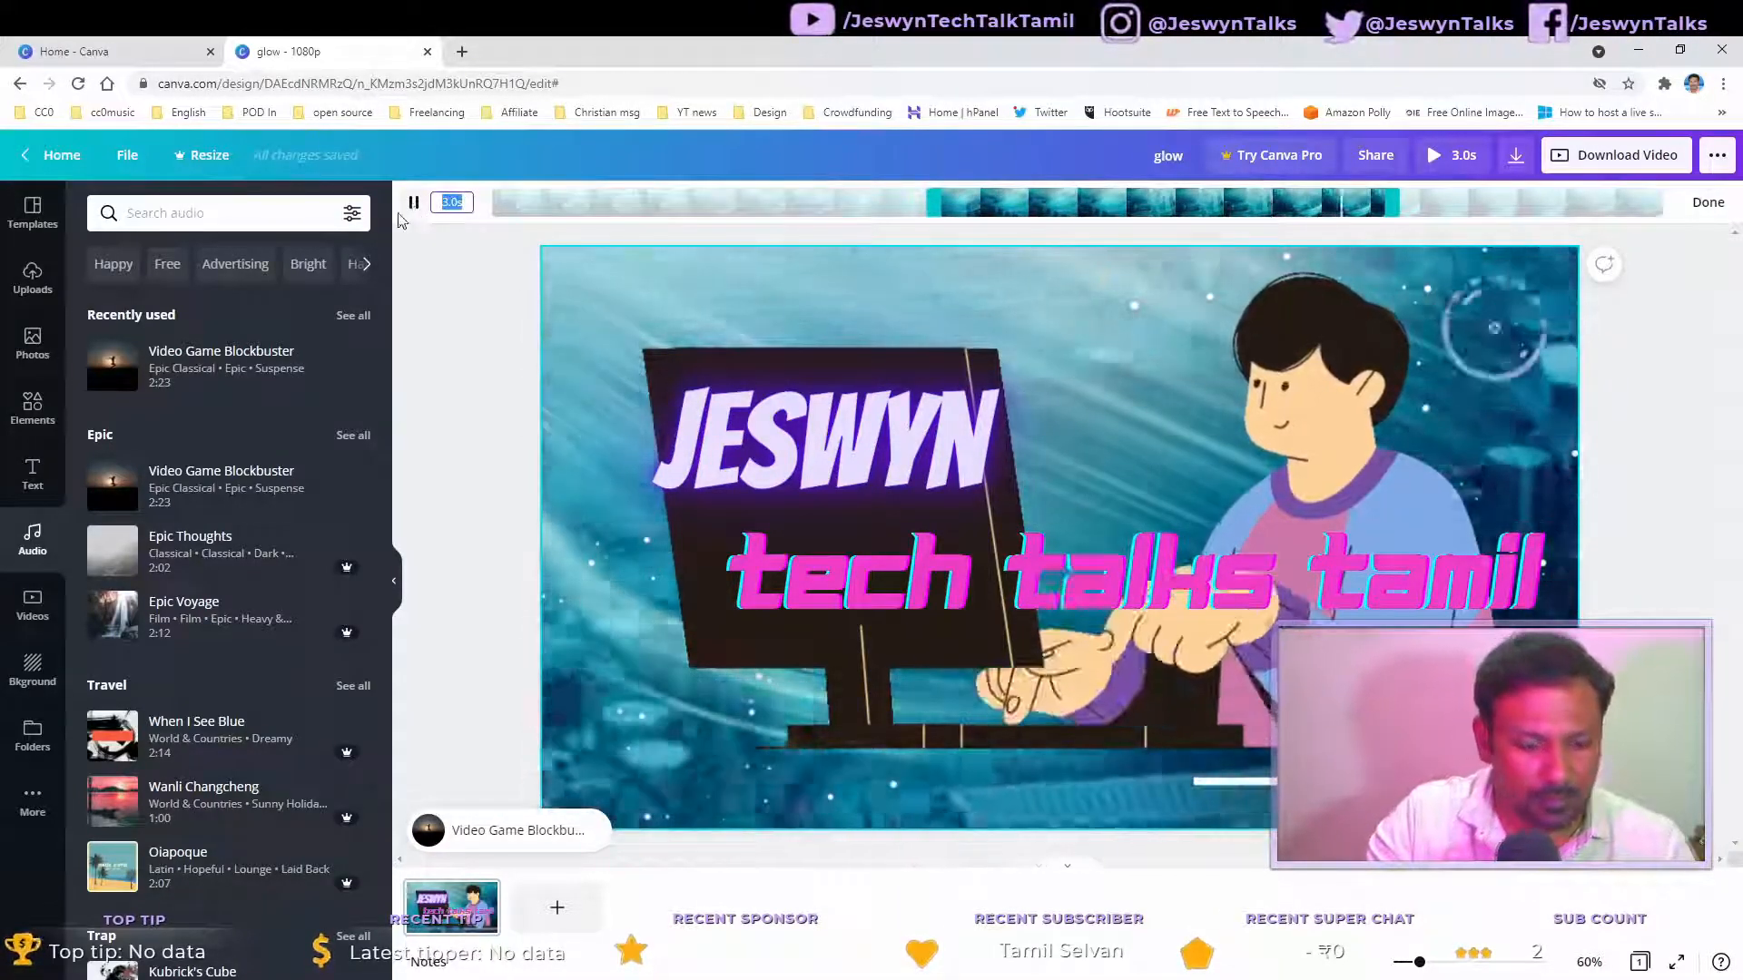
type("5")
key("Return")
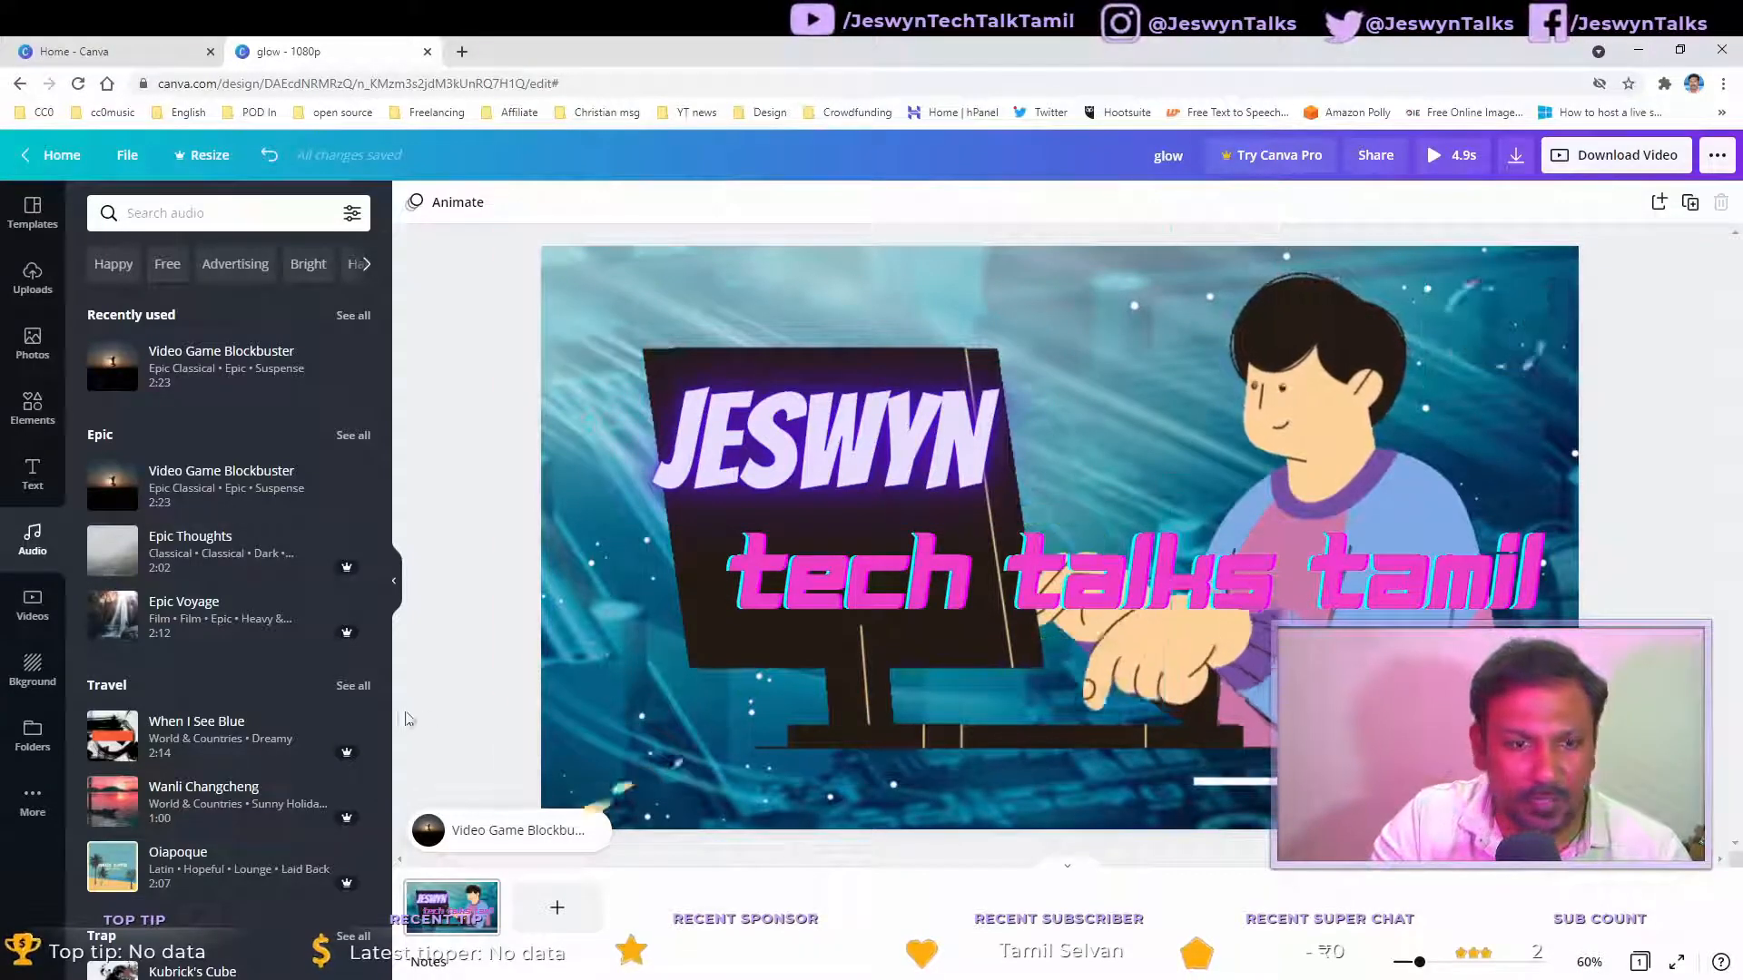
Step: Slide the Video Game Blockbuster track's playing section to start at about 2:14.7
left_click(481, 826)
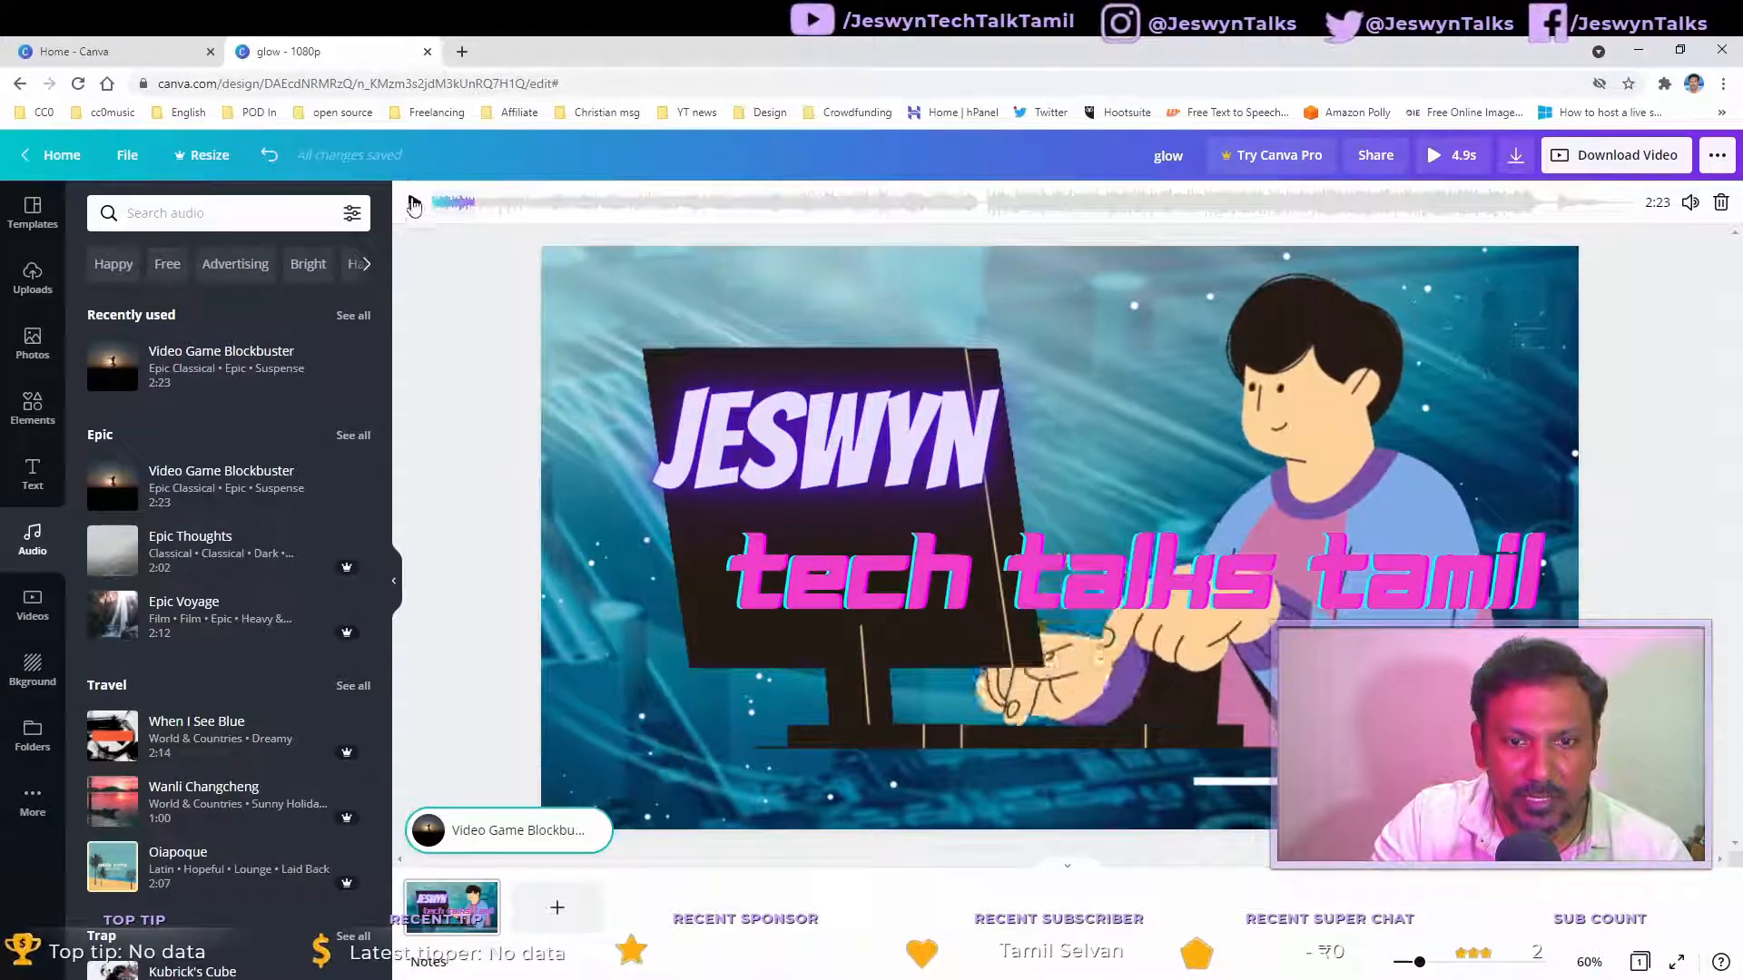
left_click_drag(454, 201, 766, 207)
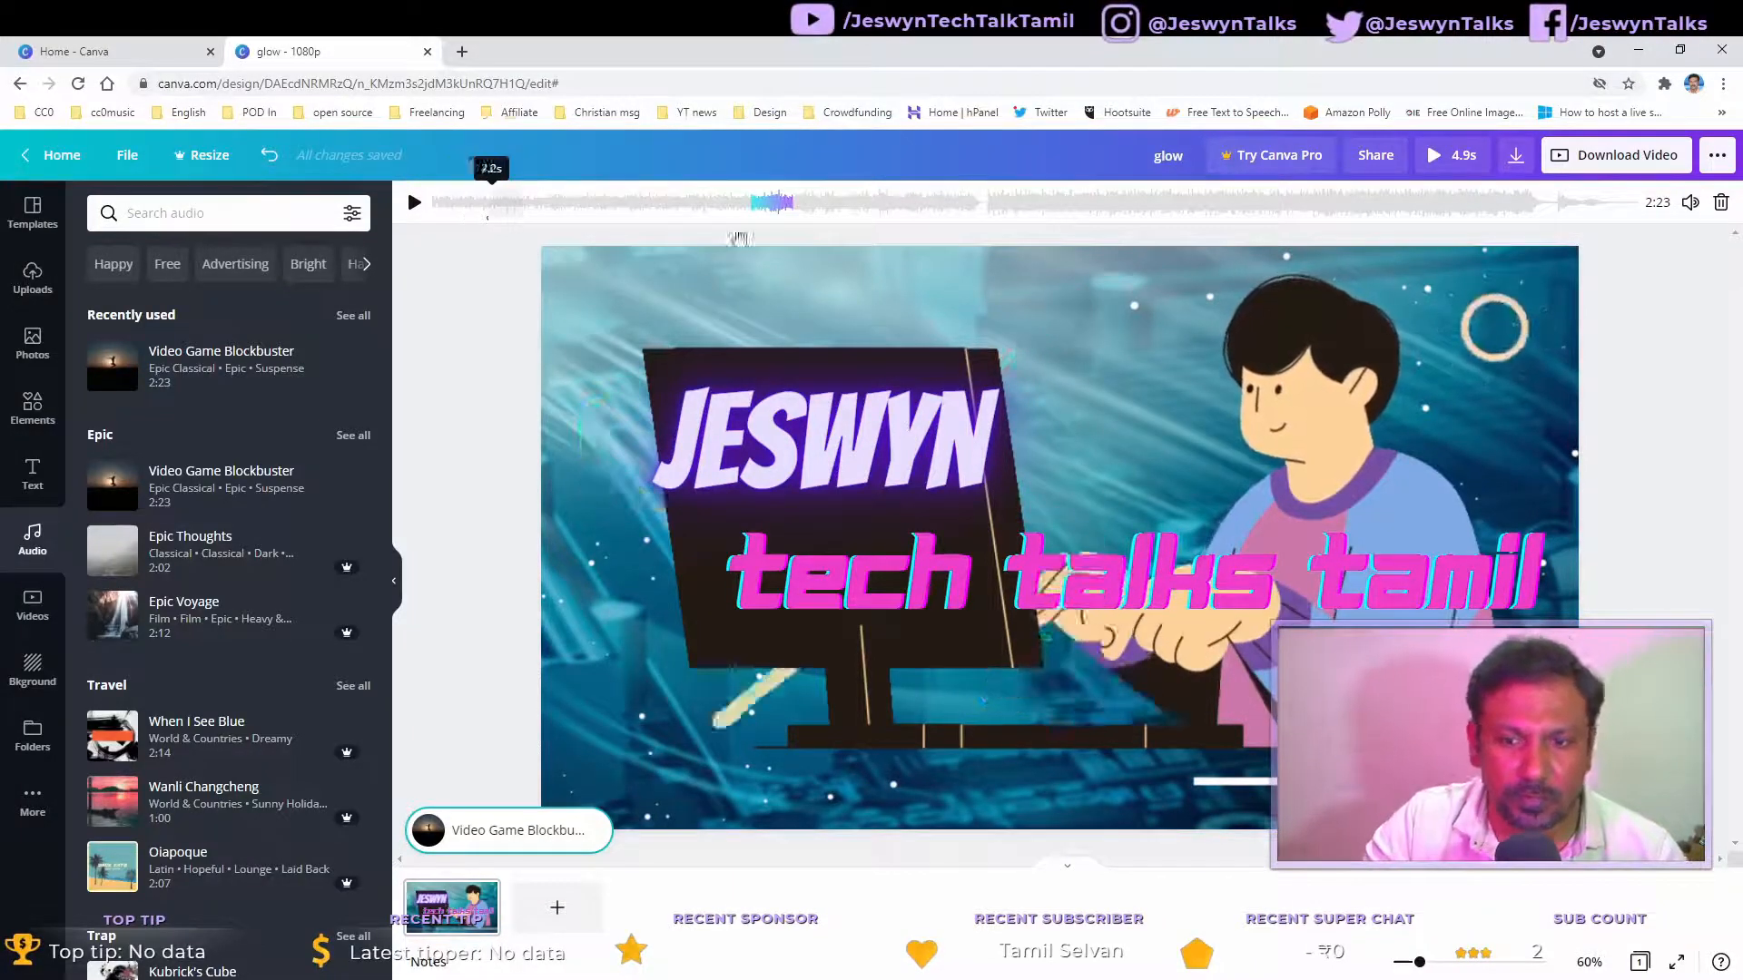
left_click_drag(785, 207, 1051, 212)
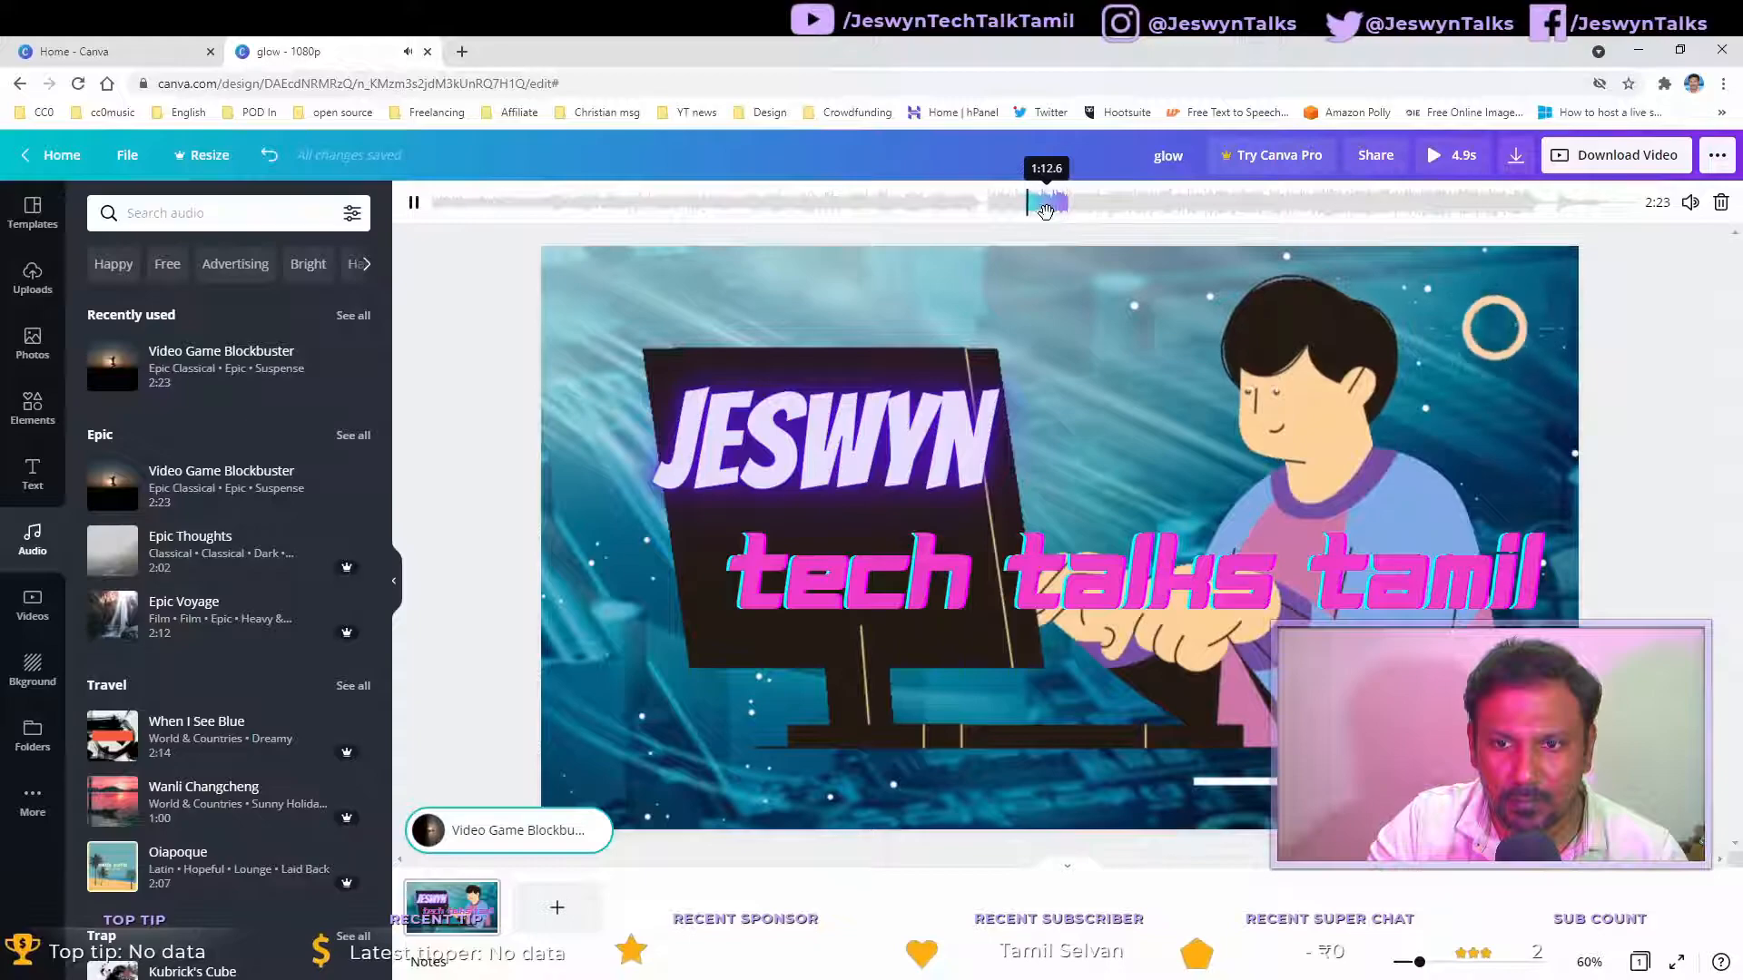
left_click_drag(1046, 212, 1580, 227)
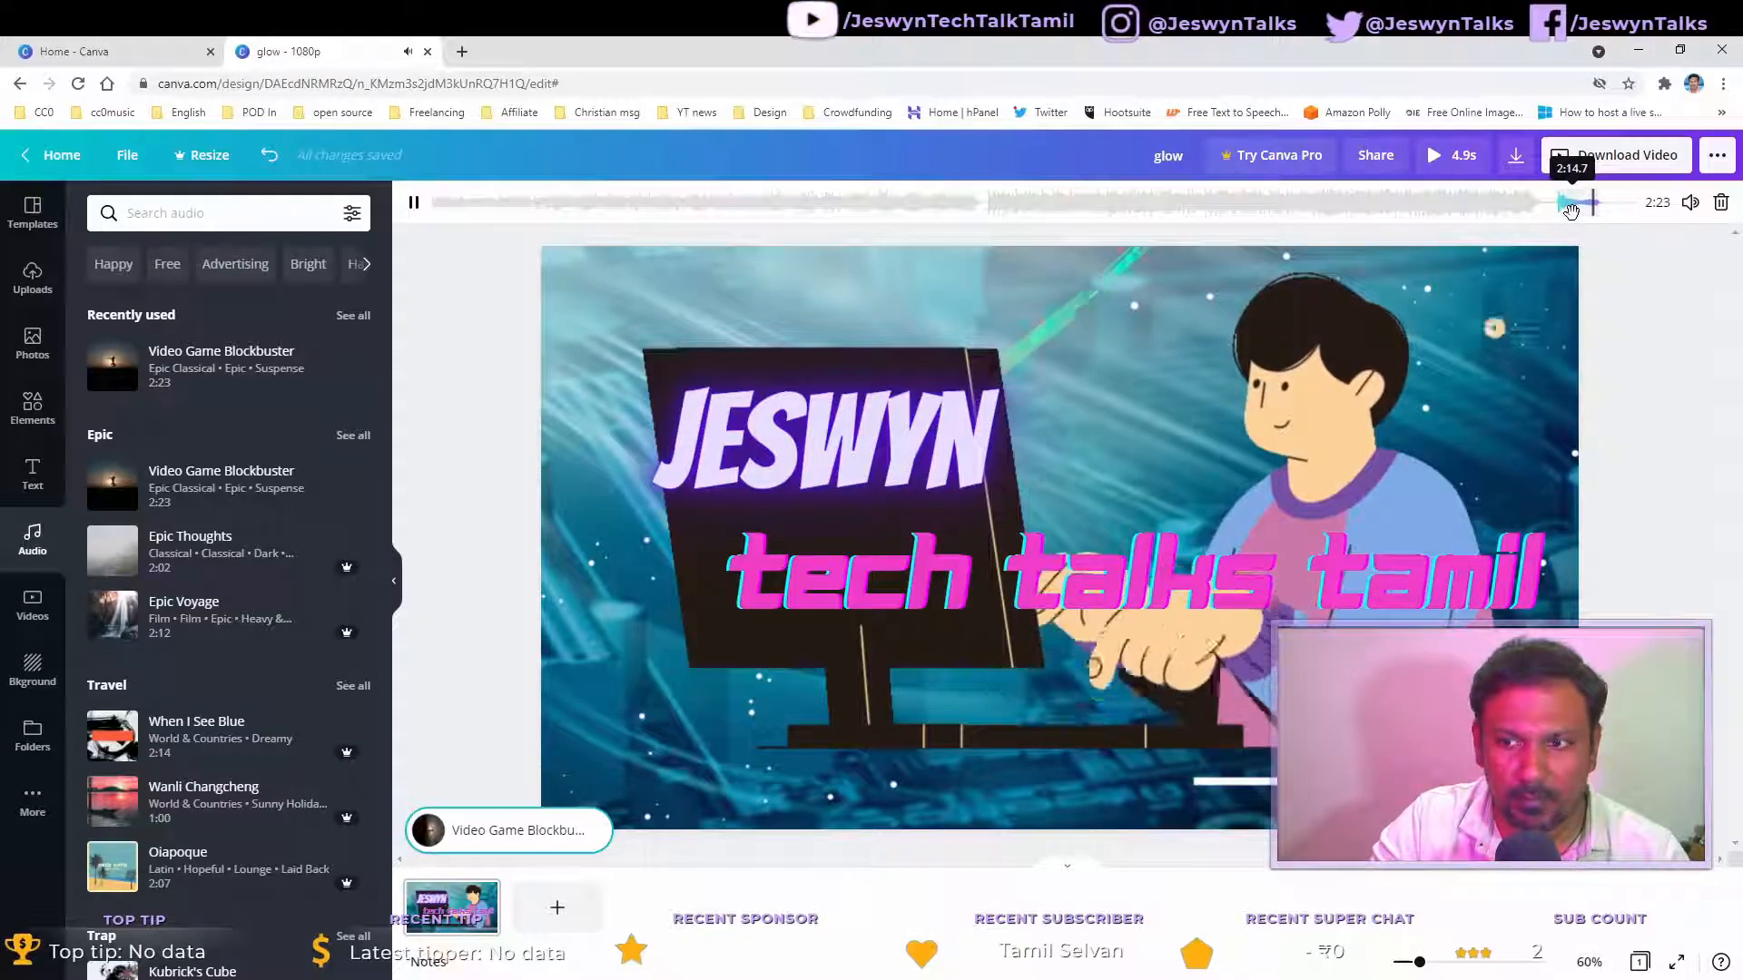
Step: Preview the intro video in full-screen playback twice, closing the preview each time
left_click(1452, 156)
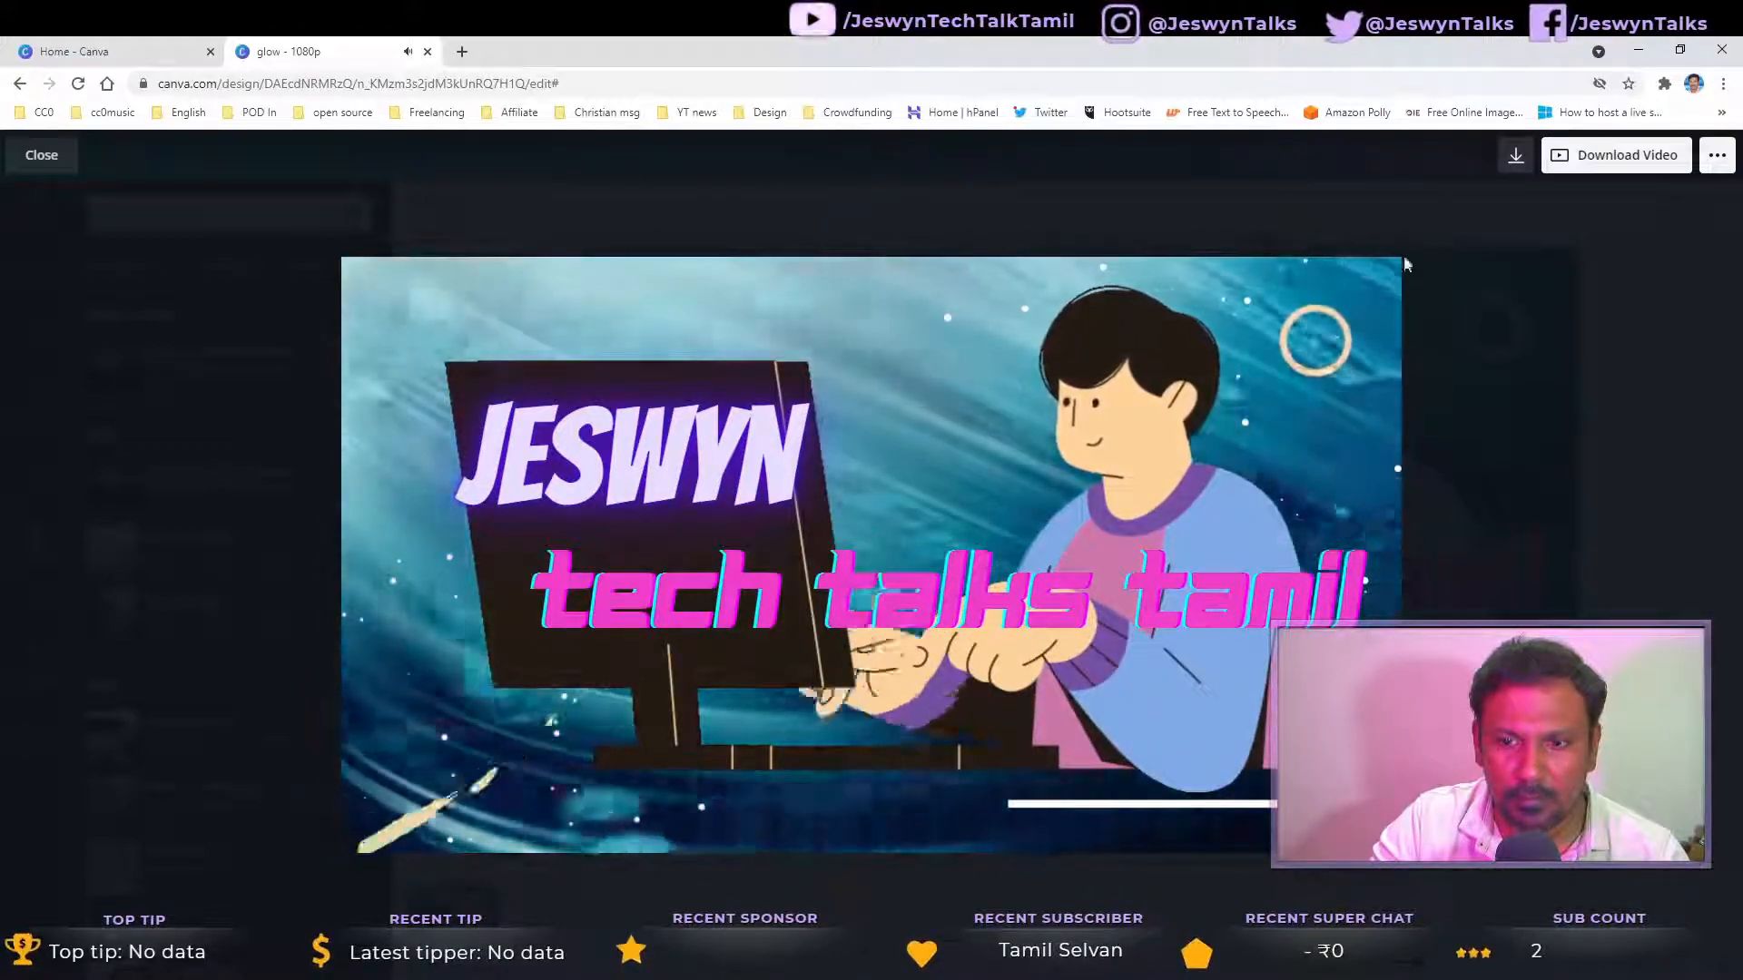
left_click(41, 155)
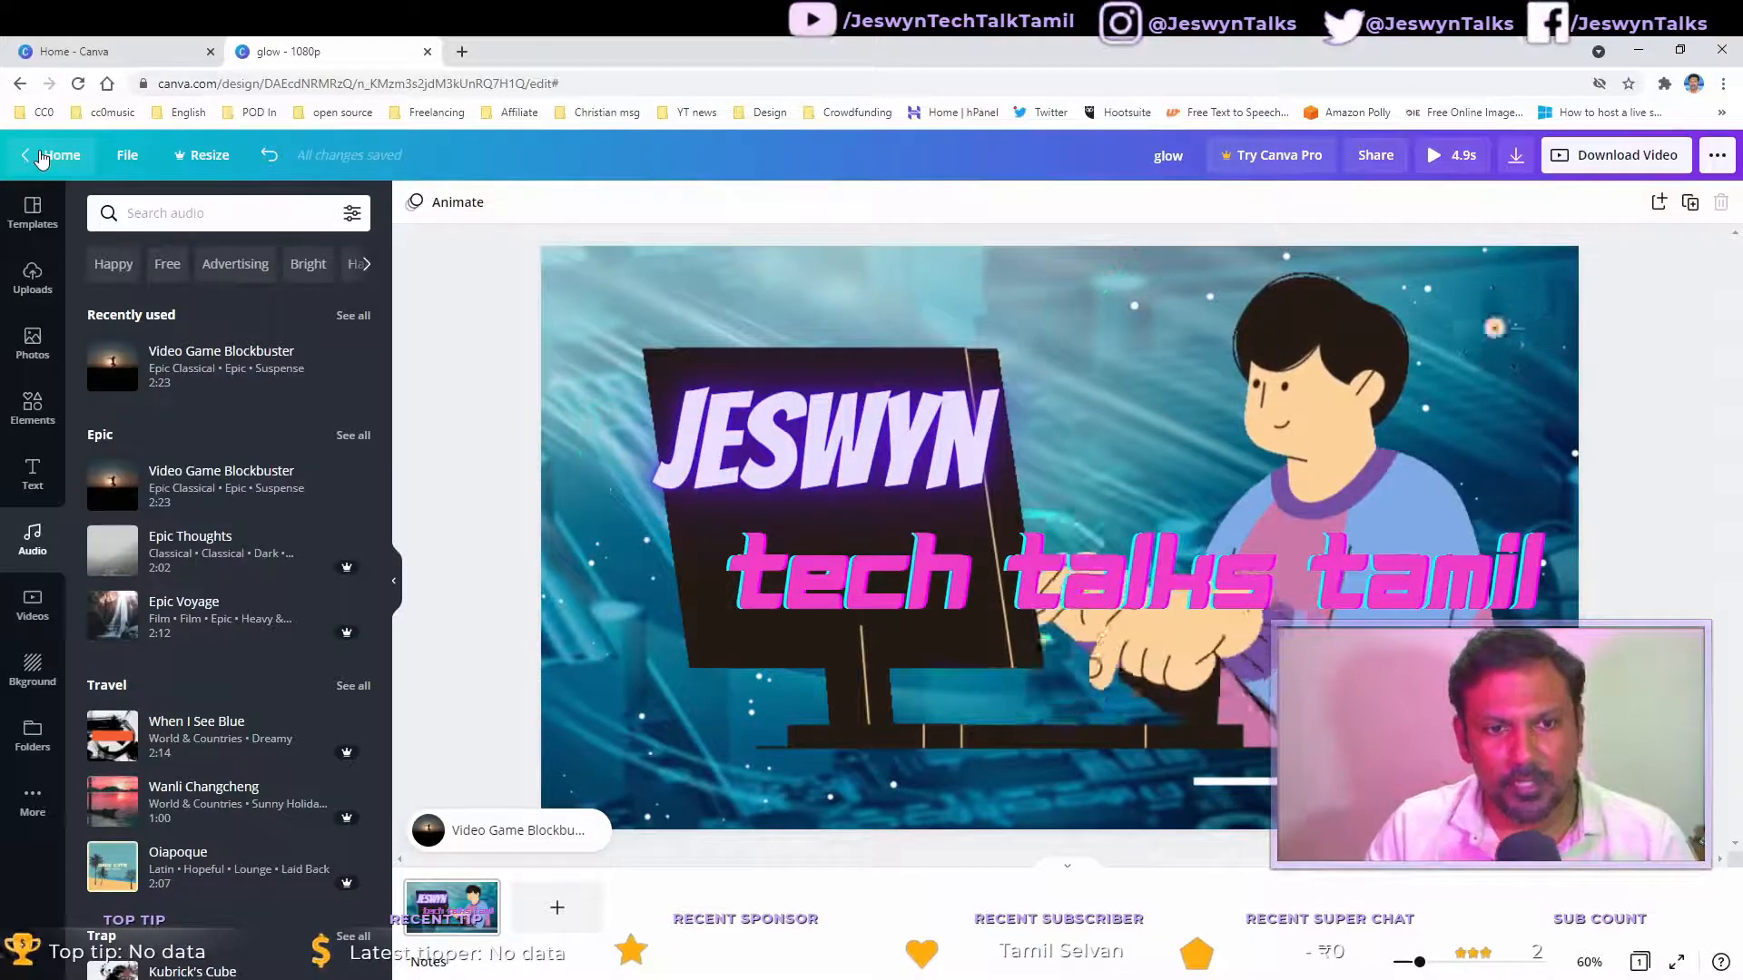
left_click(1456, 161)
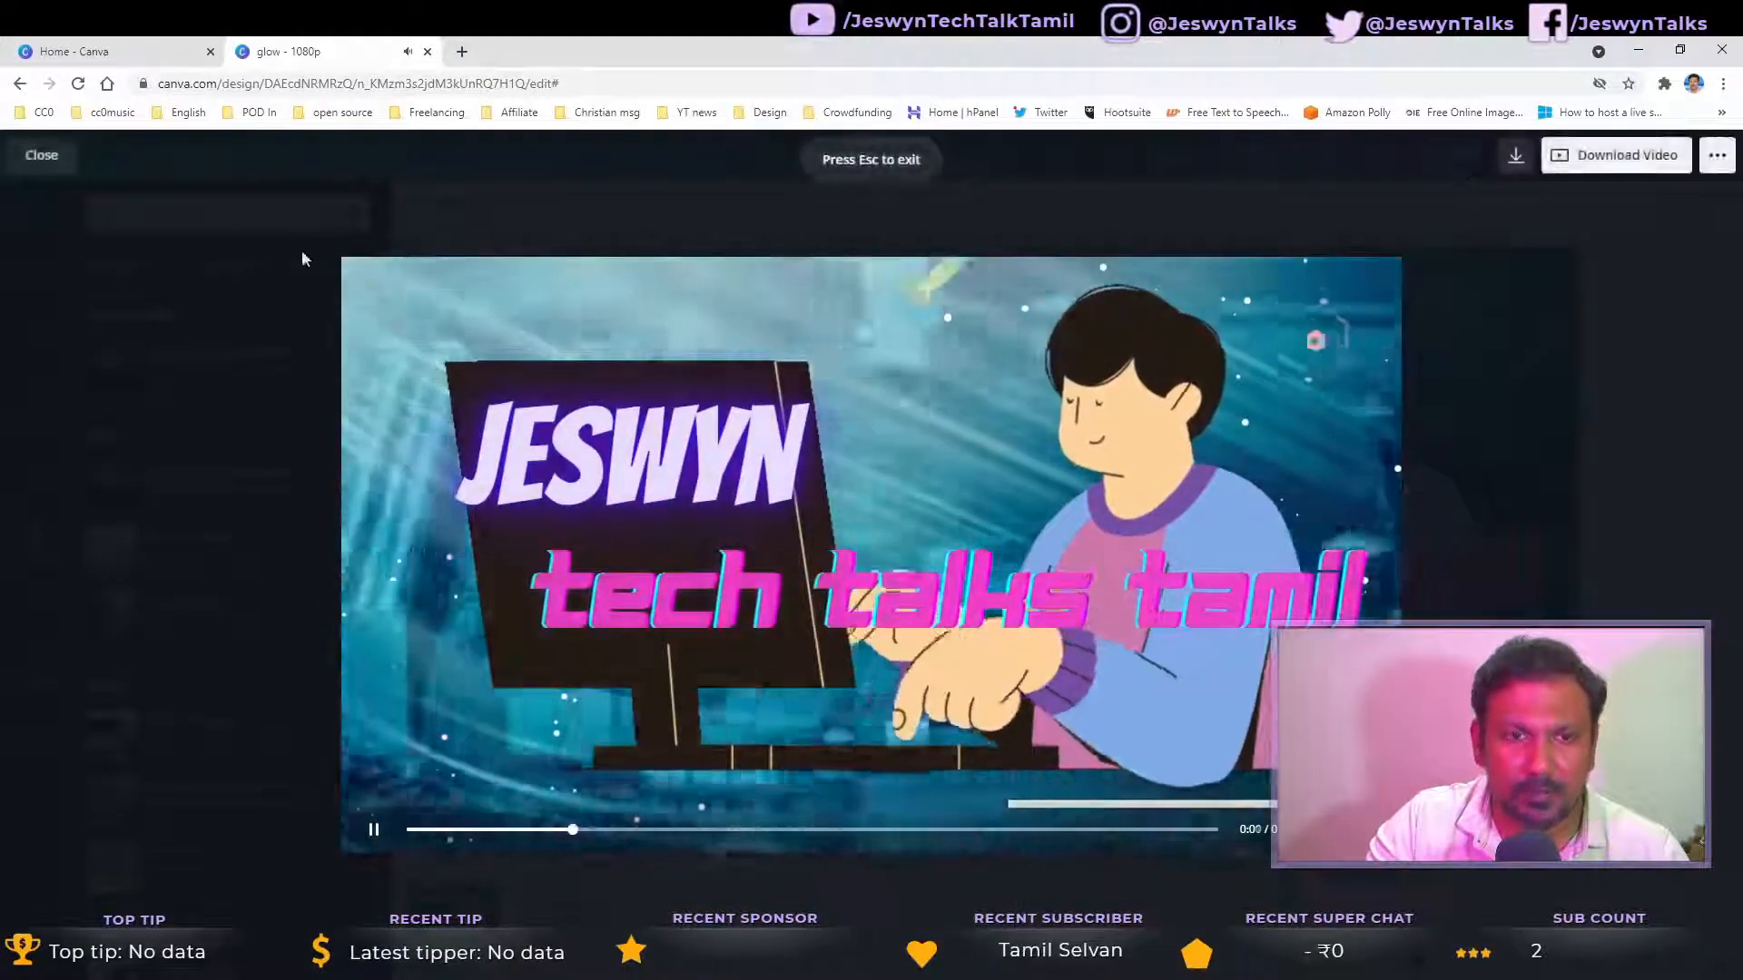
left_click(31, 163)
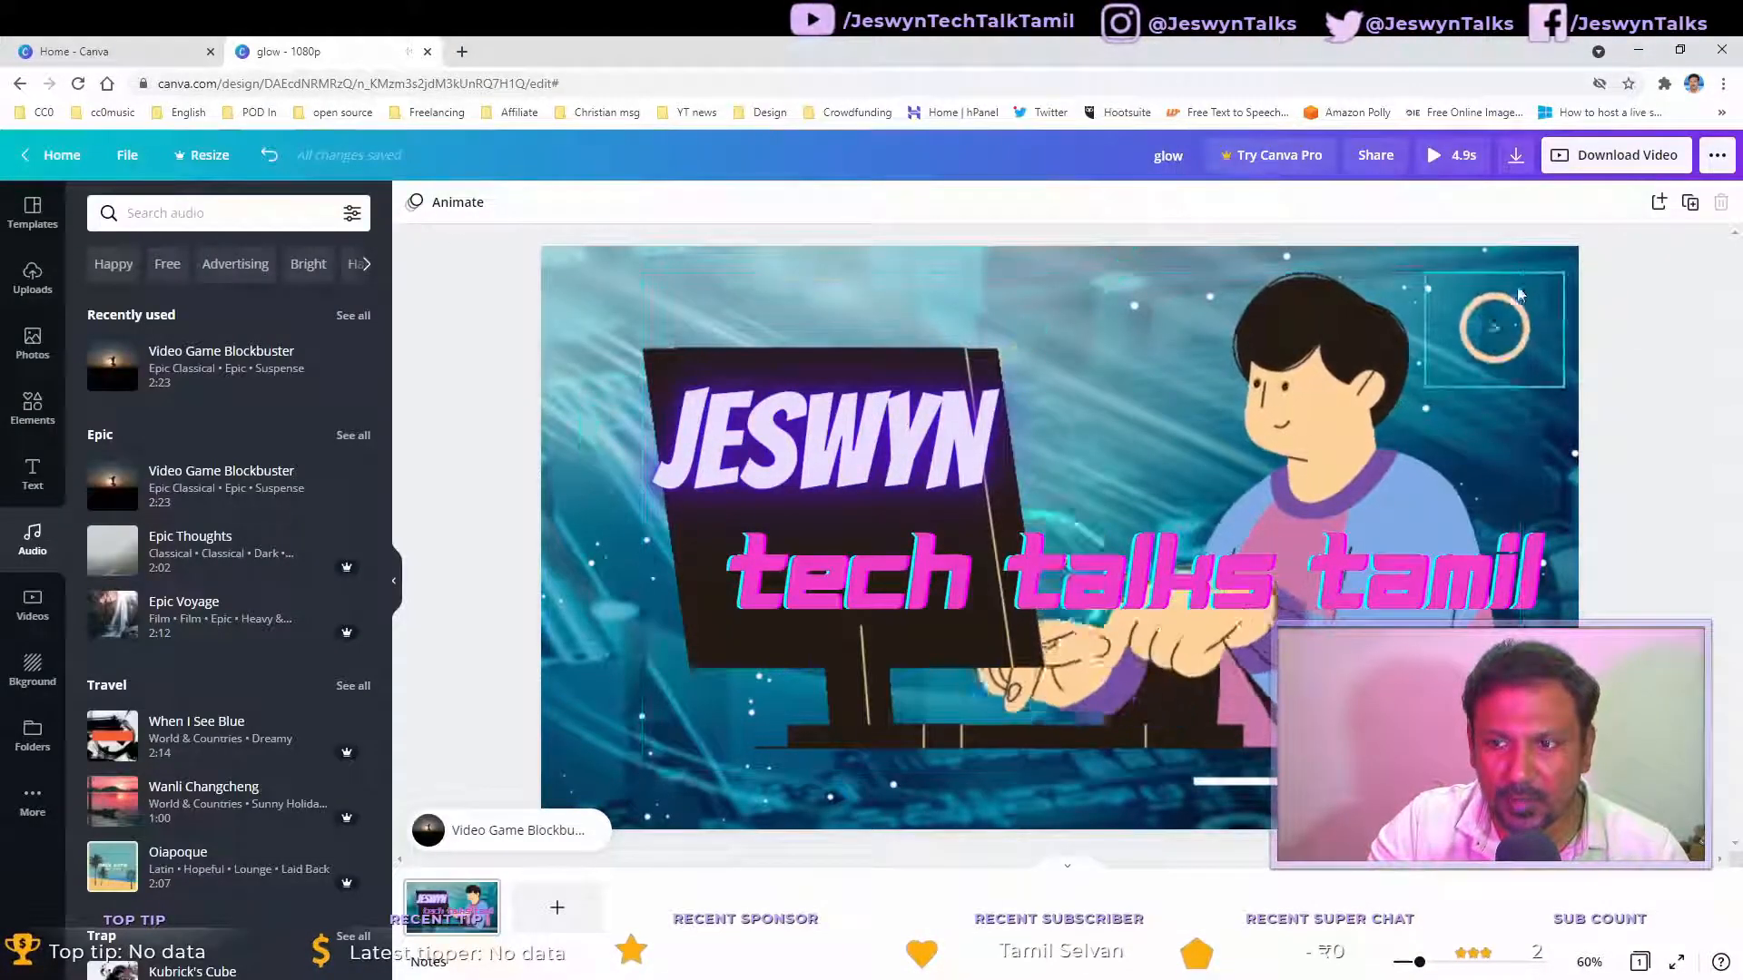
Step: Download the design as an MP4 (high quality video) file
left_click(1316, 819)
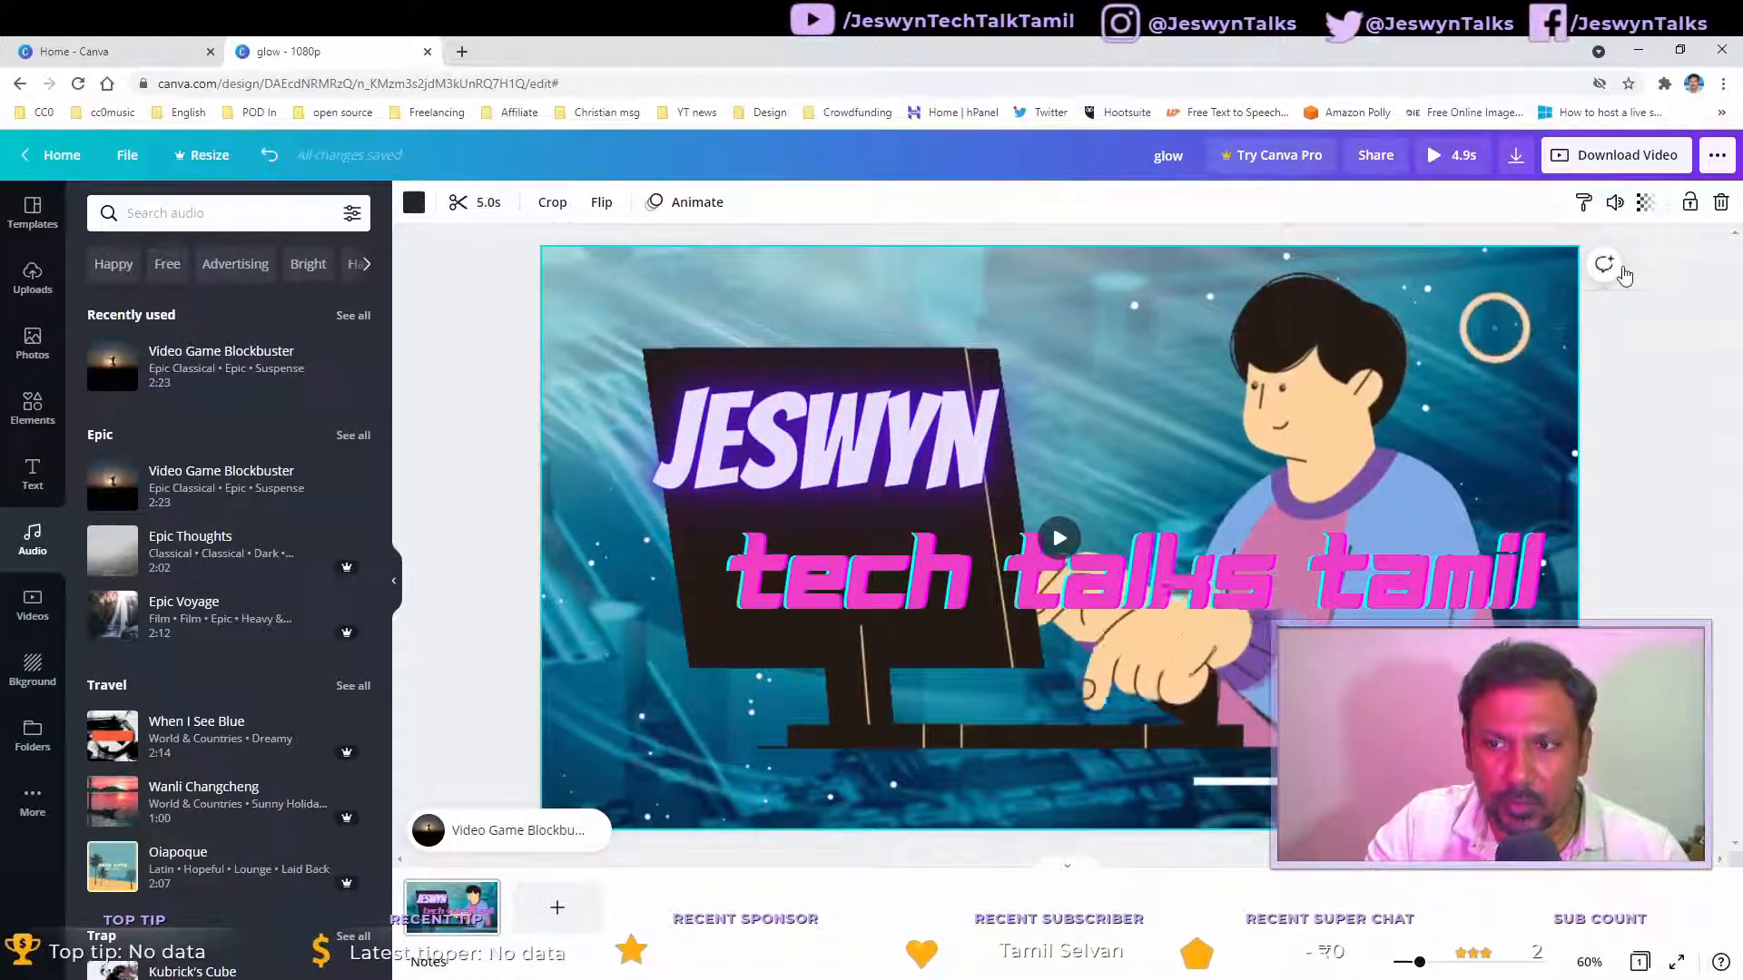
left_click(1603, 163)
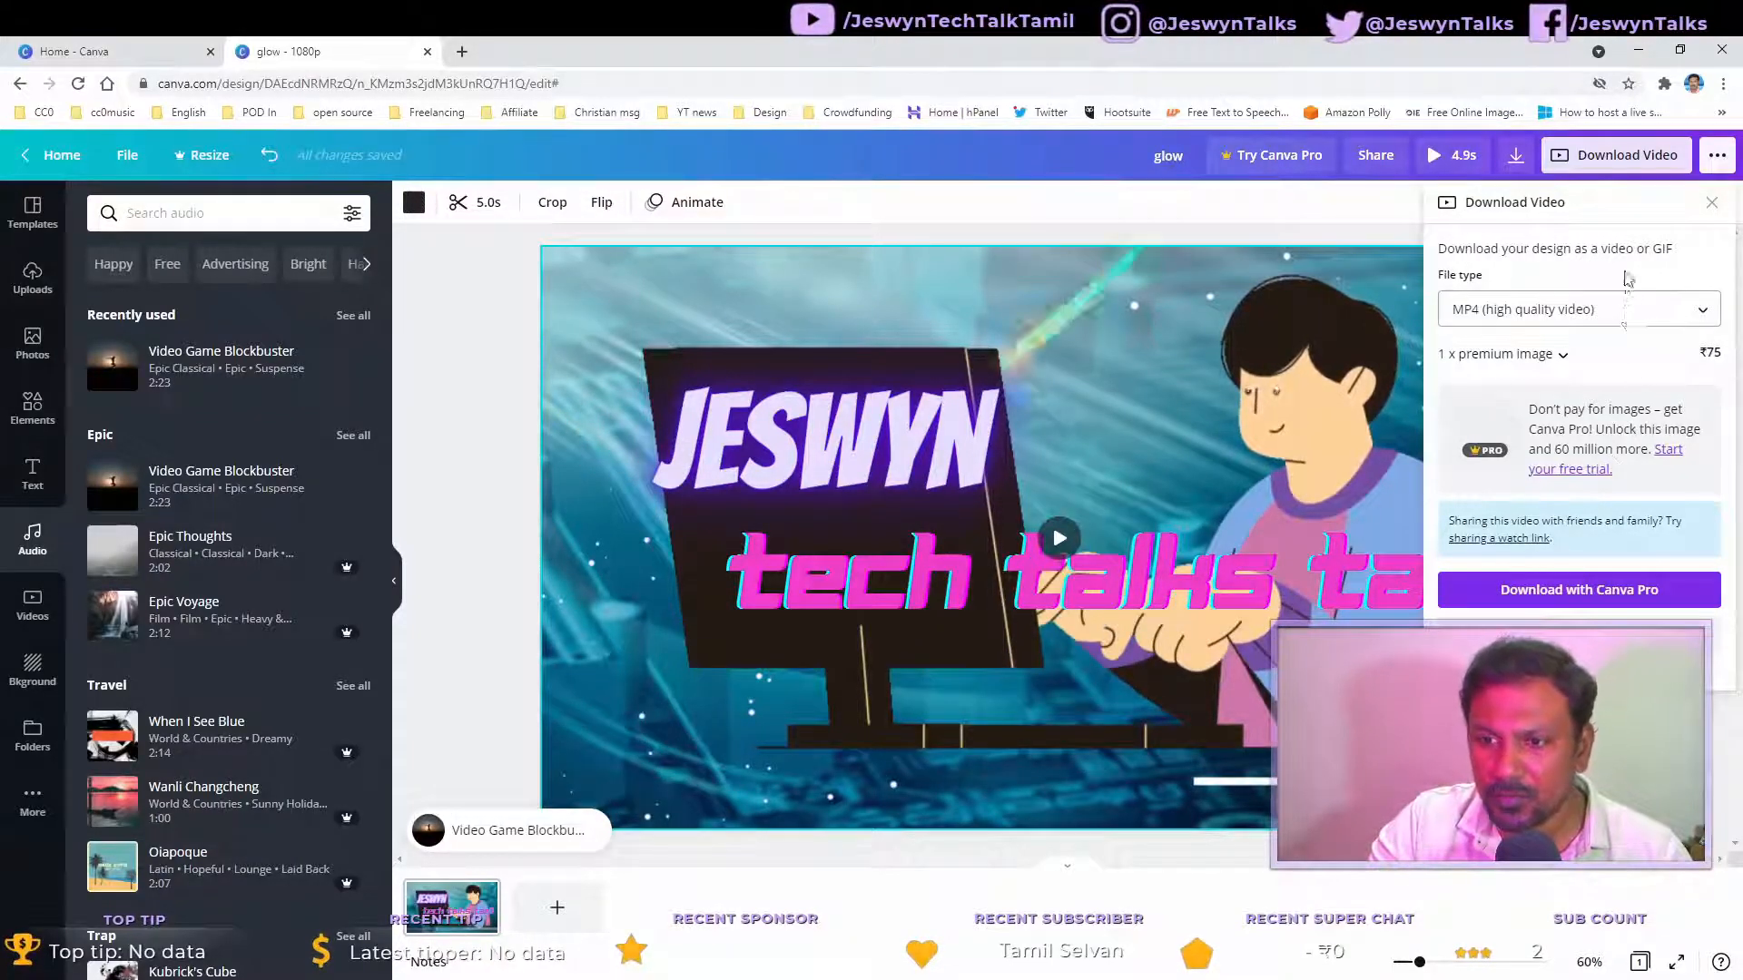
left_click(1643, 317)
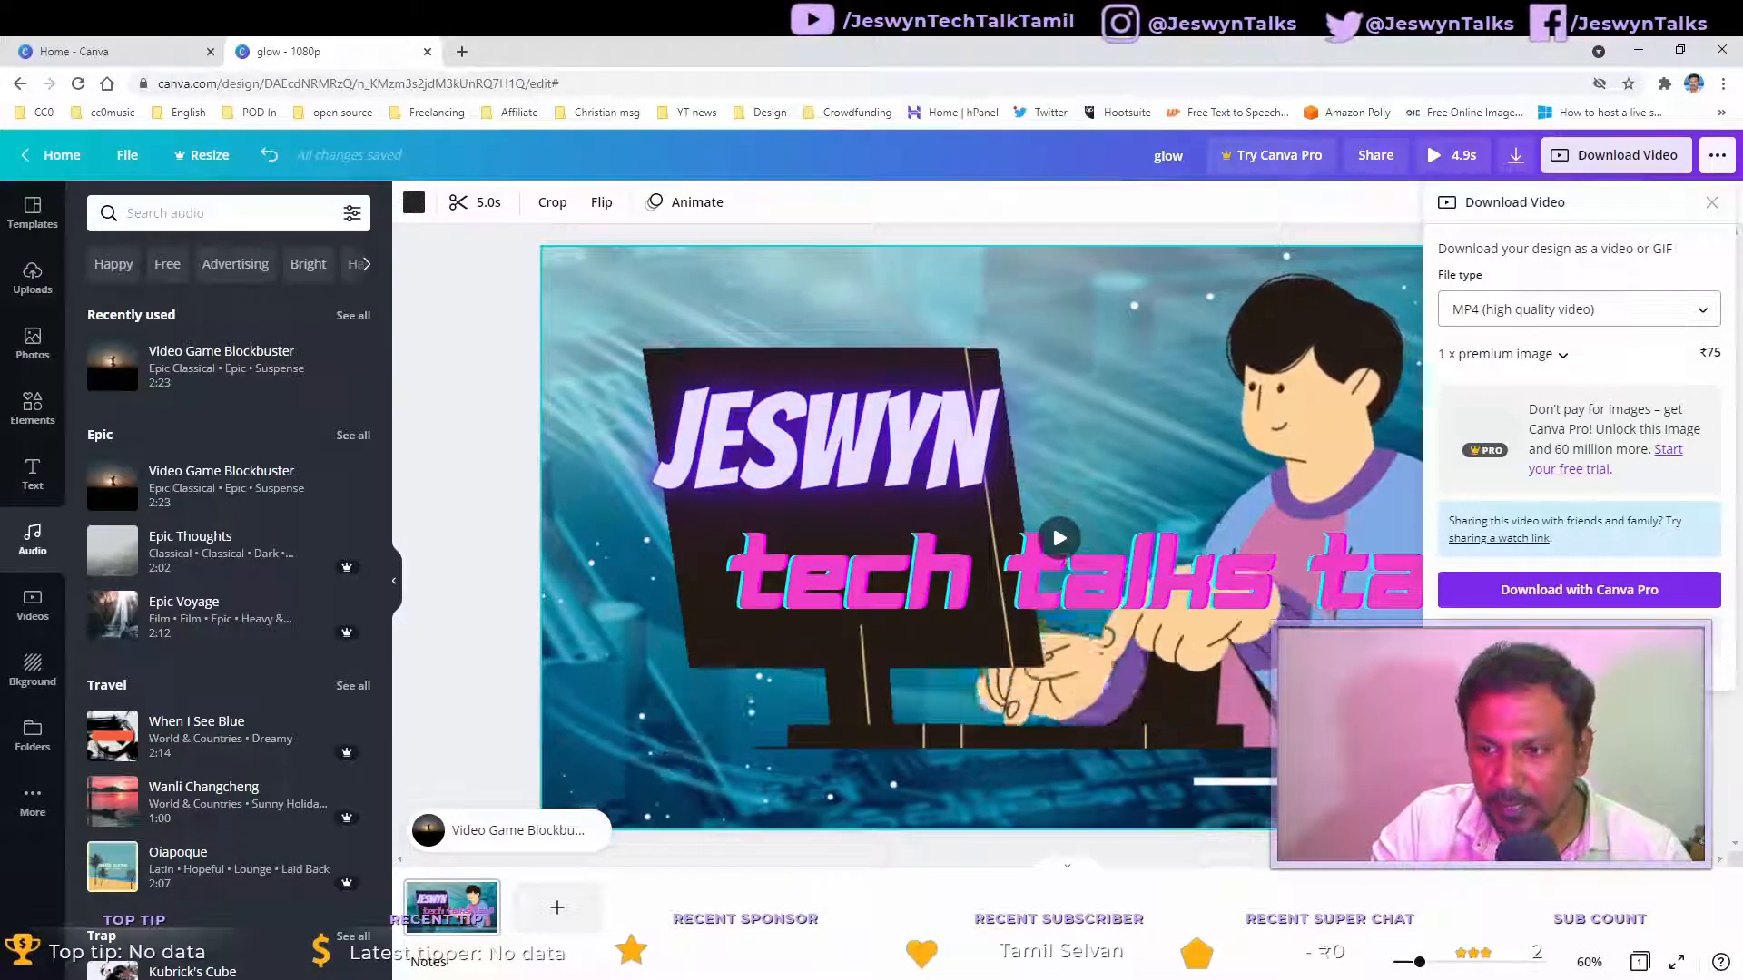
left_click(1580, 659)
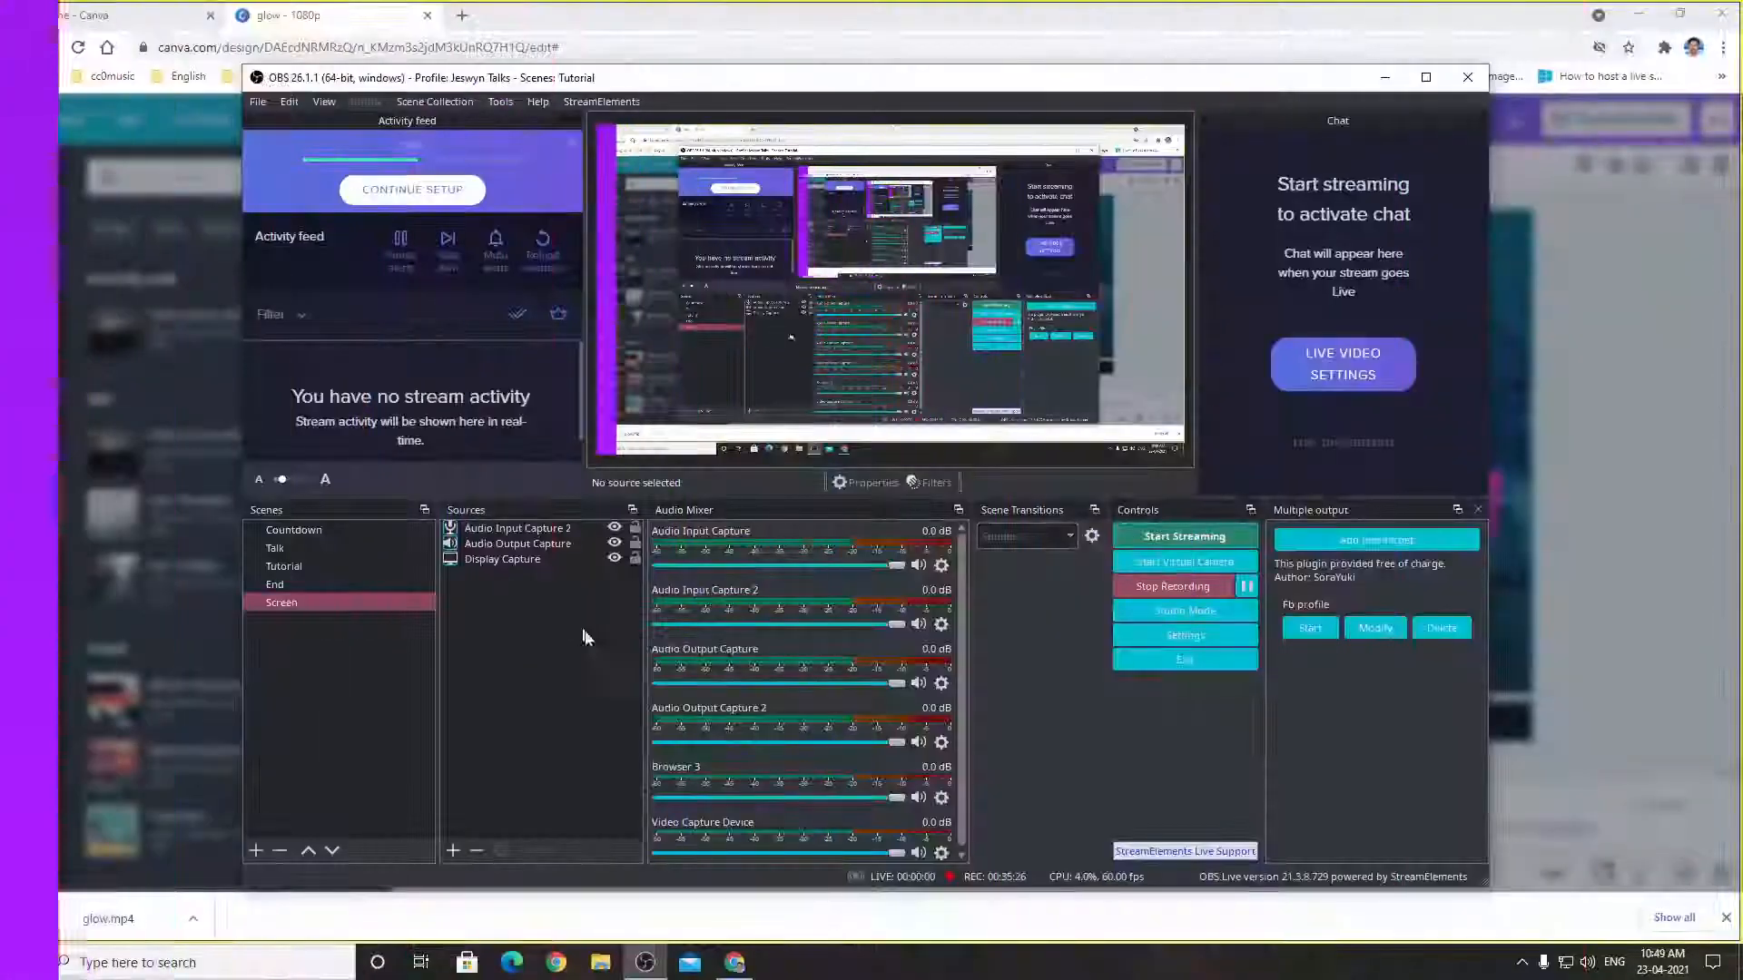
Step: Open File Explorer, go to Downloads and play the downloaded glow video
left_click(605, 971)
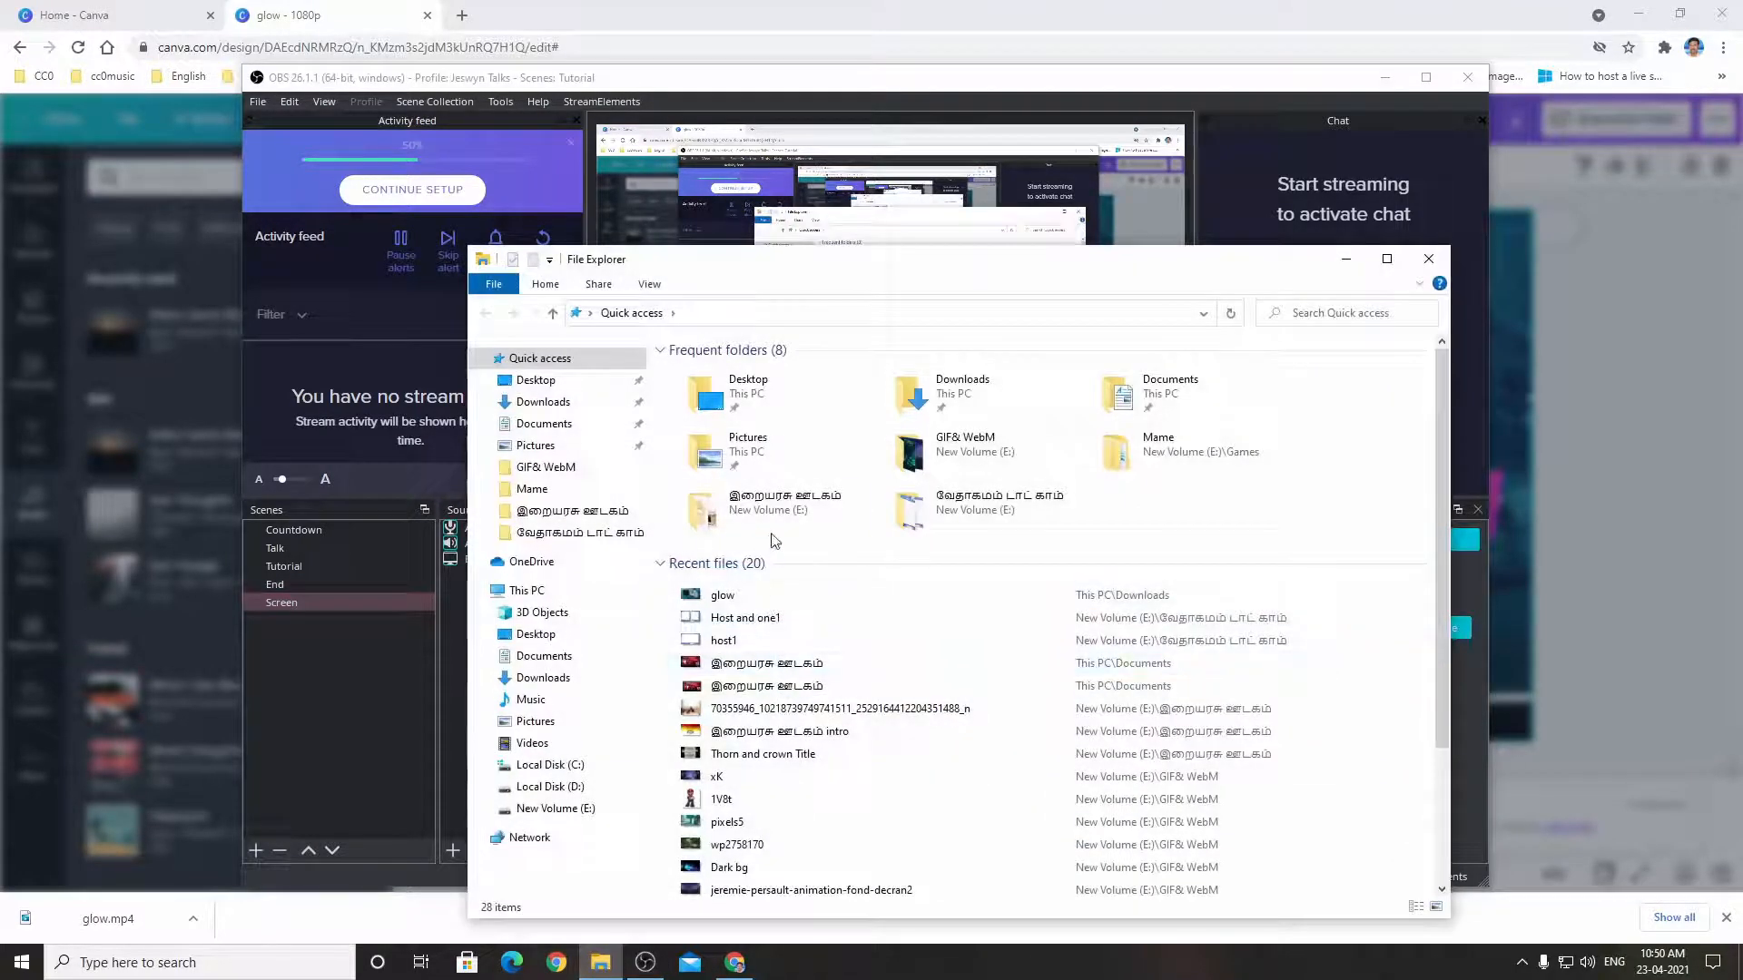
double_click(1020, 392)
double_click(721, 436)
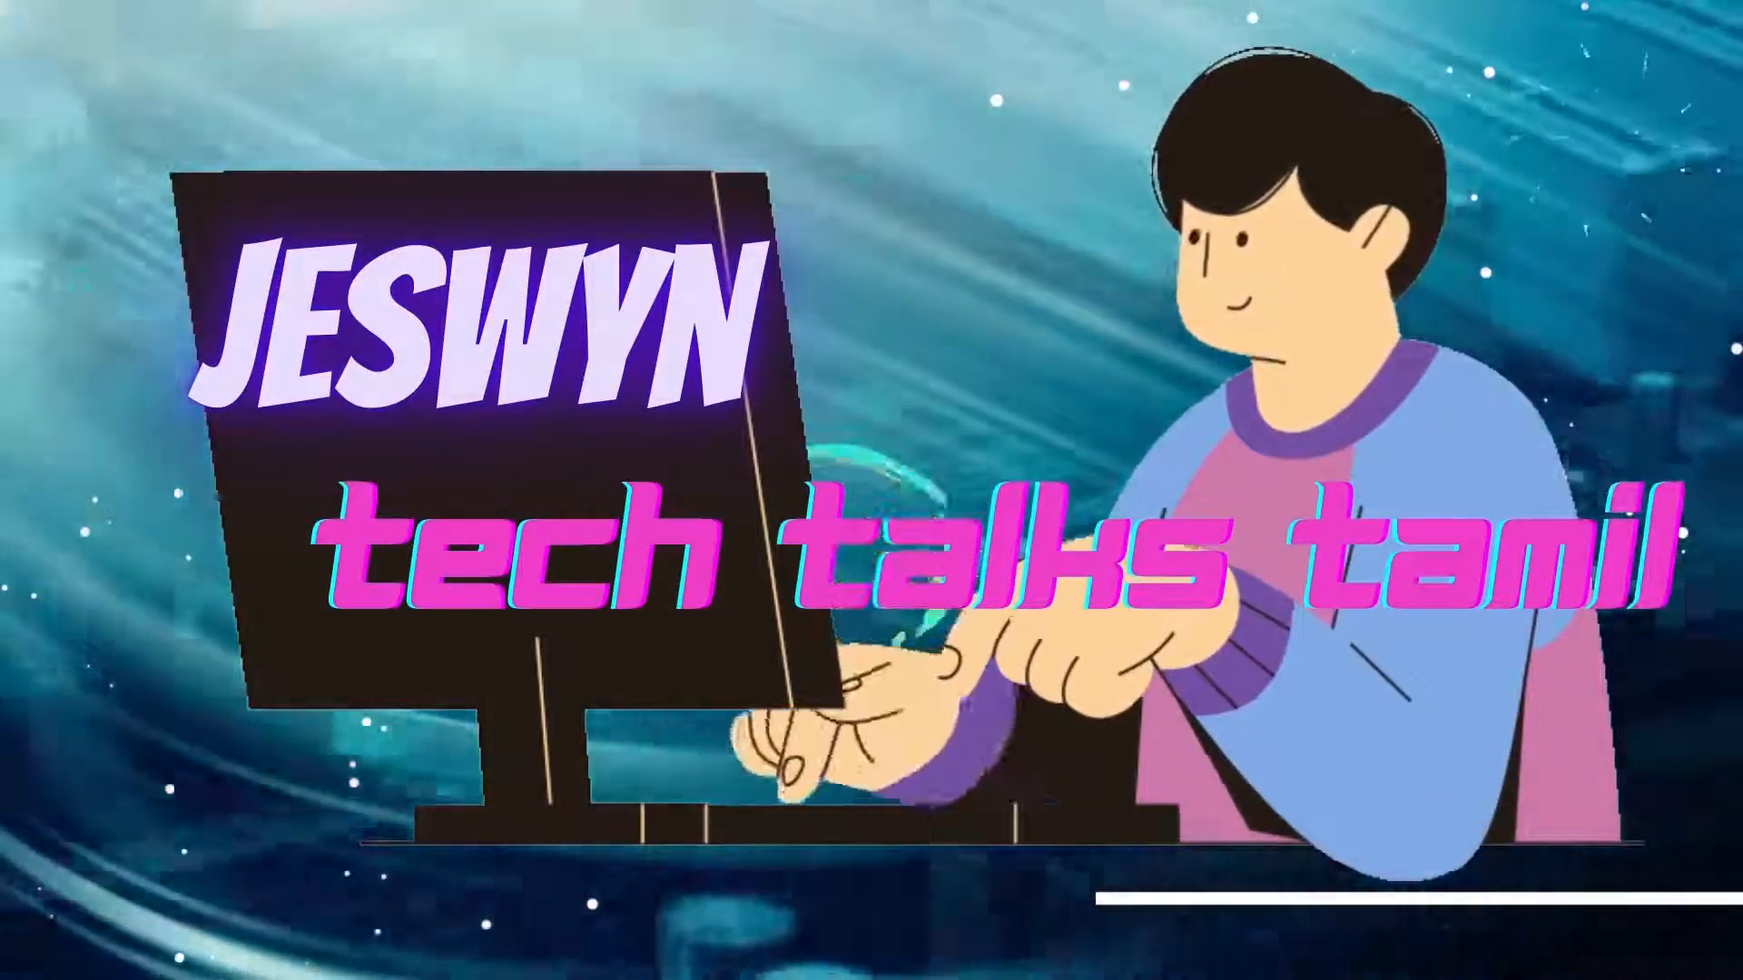
left_click(366, 553)
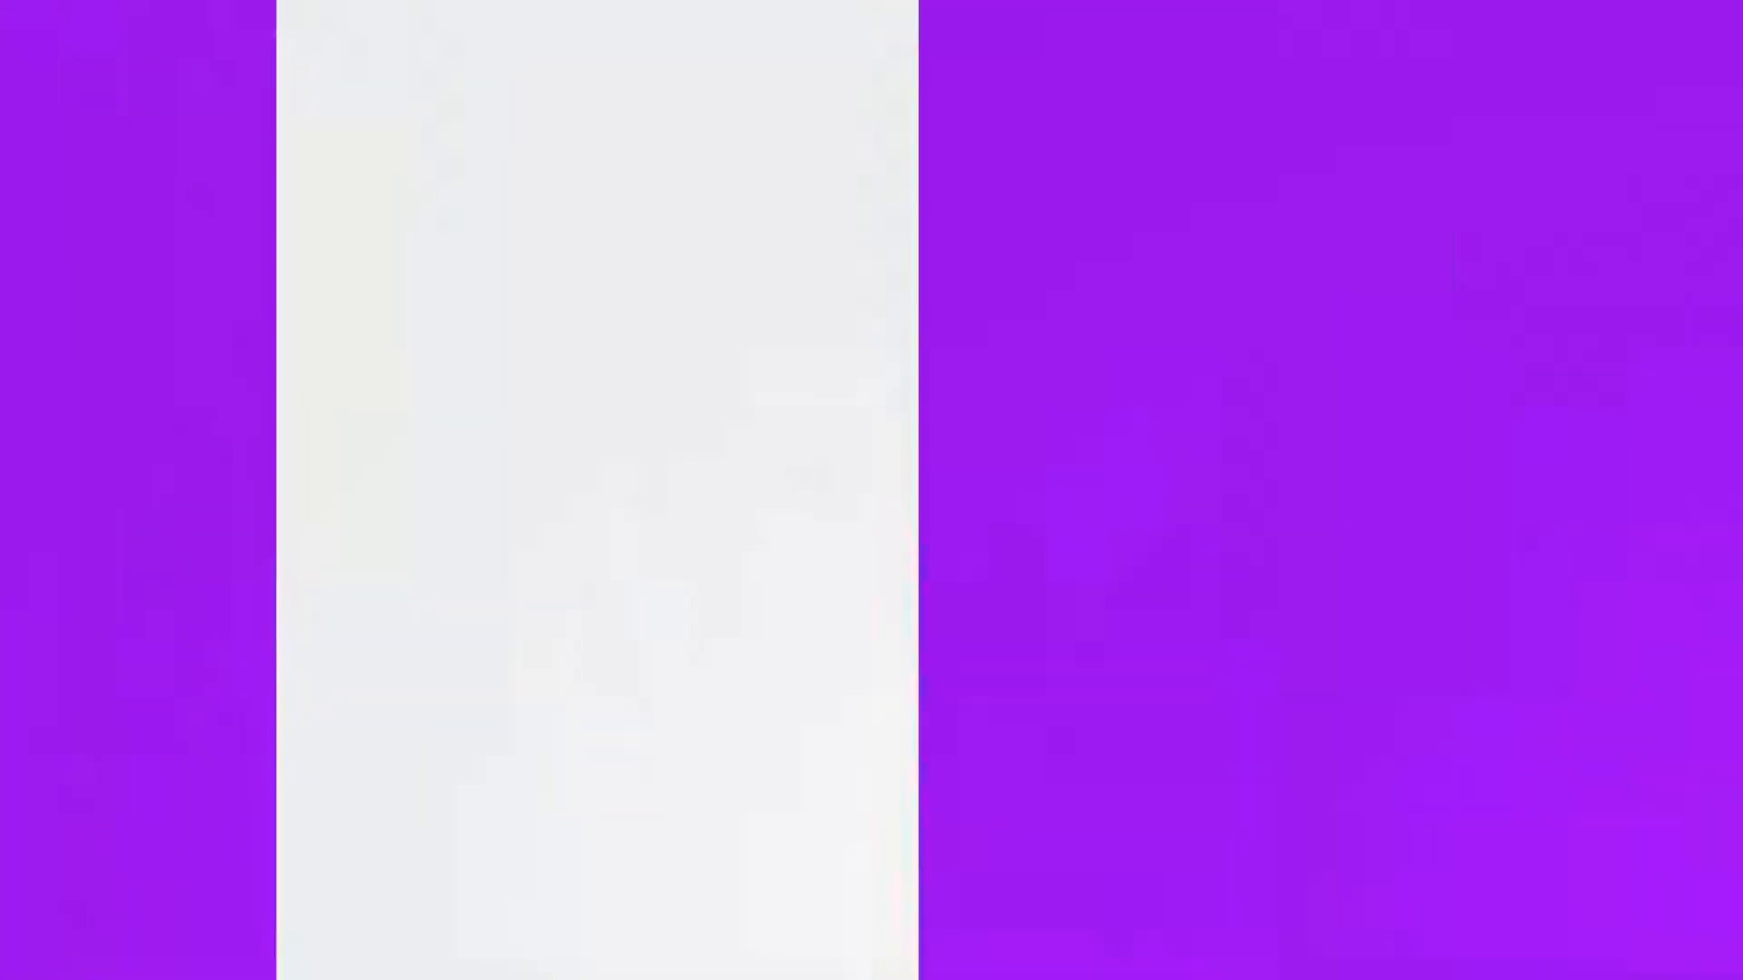